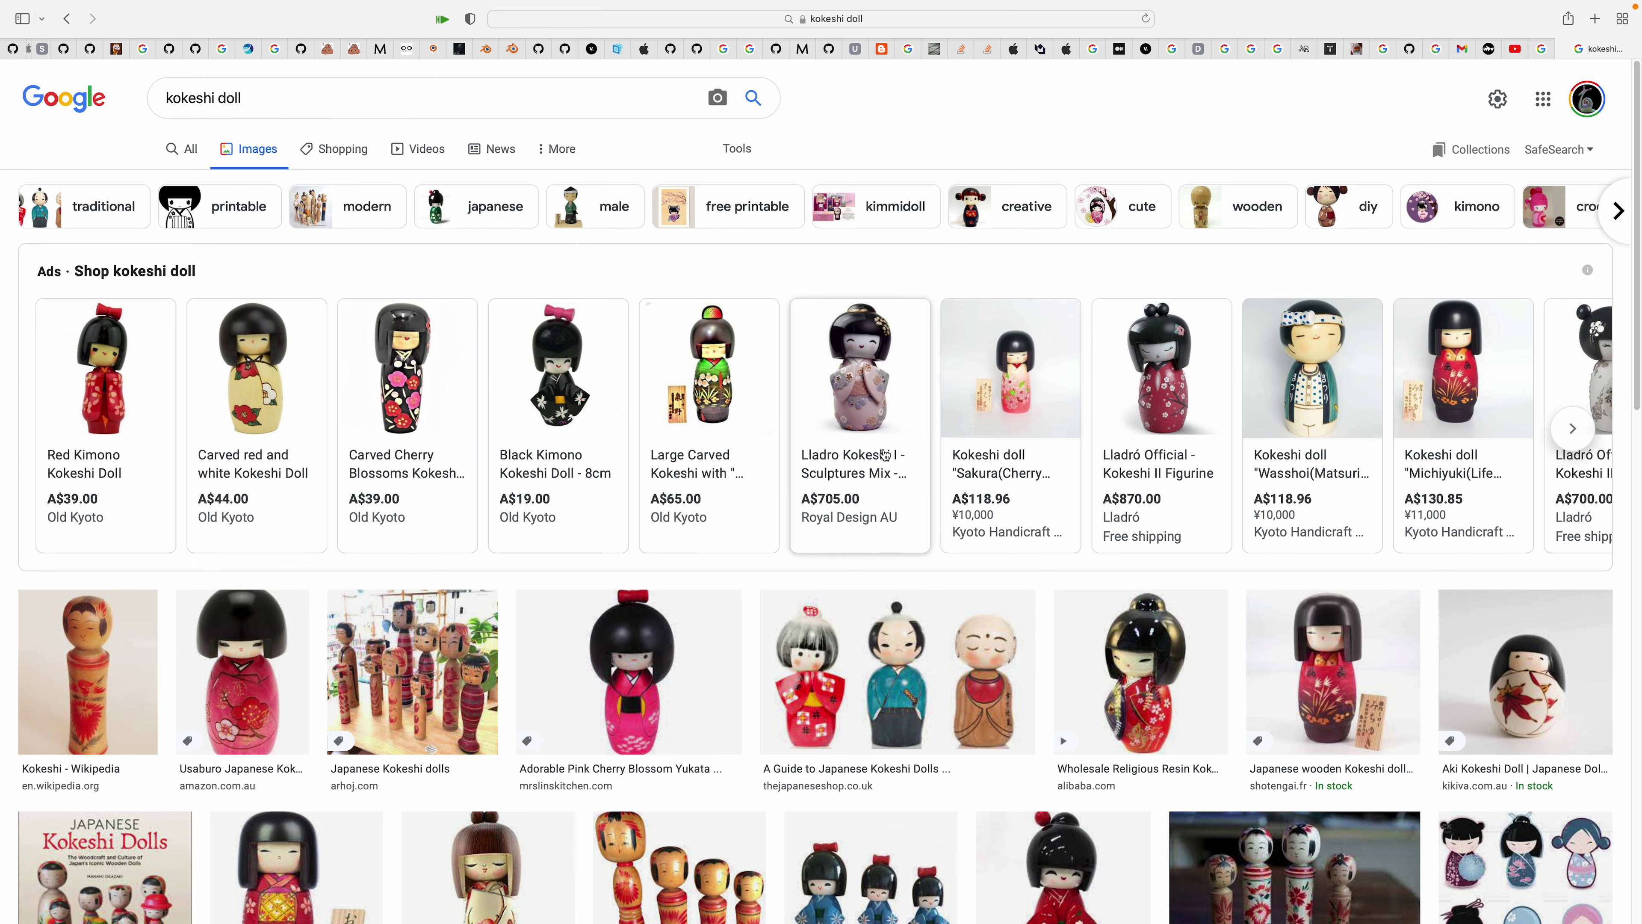
Preview the picture of four hand-painted Japanese kokeshi dolls and switch to Blender
{"action": "left_click", "coordinate": [728, 553]}
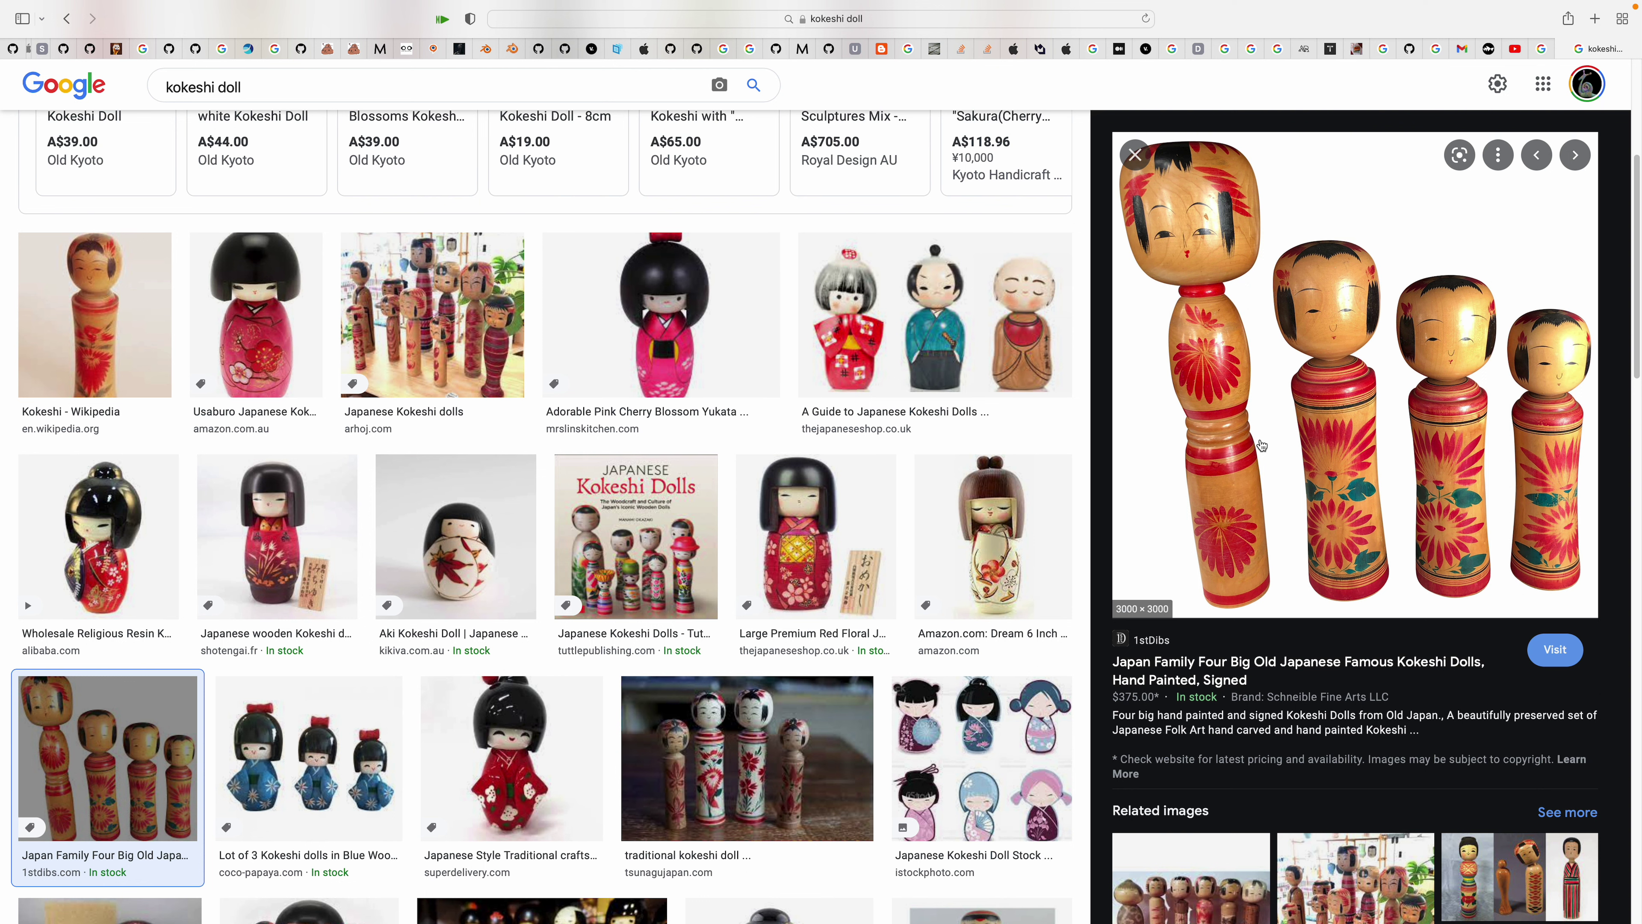
{"action": "key", "text": "ctrl+Left"}
Inspect the Cube.001 doll and the yellow icosphere, and frame the Cube doll's Geometry Nodes tree in a slightly taller node editor
{"action": "left_click", "coordinate": [863, 527]}
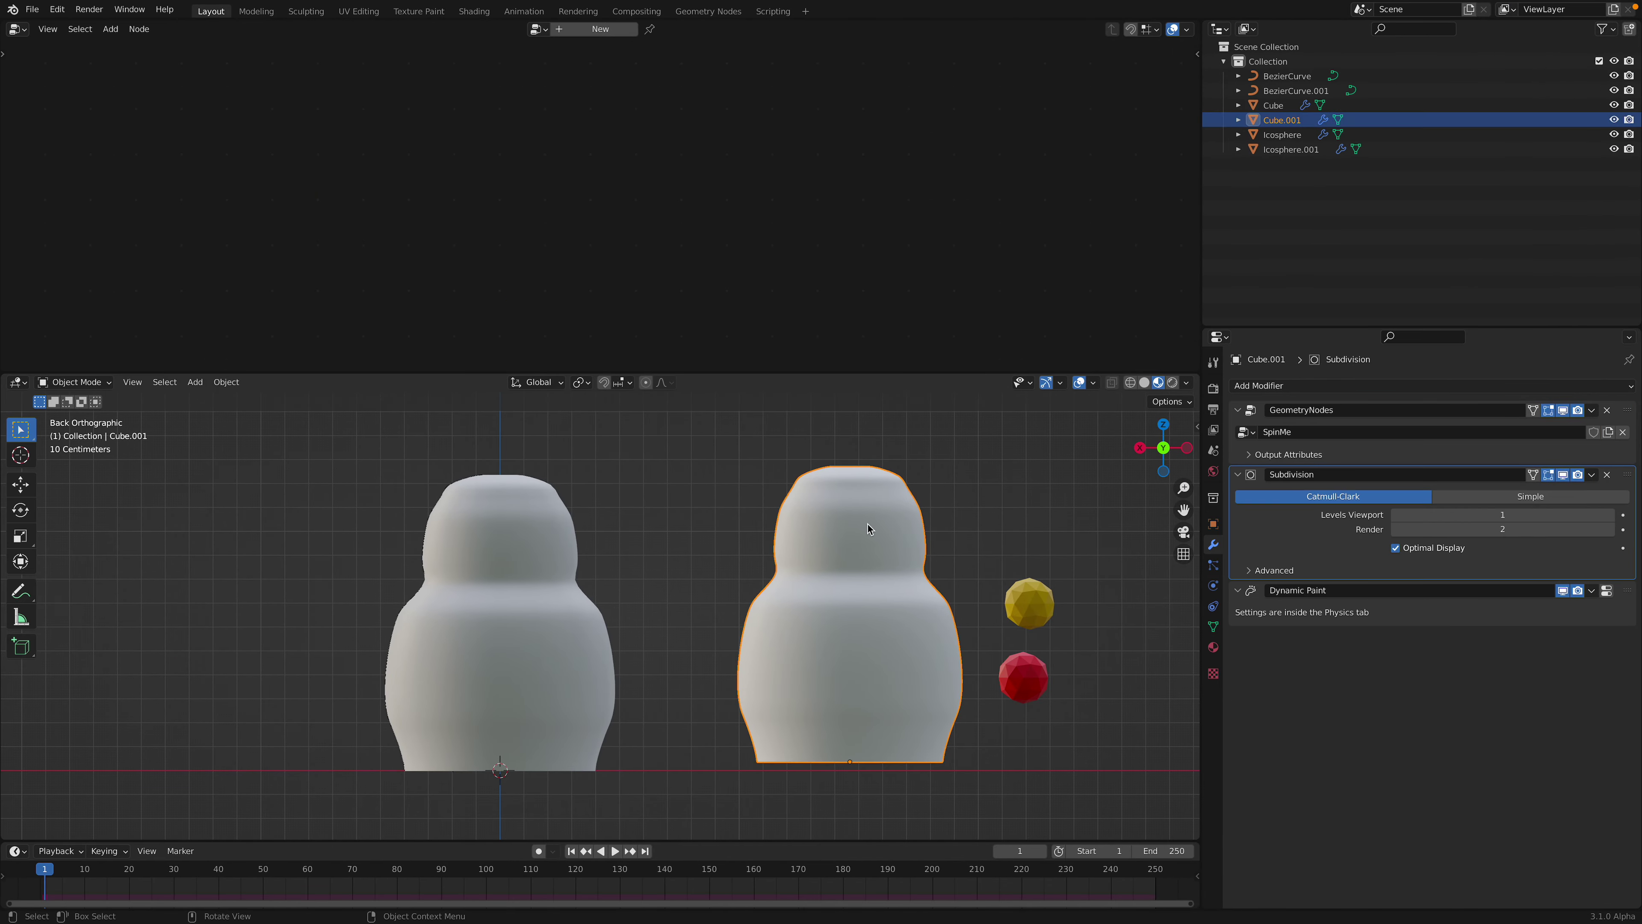
{"action": "left_click", "coordinate": [686, 592]}
{"action": "scroll", "coordinate": [686, 592], "scroll_direction": "up", "scroll_amount": 1}
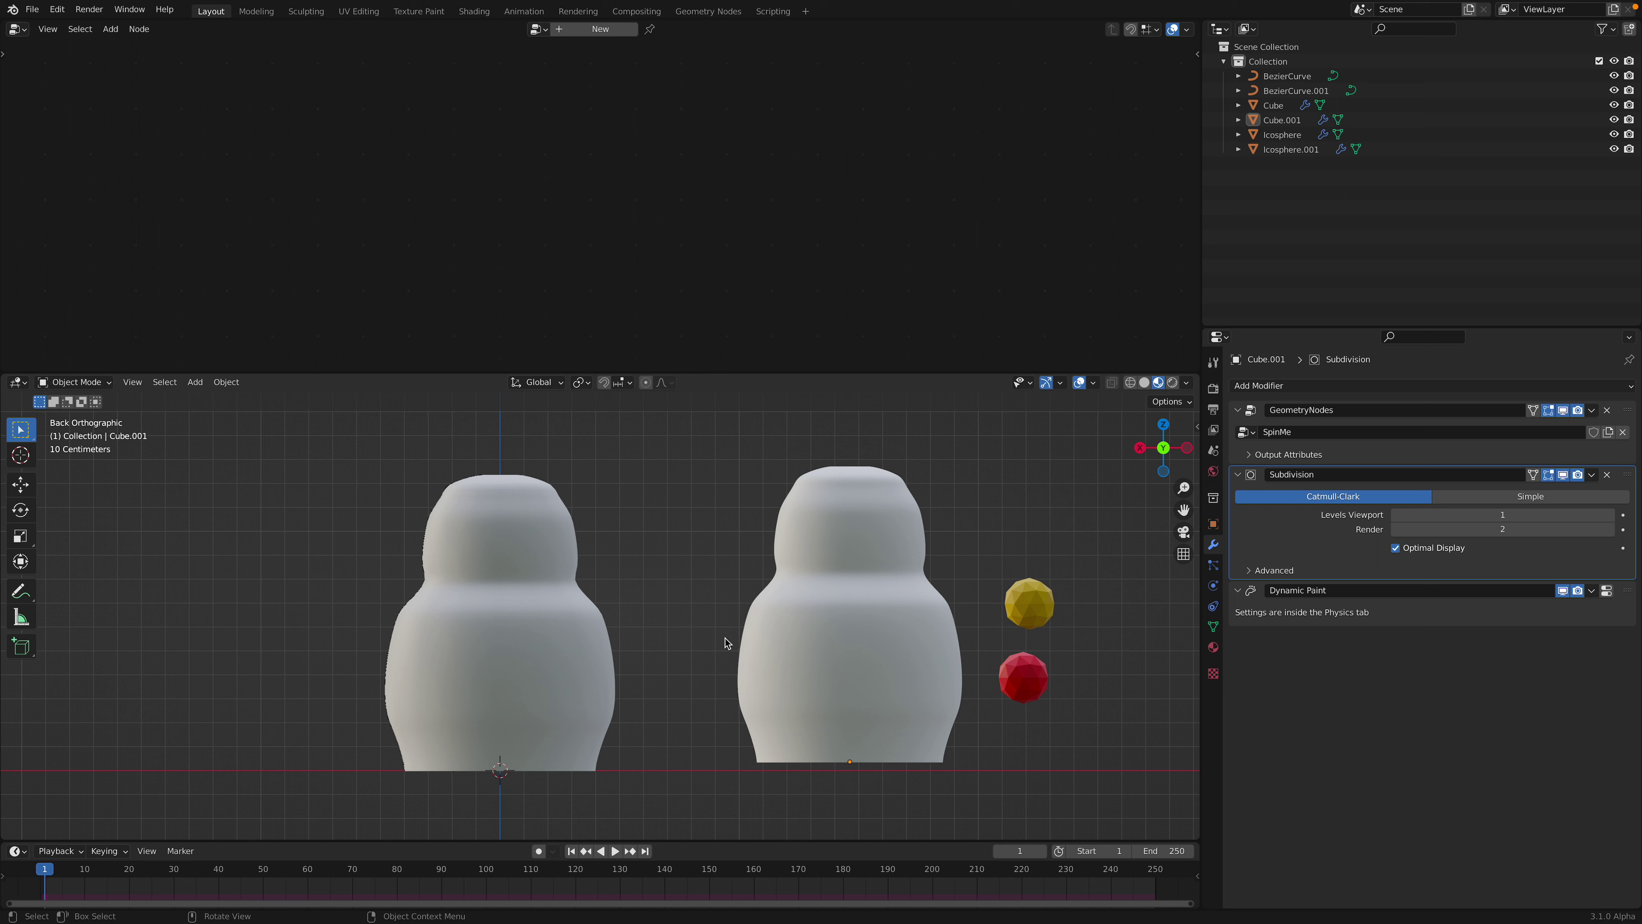
{"action": "left_click", "coordinate": [1033, 628]}
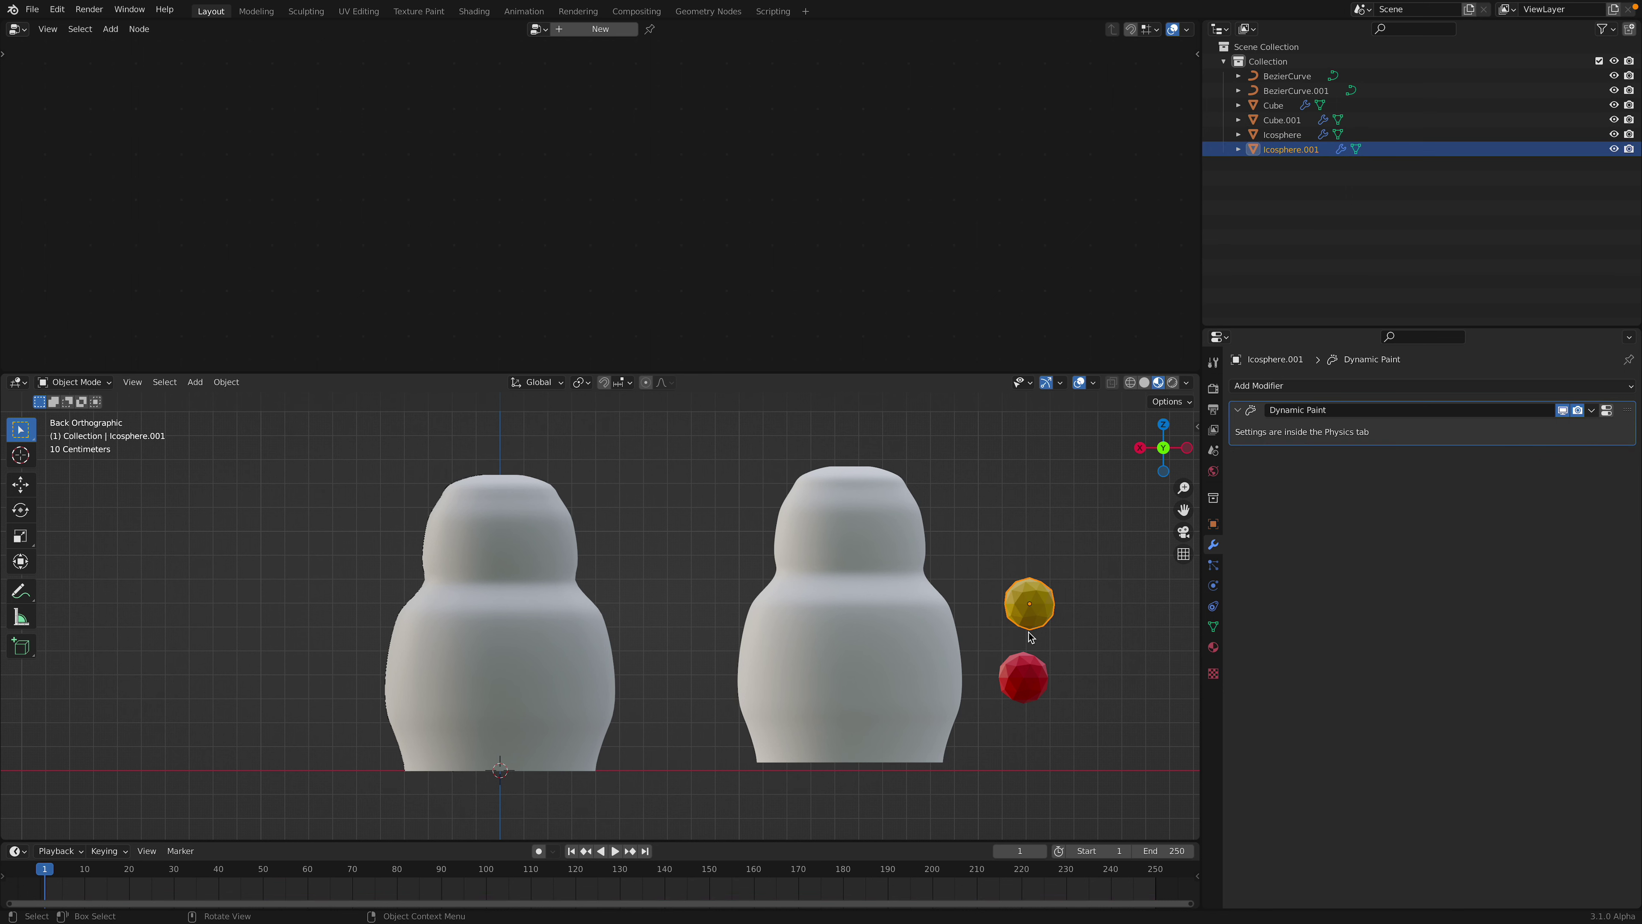
{"action": "left_click", "coordinate": [549, 596]}
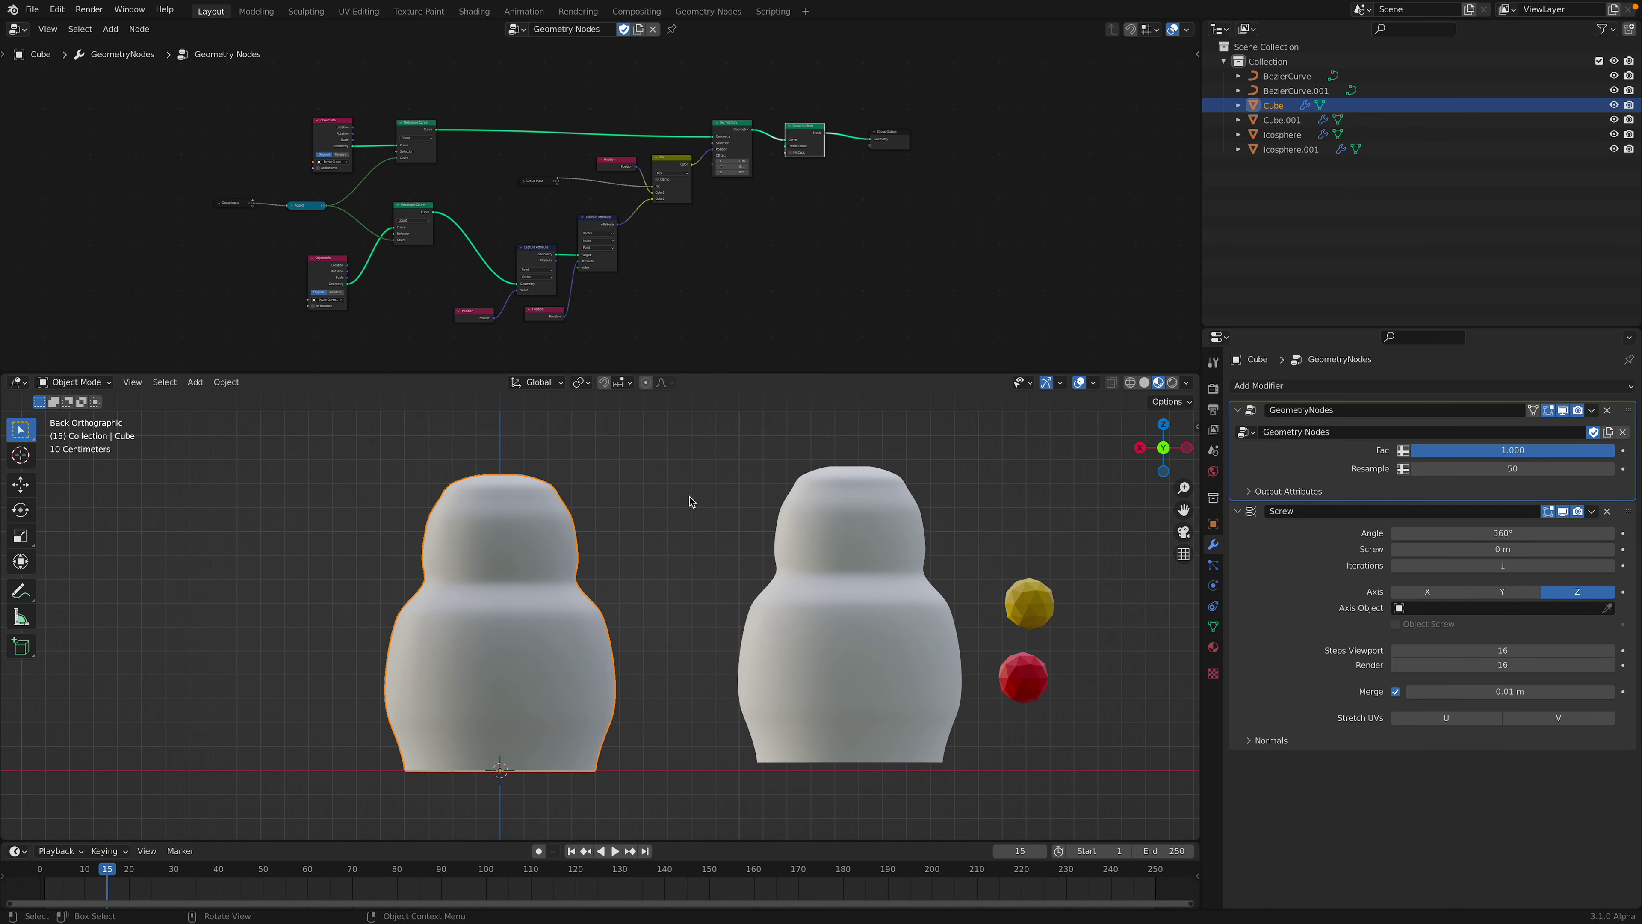
{"action": "key", "text": "Home"}
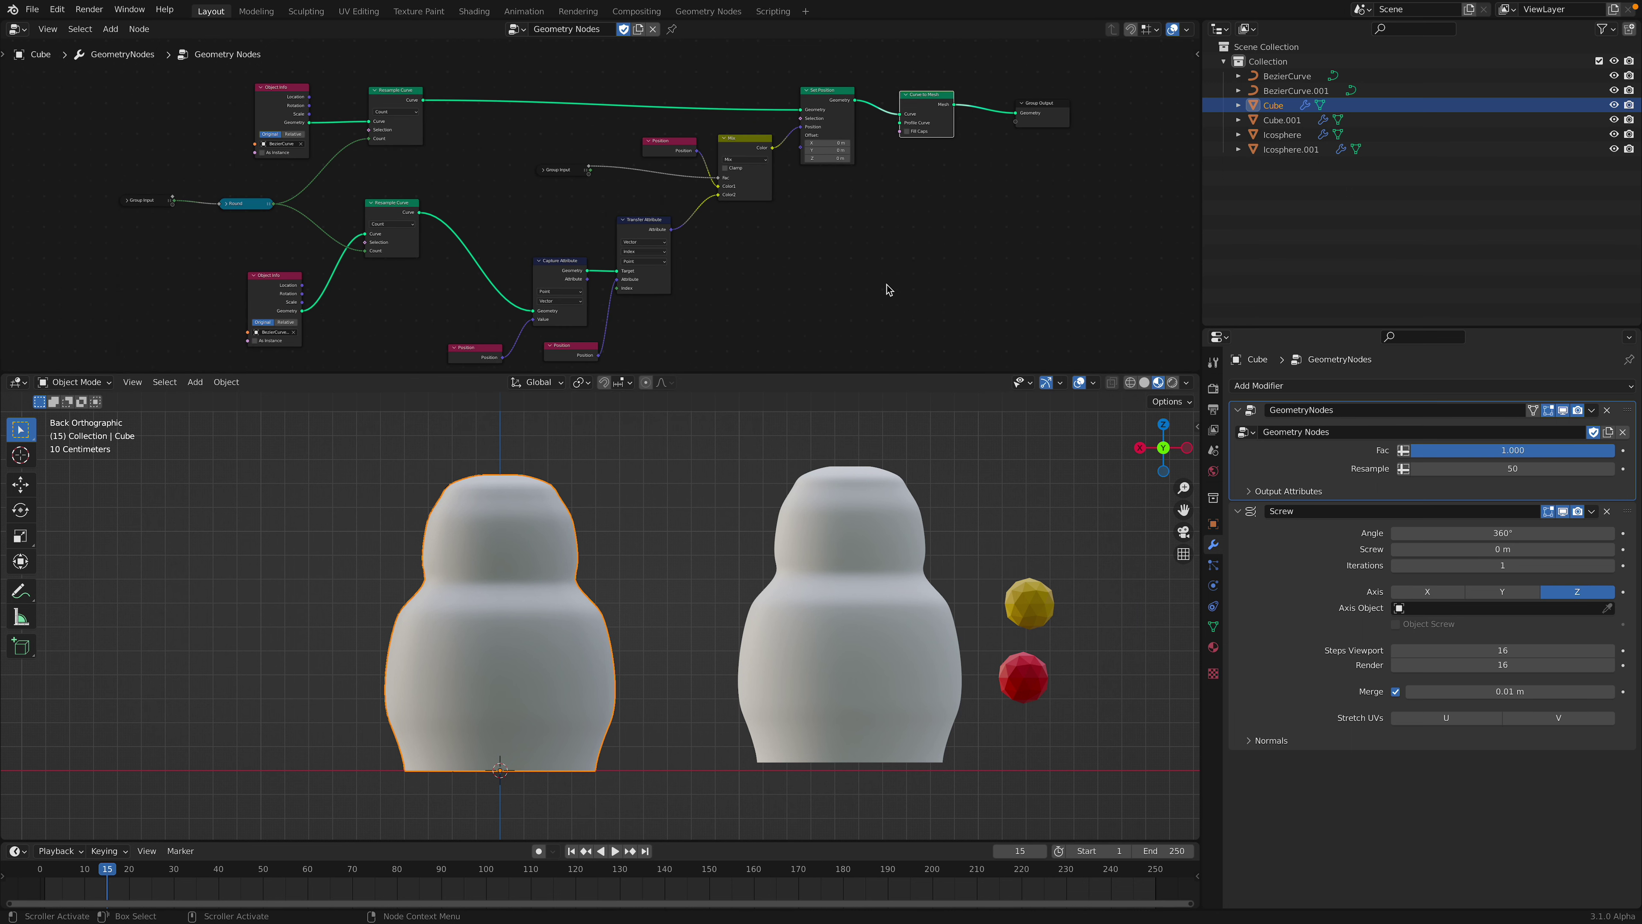
{"action": "left_click_drag", "start_coordinate": [904, 372], "coordinate": [905, 391]}
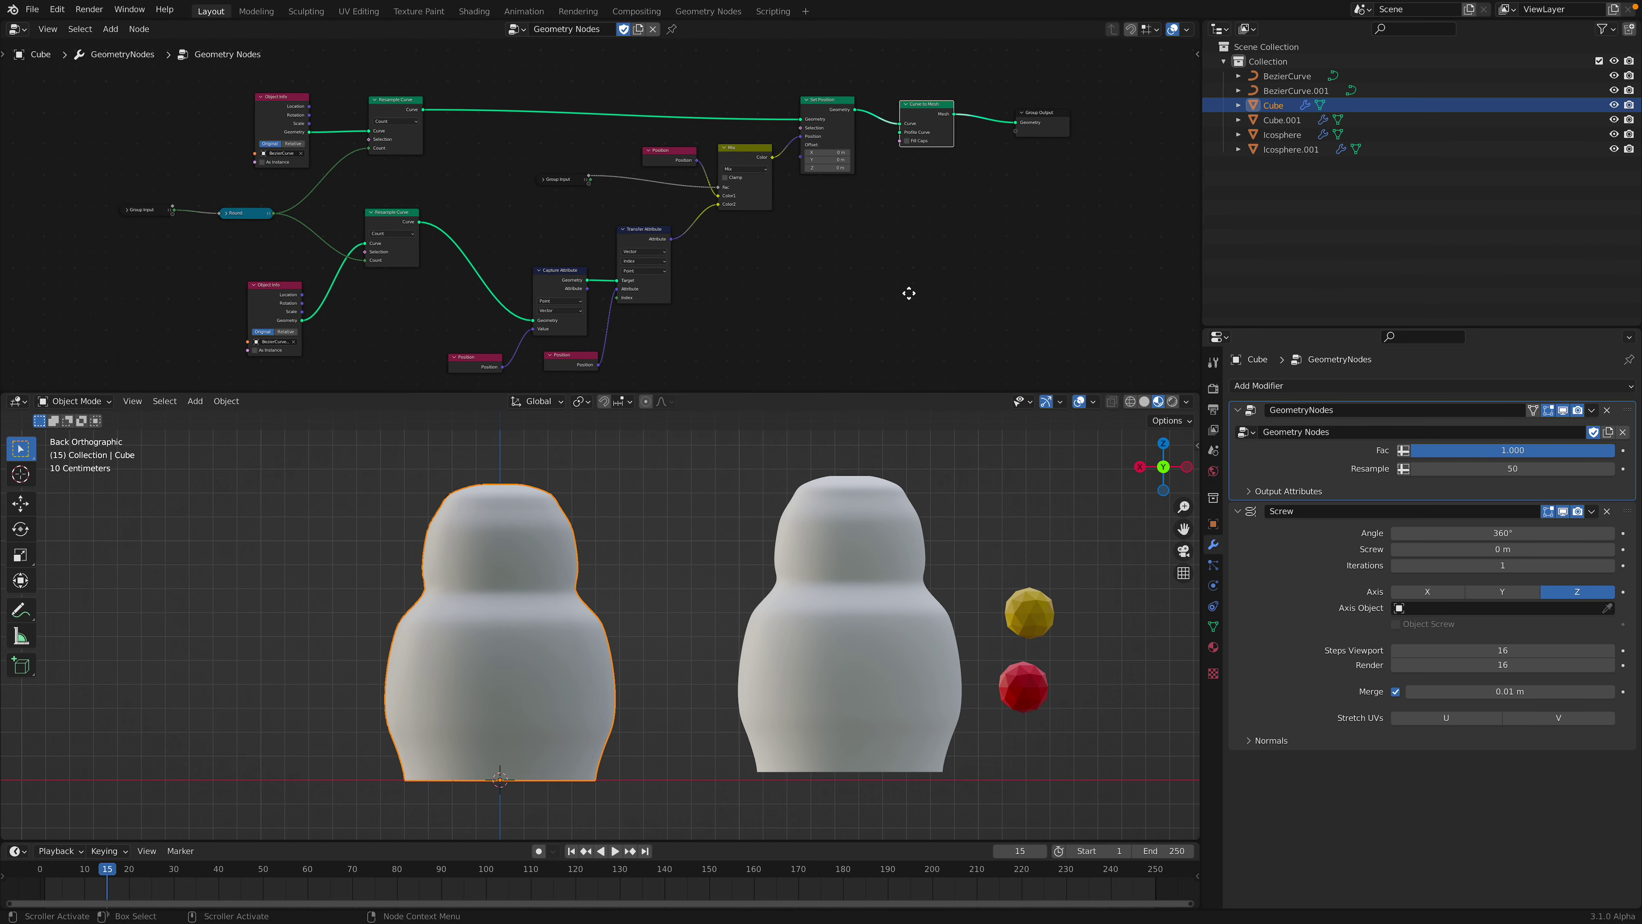
Move BezierCurve and BezierCurve.001 together off the plain Cube doll into the empty space beside it
{"action": "left_click", "coordinate": [1296, 91]}
{"action": "left_click", "coordinate": [1287, 76], "text": "ctrl"}
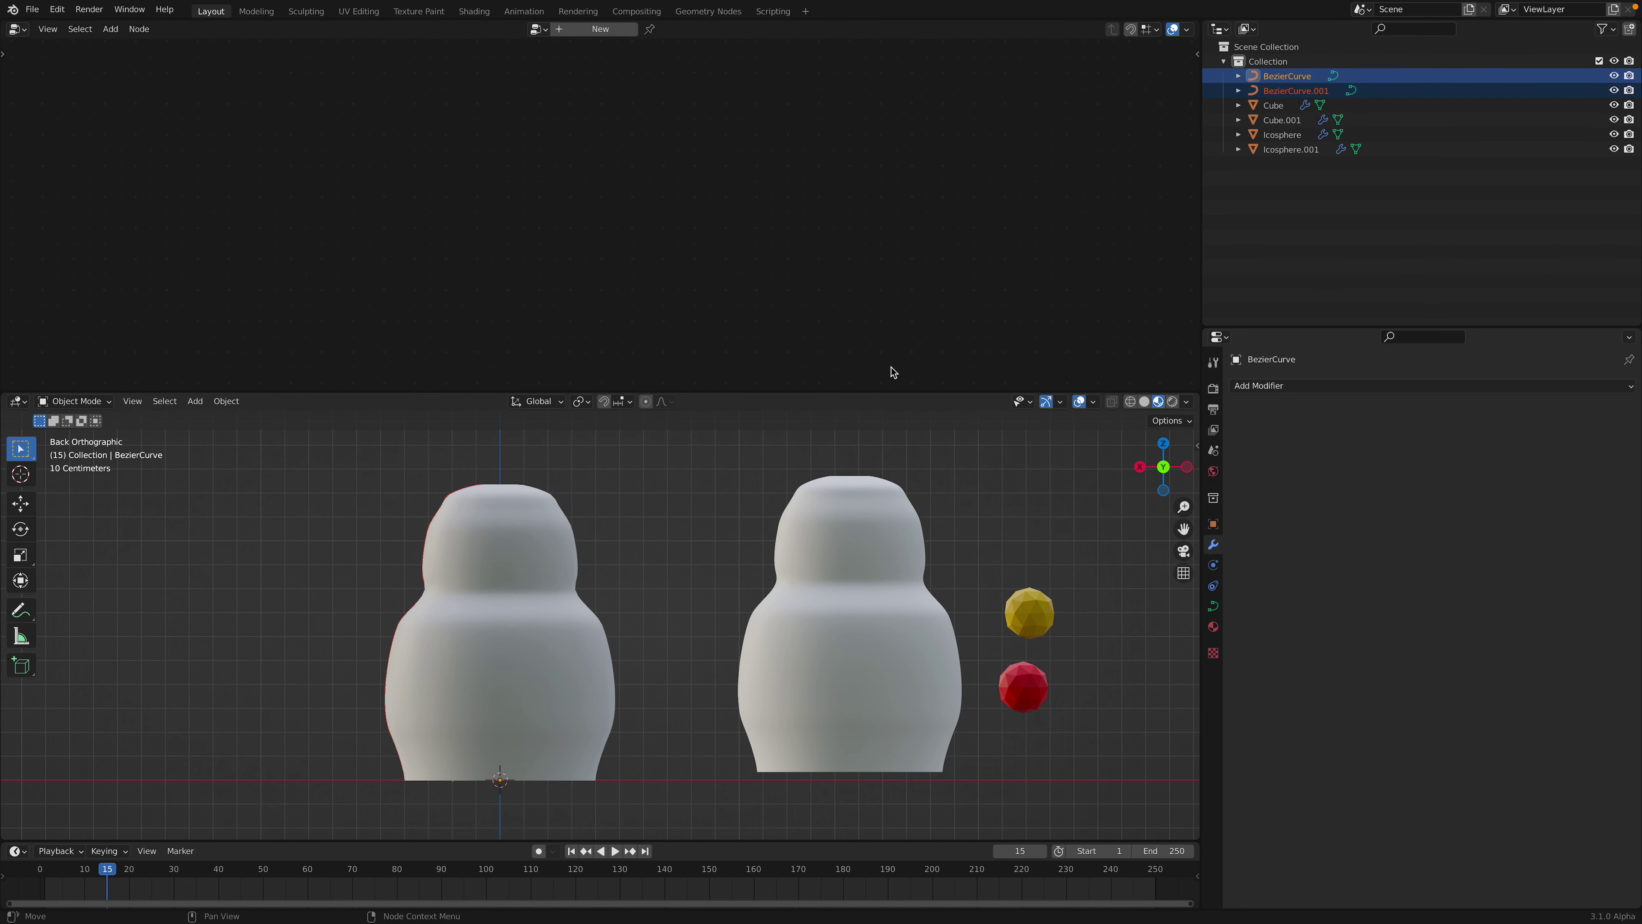
{"action": "key", "text": "g"}
{"action": "left_click", "coordinate": [517, 548]}
{"action": "middle_click_drag", "start_coordinate": [280, 586], "coordinate": [373, 586], "text": "shift"}
{"action": "left_click", "coordinate": [373, 585]}
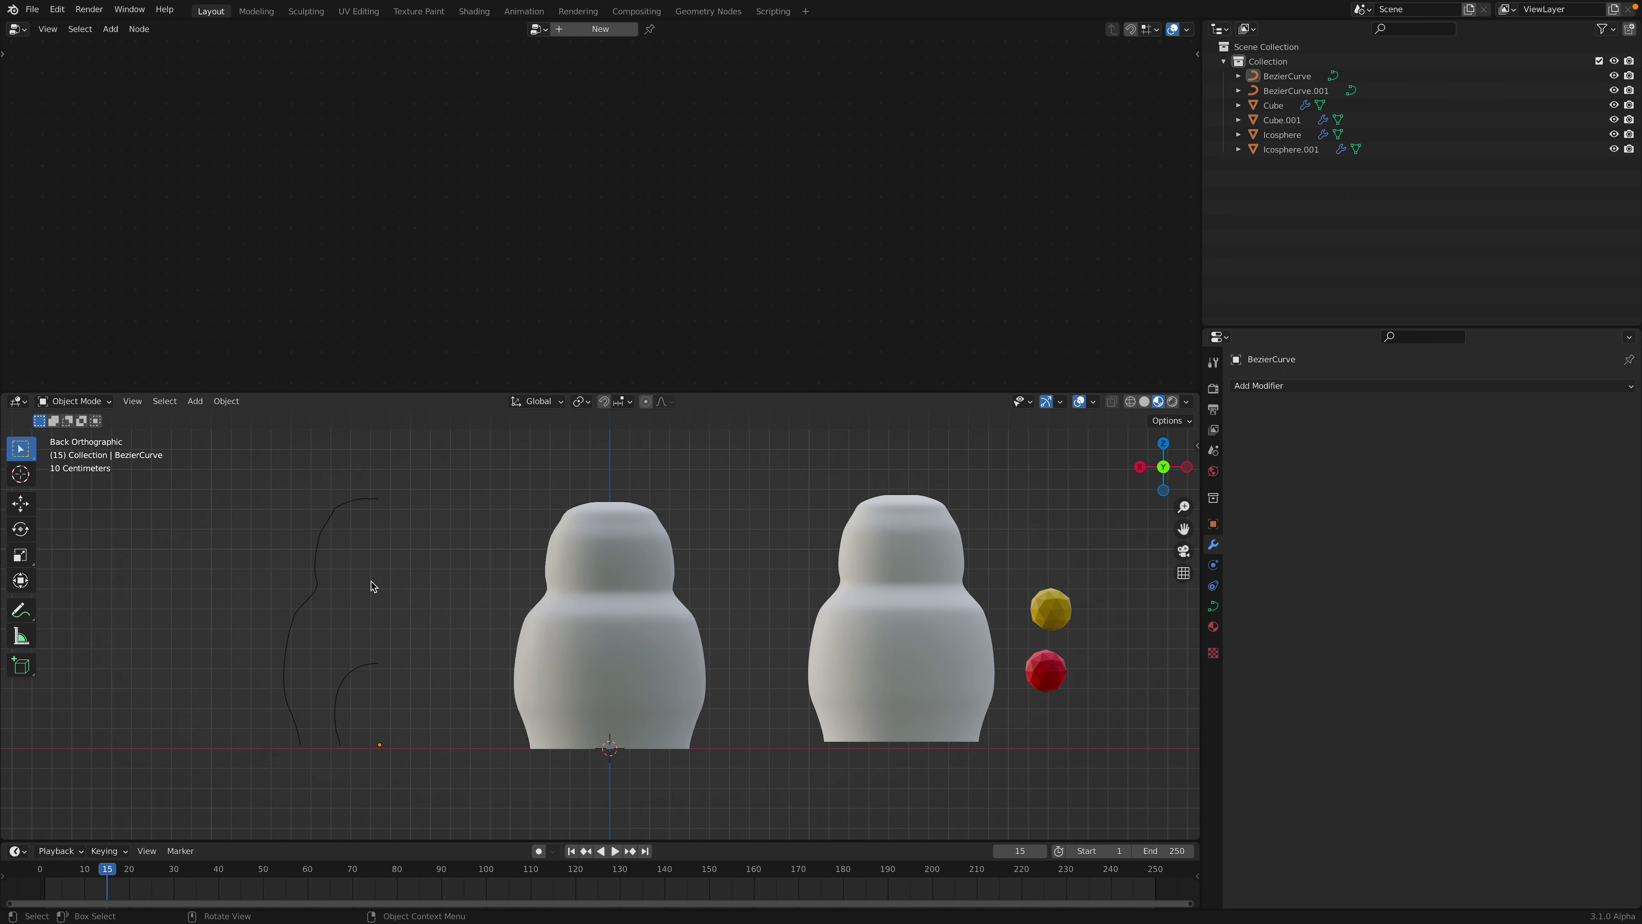
Select the small and large profile curves in turn to examine their shapes
{"action": "left_click", "coordinate": [366, 673]}
{"action": "left_click", "coordinate": [343, 630]}
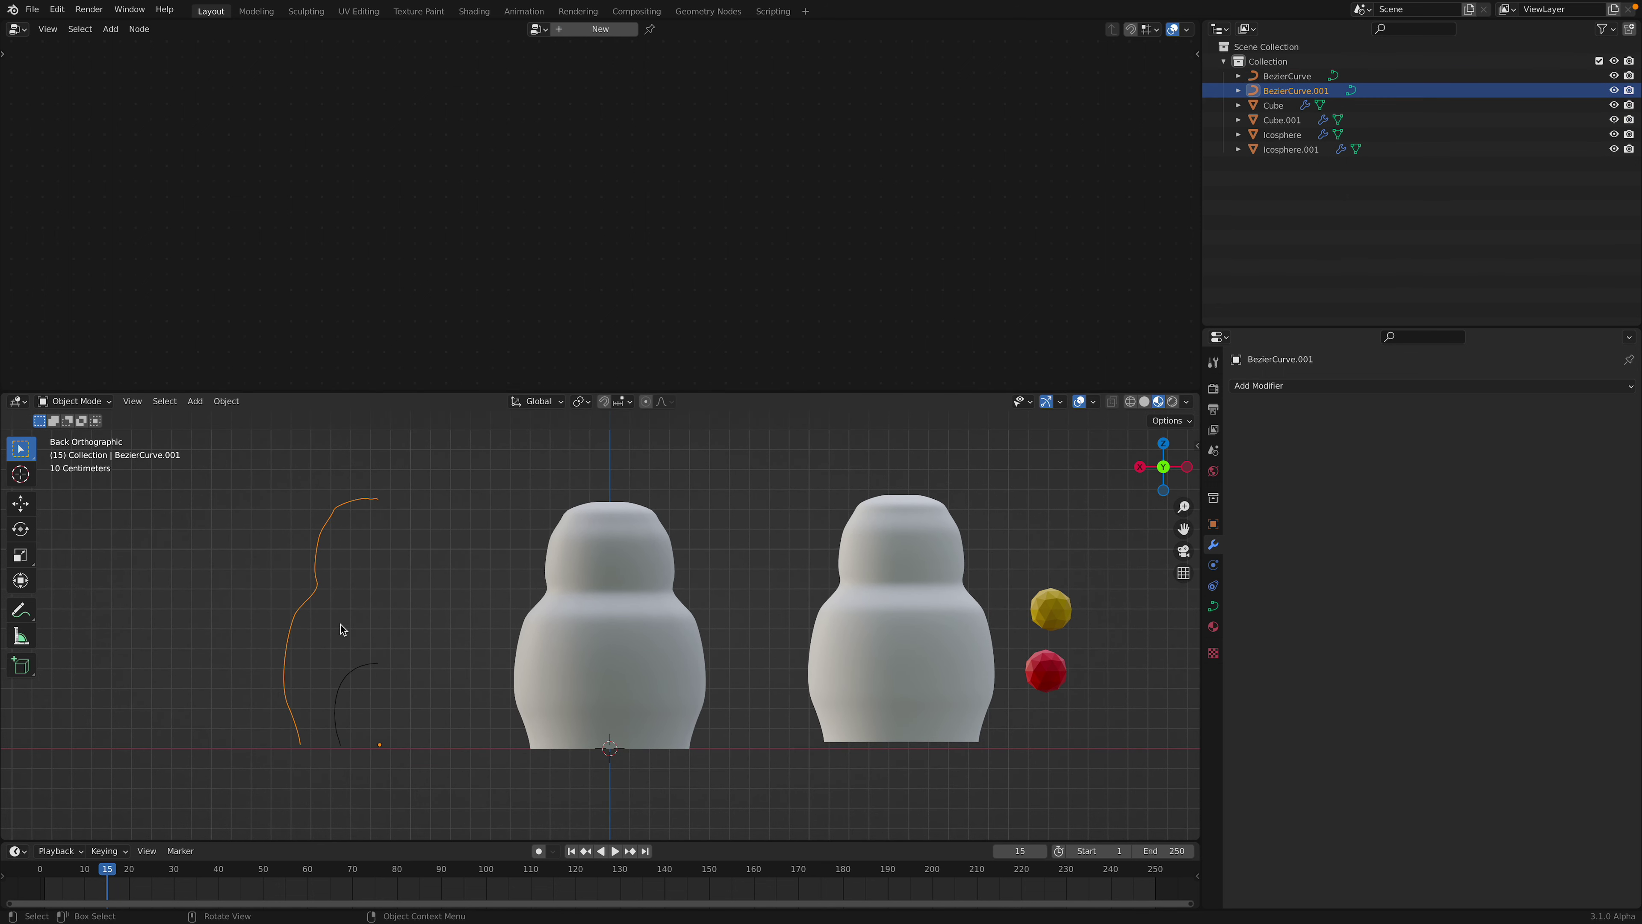
{"action": "left_click", "coordinate": [356, 674]}
{"action": "left_click", "coordinate": [318, 560]}
Move the yellow and red icospheres against the Cube.001 doll's body and play the animation to frame 60 to paint two bands
{"action": "left_click", "coordinate": [863, 580]}
{"action": "left_click", "coordinate": [1064, 622]}
{"action": "left_click_drag", "start_coordinate": [1060, 621], "coordinate": [995, 676]}
{"action": "left_click", "coordinate": [1048, 671]}
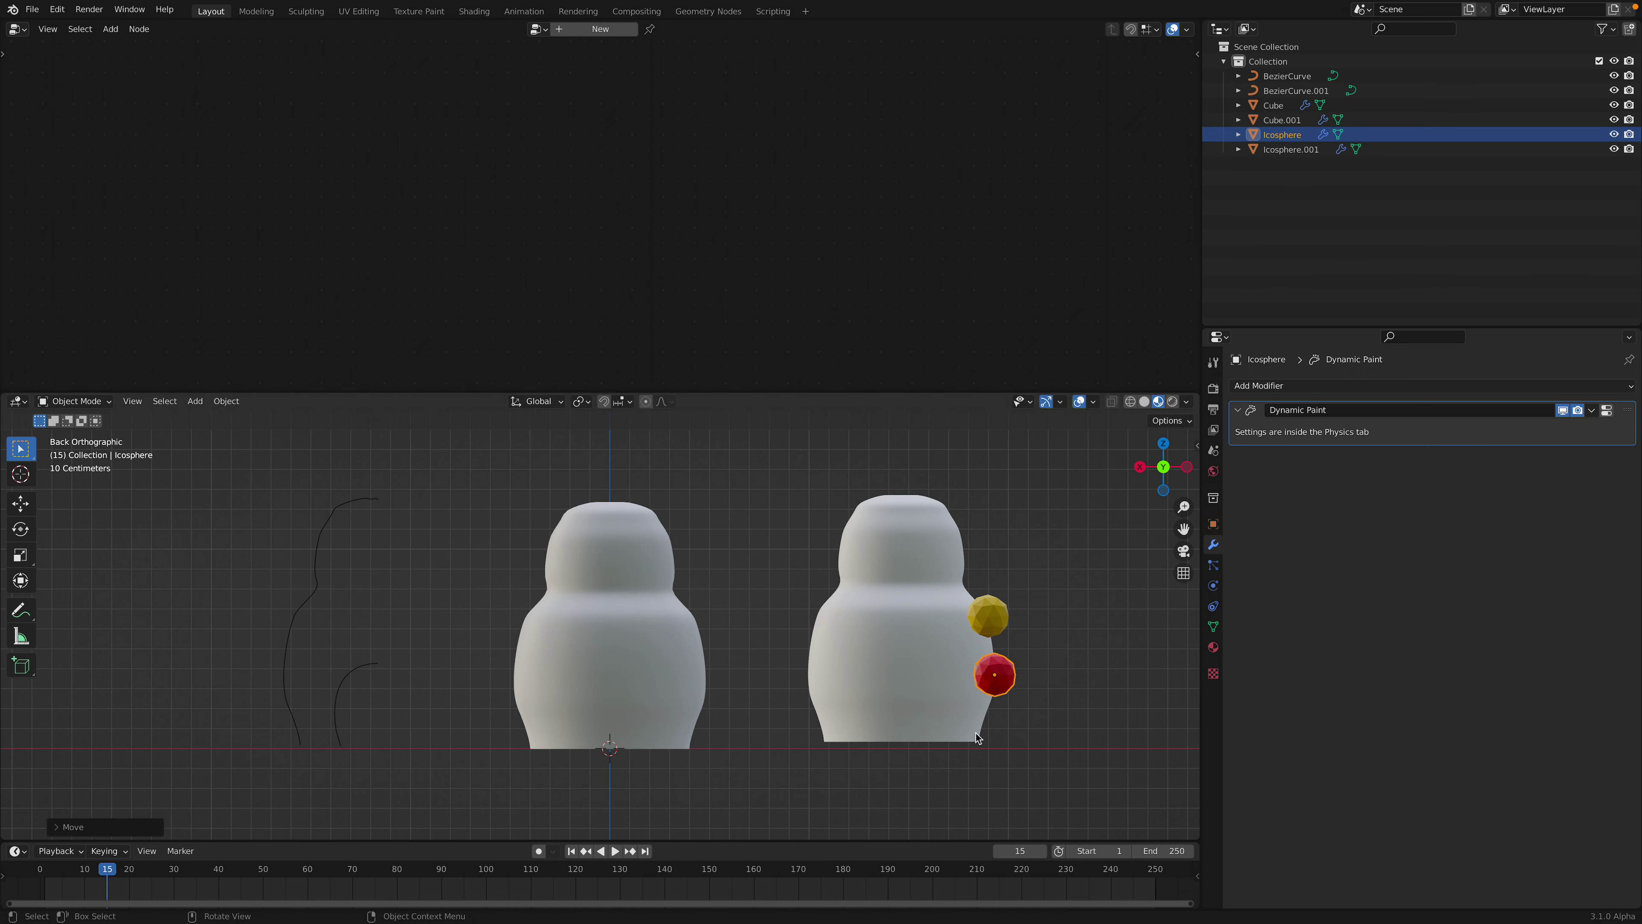
{"action": "left_click", "coordinate": [615, 850]}
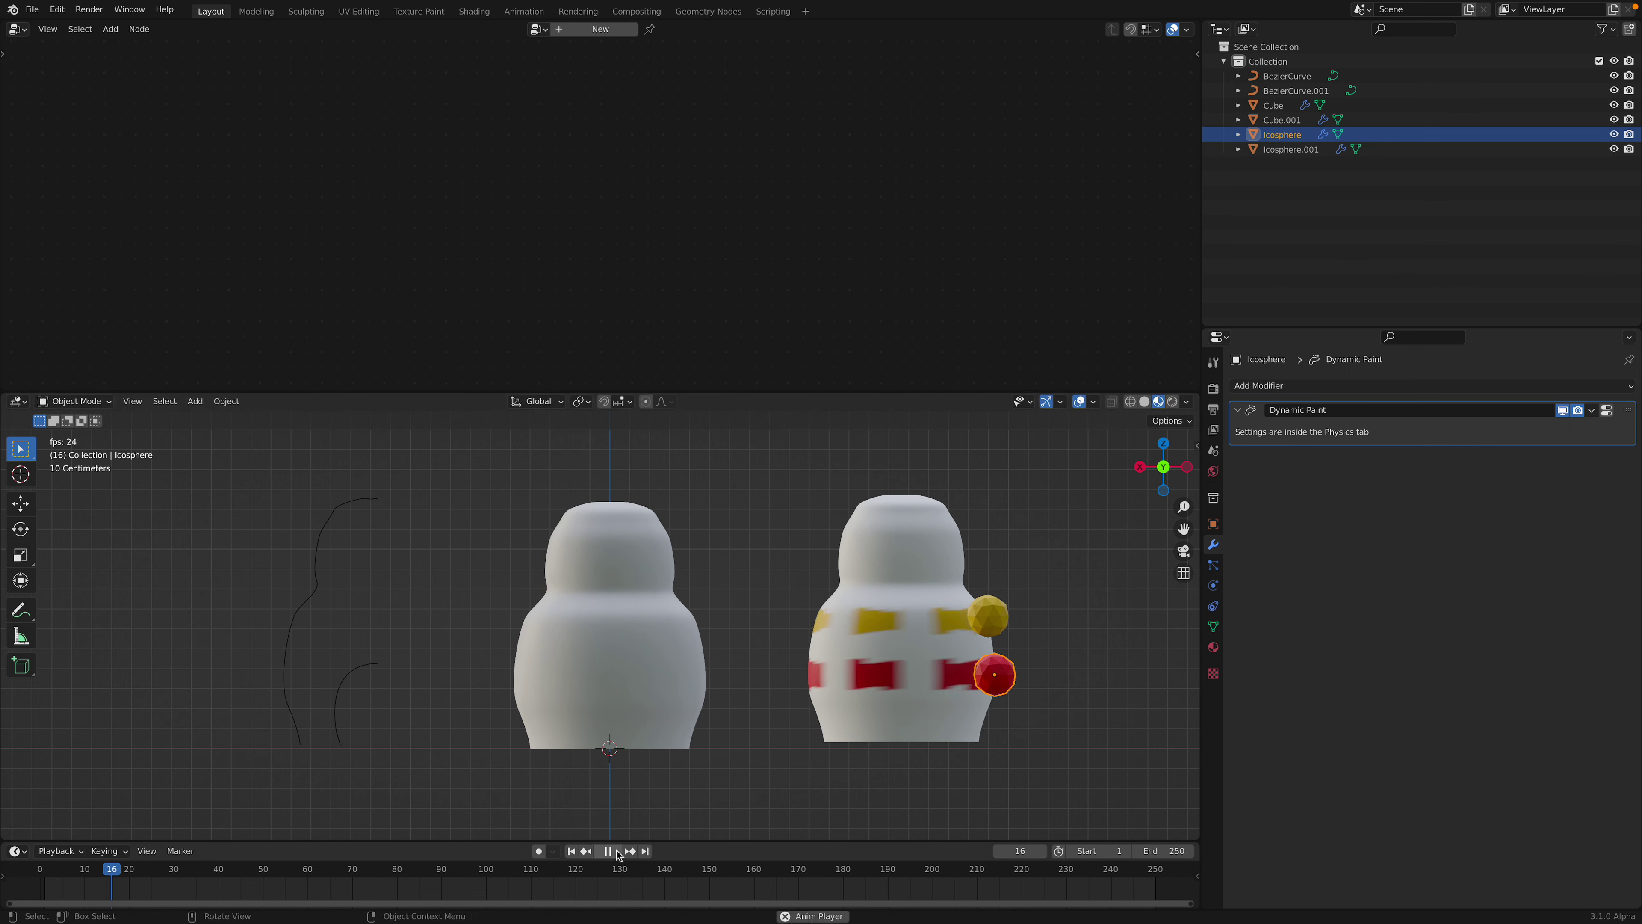
{"action": "key", "text": "space"}
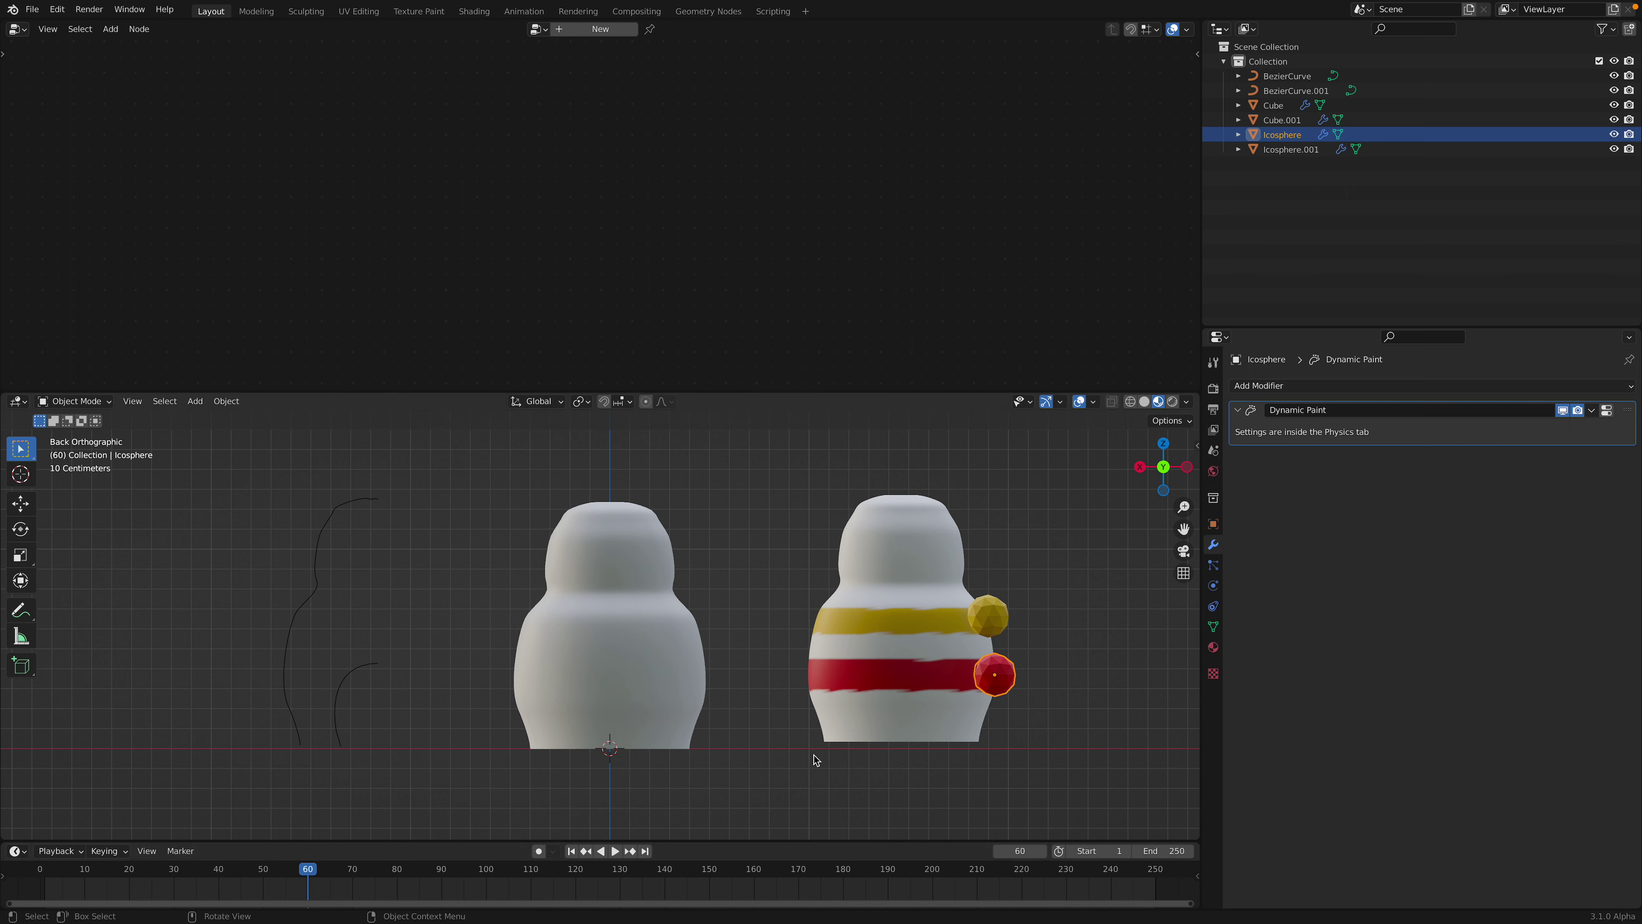
Move the yellow icosphere up against the doll's head and play the animation to frame 104 to paint another band
{"action": "left_click", "coordinate": [985, 620]}
{"action": "left_click_drag", "start_coordinate": [985, 620], "coordinate": [960, 556]}
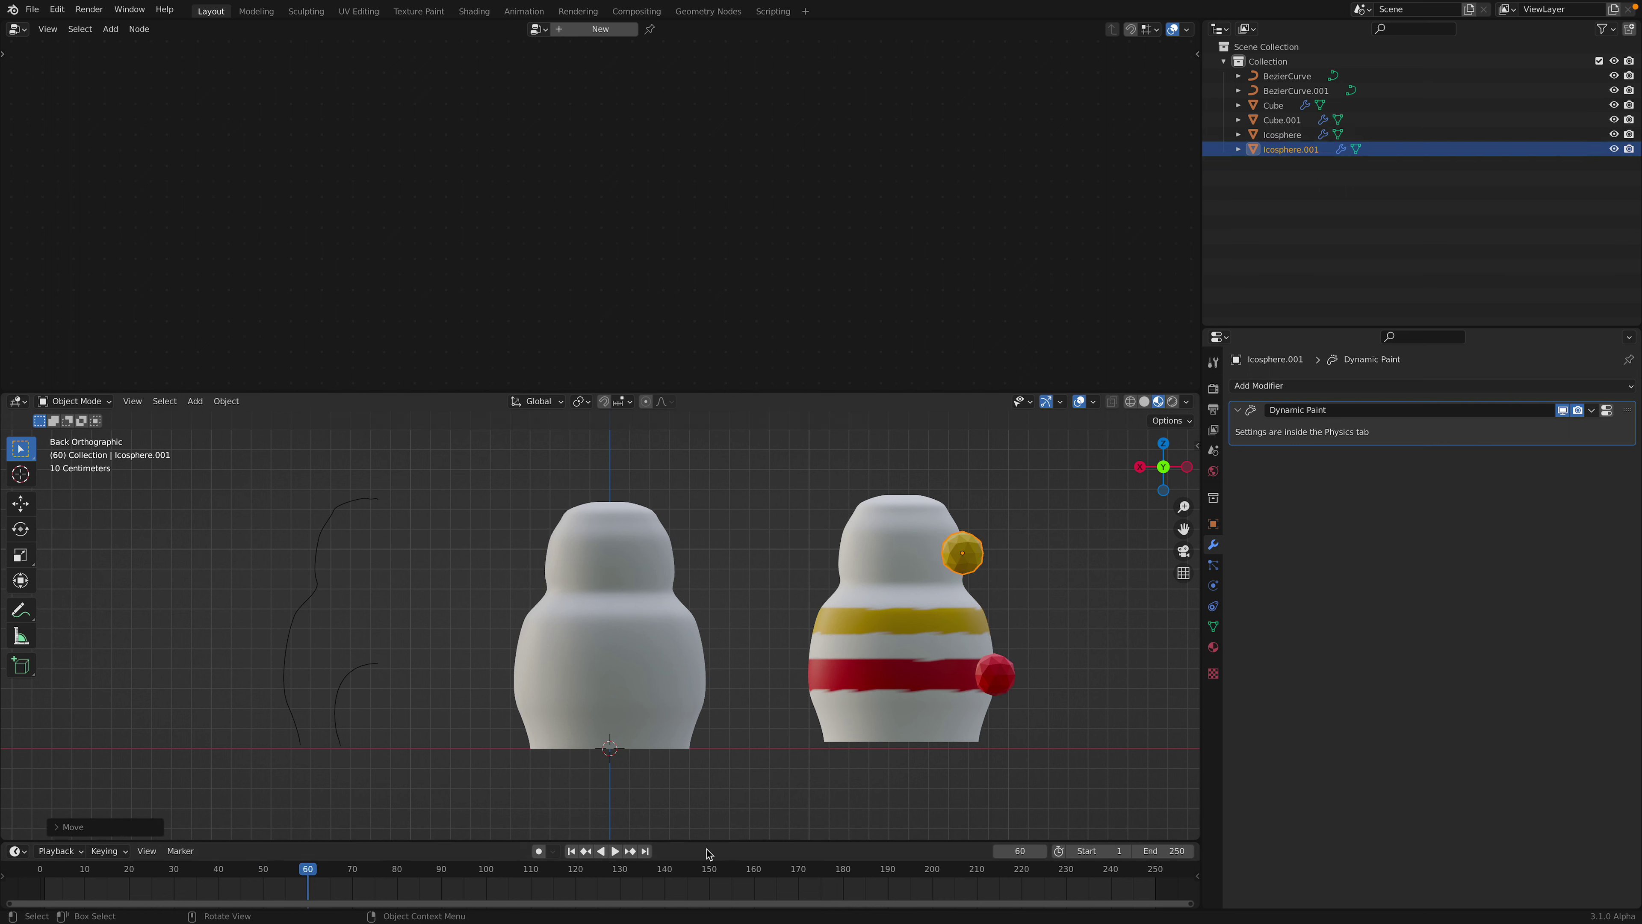
{"action": "left_click", "coordinate": [615, 852]}
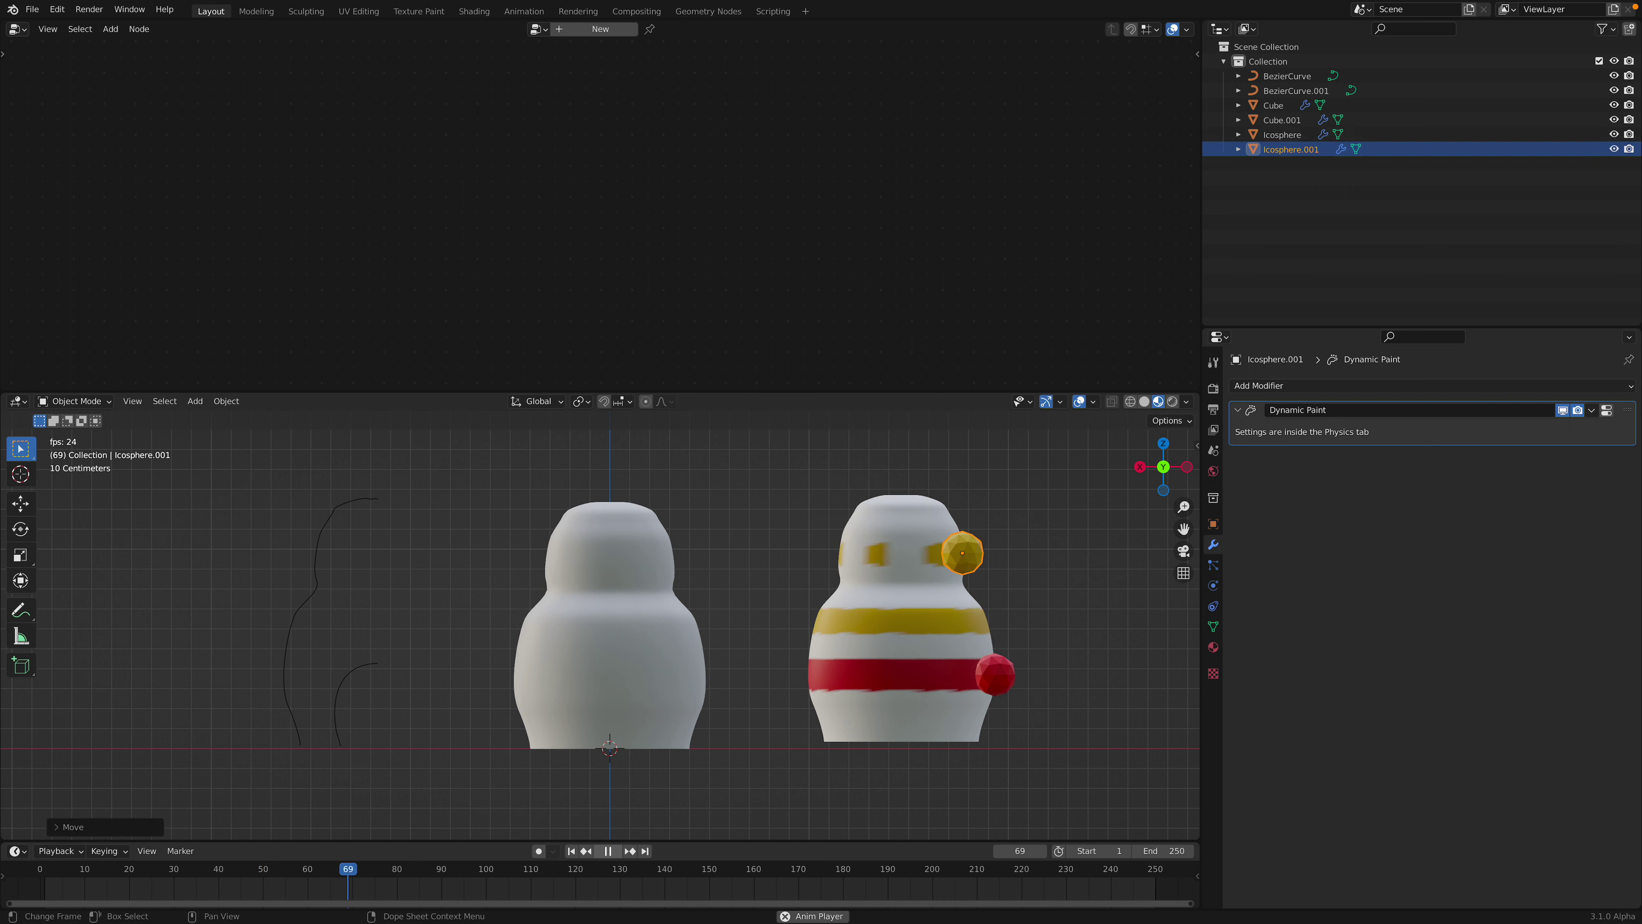
{"action": "left_click", "coordinate": [615, 851]}
Examine the plain doll's node tree in a taller node editor, comparing its modifiers with those of the striped doll and yellow icosphere
{"action": "left_click", "coordinate": [641, 570]}
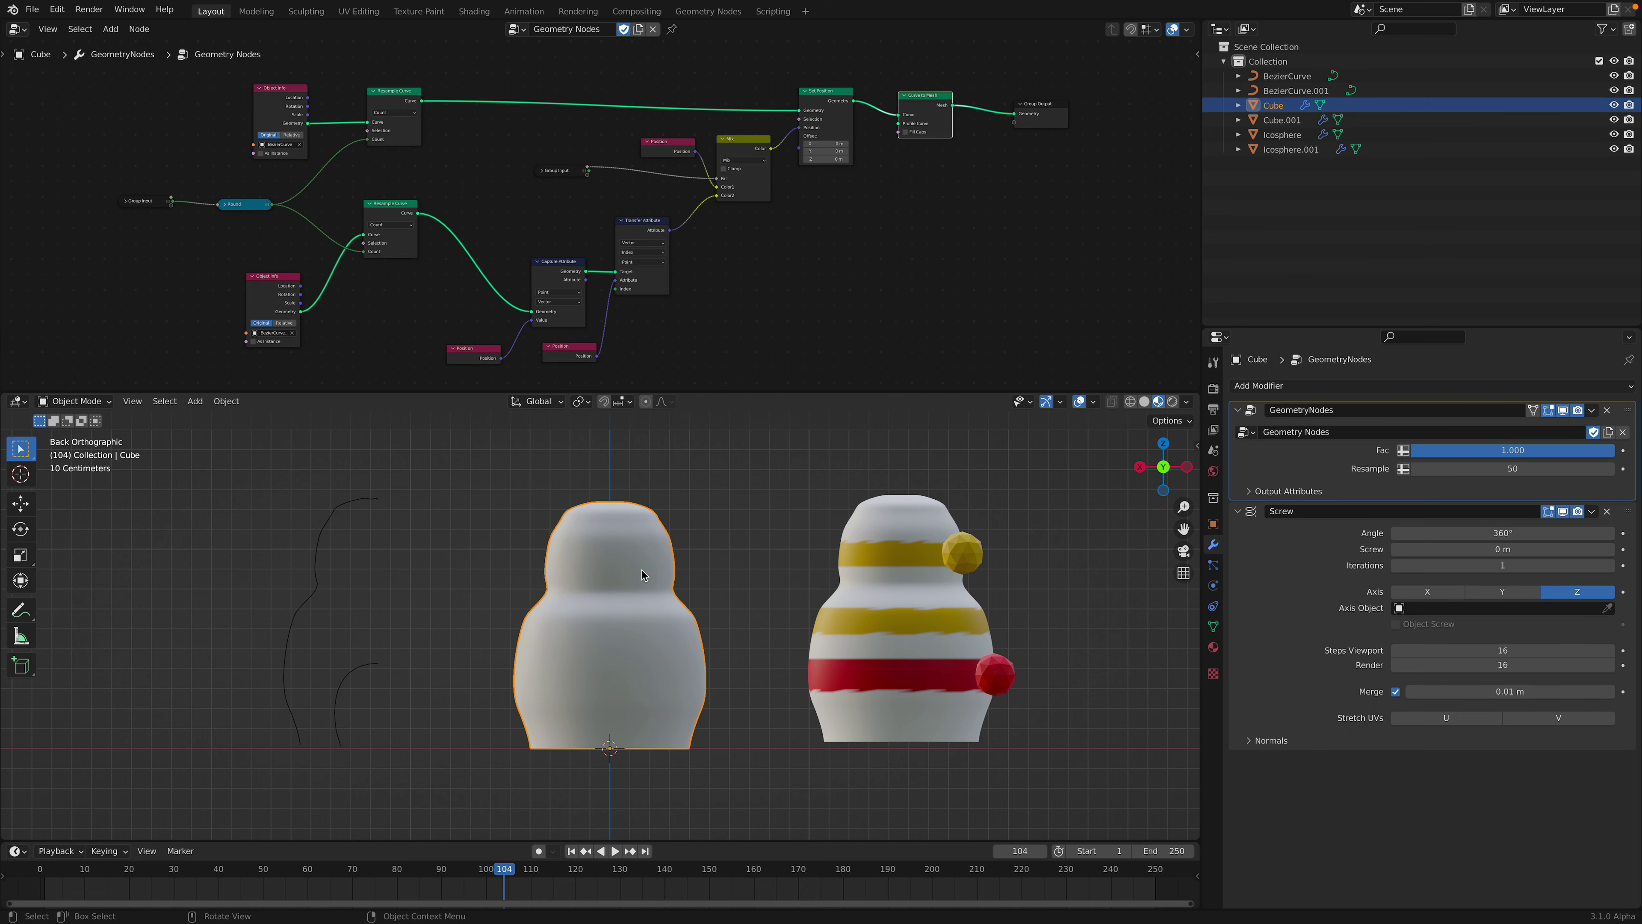
{"action": "scroll", "coordinate": [643, 303], "scroll_direction": "up", "scroll_amount": 1}
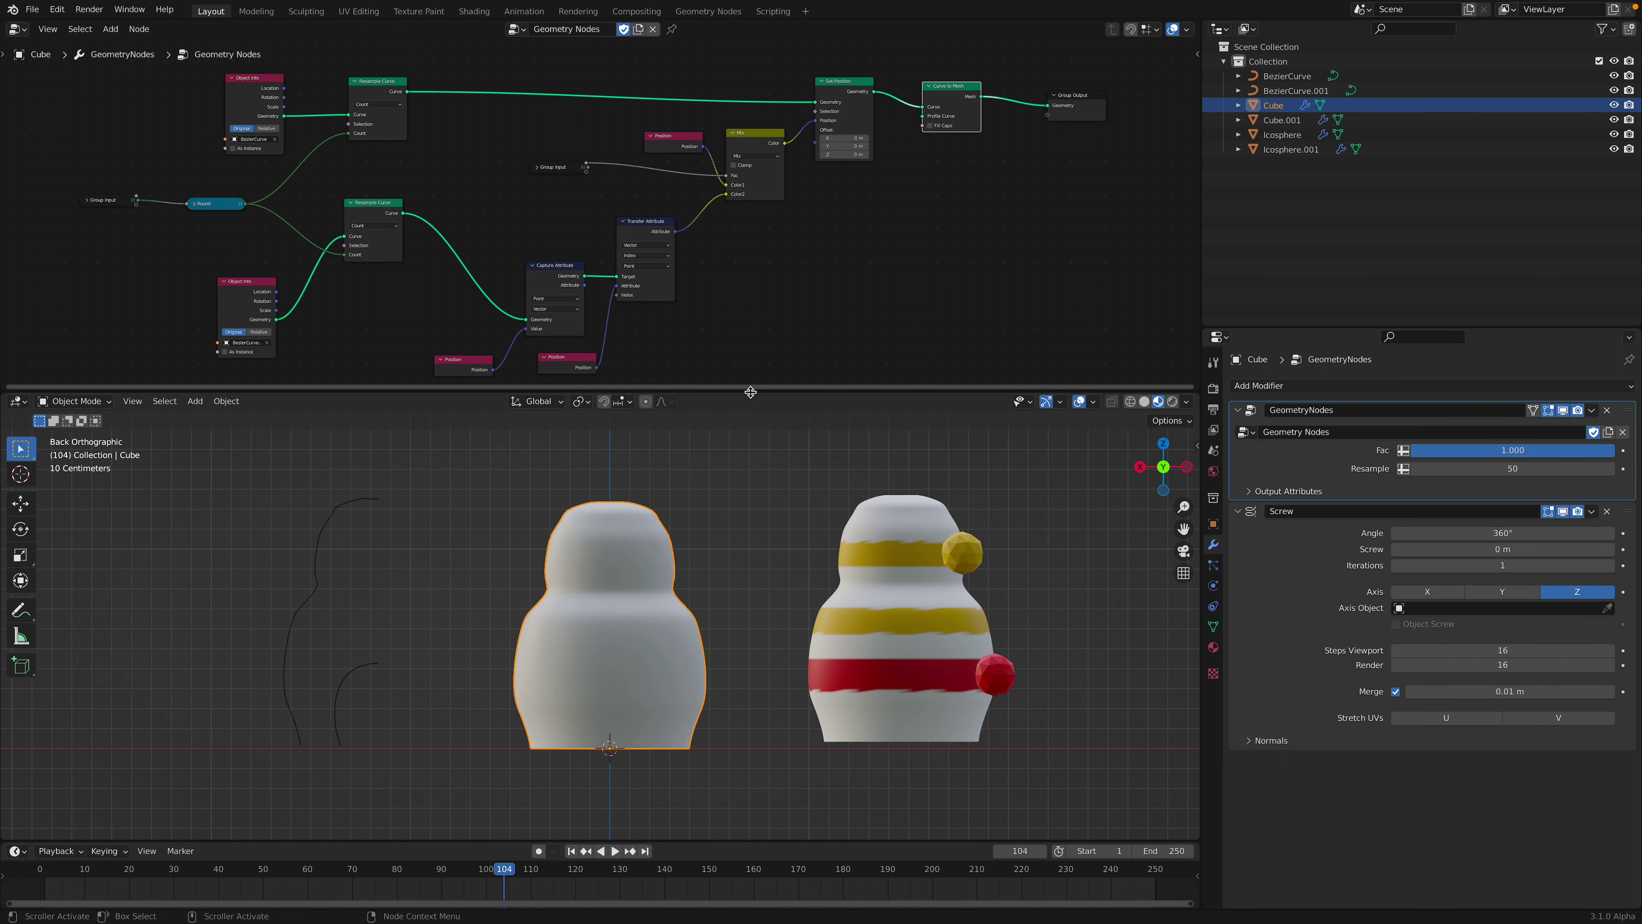
{"action": "left_click_drag", "start_coordinate": [726, 393], "coordinate": [714, 429]}
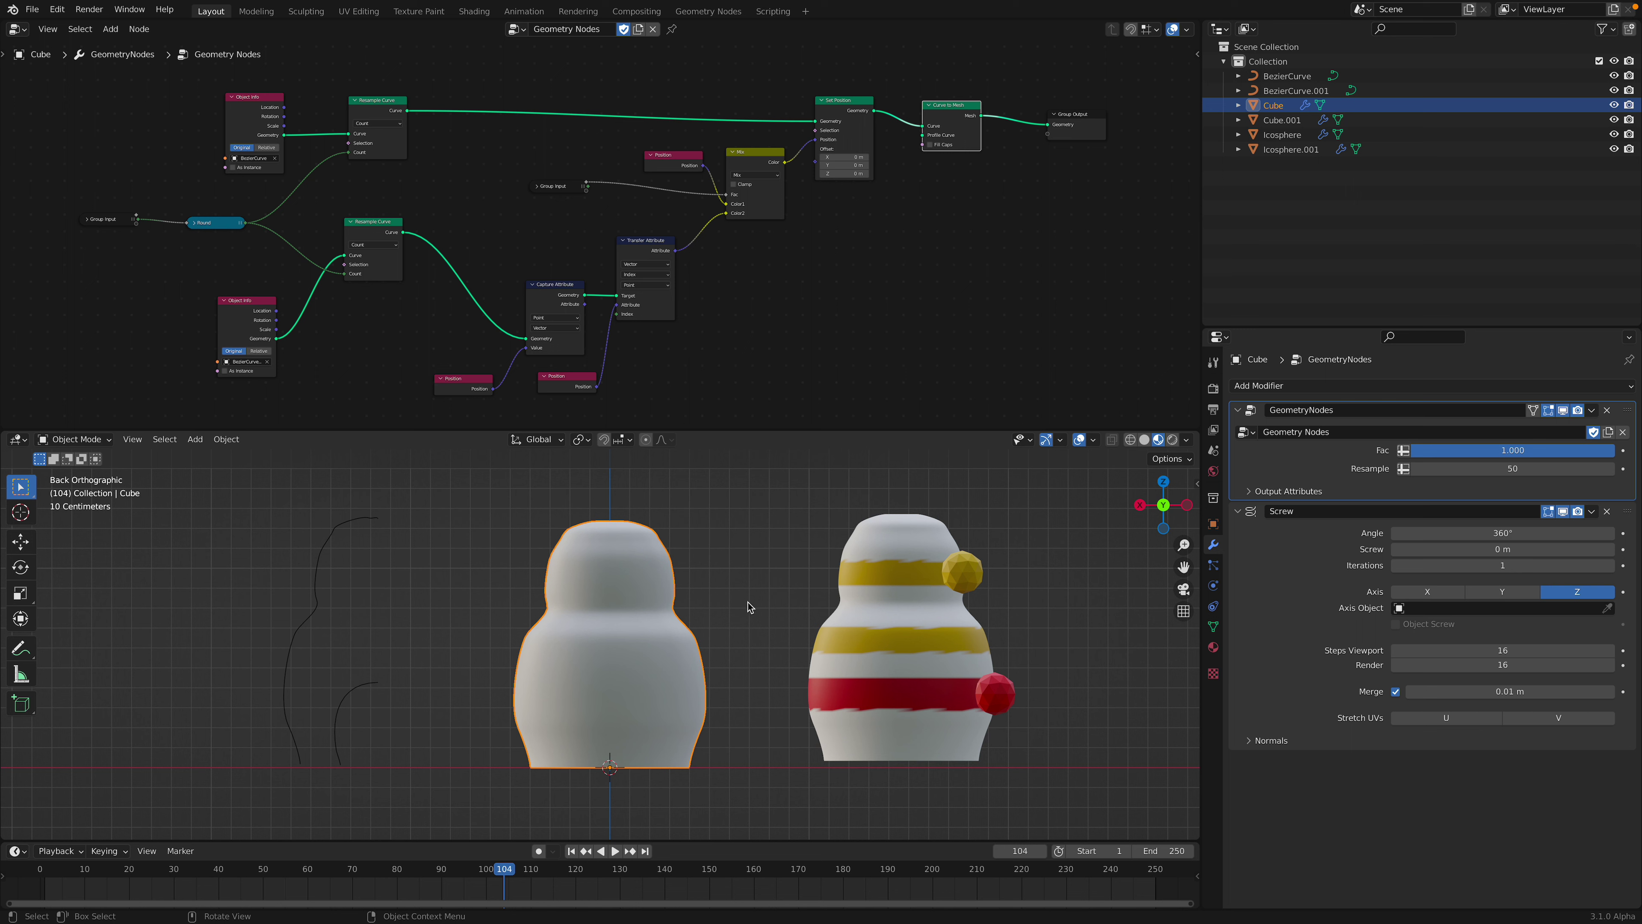
{"action": "left_click", "coordinate": [945, 607]}
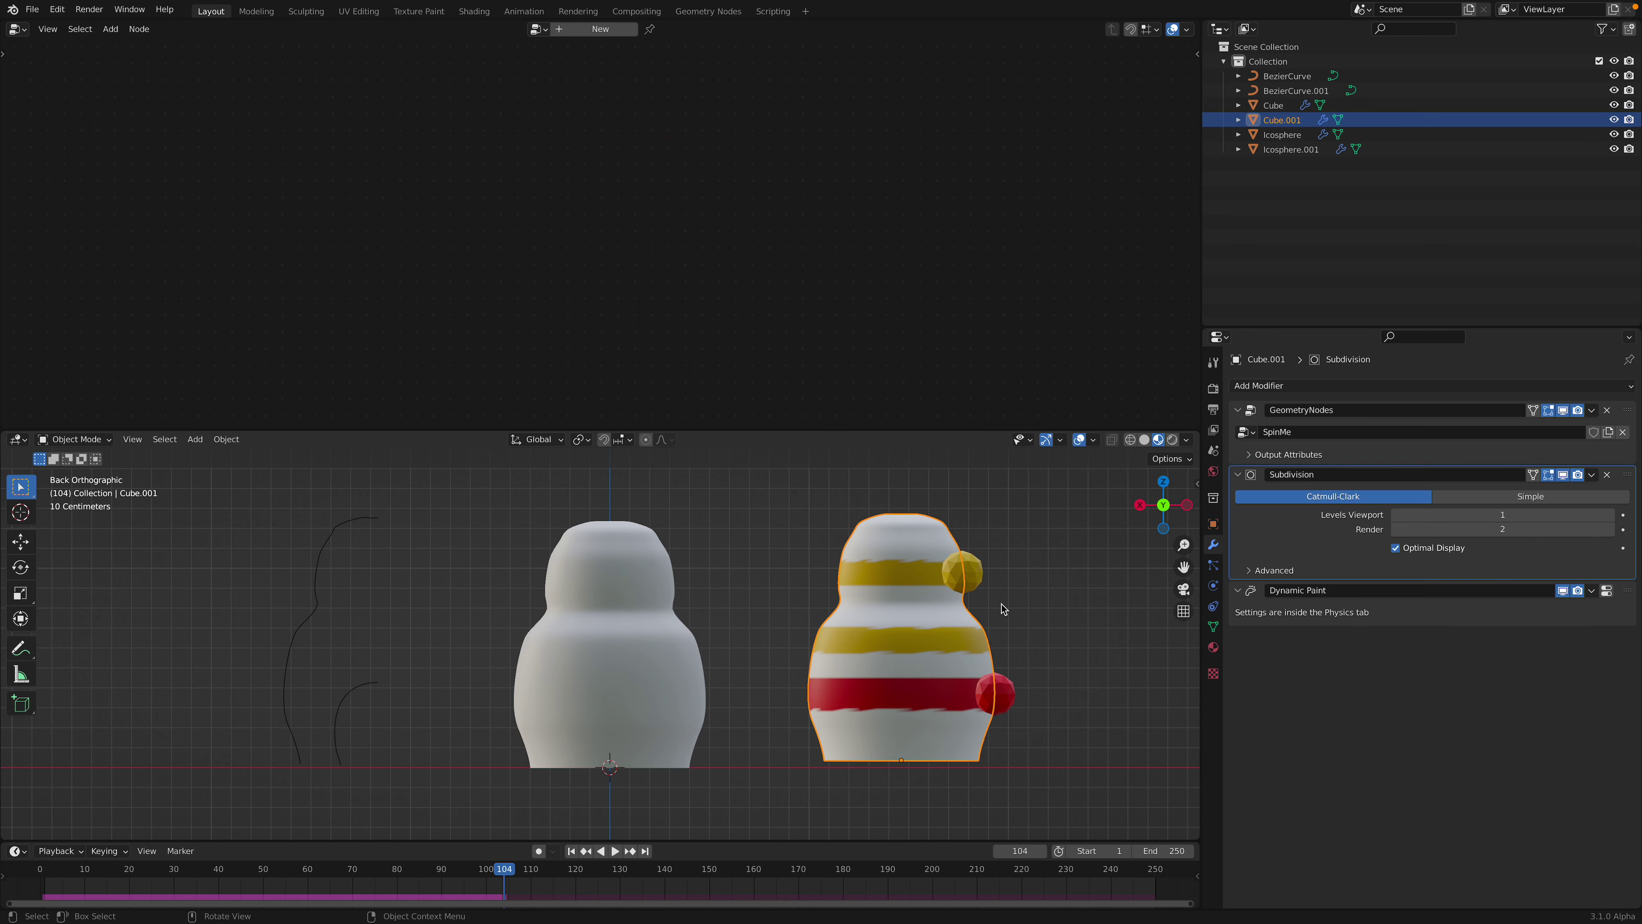
{"action": "left_click", "coordinate": [963, 572]}
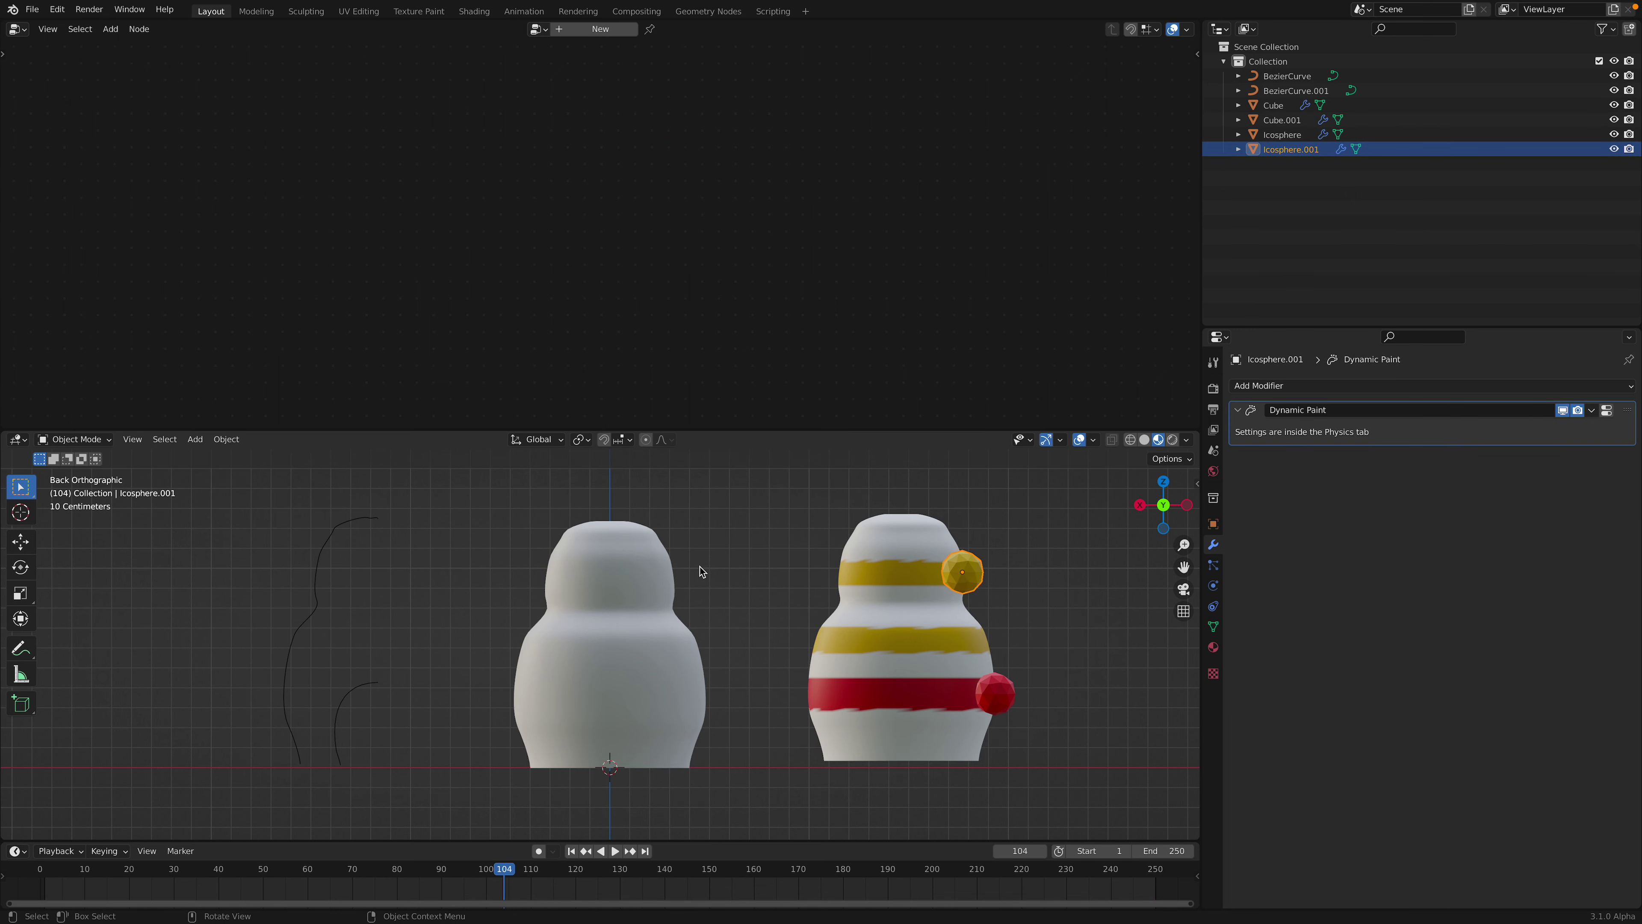
{"action": "left_click", "coordinate": [632, 560]}
{"action": "scroll", "coordinate": [634, 536], "scroll_direction": "up", "scroll_amount": 1}
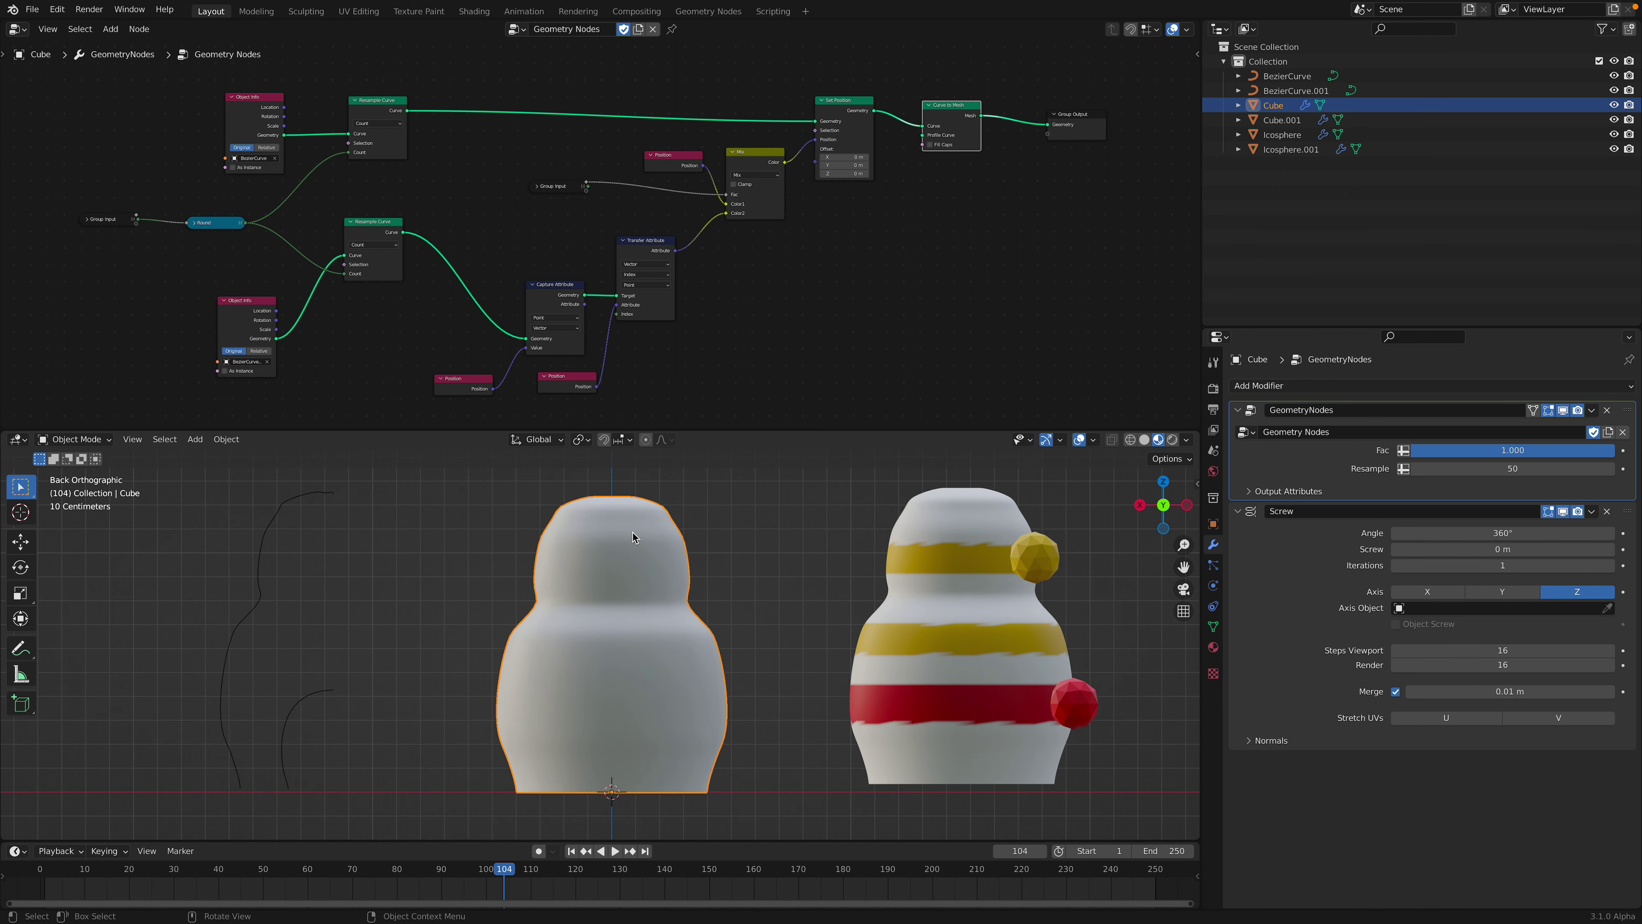
{"action": "scroll", "coordinate": [733, 360], "scroll_direction": "up", "scroll_amount": 1}
{"action": "middle_click_drag", "start_coordinate": [733, 360], "coordinate": [752, 355]}
{"action": "left_click_drag", "start_coordinate": [801, 429], "coordinate": [801, 433]}
Blend the plain doll to the small curve's shape with Fac at 0, and return Fac to 1
{"action": "left_click", "coordinate": [317, 501]}
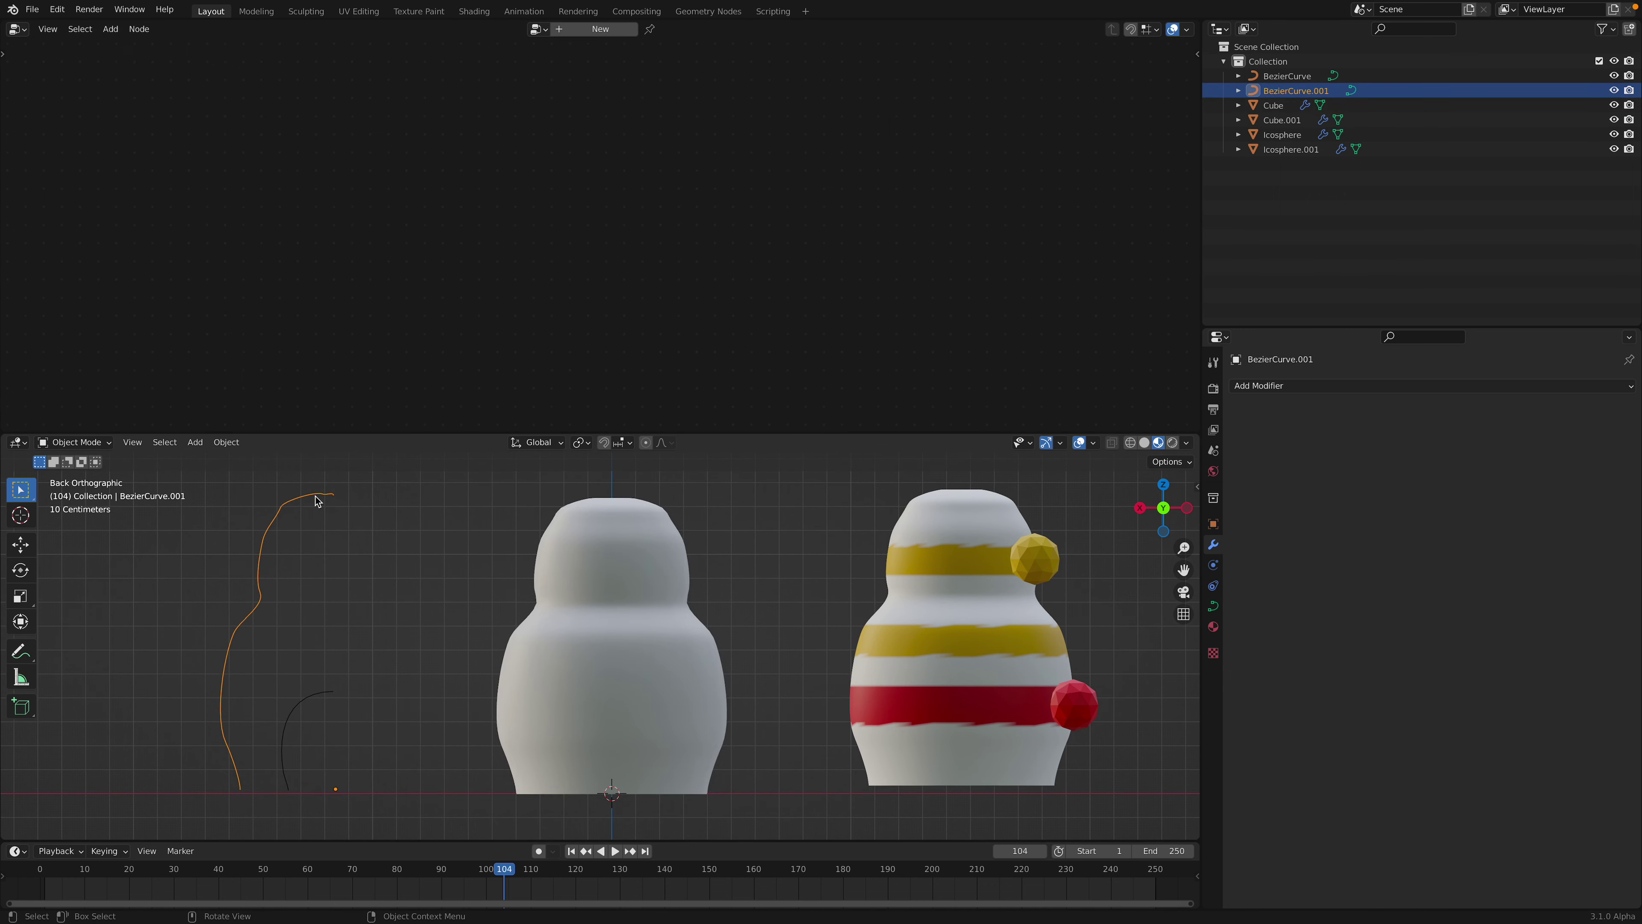
{"action": "left_click", "coordinate": [330, 702]}
{"action": "left_click", "coordinate": [656, 571]}
{"action": "scroll", "coordinate": [657, 571], "scroll_direction": "down", "scroll_amount": 1}
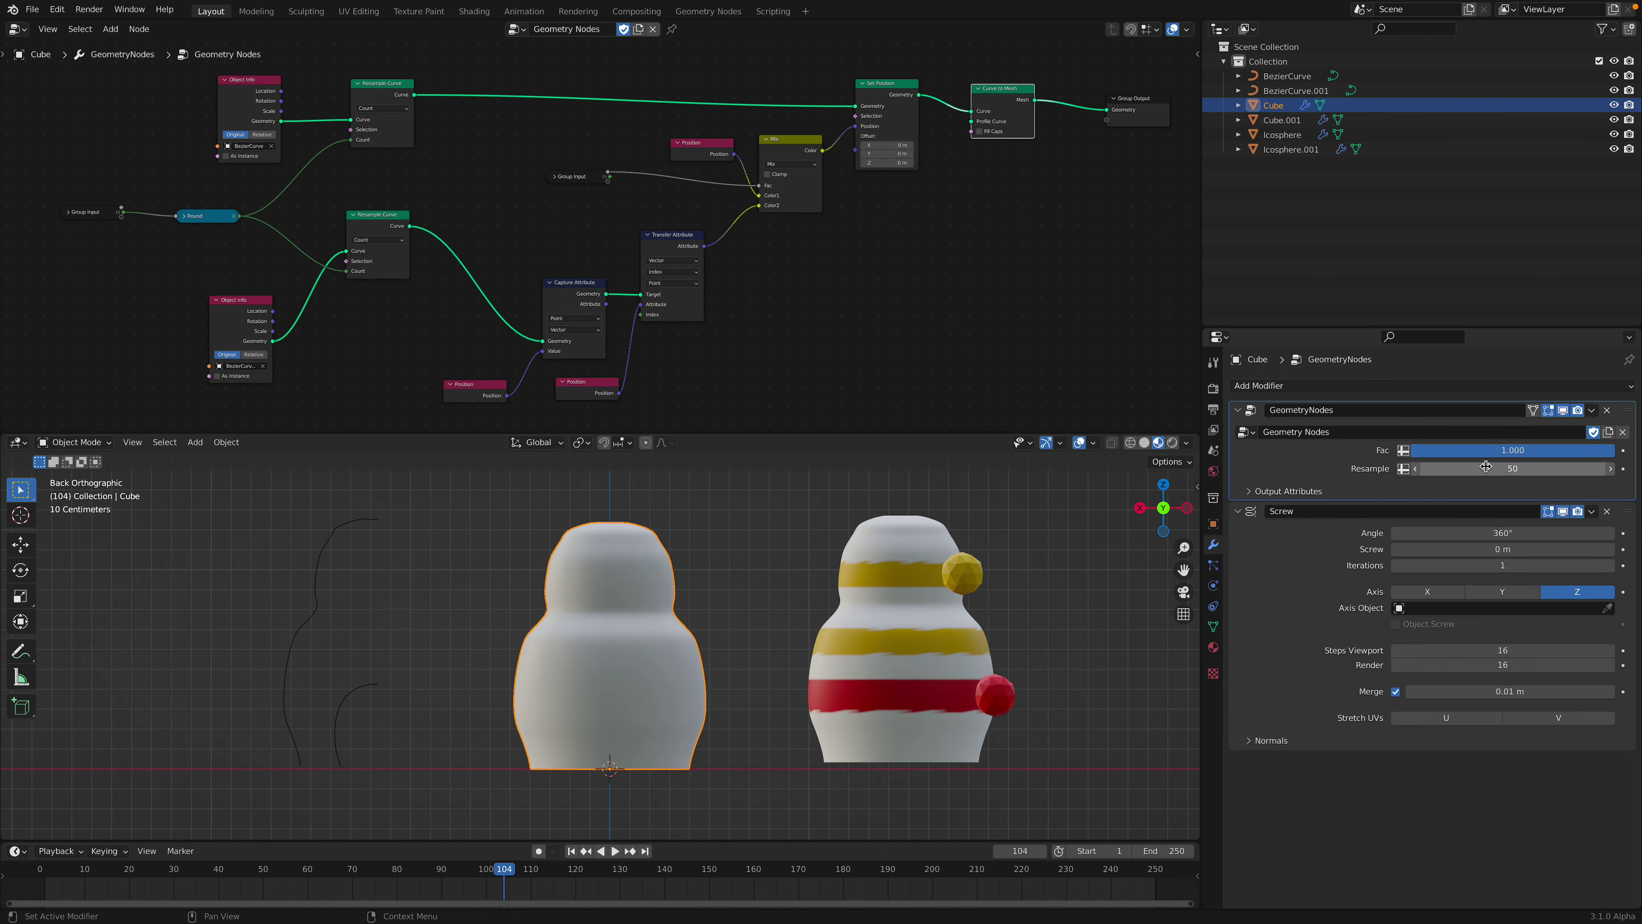
{"action": "left_click_drag", "start_coordinate": [1506, 456], "coordinate": [1294, 456]}
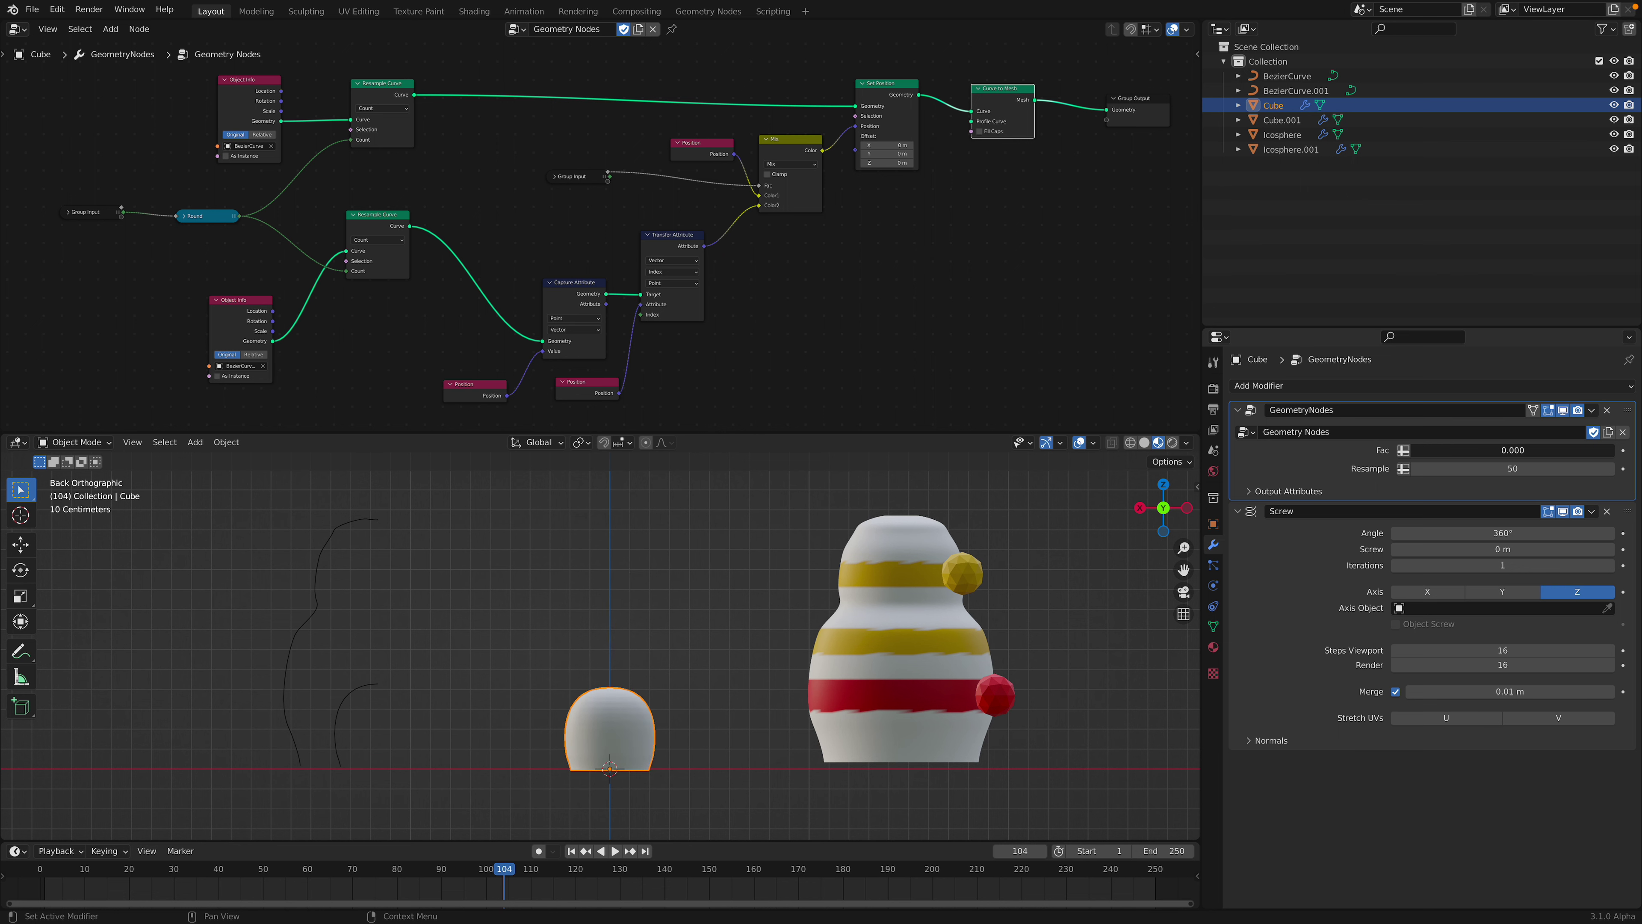
{"action": "left_click_drag", "start_coordinate": [1409, 456], "coordinate": [1613, 456]}
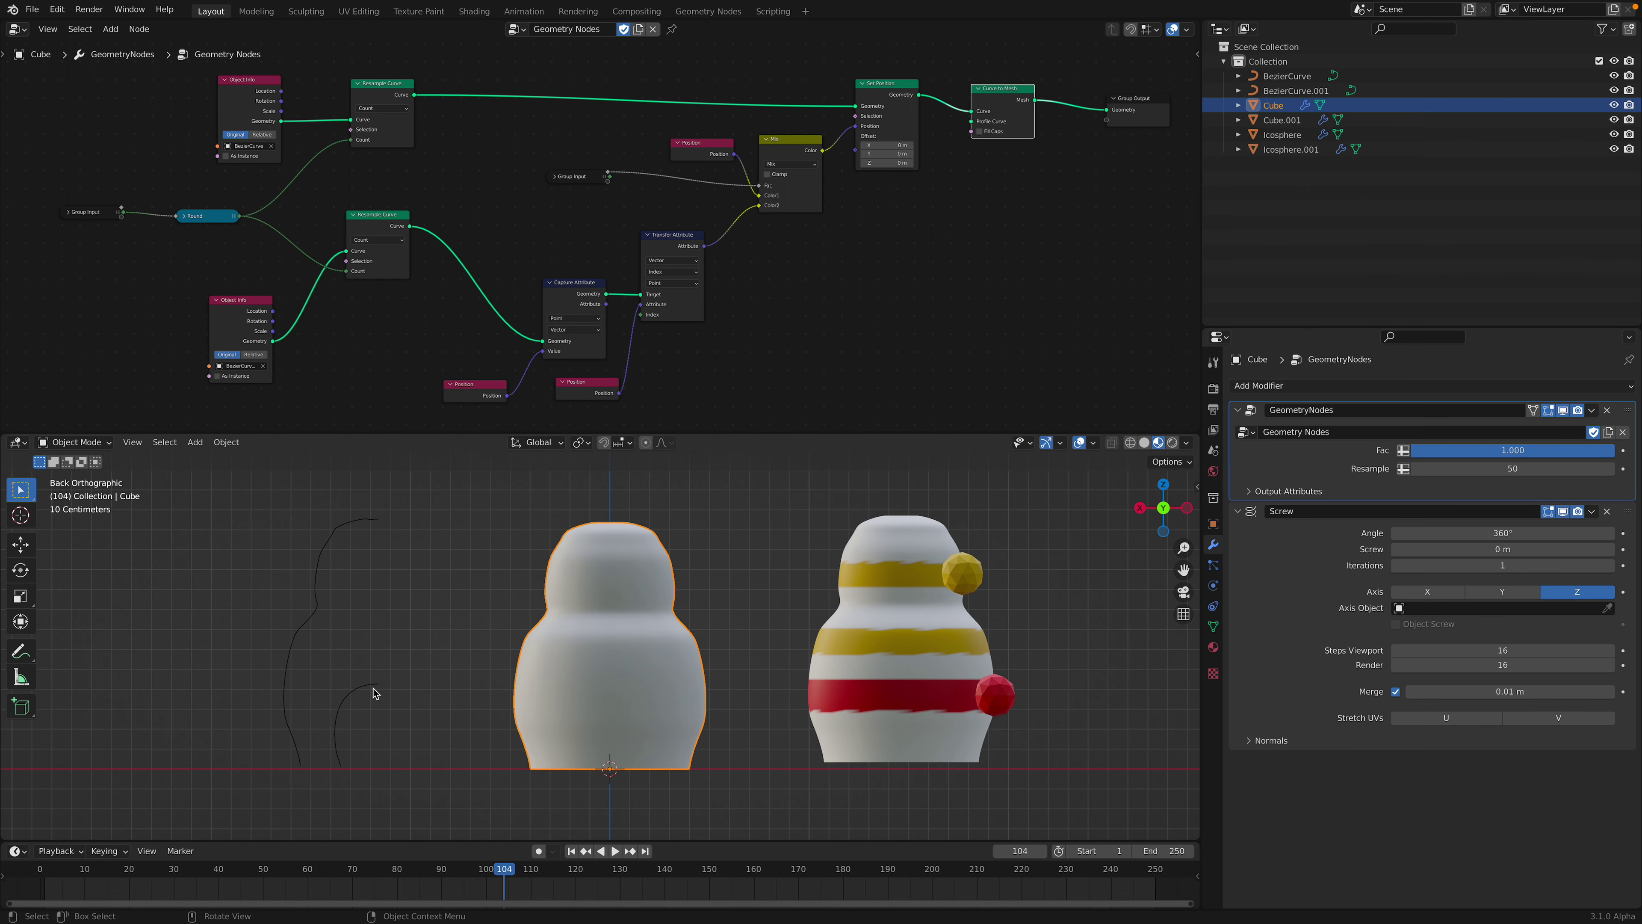
Select the large and small profile curves alternately to compare the two blend shapes
{"action": "left_click", "coordinate": [323, 566]}
{"action": "left_click", "coordinate": [372, 685]}
{"action": "left_click", "coordinate": [340, 599]}
{"action": "left_click", "coordinate": [365, 696]}
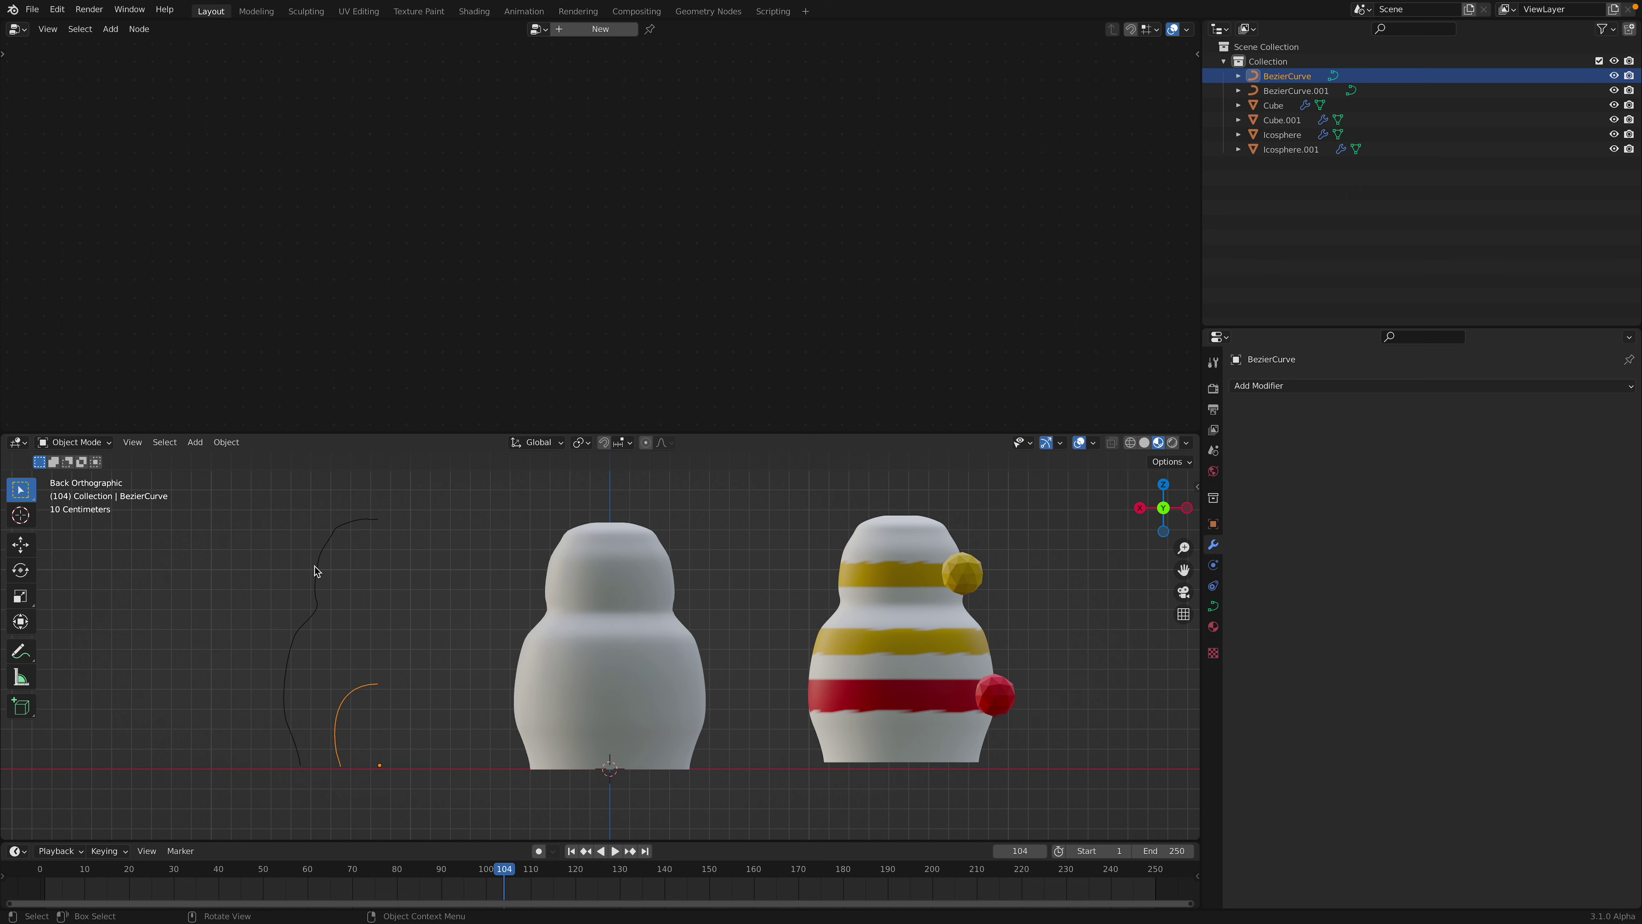
Set the plain doll's Resample value to 59
{"action": "left_click", "coordinate": [555, 631]}
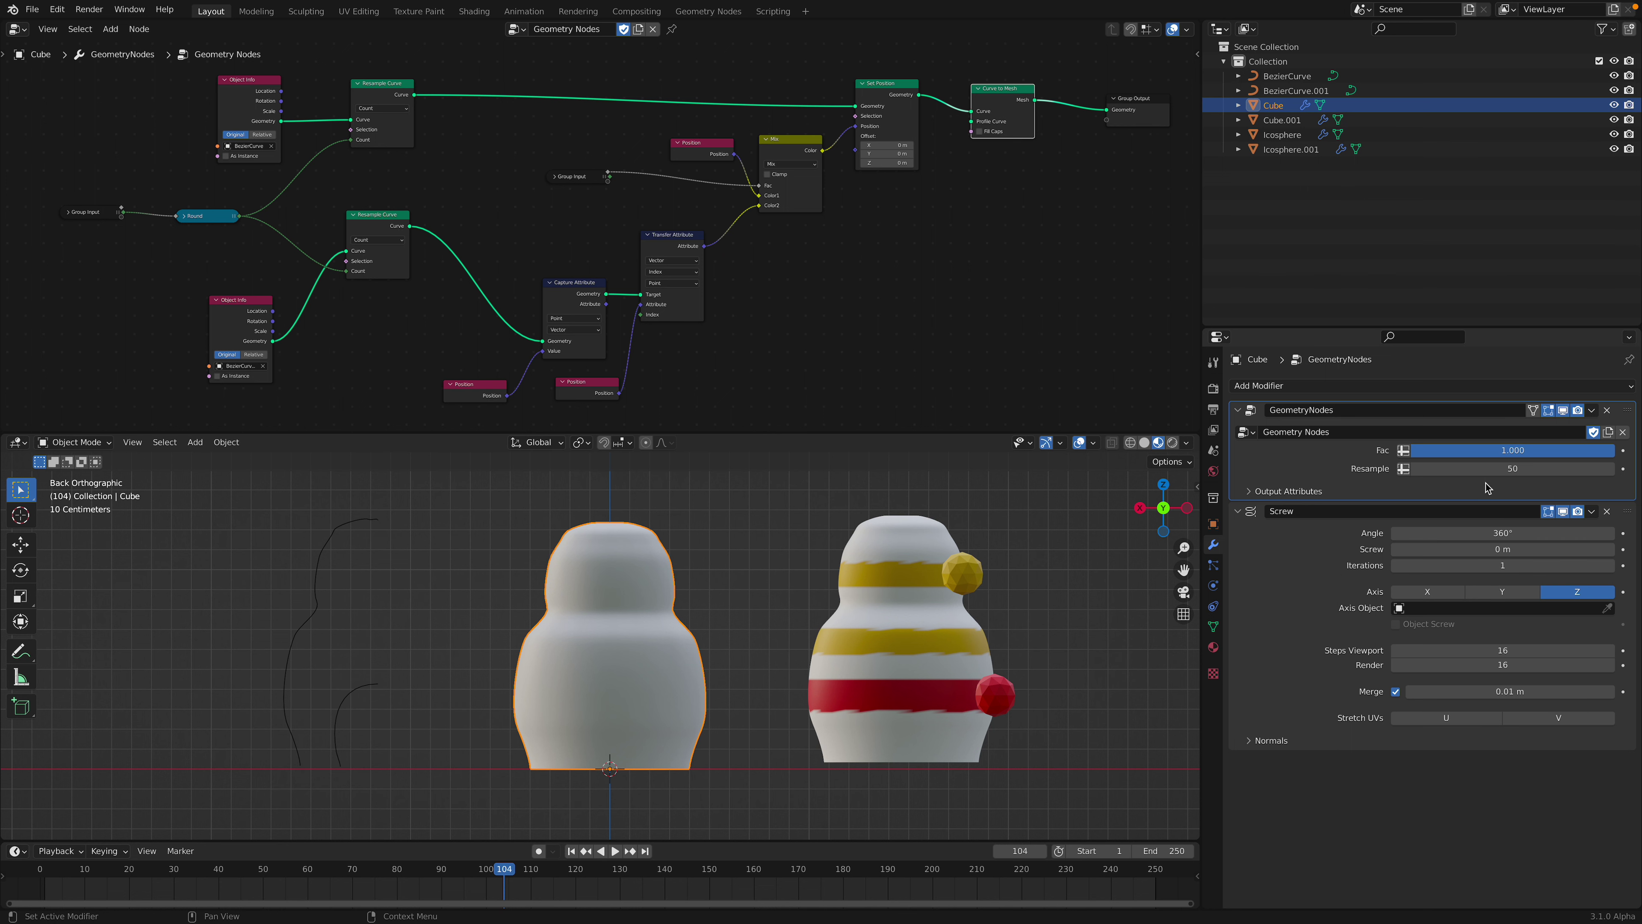
{"action": "left_click_drag", "start_coordinate": [1487, 468], "coordinate": [1539, 470]}
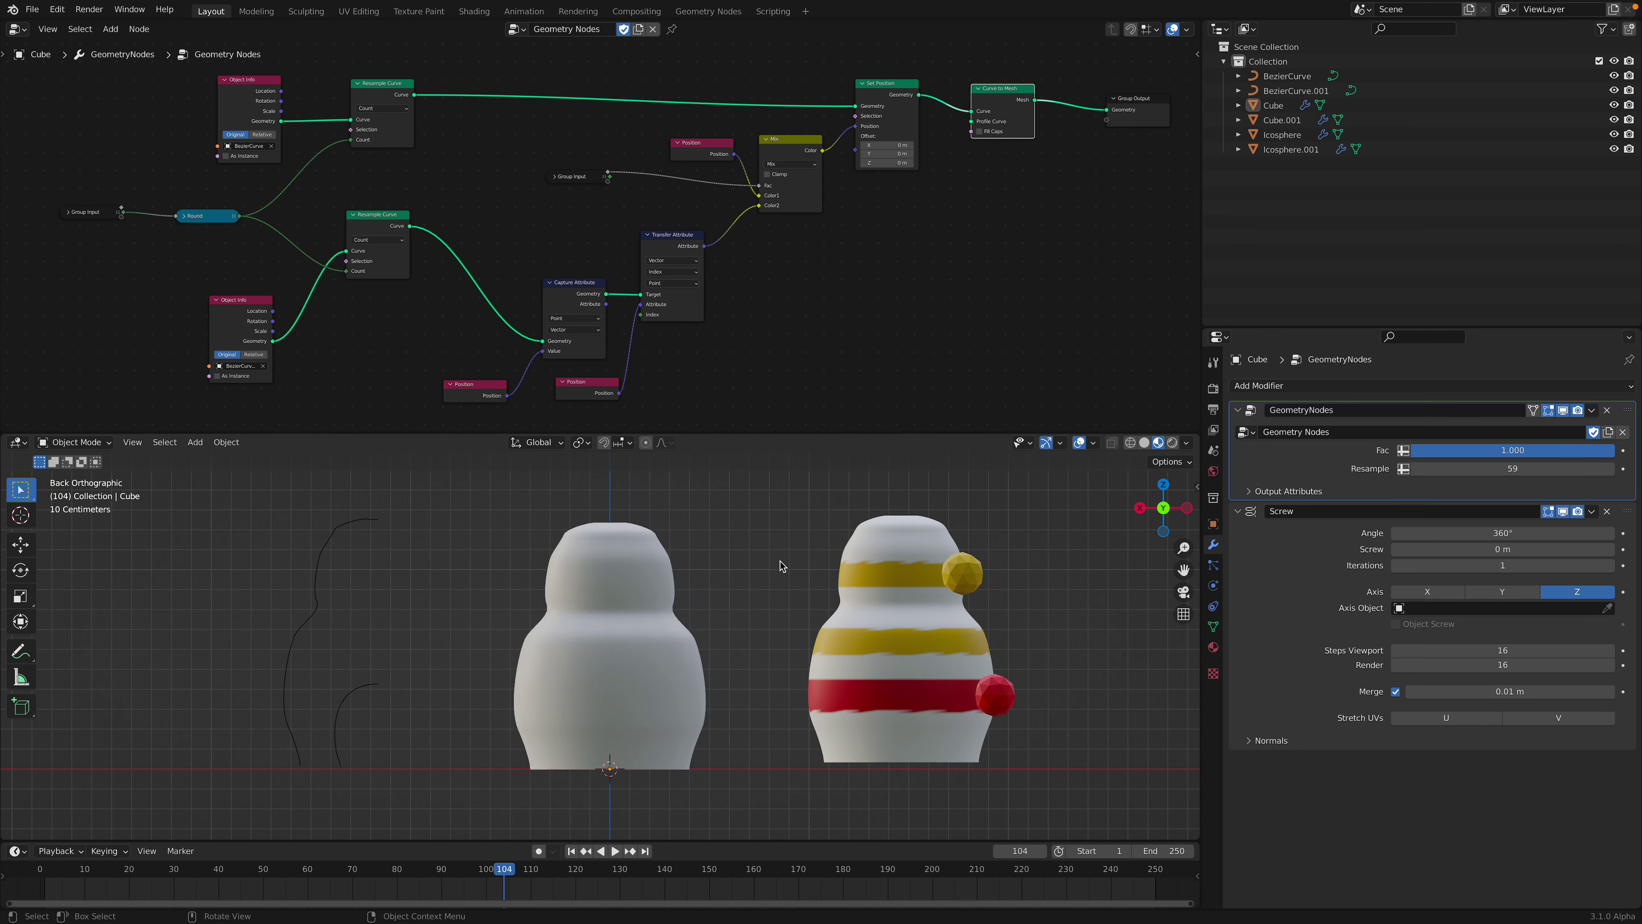
Display the striped doll's SpinMe node tree and frame all of its nodes
{"action": "left_click", "coordinate": [948, 574]}
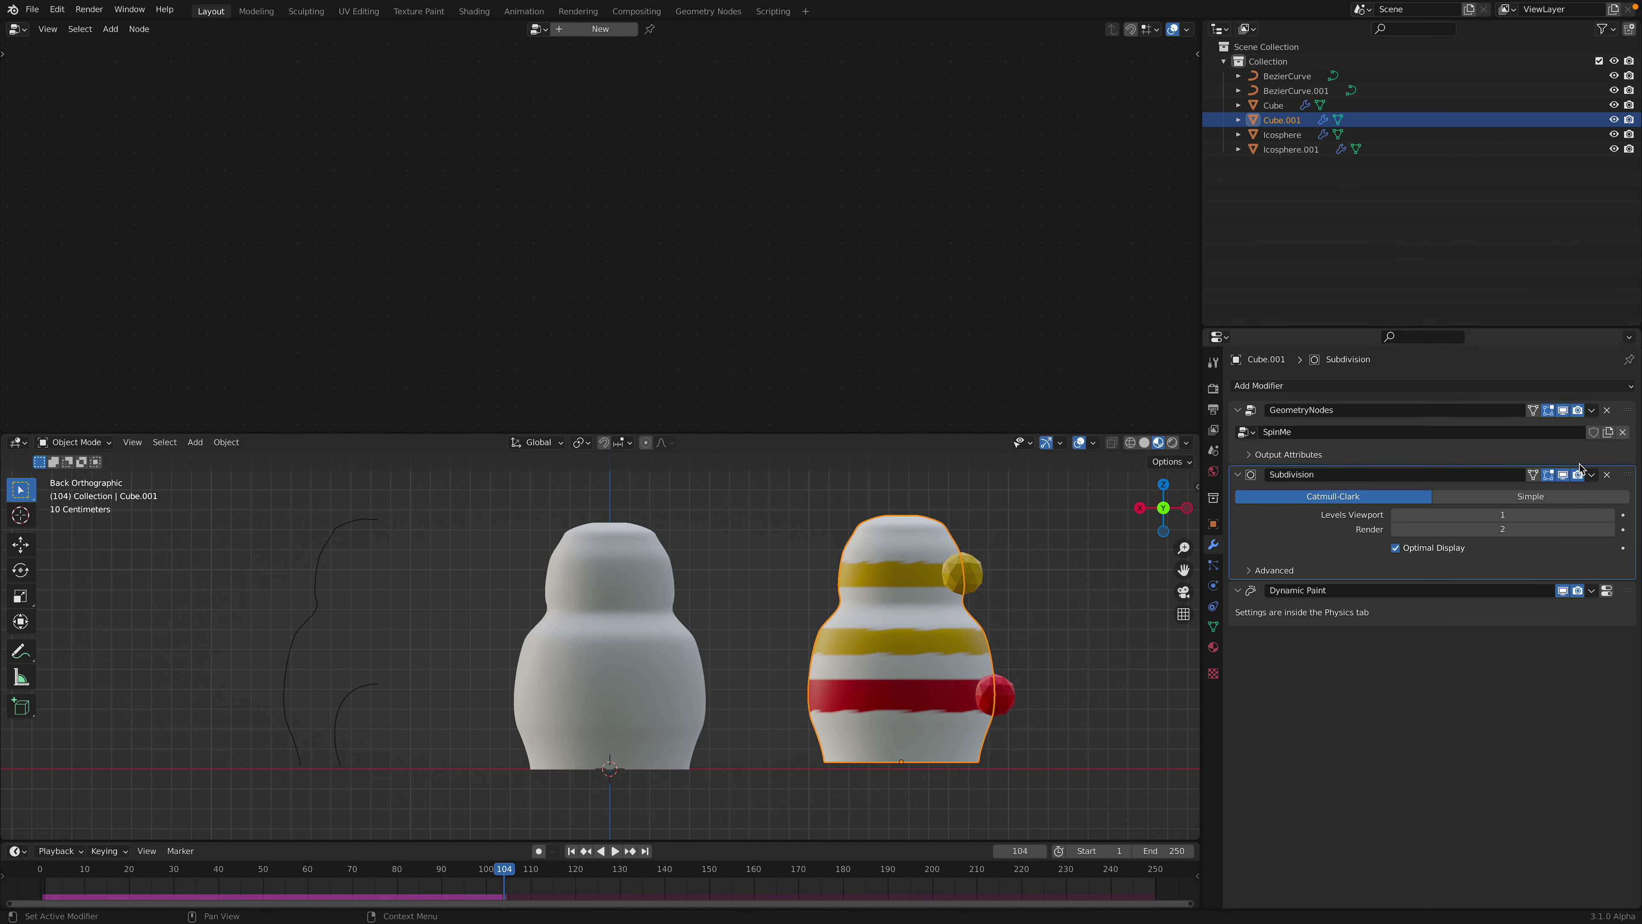
{"action": "left_click", "coordinate": [1627, 414]}
{"action": "key", "text": "Home"}
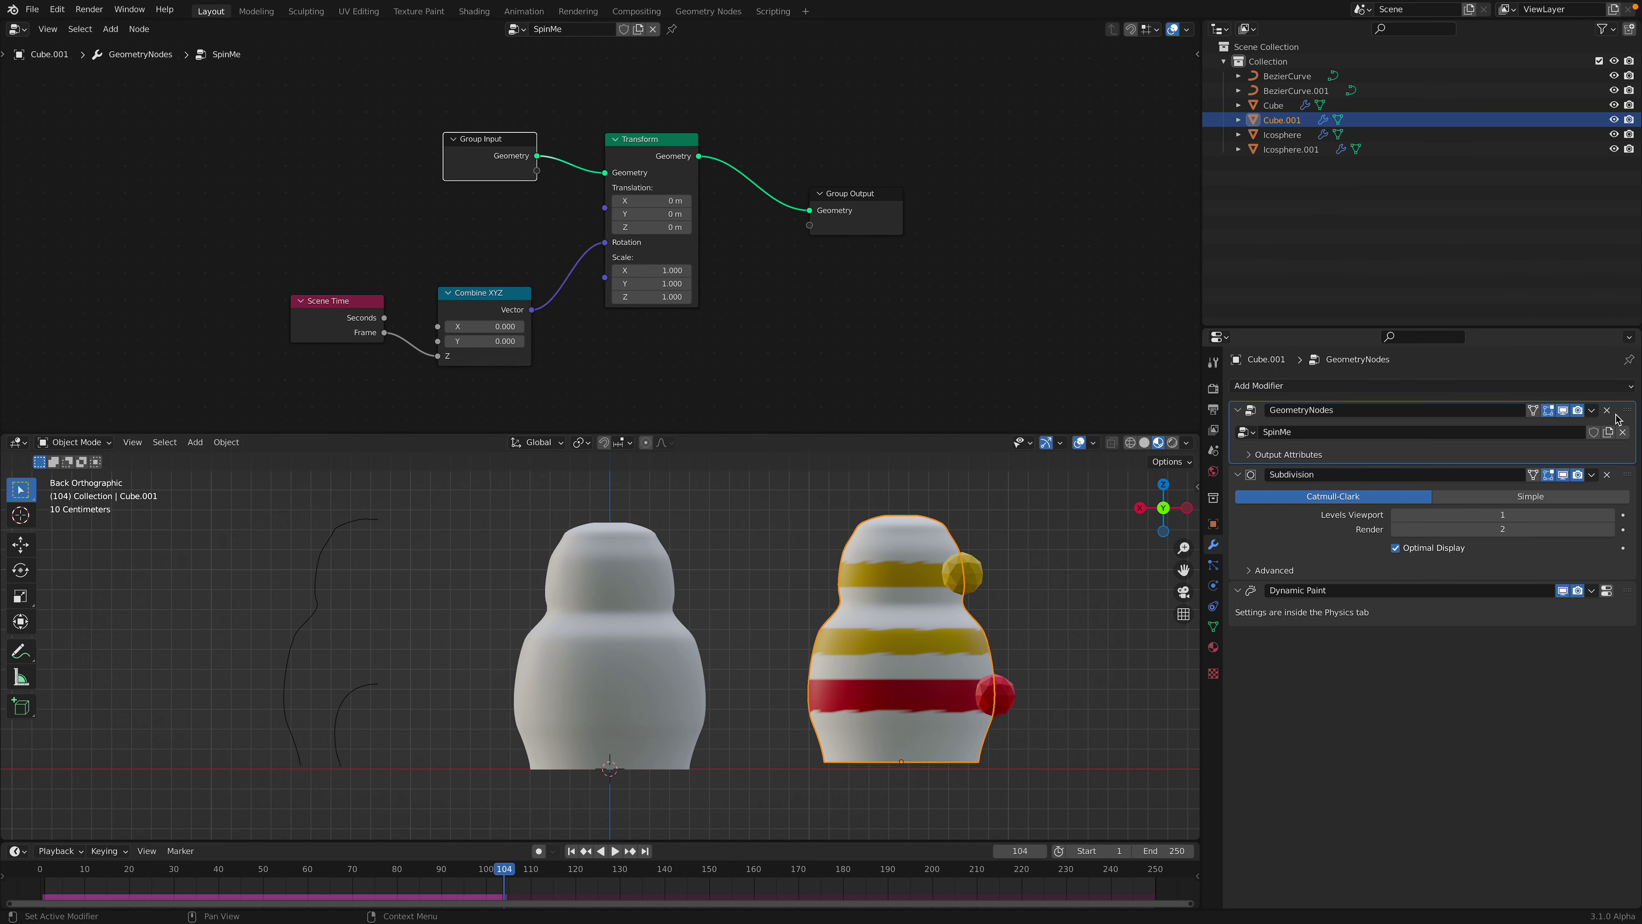
Return to the plain doll's Geometry Nodes tree and make the node editor taller to fit it
{"action": "left_click", "coordinate": [607, 647]}
{"action": "scroll", "coordinate": [583, 226], "scroll_direction": "down", "scroll_amount": 3}
{"action": "key", "text": "Home"}
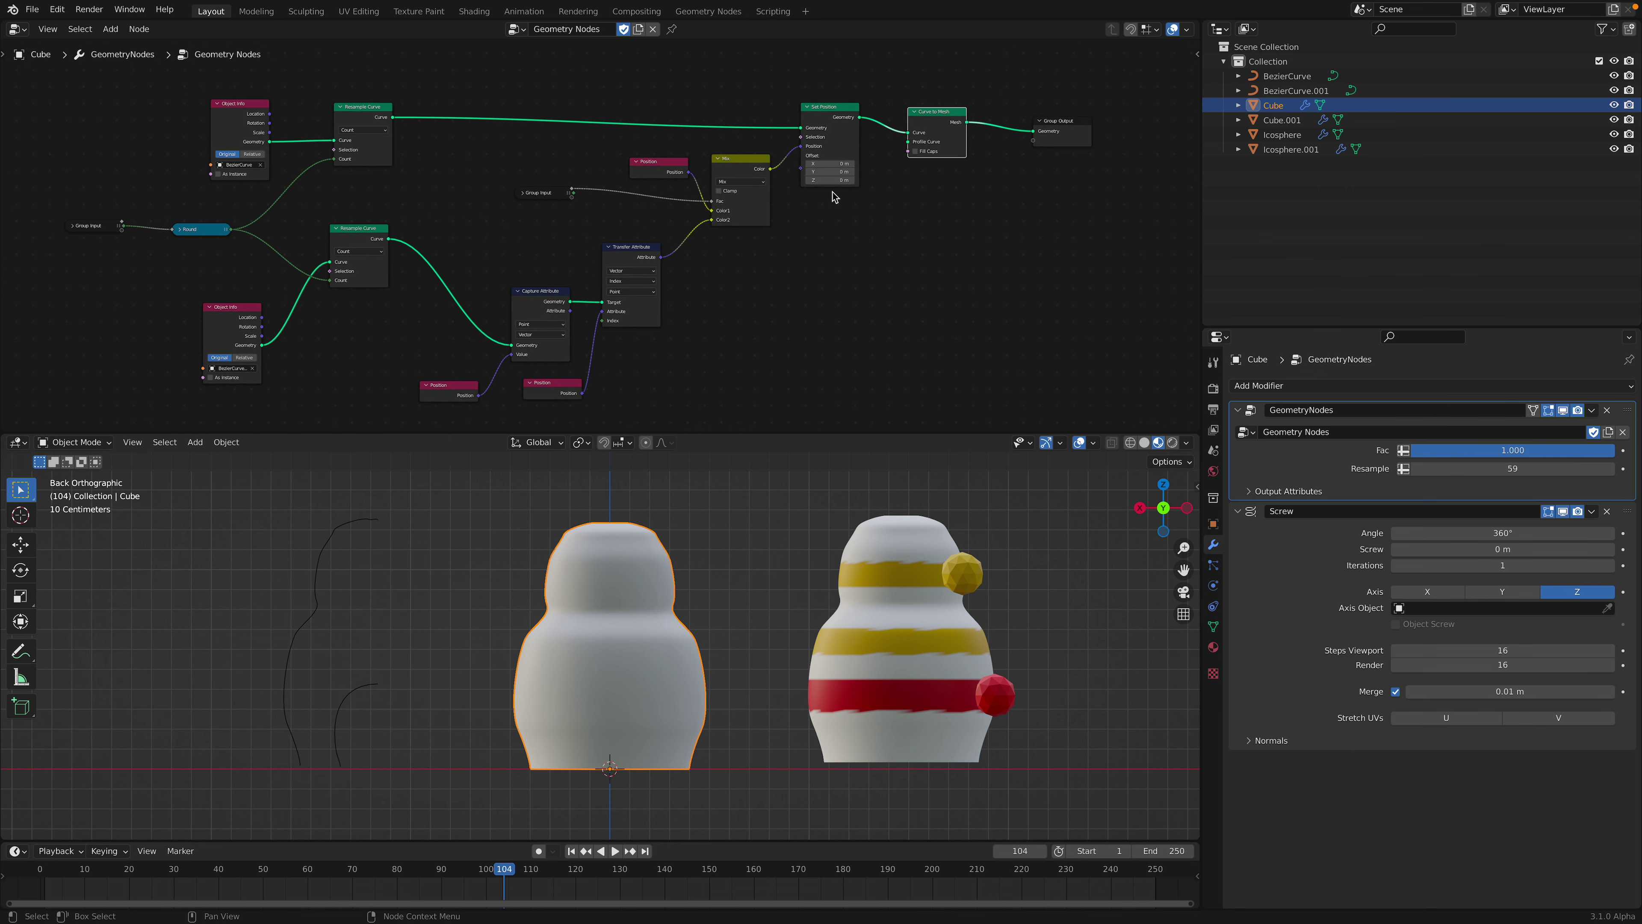
{"action": "scroll", "coordinate": [833, 197], "scroll_direction": "up", "scroll_amount": 1}
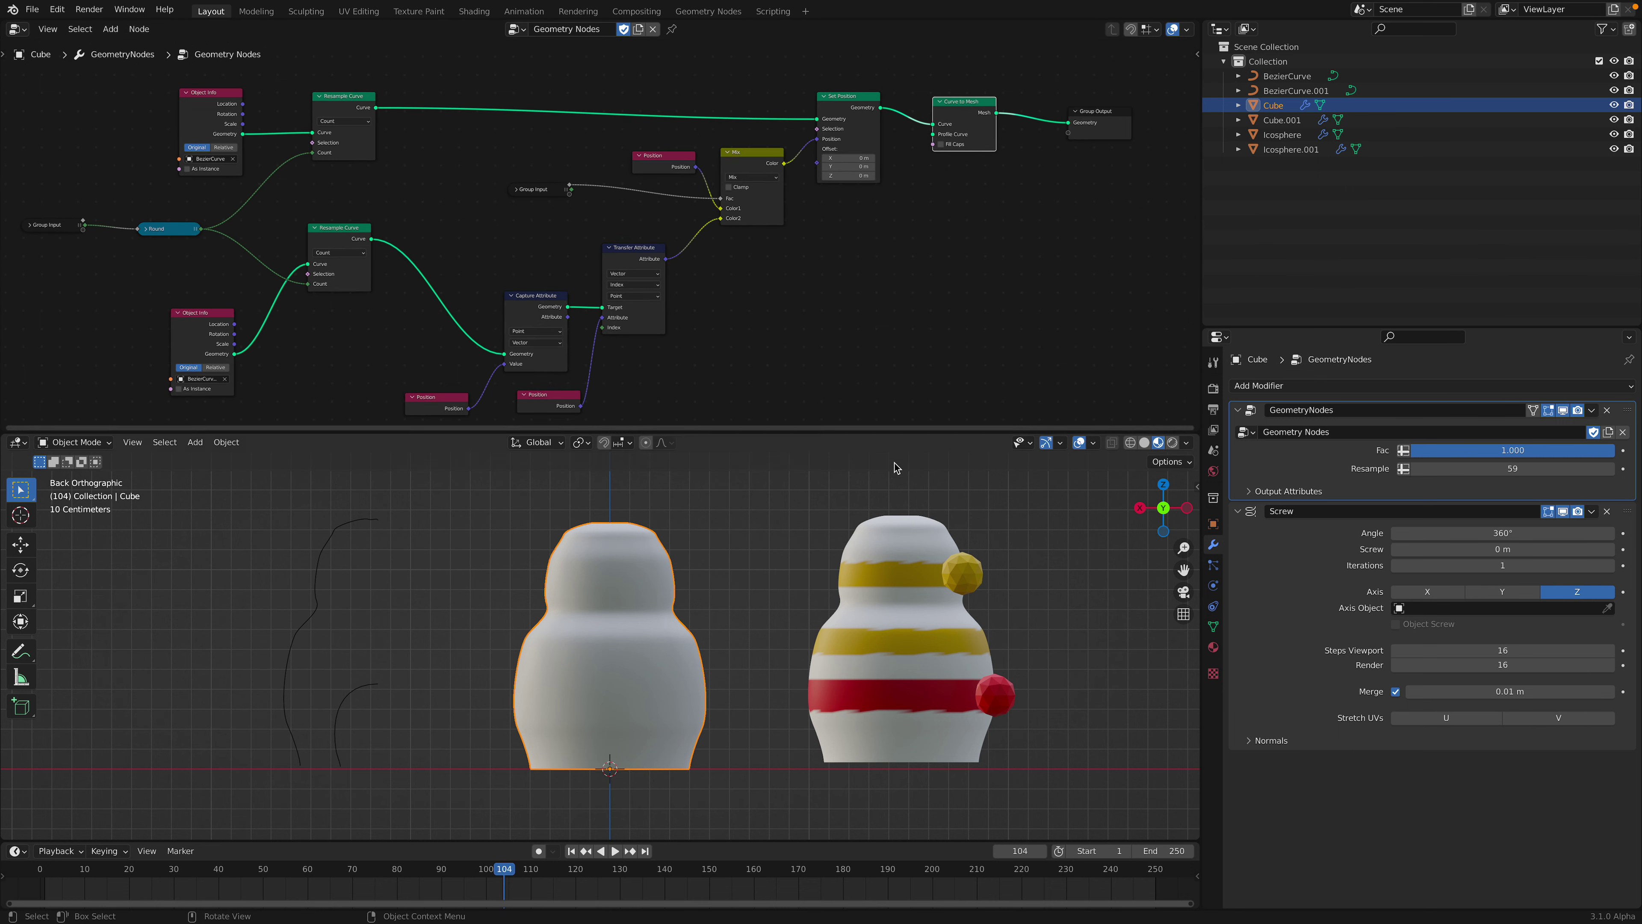
{"action": "left_click_drag", "start_coordinate": [894, 432], "coordinate": [876, 501]}
{"action": "scroll", "coordinate": [452, 388], "scroll_direction": "up", "scroll_amount": 1}
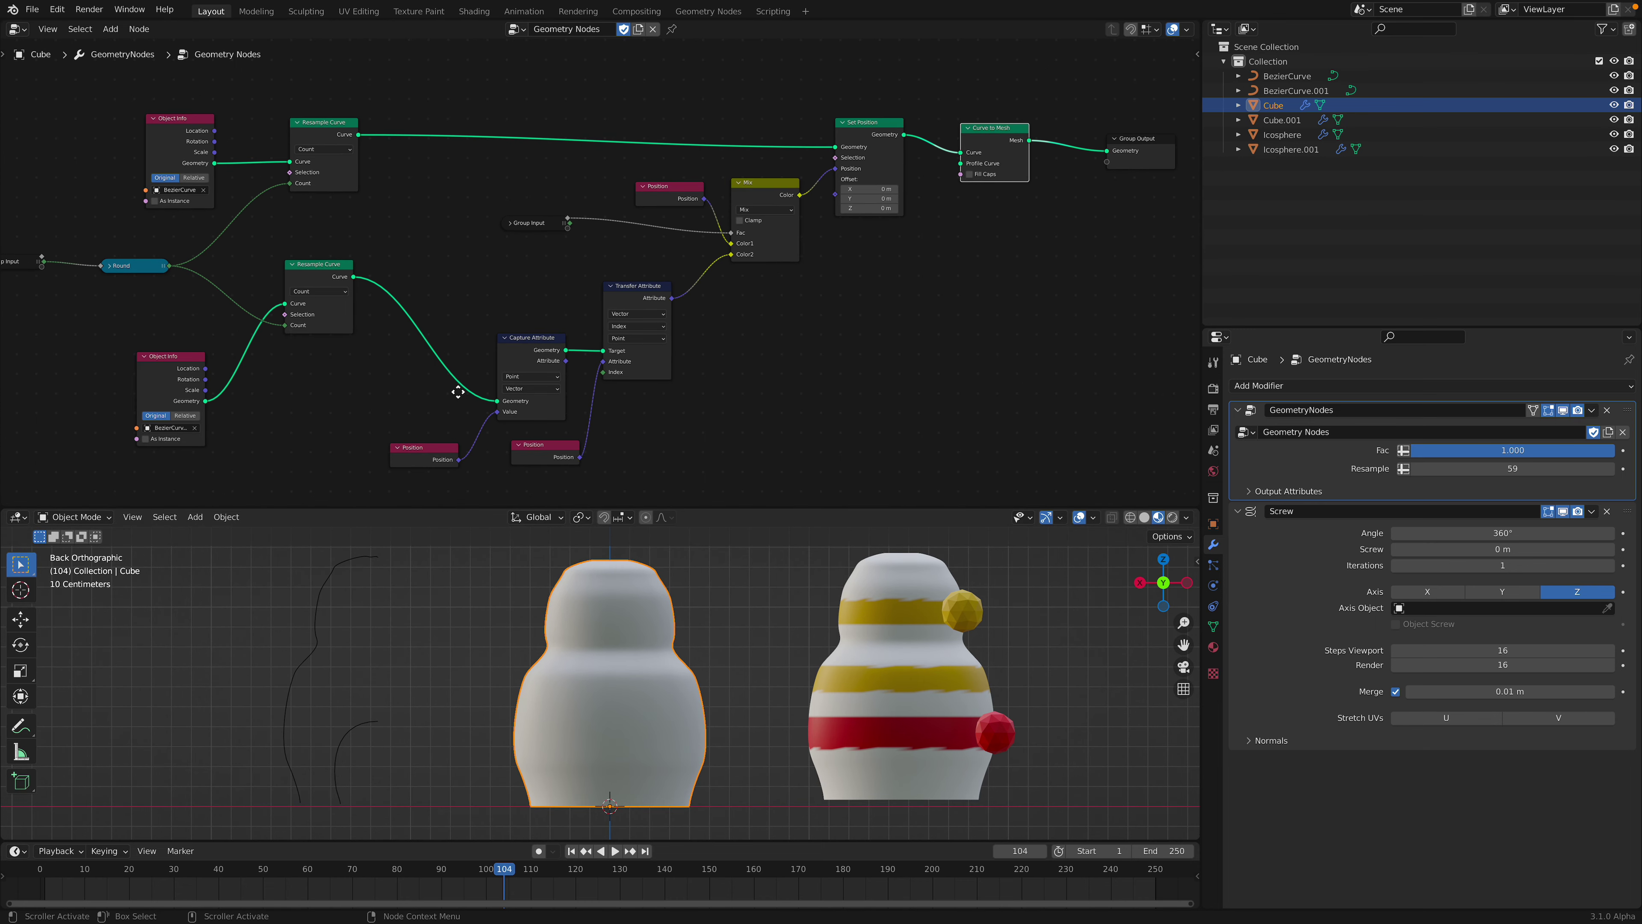
Widen the node editor and tidy the Set Position, Curve to Mesh and Group Output nodes
{"action": "left_click_drag", "start_coordinate": [1202, 250], "coordinate": [1268, 246]}
{"action": "left_click_drag", "start_coordinate": [903, 124], "coordinate": [908, 136]}
{"action": "left_click_drag", "start_coordinate": [1030, 129], "coordinate": [1023, 132]}
{"action": "left_click_drag", "start_coordinate": [1178, 137], "coordinate": [1145, 145]}
{"action": "middle_click_drag", "start_coordinate": [337, 185], "coordinate": [342, 147]}
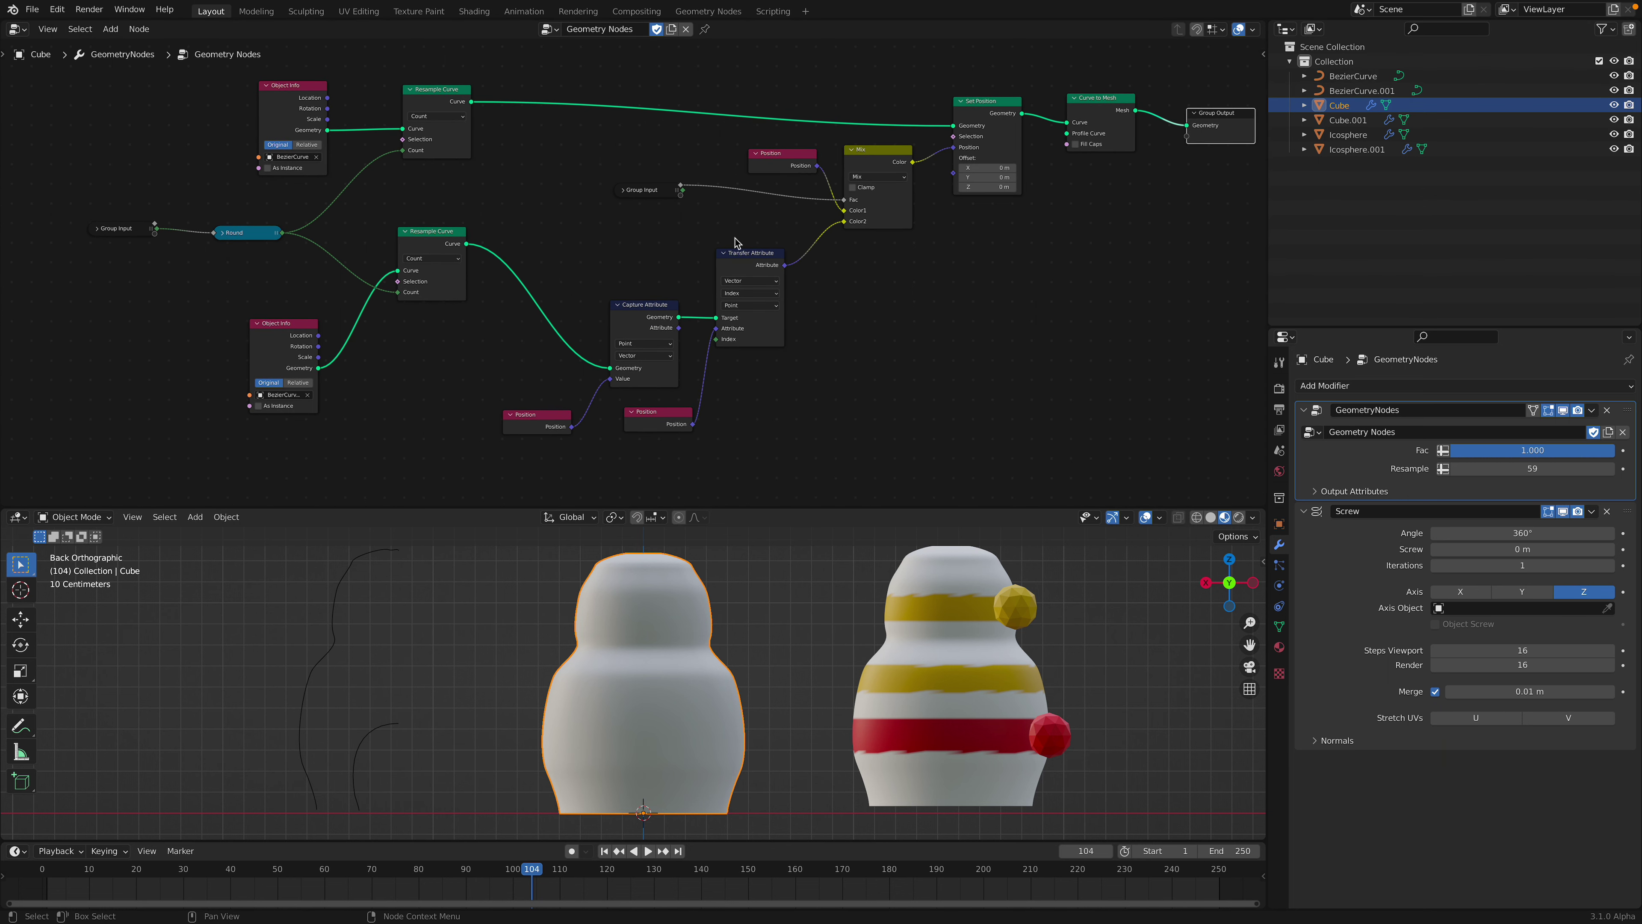
Open the plain doll in Edit Mode to view its base cube mesh
{"action": "left_click", "coordinate": [769, 586]}
{"action": "left_click", "coordinate": [680, 599]}
{"action": "key", "text": "Tab"}
{"action": "scroll", "coordinate": [721, 659], "scroll_direction": "down", "scroll_amount": 5}
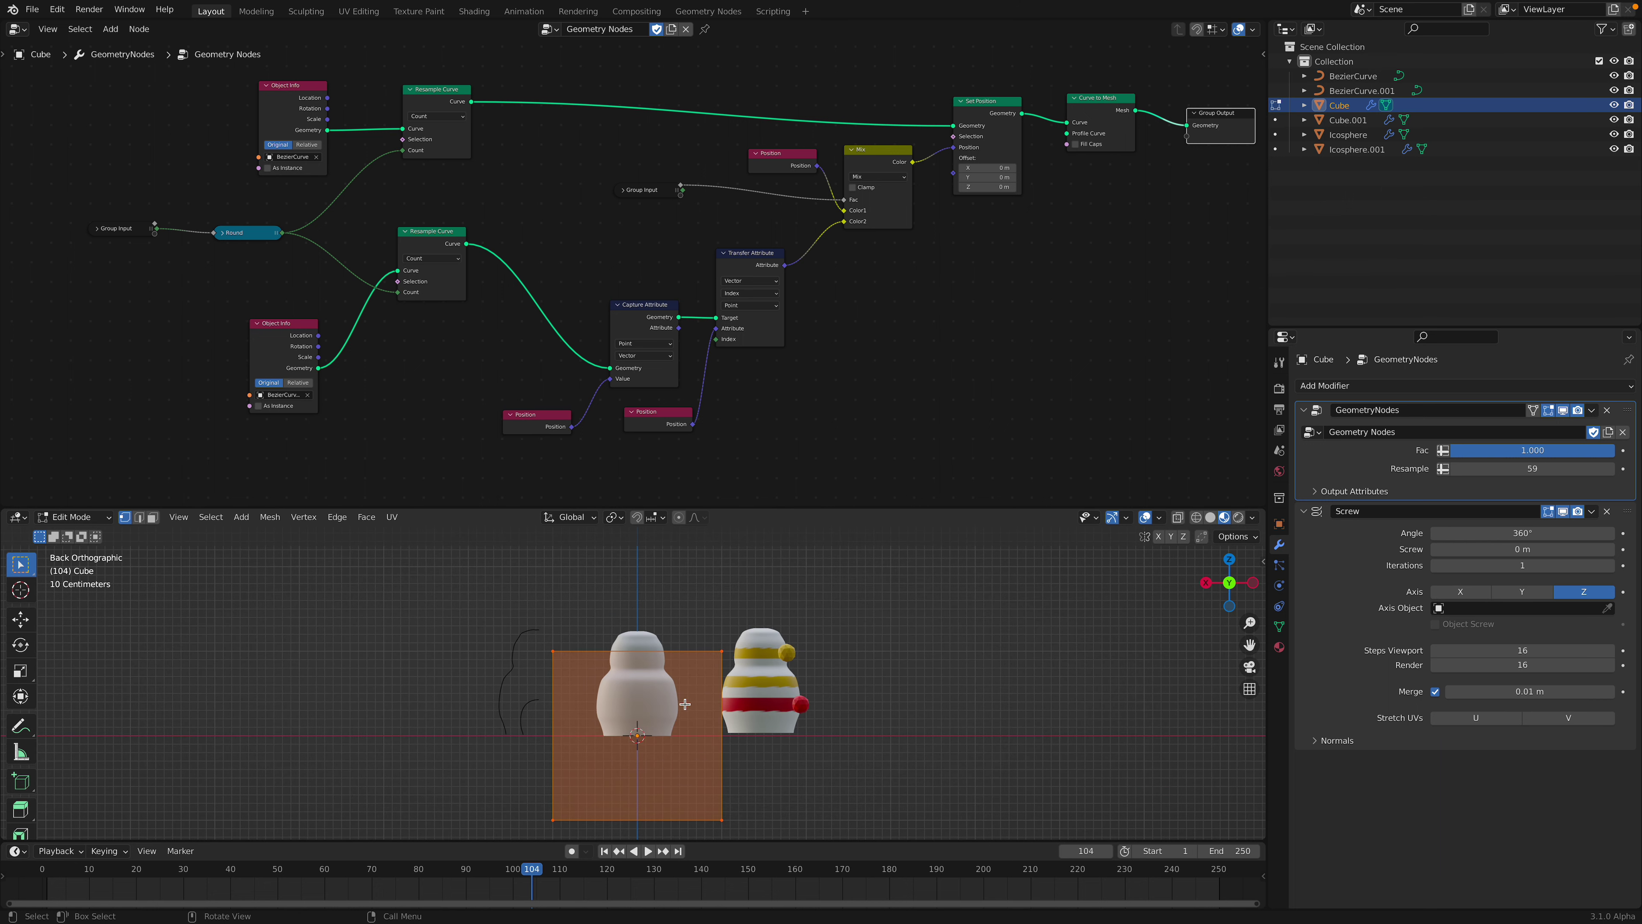
Return the plain doll from Edit Mode to Object Mode and show the scene in perspective
{"action": "key", "text": "ctrl+KP_3"}
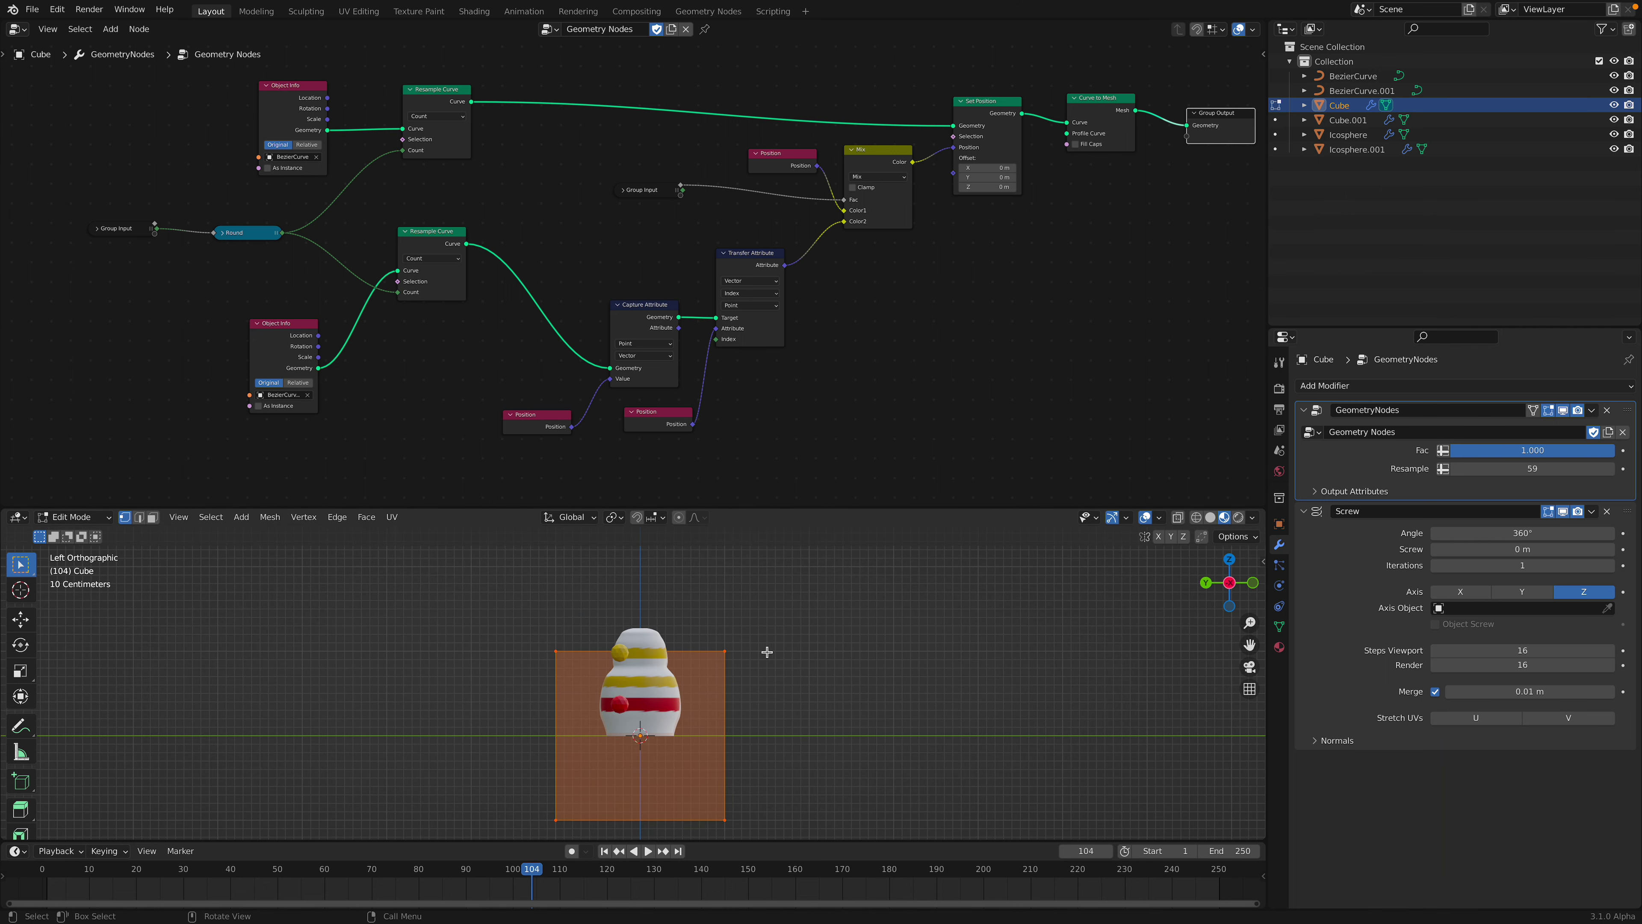
{"action": "left_click", "coordinate": [73, 516]}
{"action": "left_click", "coordinate": [68, 537]}
{"action": "middle_click_drag", "start_coordinate": [704, 738], "coordinate": [661, 695]}
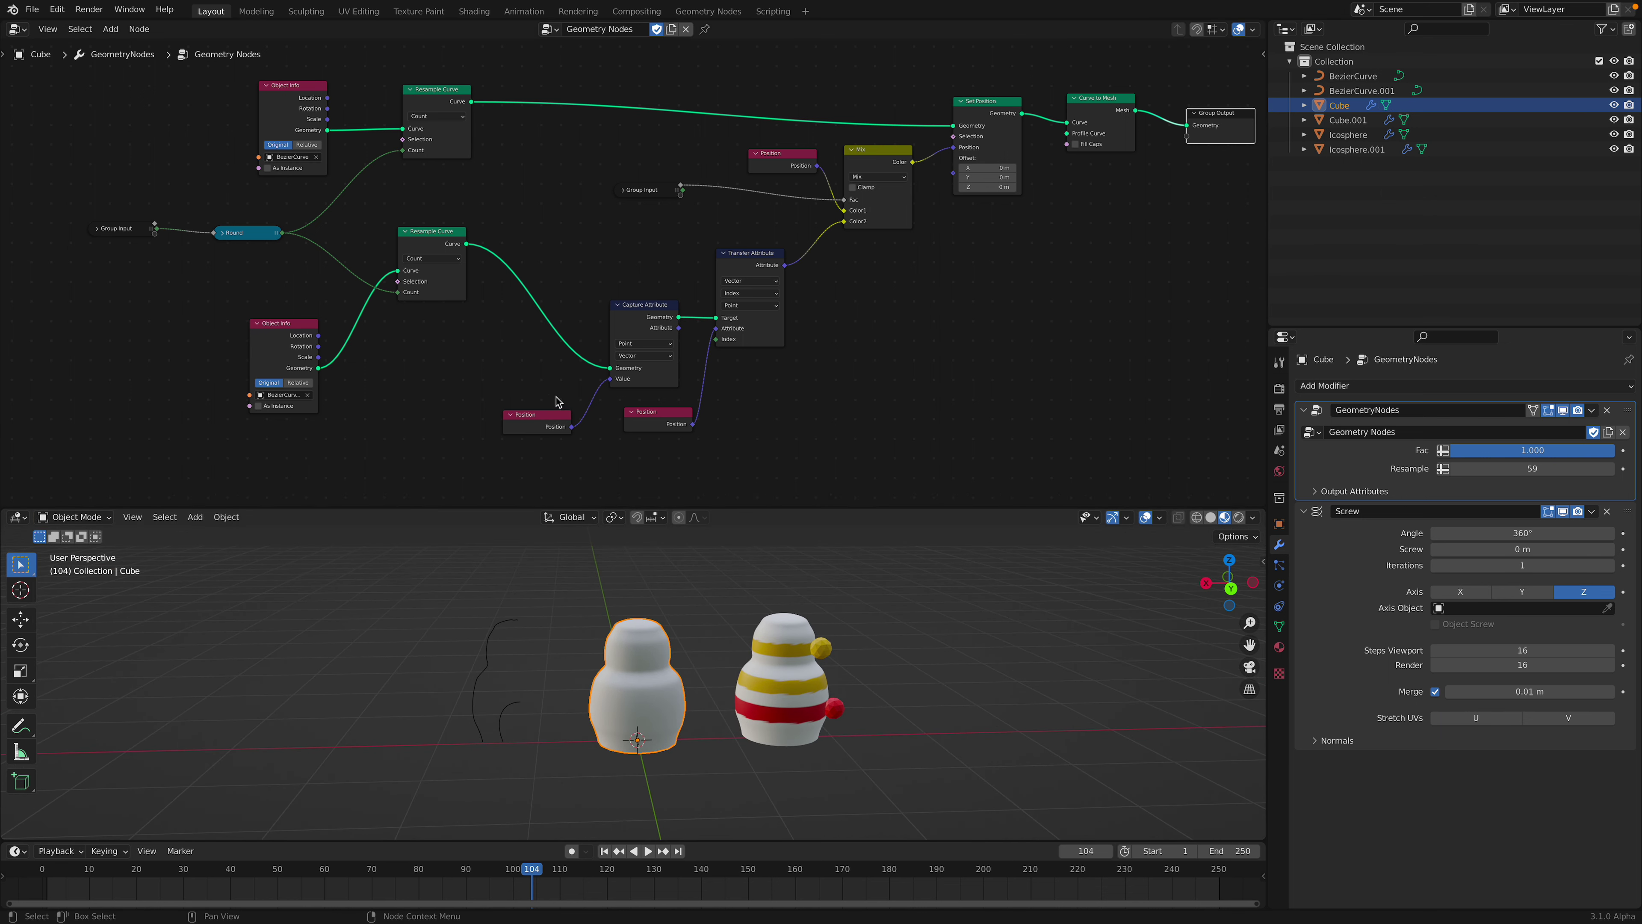
Tidy the two Object Info nodes and the two Resample Curve nodes at the start of the tree
{"action": "scroll", "coordinate": [558, 402], "scroll_direction": "up", "scroll_amount": 1}
{"action": "middle_click_drag", "start_coordinate": [323, 176], "coordinate": [349, 218]}
{"action": "left_click_drag", "start_coordinate": [268, 99], "coordinate": [262, 92]}
{"action": "left_click", "coordinate": [258, 369]}
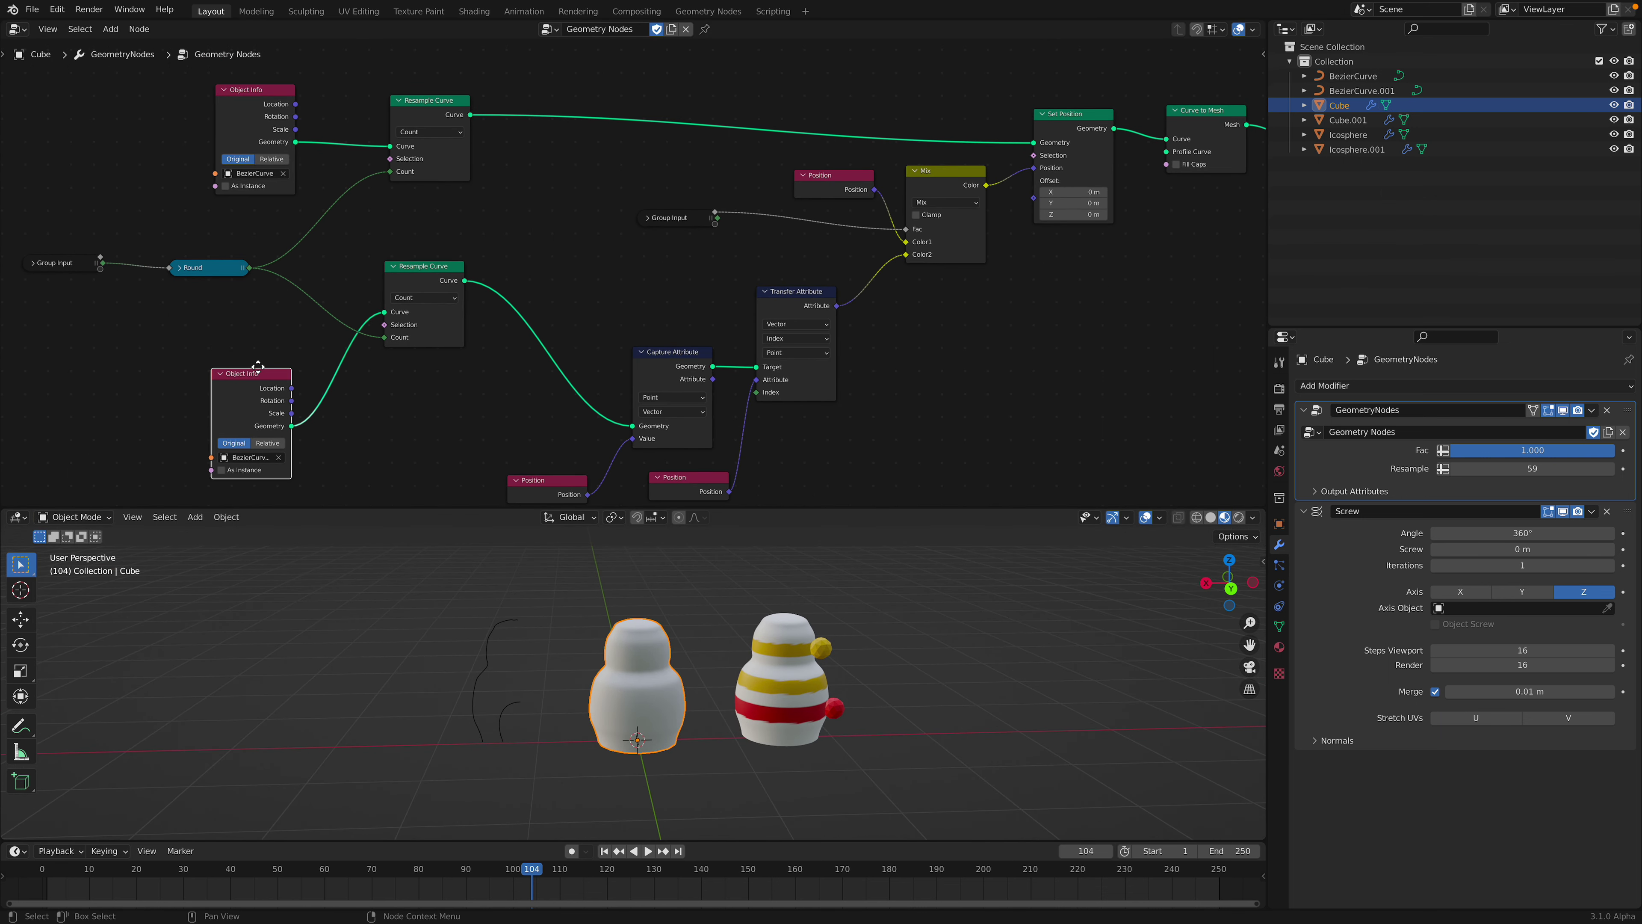
{"action": "left_click_drag", "start_coordinate": [257, 367], "coordinate": [258, 354]}
{"action": "left_click_drag", "start_coordinate": [415, 124], "coordinate": [410, 119]}
{"action": "left_click_drag", "start_coordinate": [419, 284], "coordinate": [412, 254]}
Reposition the Round node, and expand its Group Input node to inspect the outputs before collapsing it again
{"action": "middle_click_drag", "start_coordinate": [286, 261], "coordinate": [322, 253]}
{"action": "left_click_drag", "start_coordinate": [243, 260], "coordinate": [251, 250]}
{"action": "left_click", "coordinate": [91, 256]}
{"action": "left_click", "coordinate": [66, 255]}
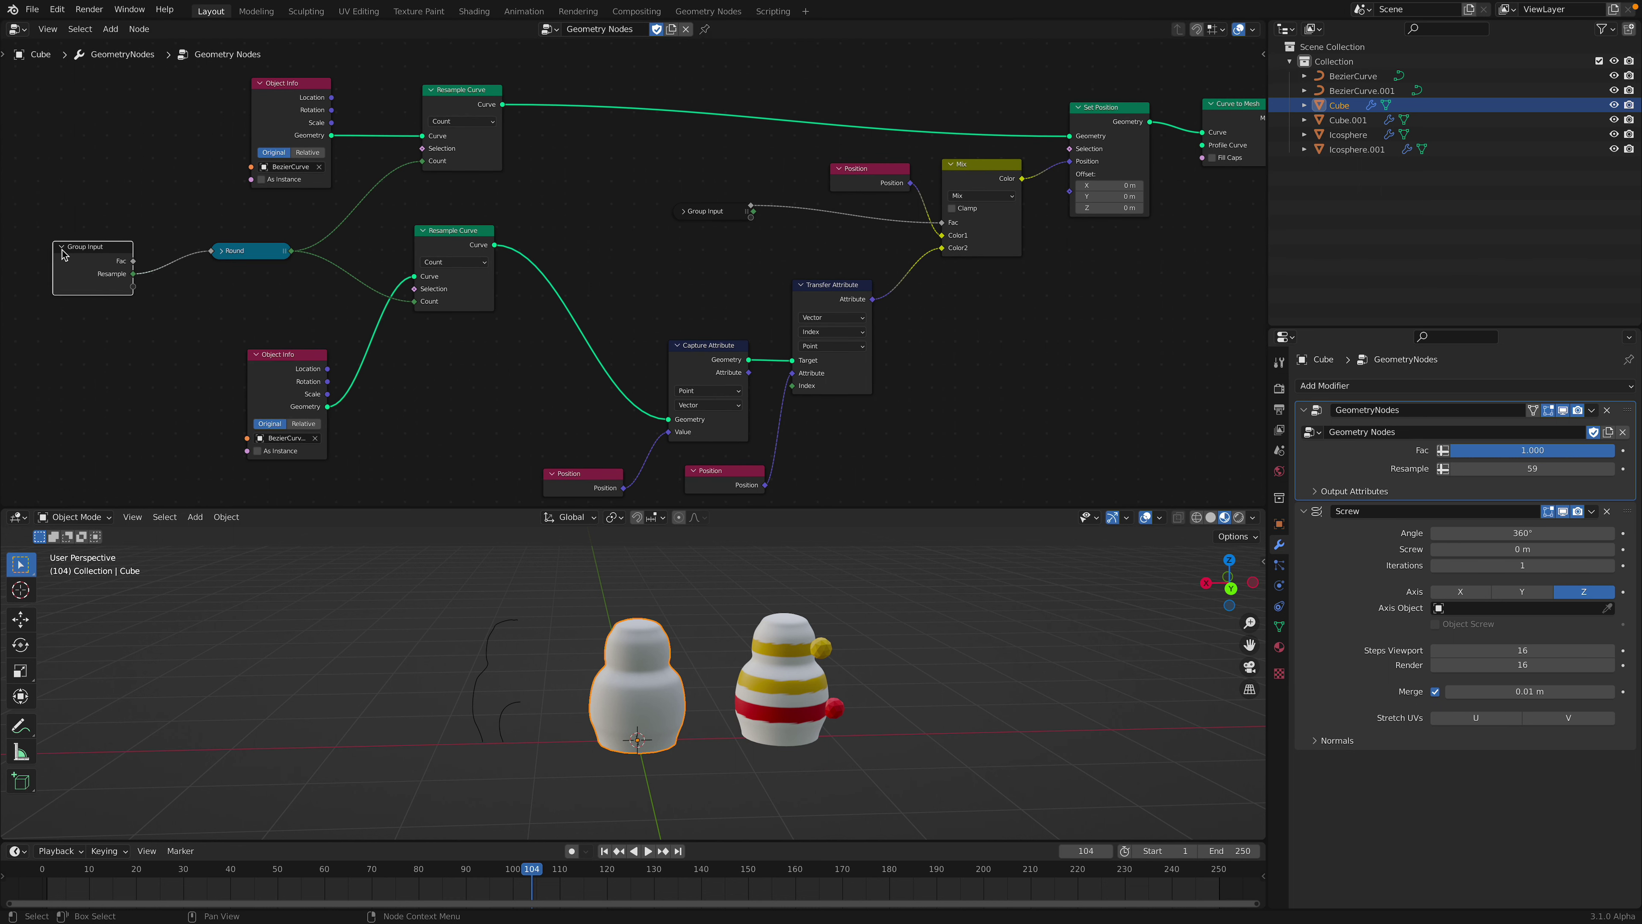
{"action": "left_click", "coordinate": [62, 249]}
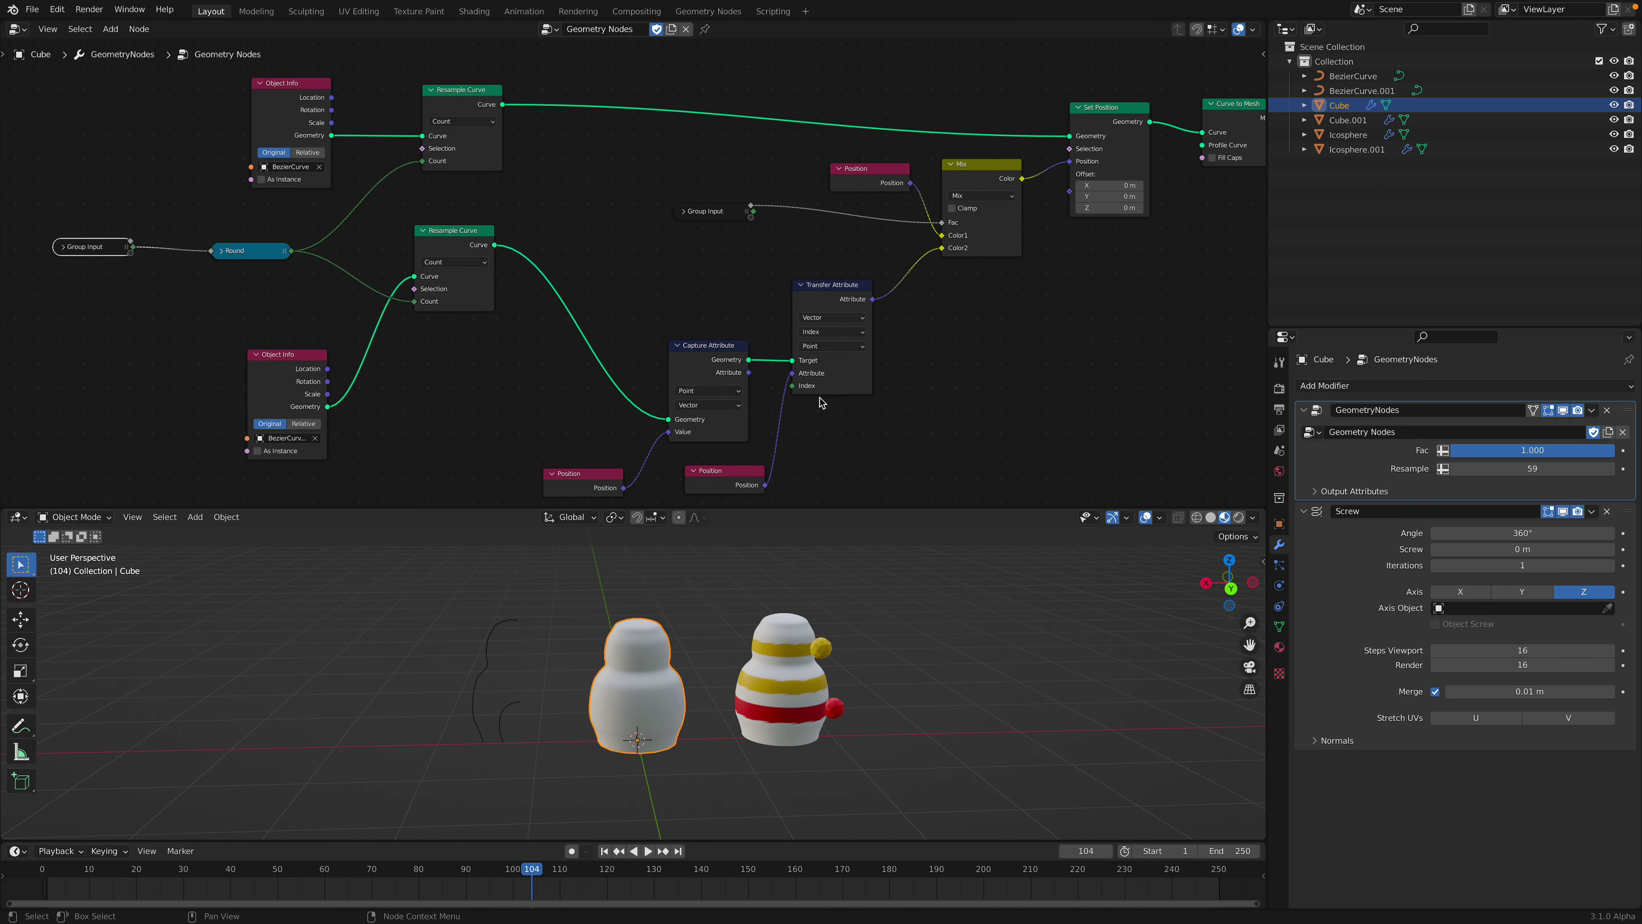
Nudge both Resample Curve nodes and raise the Set Position node in the tree
{"action": "left_click_drag", "start_coordinate": [470, 108], "coordinate": [453, 108]}
{"action": "left_click_drag", "start_coordinate": [467, 249], "coordinate": [455, 228]}
{"action": "left_click", "coordinate": [457, 111]}
{"action": "middle_click_drag", "start_coordinate": [494, 155], "coordinate": [352, 159]}
{"action": "left_click_drag", "start_coordinate": [934, 121], "coordinate": [924, 99]}
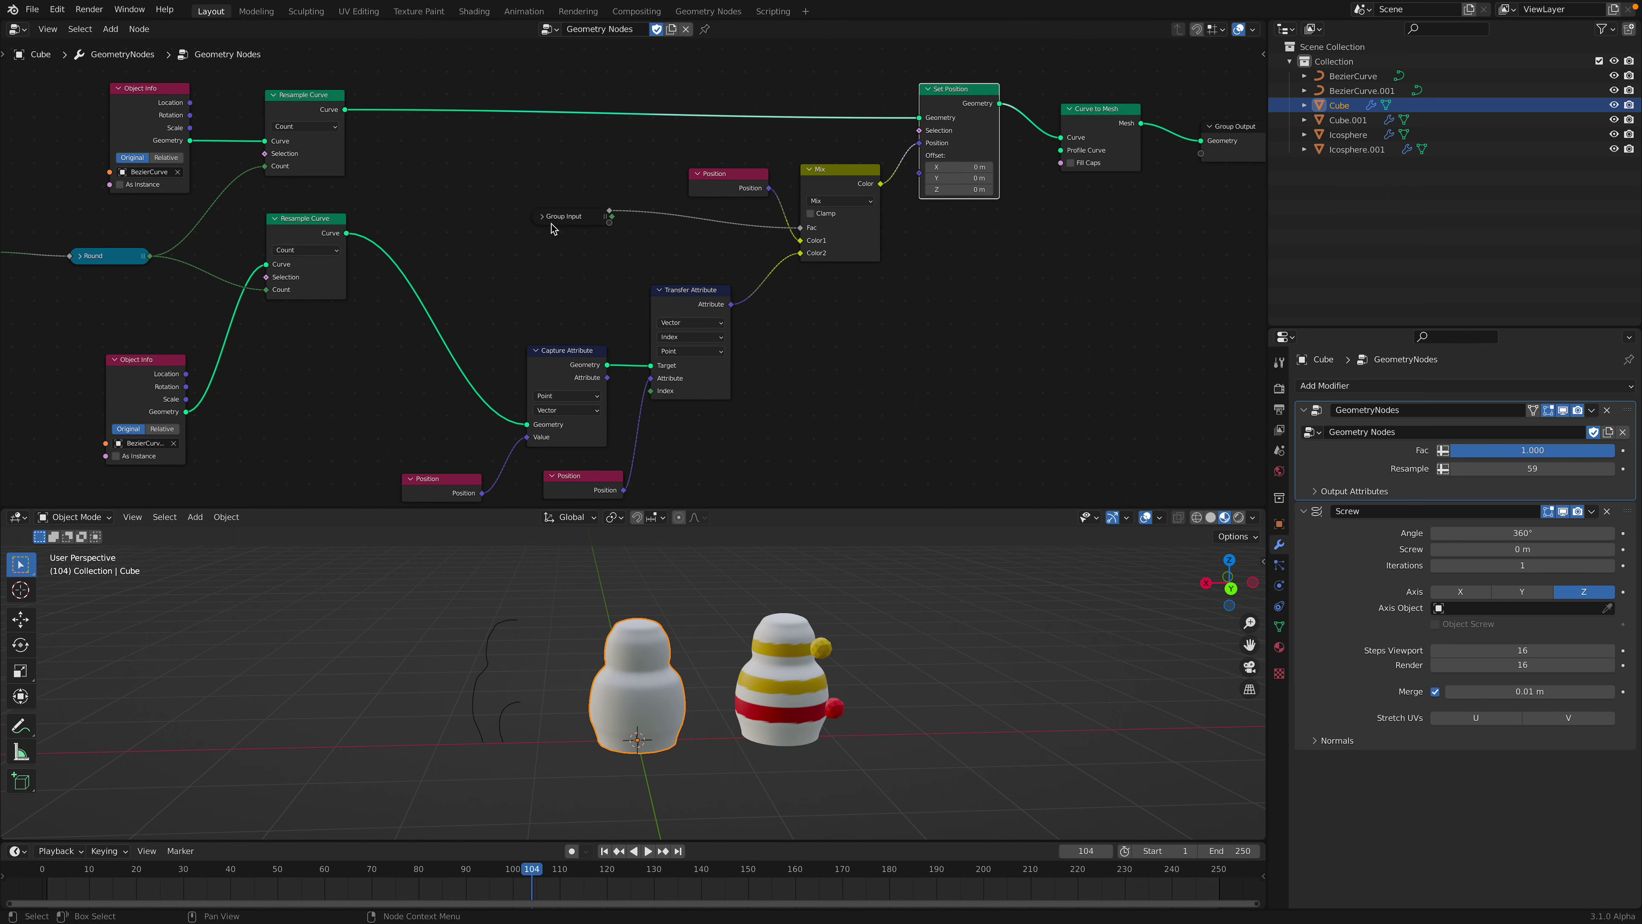
{"action": "middle_click_drag", "start_coordinate": [541, 394], "coordinate": [501, 370]}
{"action": "left_click", "coordinate": [1035, 101]}
Rearrange the Capture Attribute and Transfer Attribute nodes together with the Position nodes feeding them
{"action": "left_click_drag", "start_coordinate": [545, 331], "coordinate": [533, 298]}
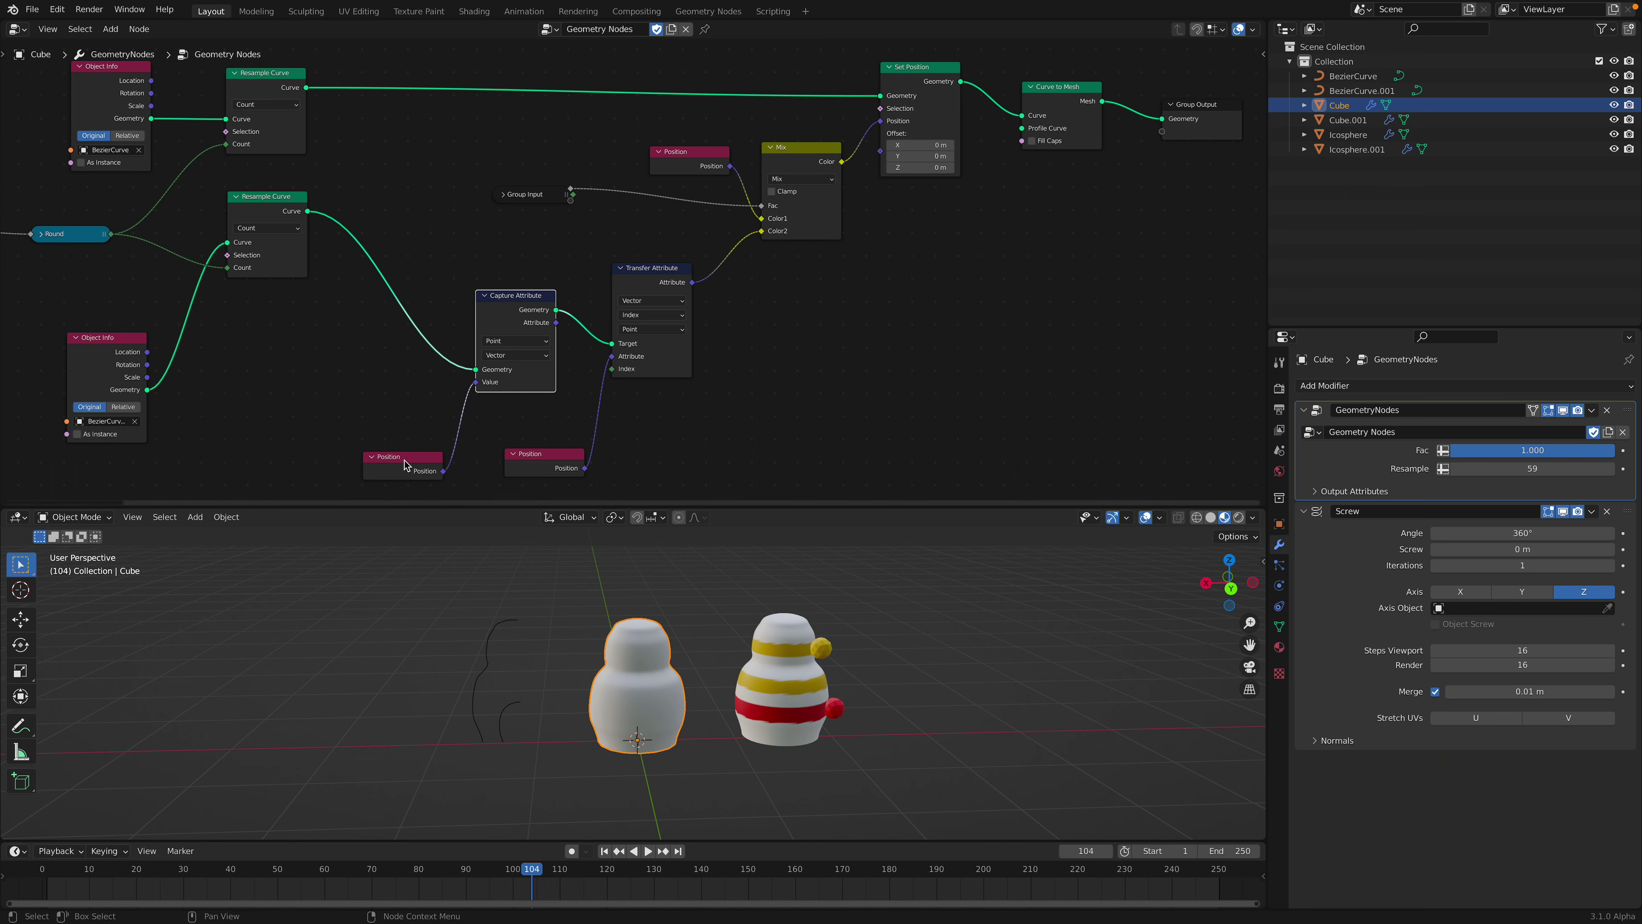
{"action": "left_click_drag", "start_coordinate": [401, 457], "coordinate": [361, 408]}
{"action": "left_click_drag", "start_coordinate": [544, 454], "coordinate": [519, 445]}
{"action": "left_click_drag", "start_coordinate": [670, 266], "coordinate": [685, 248]}
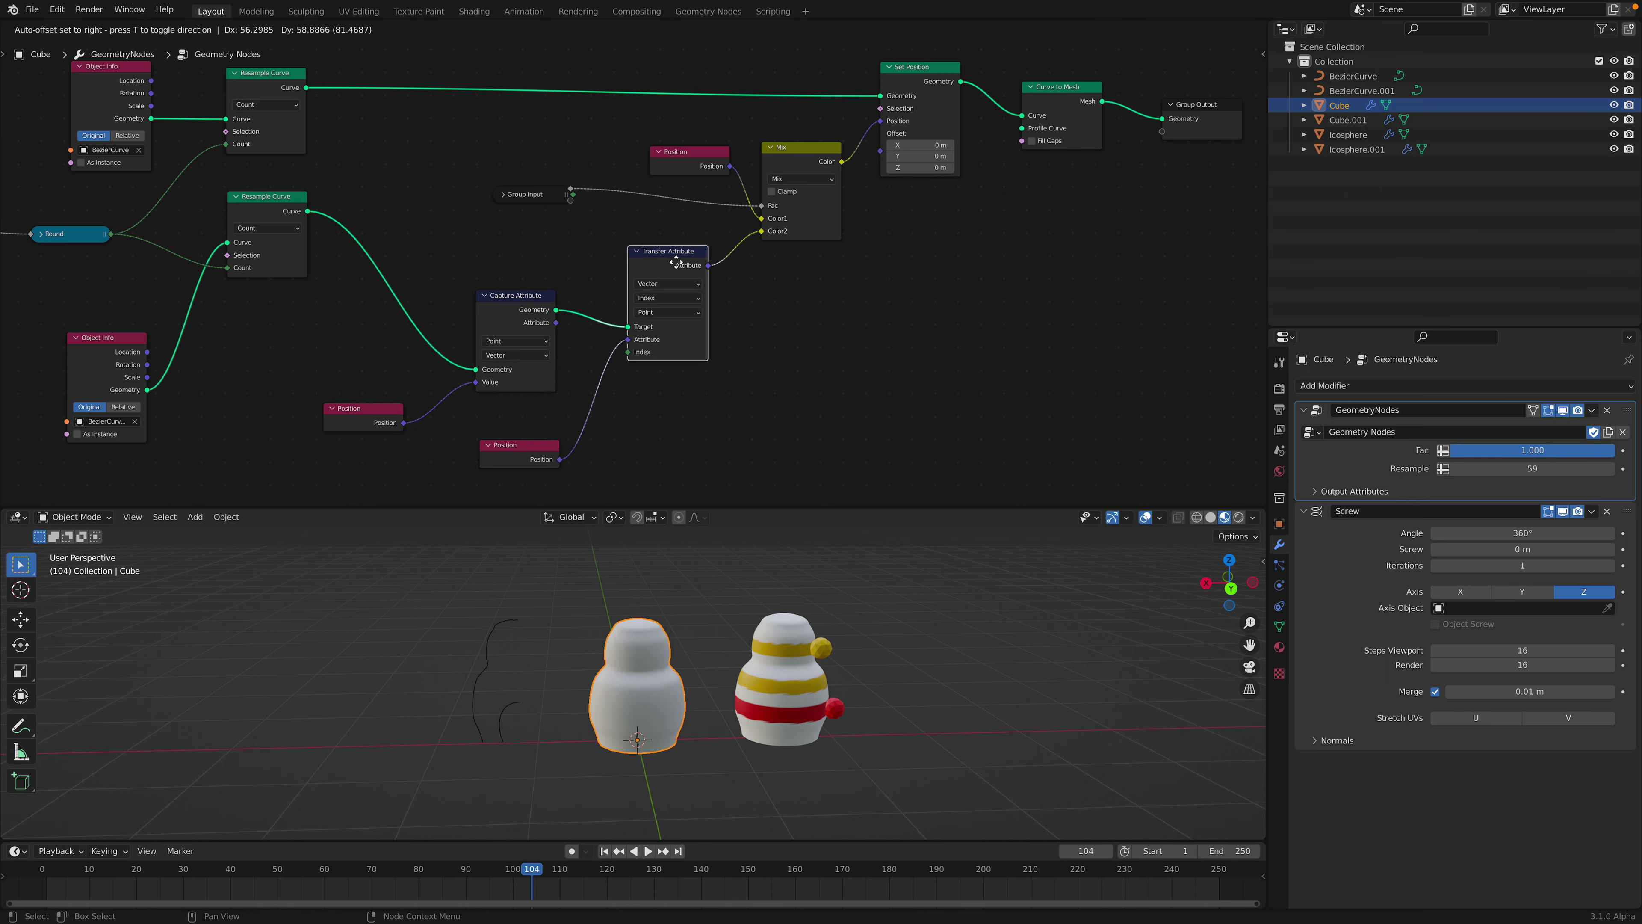
{"action": "left_click_drag", "start_coordinate": [517, 295], "coordinate": [515, 315]}
{"action": "left_click", "coordinate": [515, 452]}
{"action": "left_click_drag", "start_coordinate": [515, 452], "coordinate": [512, 453]}
{"action": "left_click_drag", "start_coordinate": [373, 412], "coordinate": [368, 409]}
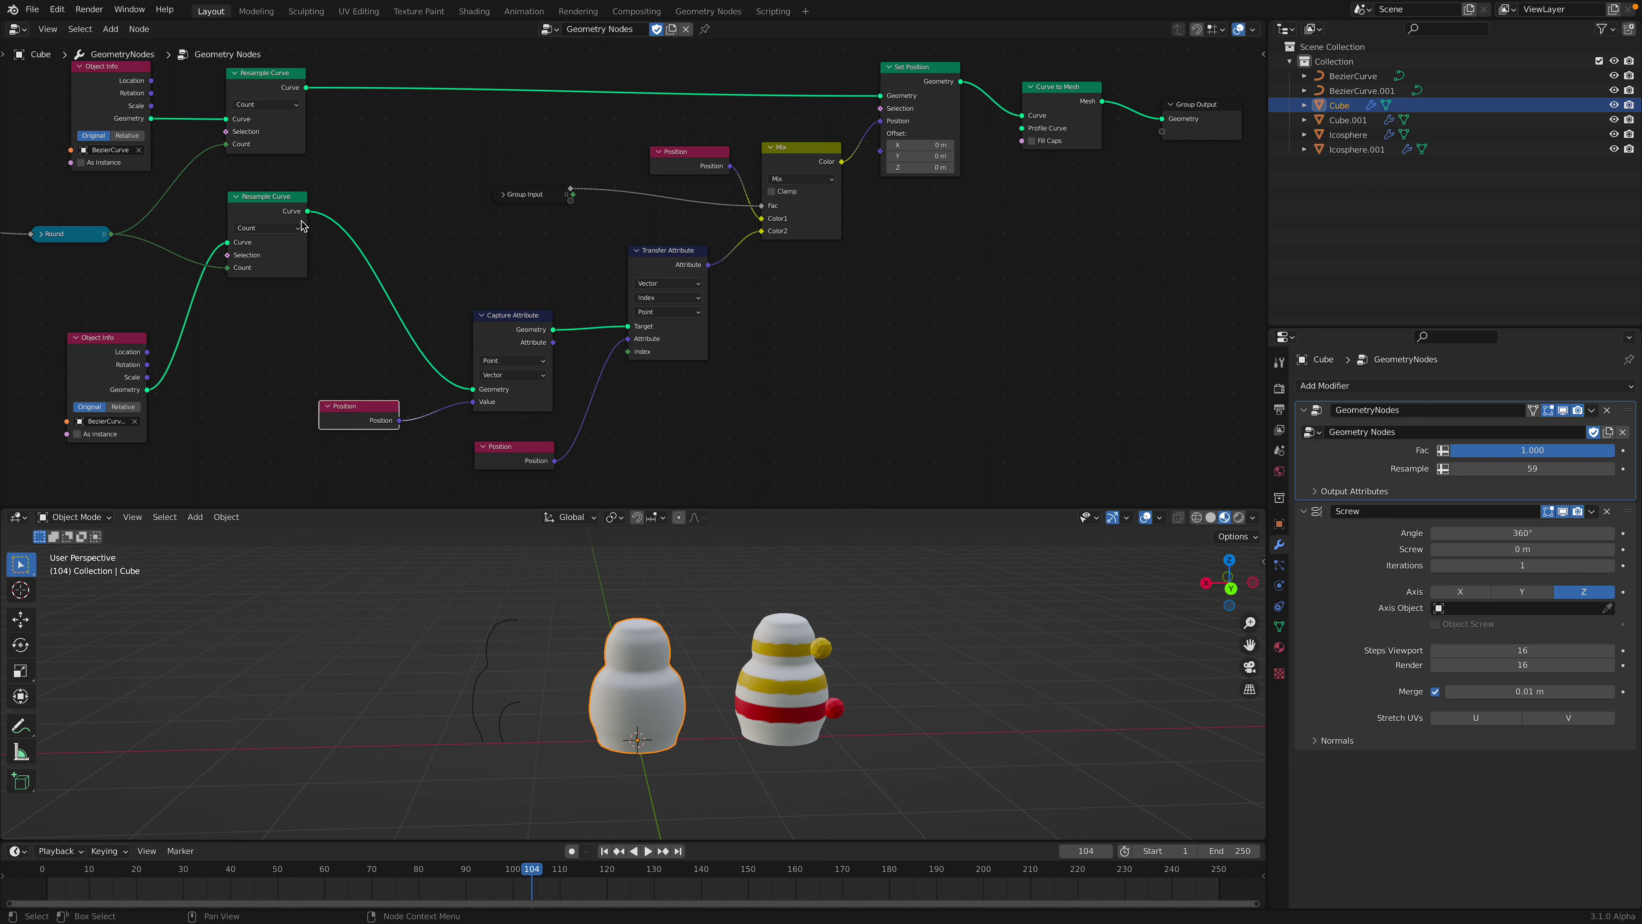
Raise the Set Position, Curve to Mesh and Group Output nodes and nudge the upper Resample Curve node
{"action": "left_click", "coordinate": [259, 203]}
{"action": "scroll", "coordinate": [285, 220], "scroll_direction": "up", "scroll_amount": 1}
{"action": "scroll", "coordinate": [291, 160], "scroll_direction": "up", "scroll_amount": 2}
{"action": "left_click_drag", "start_coordinate": [293, 159], "coordinate": [298, 141]}
{"action": "left_click_drag", "start_coordinate": [916, 147], "coordinate": [916, 128]}
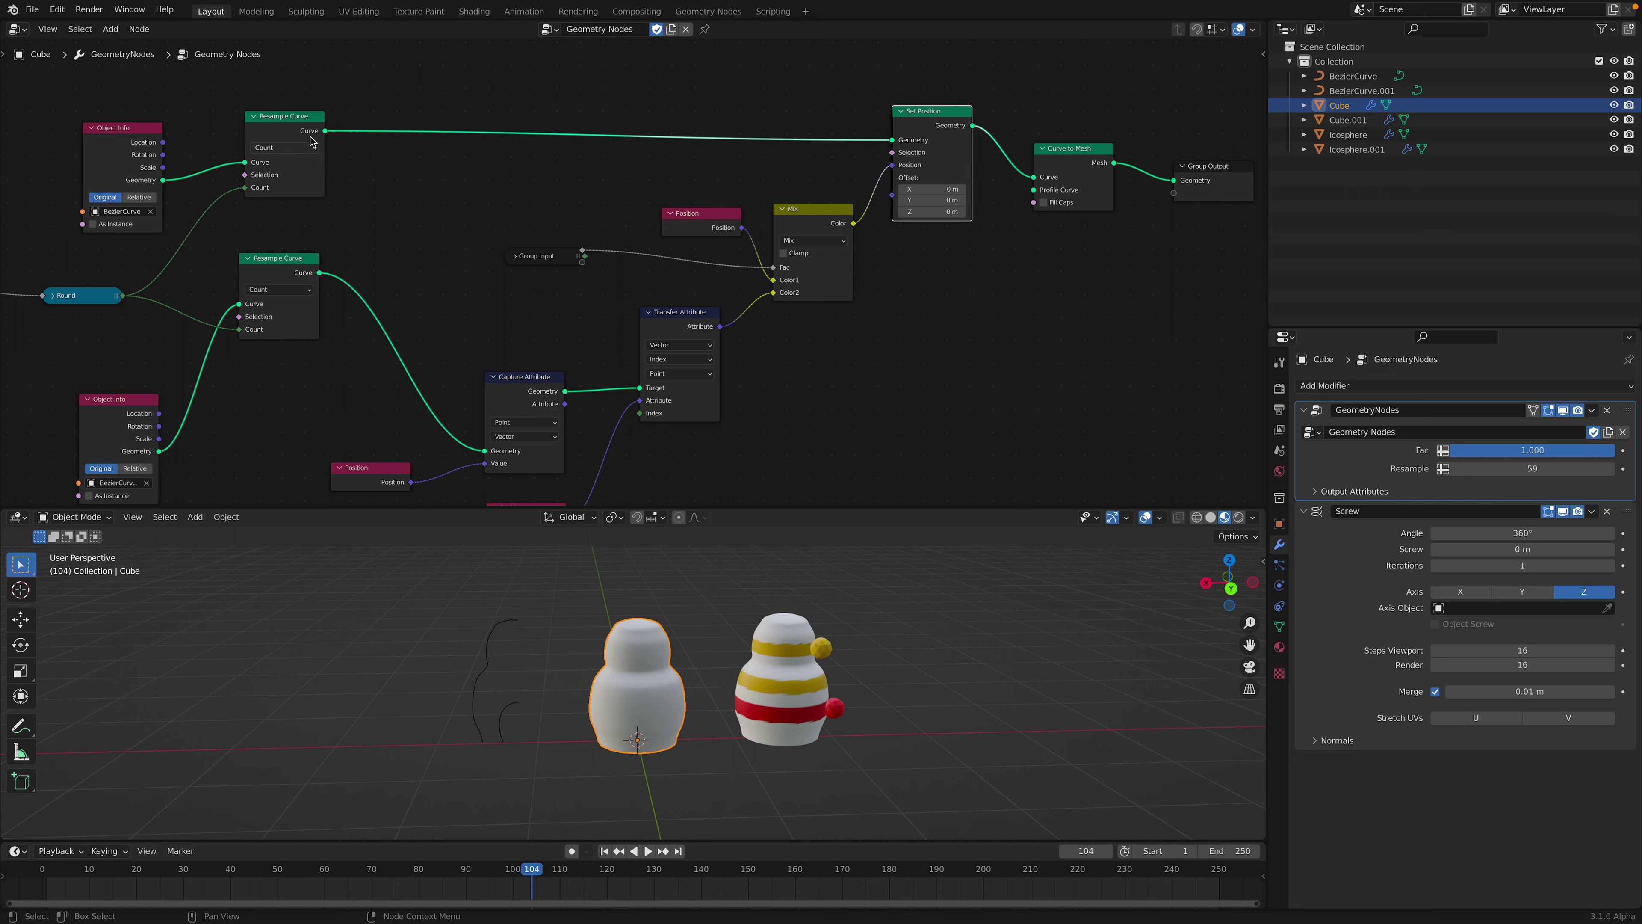
{"action": "left_click_drag", "start_coordinate": [1034, 164], "coordinate": [1032, 153]}
{"action": "left_click_drag", "start_coordinate": [1209, 170], "coordinate": [1189, 159]}
{"action": "left_click_drag", "start_coordinate": [941, 112], "coordinate": [951, 108]}
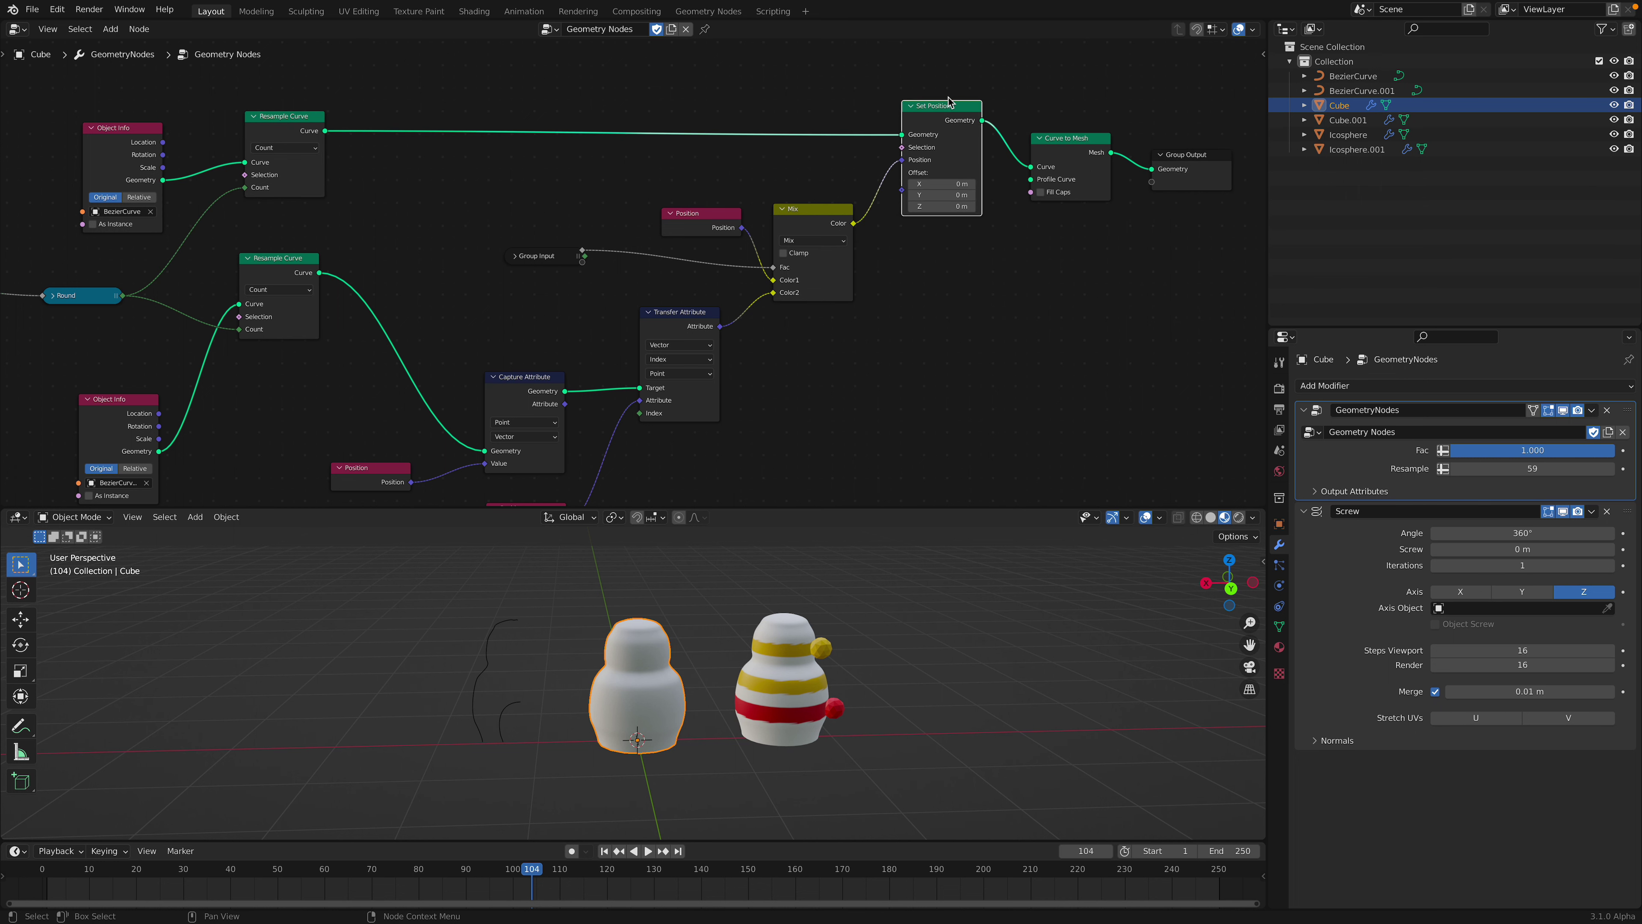
{"action": "left_click_drag", "start_coordinate": [264, 116], "coordinate": [262, 115]}
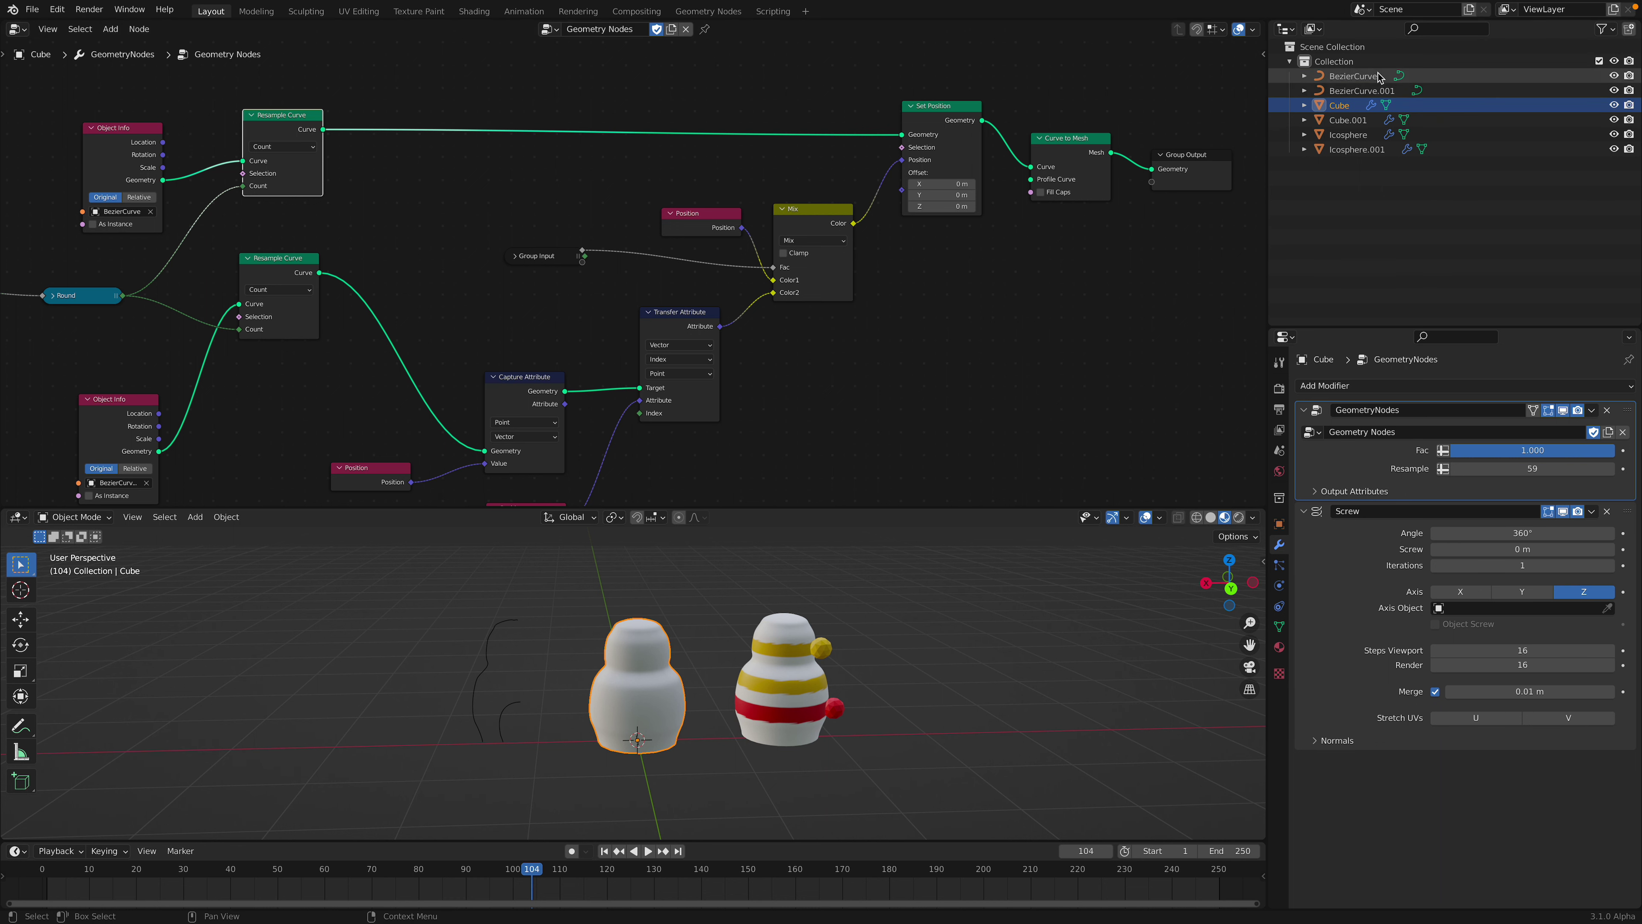
Nudge the Mix node and gather the Capture Attribute, lower Resample Curve and Position nodes closer to Transfer Attribute
{"action": "middle_click_drag", "start_coordinate": [1039, 153], "coordinate": [1044, 146]}
{"action": "middle_click_drag", "start_coordinate": [849, 239], "coordinate": [848, 201]}
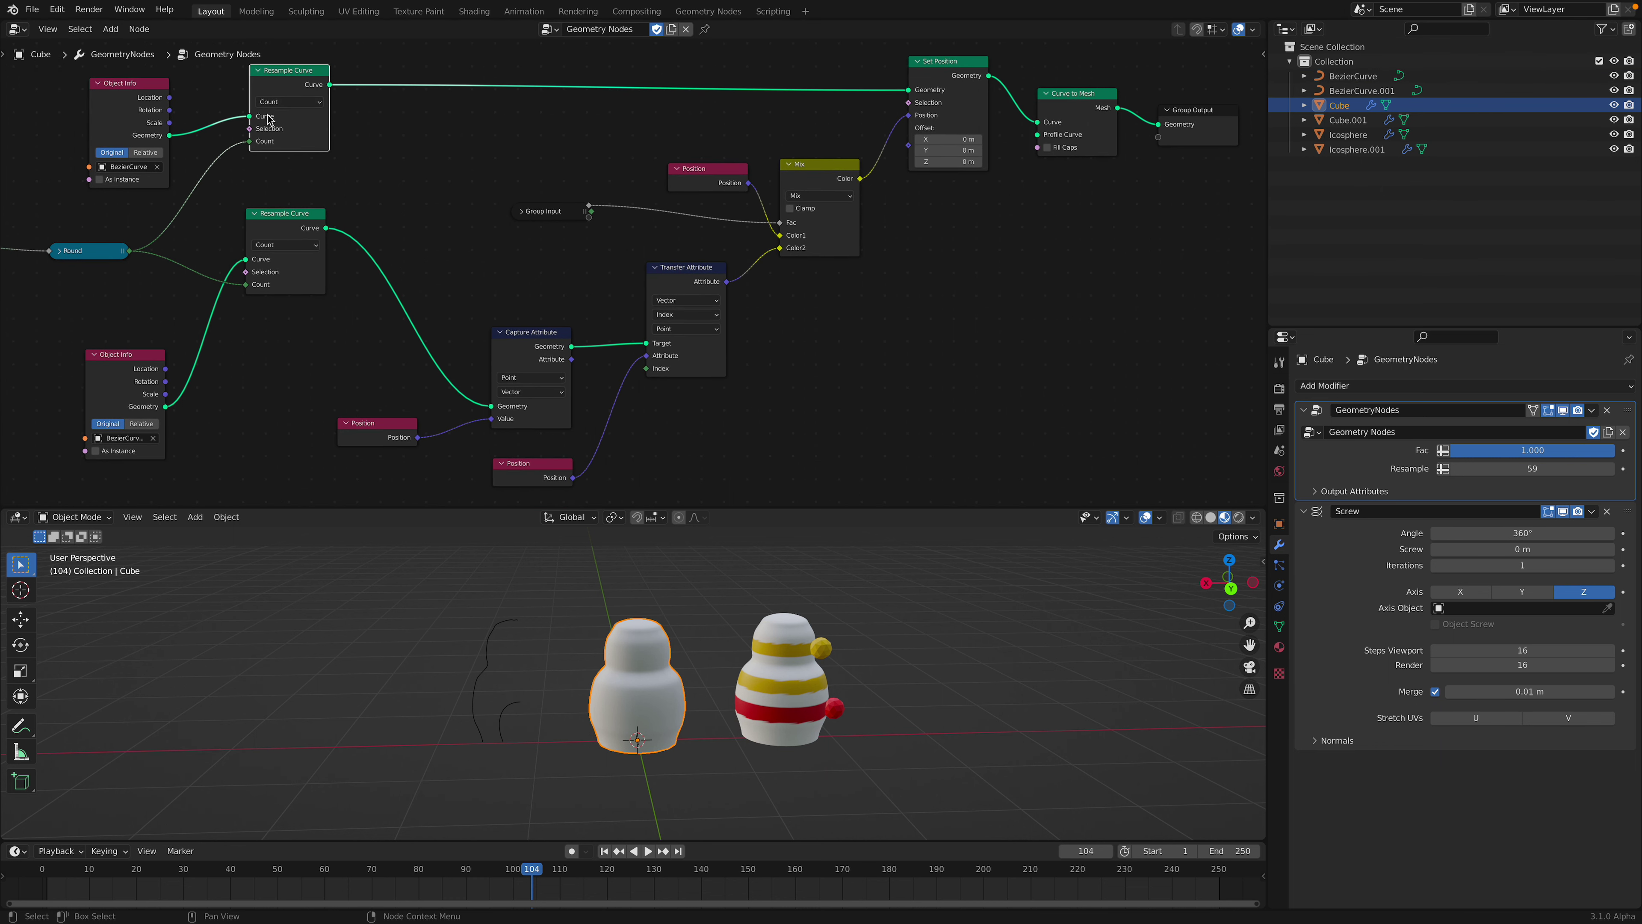
{"action": "left_click_drag", "start_coordinate": [792, 188], "coordinate": [795, 194]}
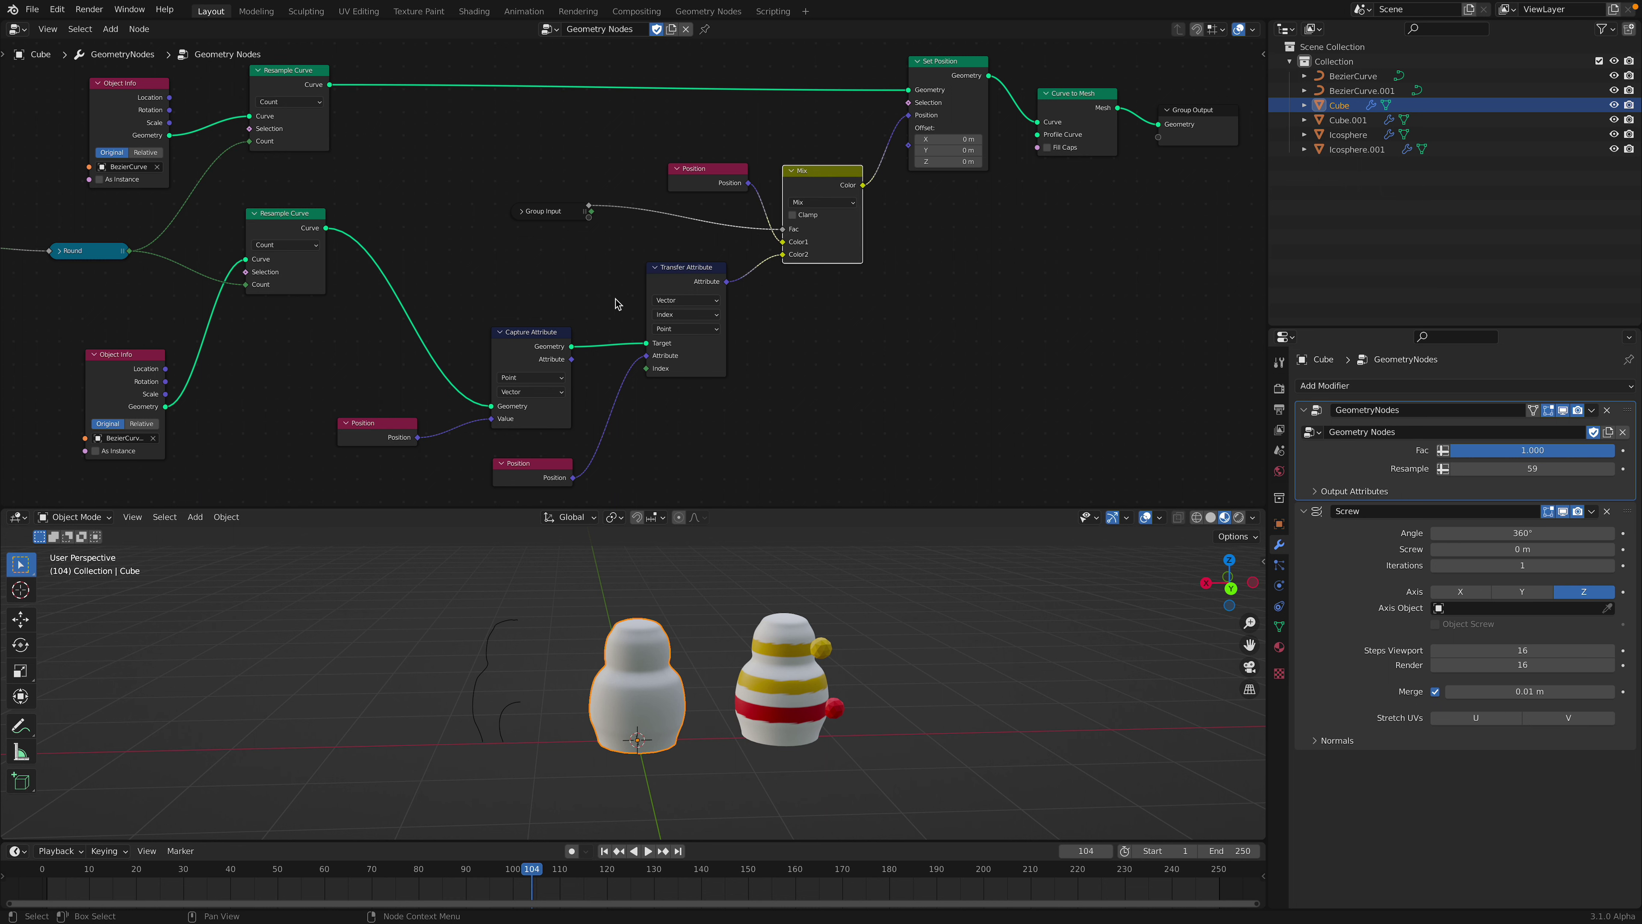
{"action": "left_click_drag", "start_coordinate": [525, 334], "coordinate": [533, 298]}
{"action": "left_click_drag", "start_coordinate": [316, 232], "coordinate": [282, 236]}
{"action": "left_click_drag", "start_coordinate": [536, 305], "coordinate": [554, 274]}
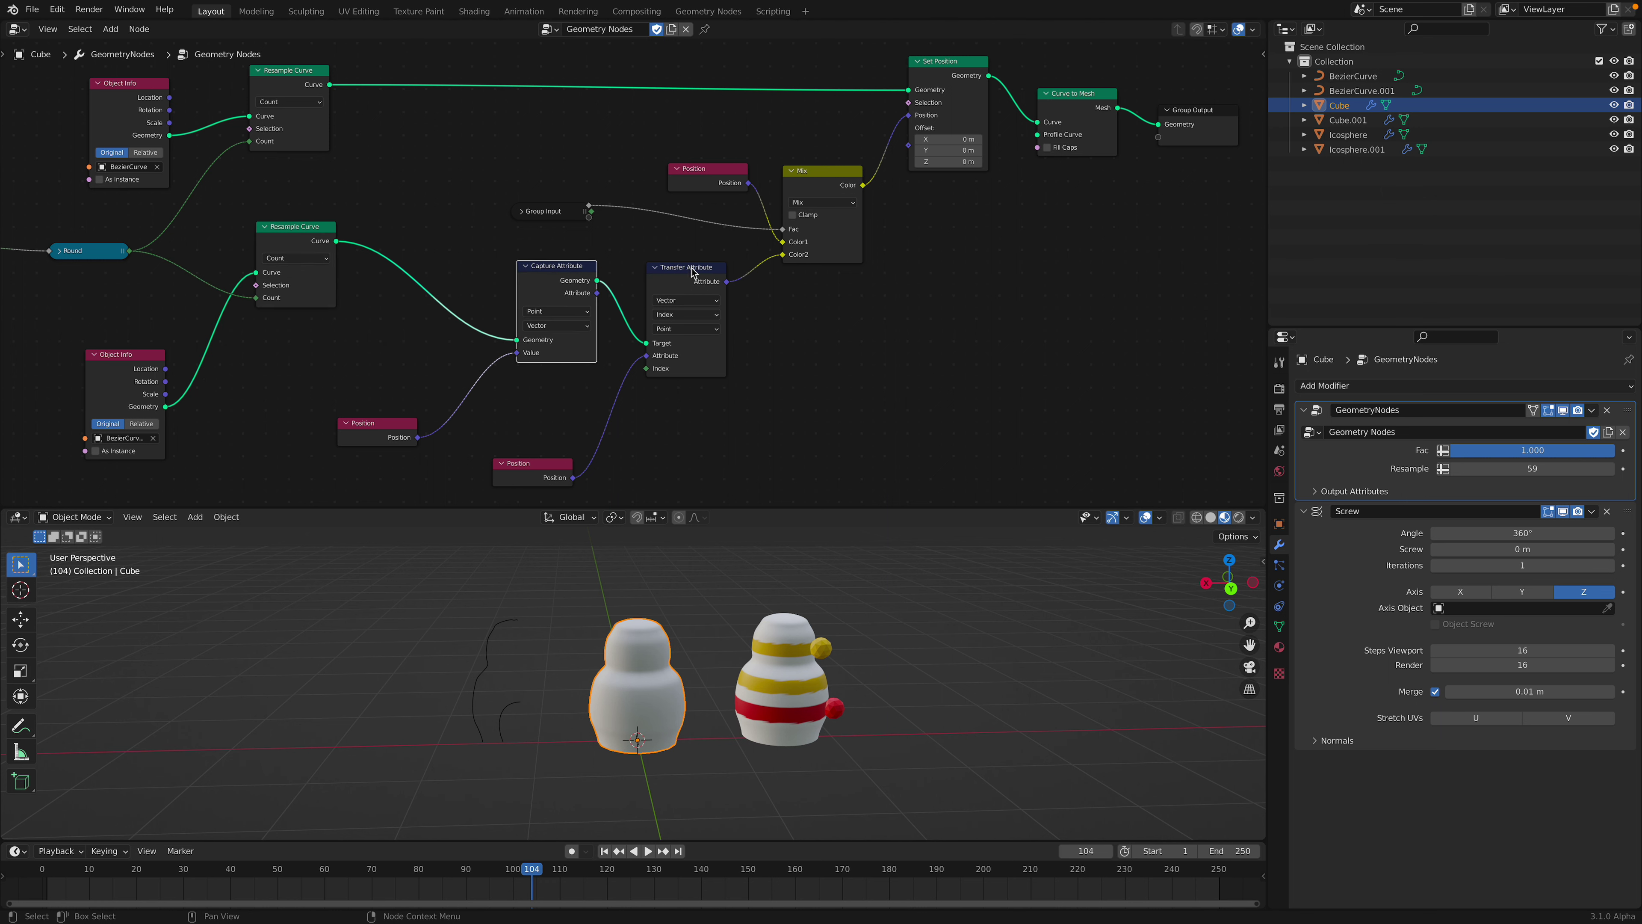
{"action": "left_click_drag", "start_coordinate": [400, 423], "coordinate": [440, 361]}
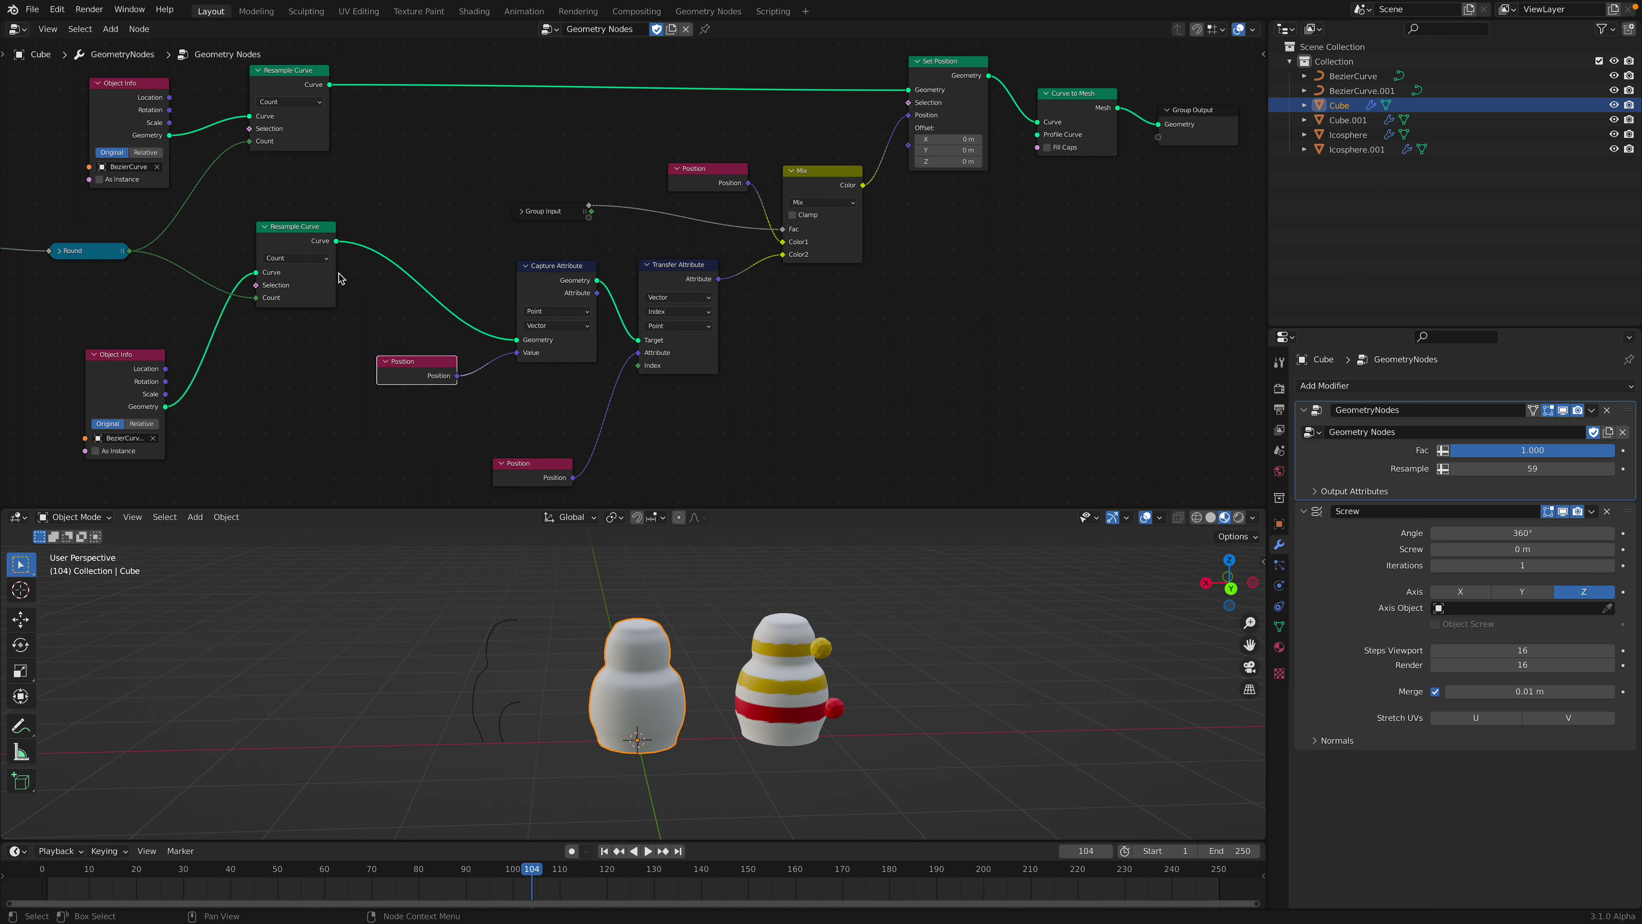
{"action": "left_click_drag", "start_coordinate": [665, 279], "coordinate": [668, 277]}
{"action": "left_click_drag", "start_coordinate": [524, 469], "coordinate": [569, 409]}
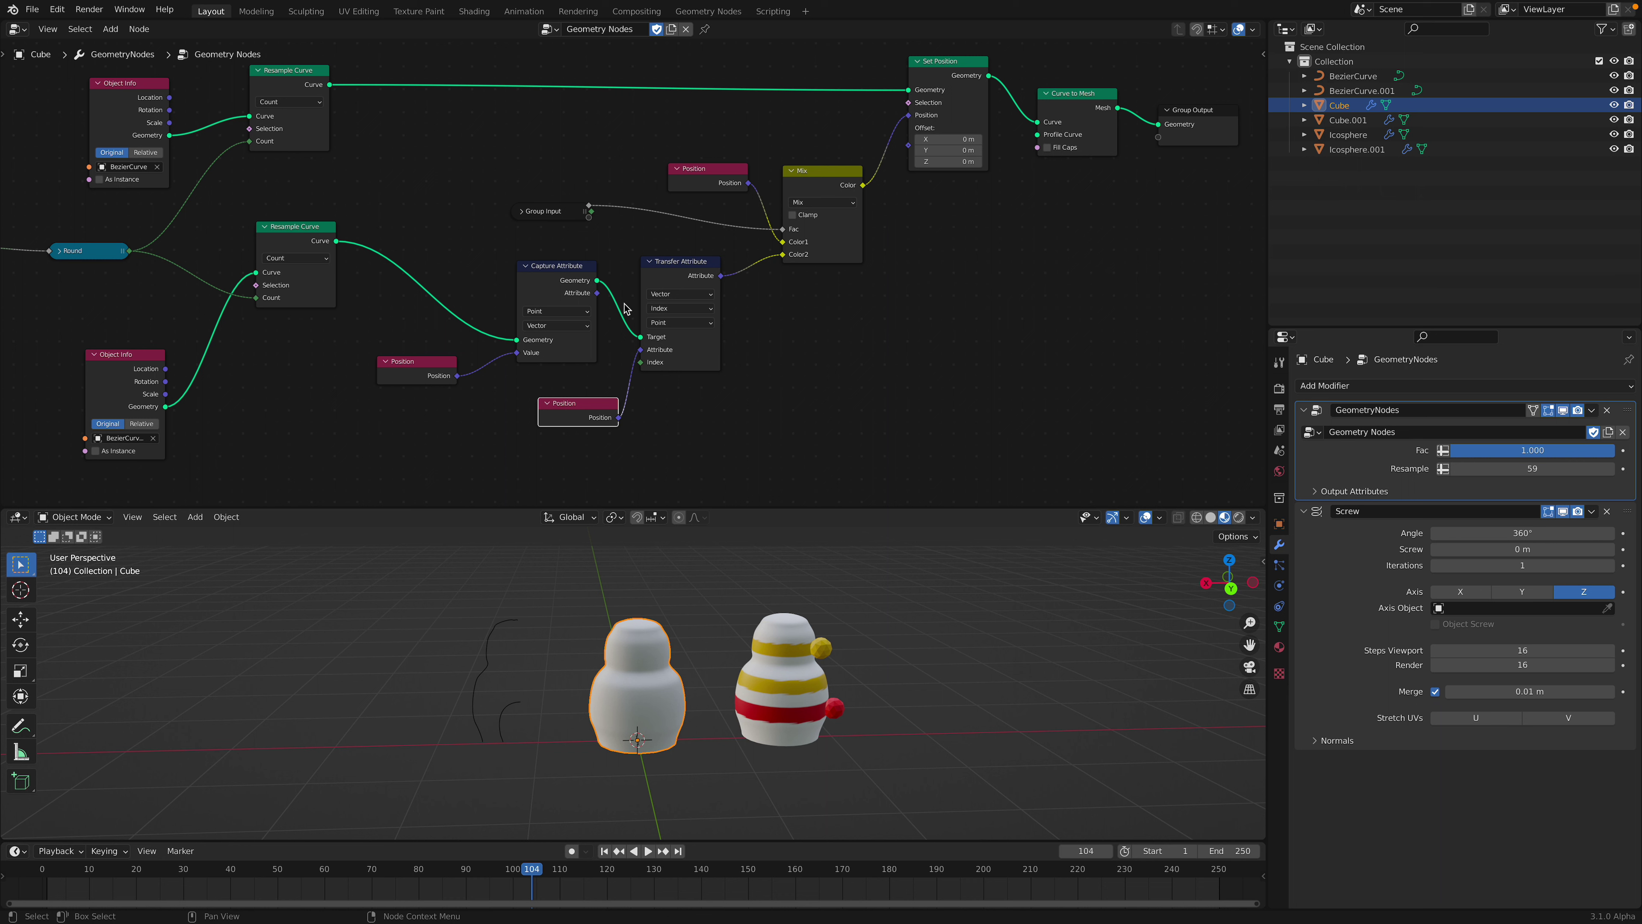
Try linking Capture Attribute's Attribute output directly to the Mix node's Color2 input, and shift the surrounding attribute nodes
{"action": "left_click_drag", "start_coordinate": [598, 294], "coordinate": [616, 291]}
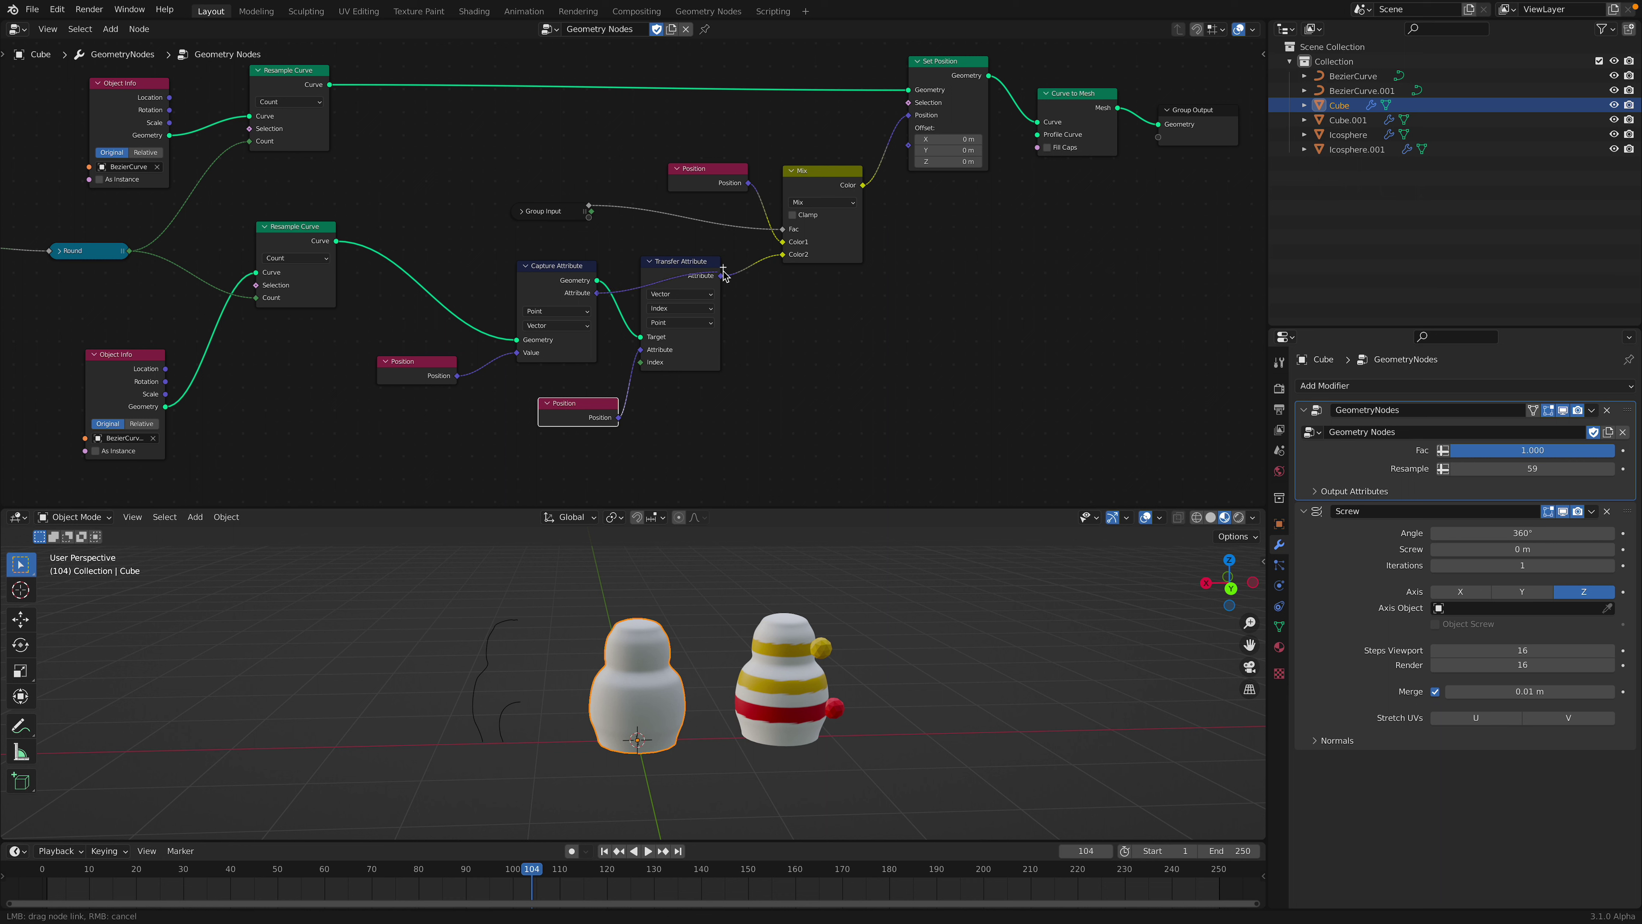
{"action": "left_click_drag", "start_coordinate": [782, 260], "coordinate": [782, 254]}
{"action": "left_click_drag", "start_coordinate": [677, 276], "coordinate": [679, 287]}
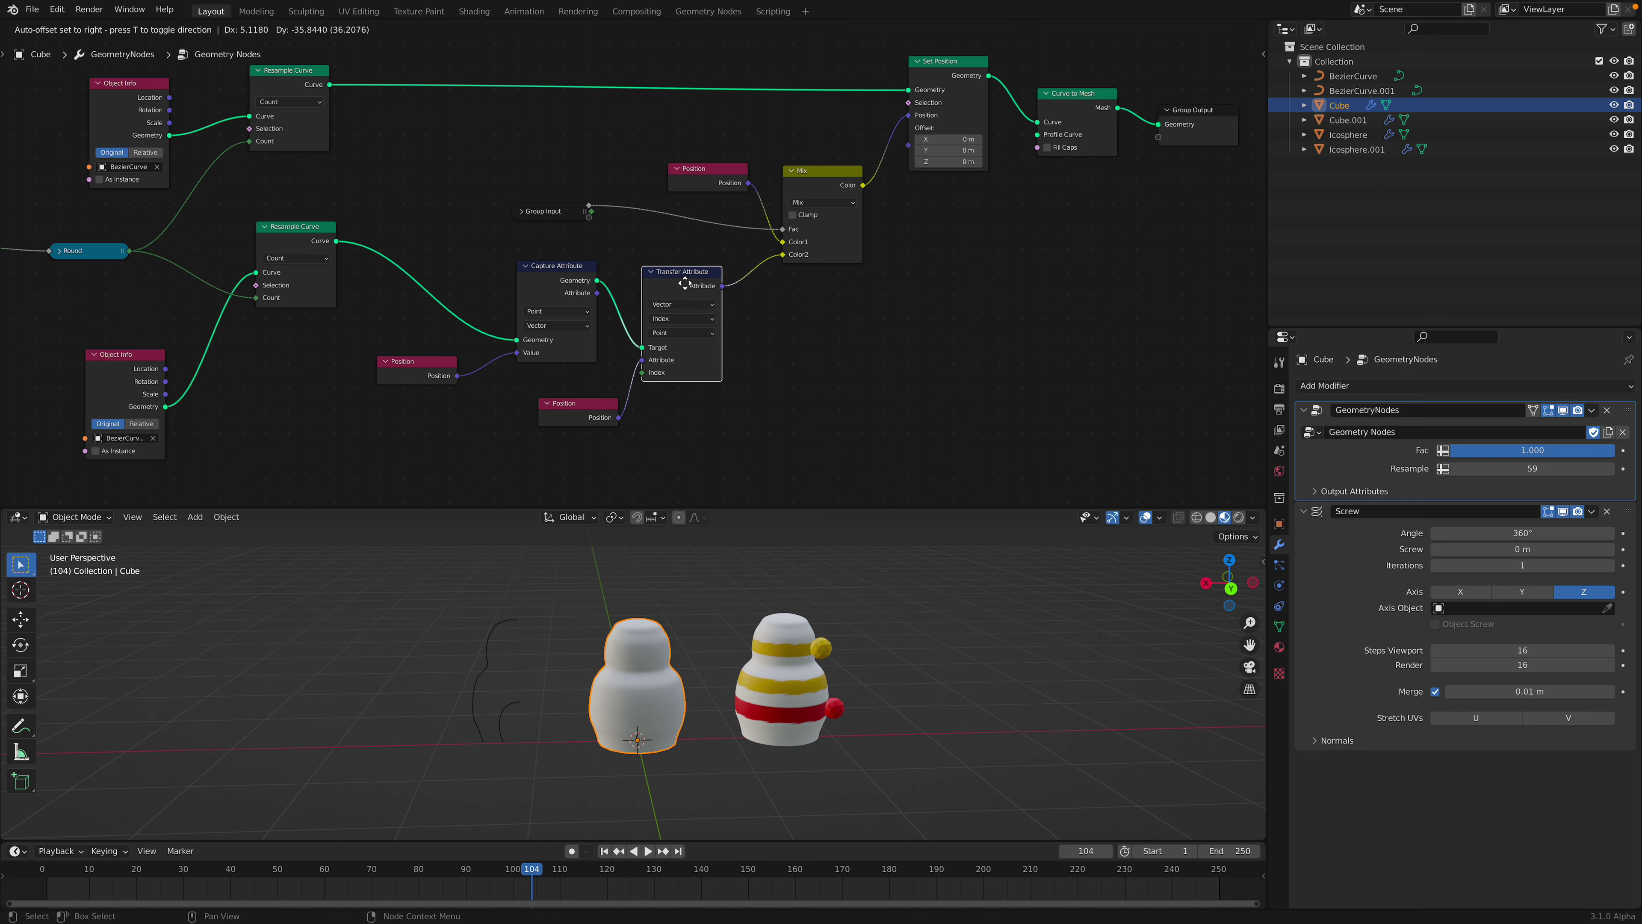
{"action": "left_click_drag", "start_coordinate": [554, 350], "coordinate": [537, 406]}
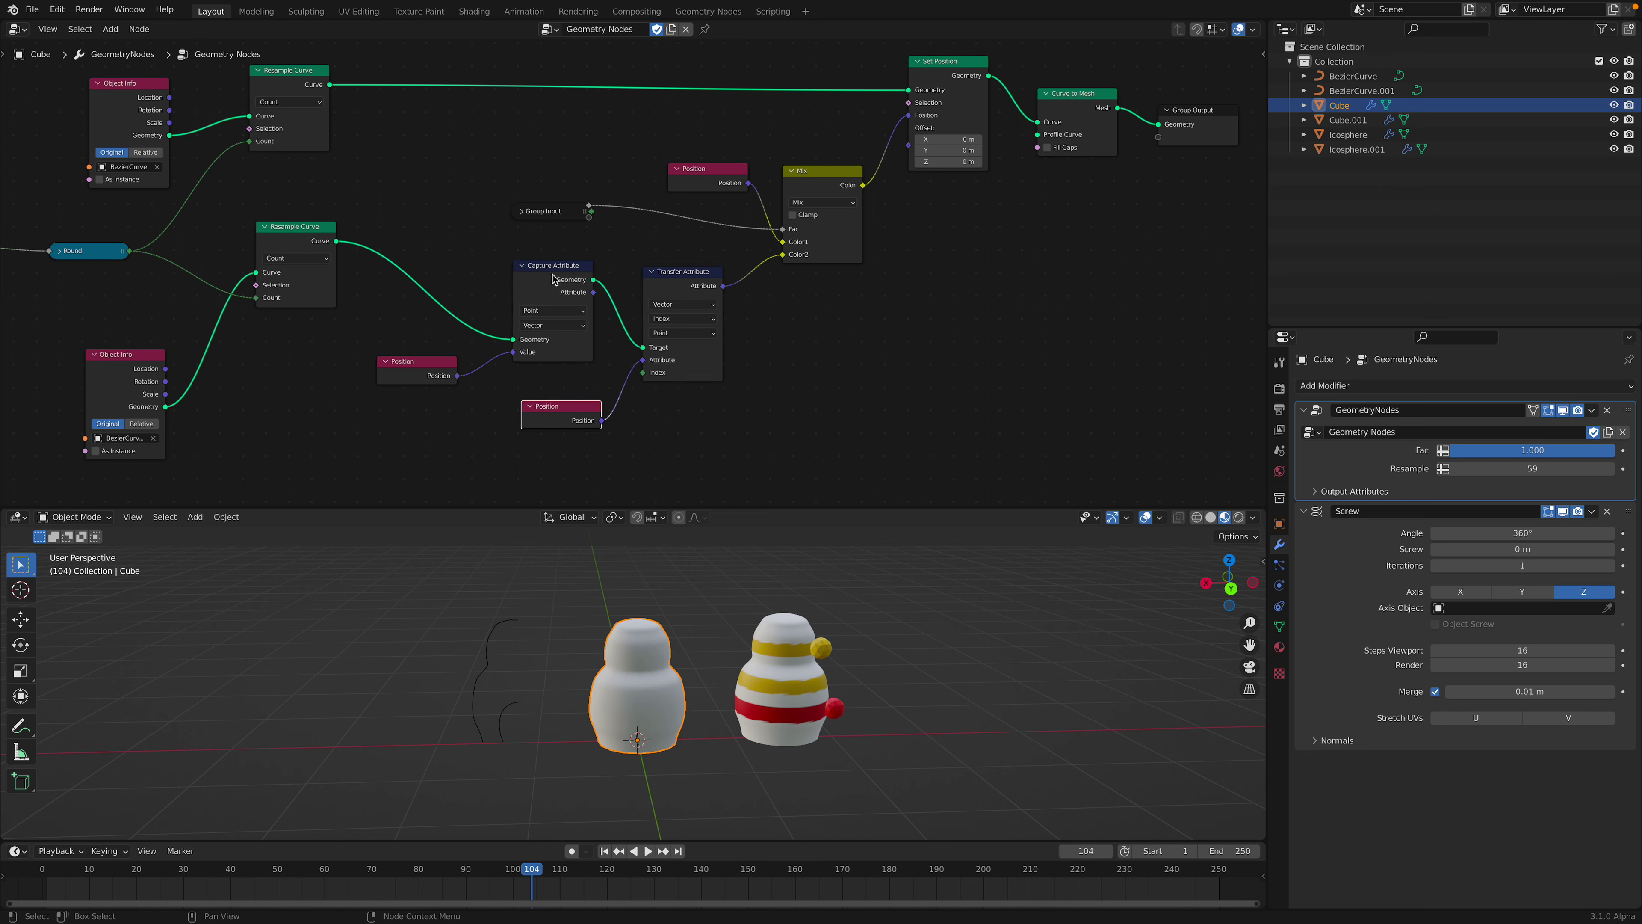
{"action": "left_click_drag", "start_coordinate": [557, 279], "coordinate": [545, 271]}
Link the lower Resample Curve directly to Transfer Attribute's Target, test Fac, and delete Capture Attribute with its Position node
{"action": "left_click_drag", "start_coordinate": [337, 241], "coordinate": [643, 347]}
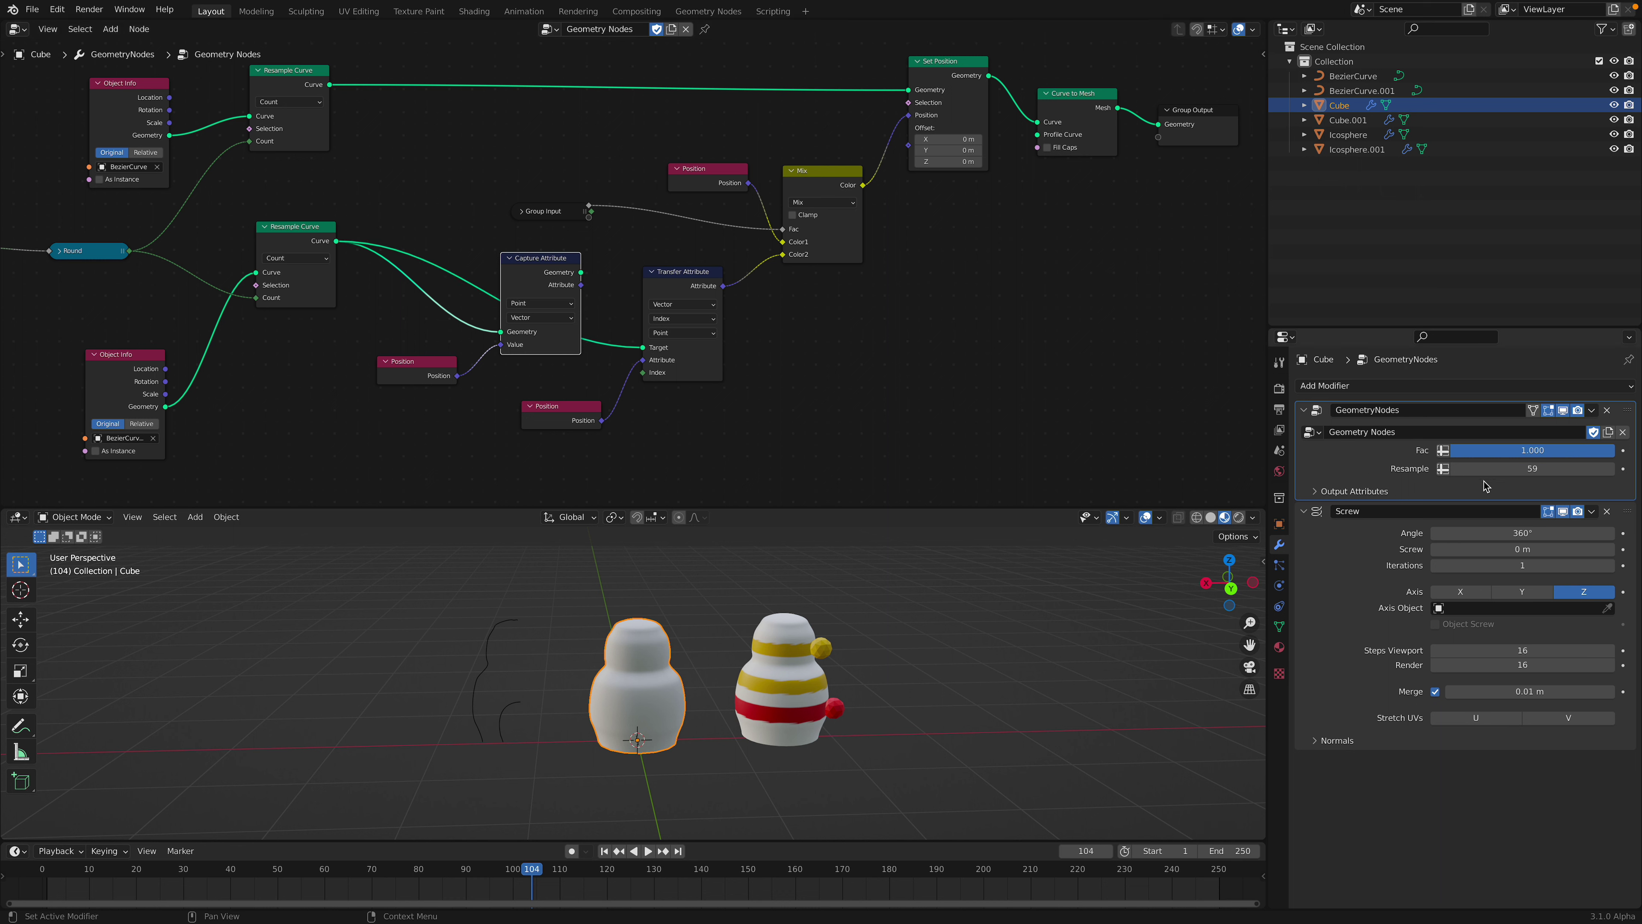
{"action": "left_click_drag", "start_coordinate": [1528, 457], "coordinate": [1604, 457]}
{"action": "left_click_drag", "start_coordinate": [556, 267], "coordinate": [521, 268]}
{"action": "key", "text": "x"}
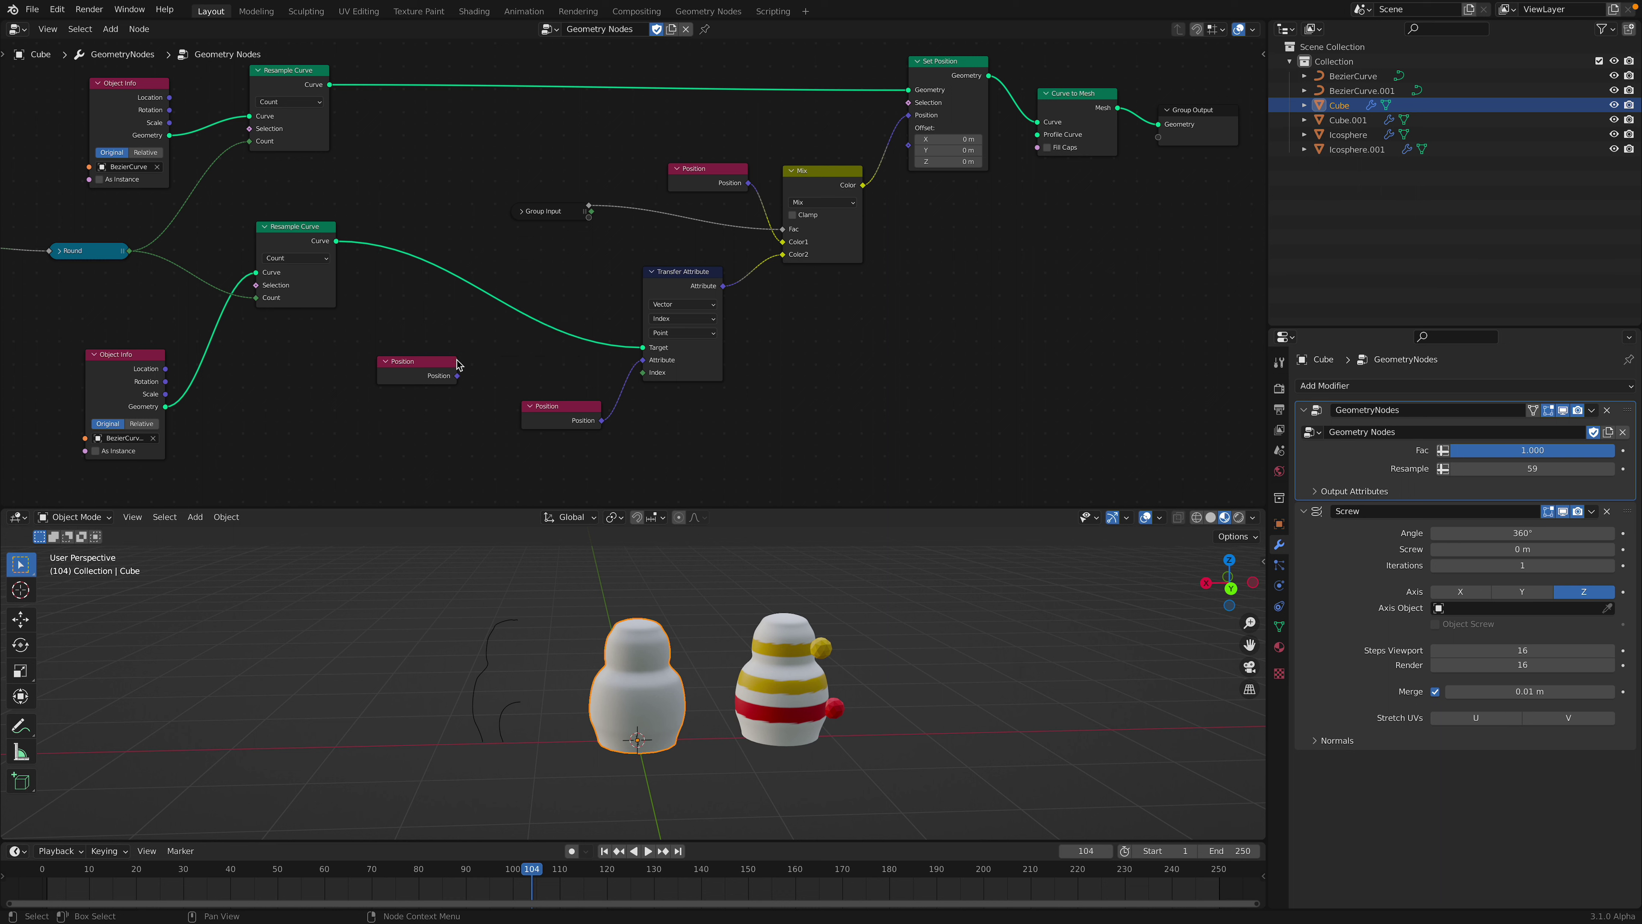
{"action": "left_click", "coordinate": [409, 376]}
{"action": "key", "text": "x"}
Move Transfer Attribute and its Position node closer to the lower Resample Curve and save the file
{"action": "left_click_drag", "start_coordinate": [558, 405], "coordinate": [488, 351]}
{"action": "left_click_drag", "start_coordinate": [702, 277], "coordinate": [648, 256]}
{"action": "key", "text": "ctrl+s"}
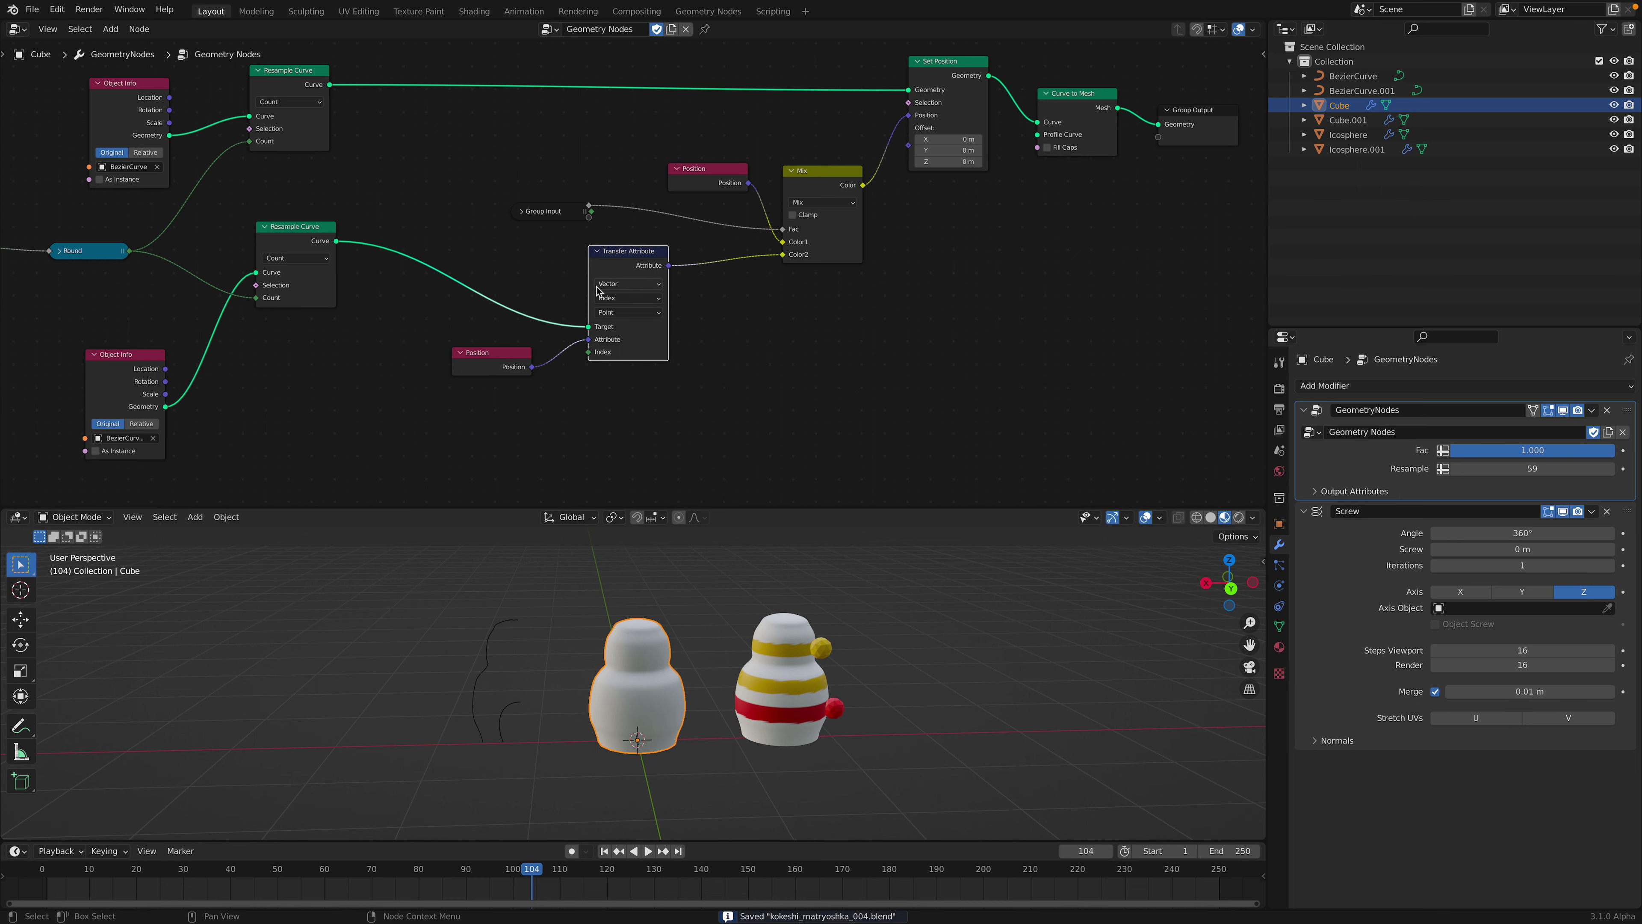
Arrange Transfer Attribute, the upper Position, the Fac Group Input and the Mix node into a compact cluster
{"action": "left_click", "coordinate": [632, 300]}
{"action": "left_click", "coordinate": [649, 313]}
{"action": "left_click_drag", "start_coordinate": [617, 250], "coordinate": [653, 260]}
{"action": "left_click_drag", "start_coordinate": [698, 168], "coordinate": [675, 142]}
{"action": "left_click_drag", "start_coordinate": [543, 211], "coordinate": [650, 199]}
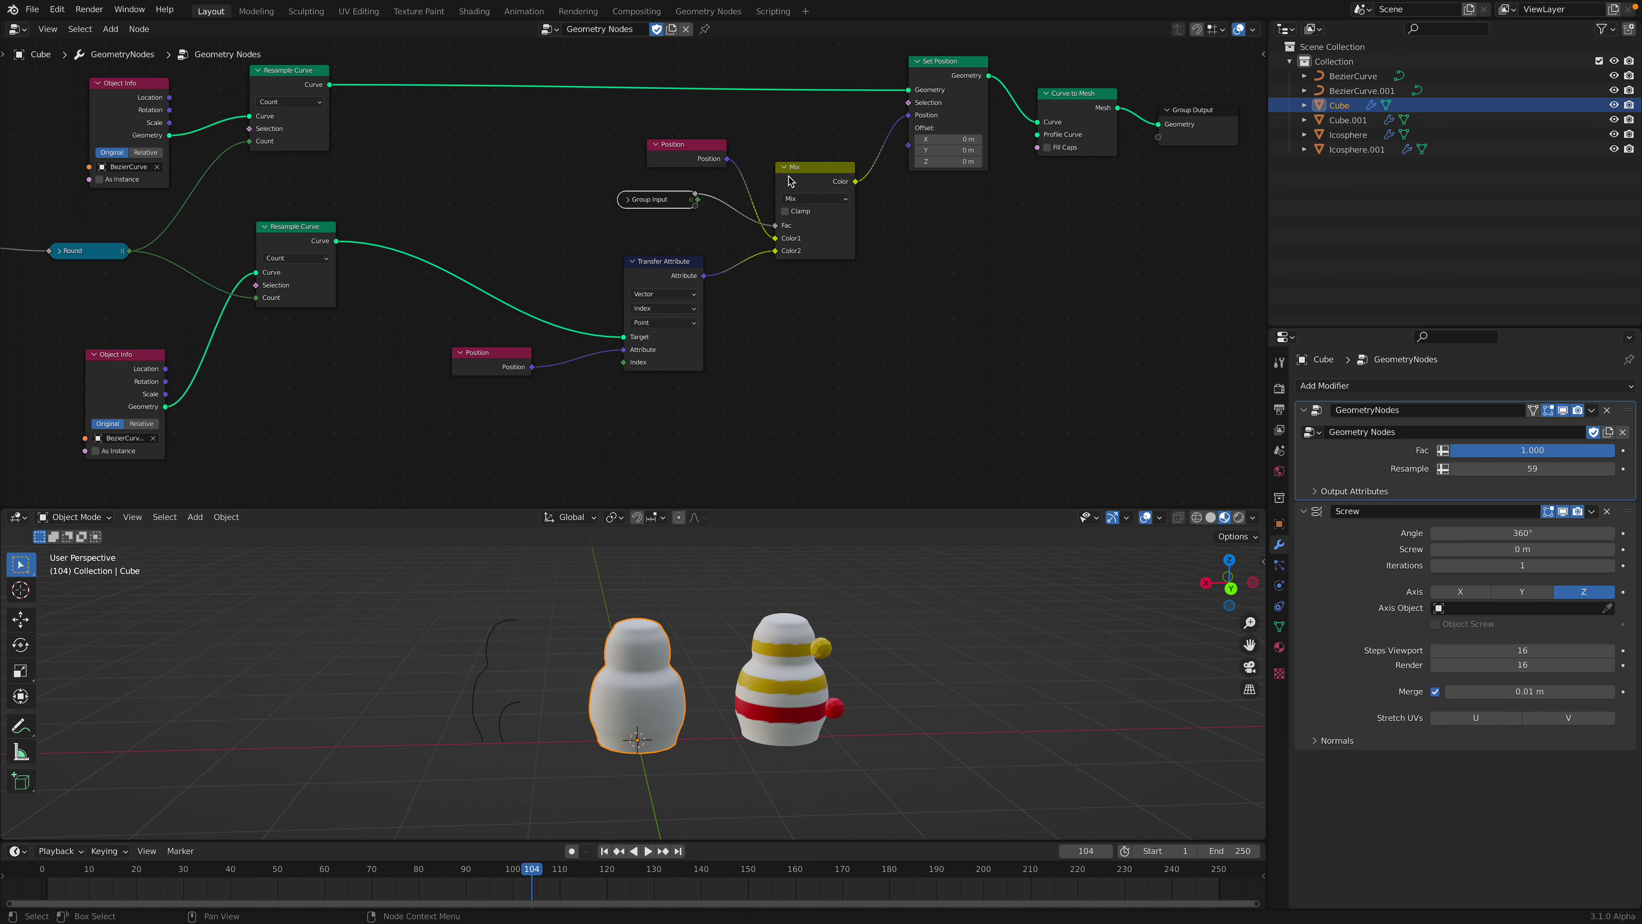
{"action": "left_click_drag", "start_coordinate": [815, 167], "coordinate": [806, 161]}
Test the plain doll's Fac range, set Fac to 0.000 and save the file
{"action": "left_click_drag", "start_coordinate": [1509, 450], "coordinate": [1614, 450]}
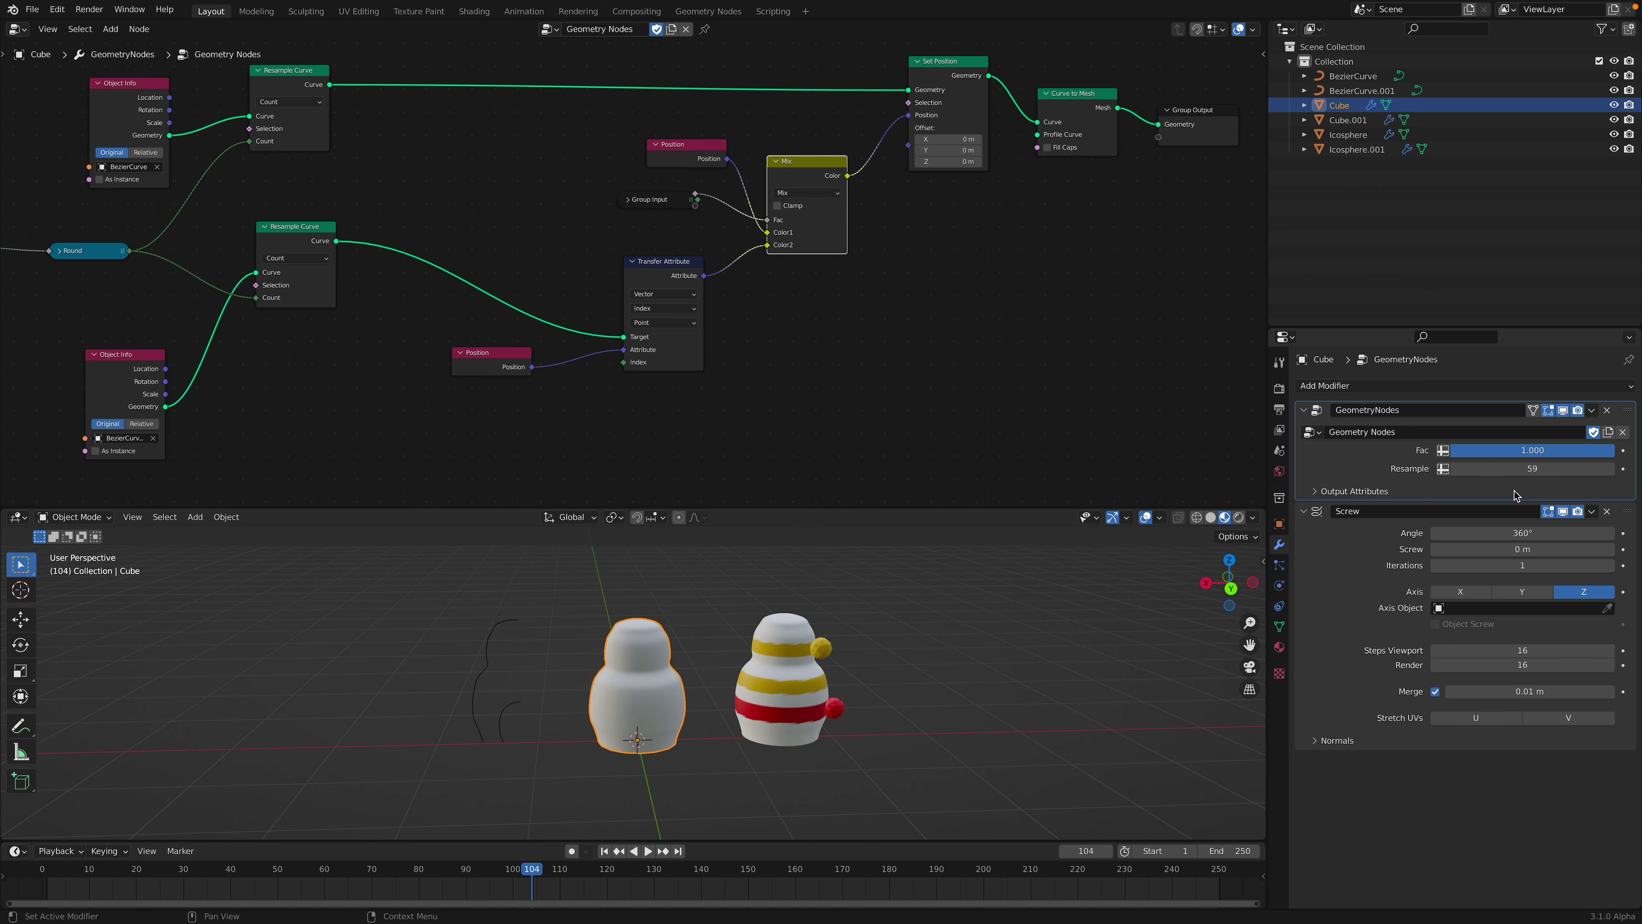
{"action": "key", "text": "ctrl+s"}
{"action": "middle_click_drag", "start_coordinate": [1138, 620], "coordinate": [1116, 635], "text": "shift"}
{"action": "left_click_drag", "start_coordinate": [1504, 450], "coordinate": [1442, 458]}
{"action": "key", "text": "ctrl+s"}
Duplicate the plain doll beyond the striped one and repeat the offset duplication to make a row of six copies
{"action": "key", "text": "shift+d"}
{"action": "left_click", "coordinate": [995, 764]}
{"action": "middle_click_drag", "start_coordinate": [995, 764], "coordinate": [650, 758], "text": "shift"}
{"action": "key", "text": "shift+d"}
{"action": "left_click", "coordinate": [729, 758]}
{"action": "key", "text": "shift+r"}
{"action": "key", "text": "shift+r"}
{"action": "key", "text": "shift+r"}
{"action": "key", "text": "shift+r"}
Give the copies progressively larger Fac values from the second onward, with 0.288 on the third and 1.000 on the last
{"action": "left_click", "coordinate": [716, 693]}
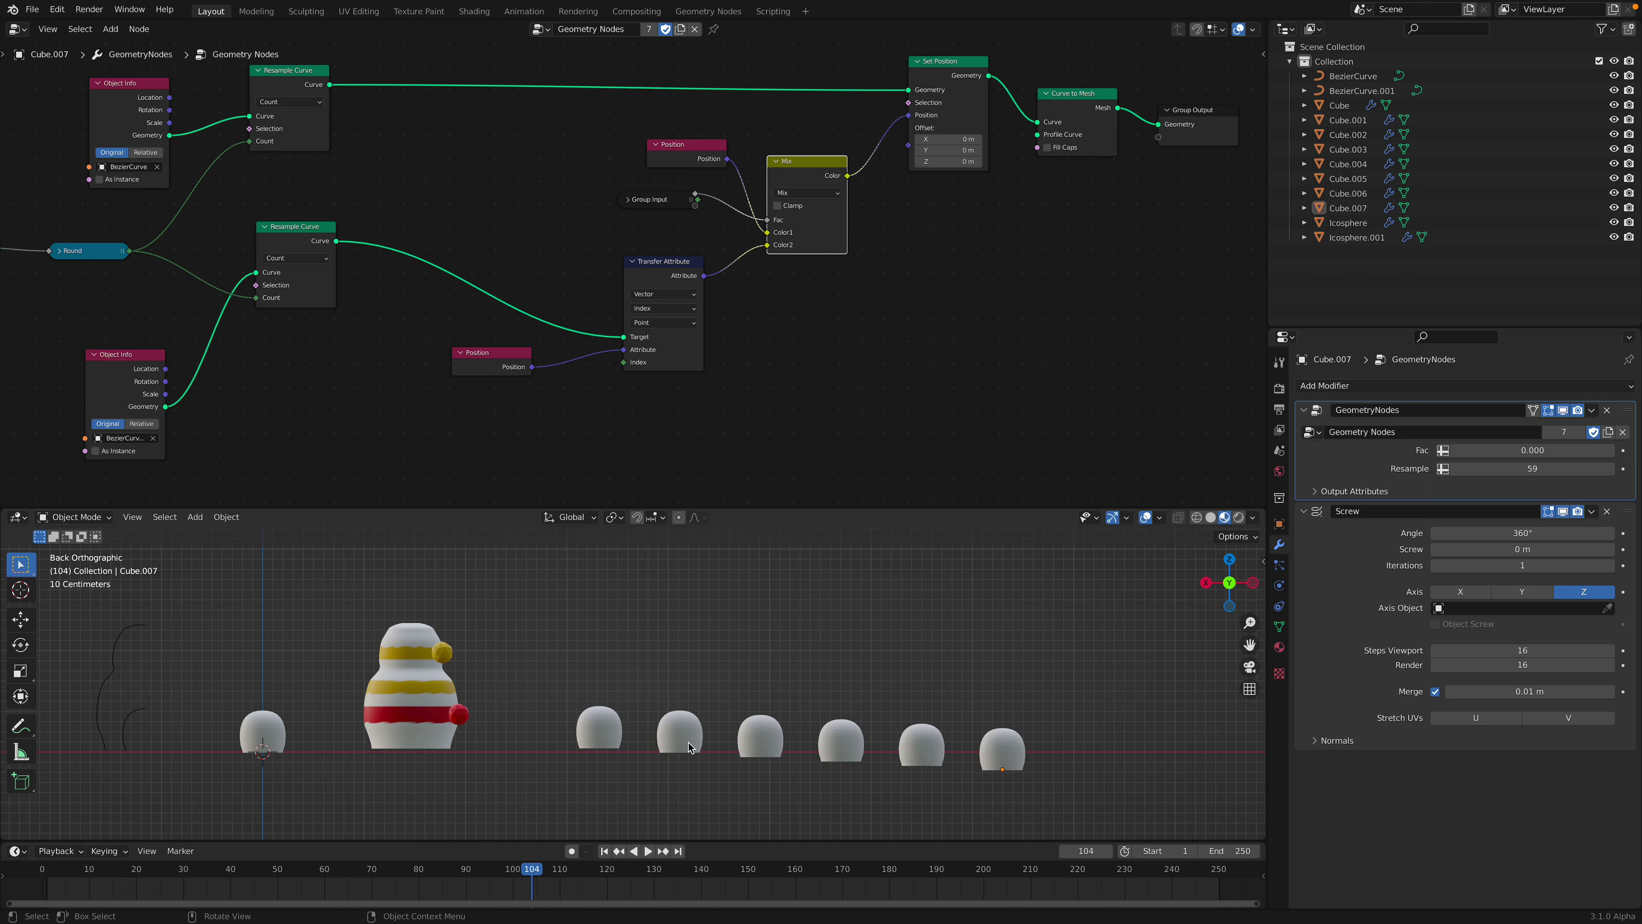
{"action": "left_click", "coordinate": [701, 719]}
{"action": "left_click_drag", "start_coordinate": [1457, 451], "coordinate": [1600, 451]}
{"action": "left_click", "coordinate": [773, 734]}
{"action": "left_click", "coordinate": [841, 725]}
{"action": "left_click", "coordinate": [921, 741]}
{"action": "left_click", "coordinate": [1012, 749]}
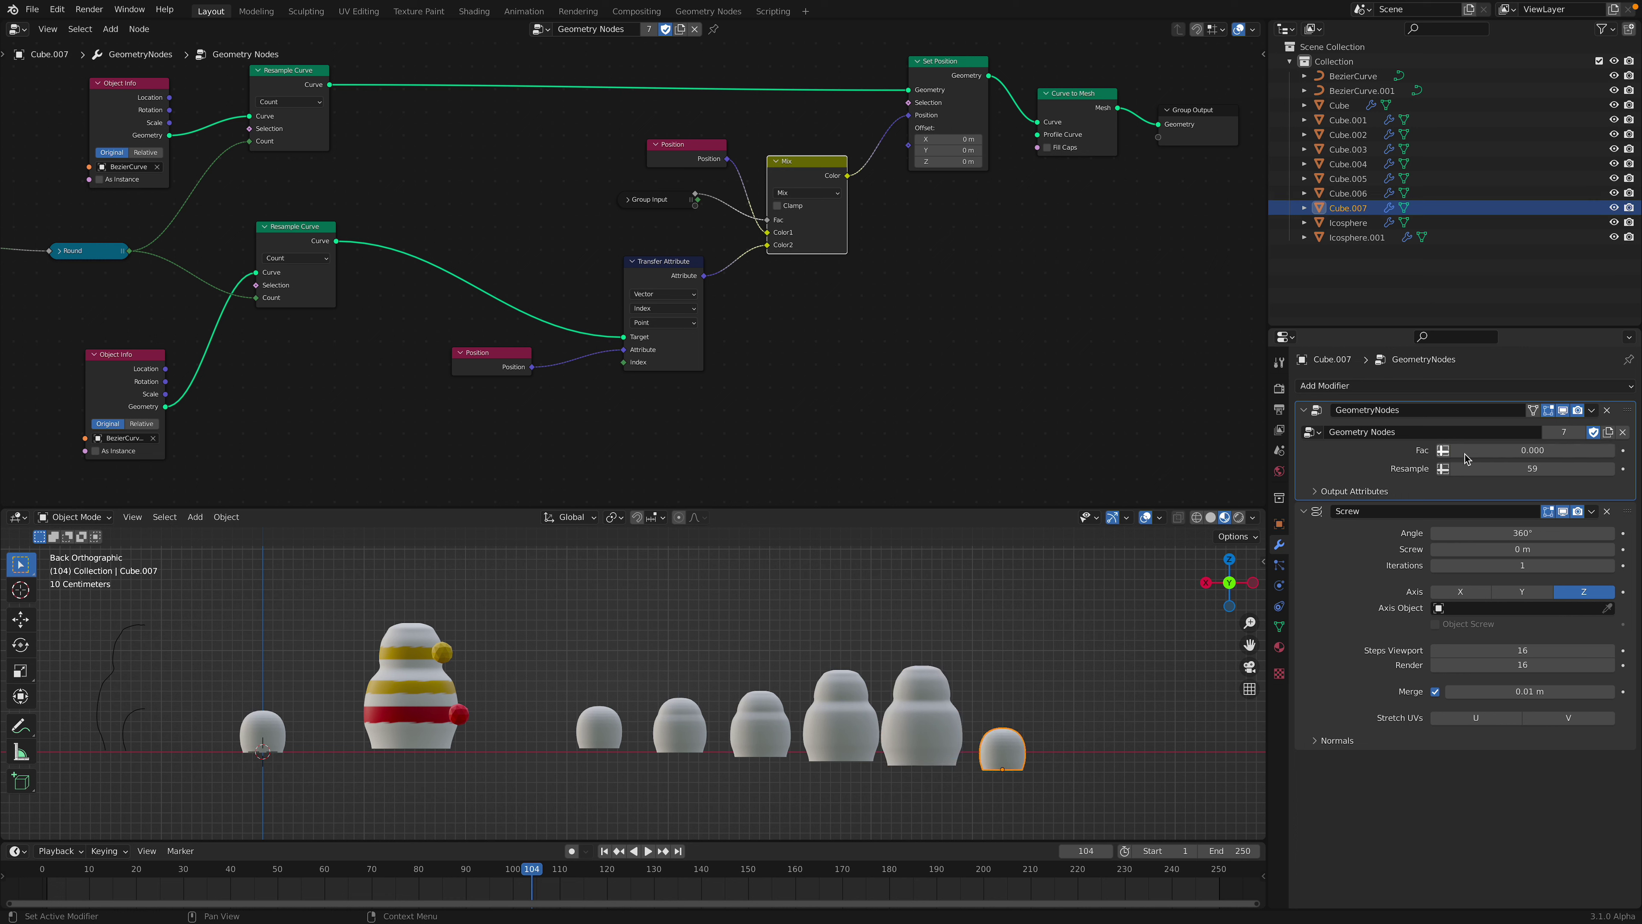
{"action": "left_click_drag", "start_coordinate": [1487, 450], "coordinate": [1620, 451]}
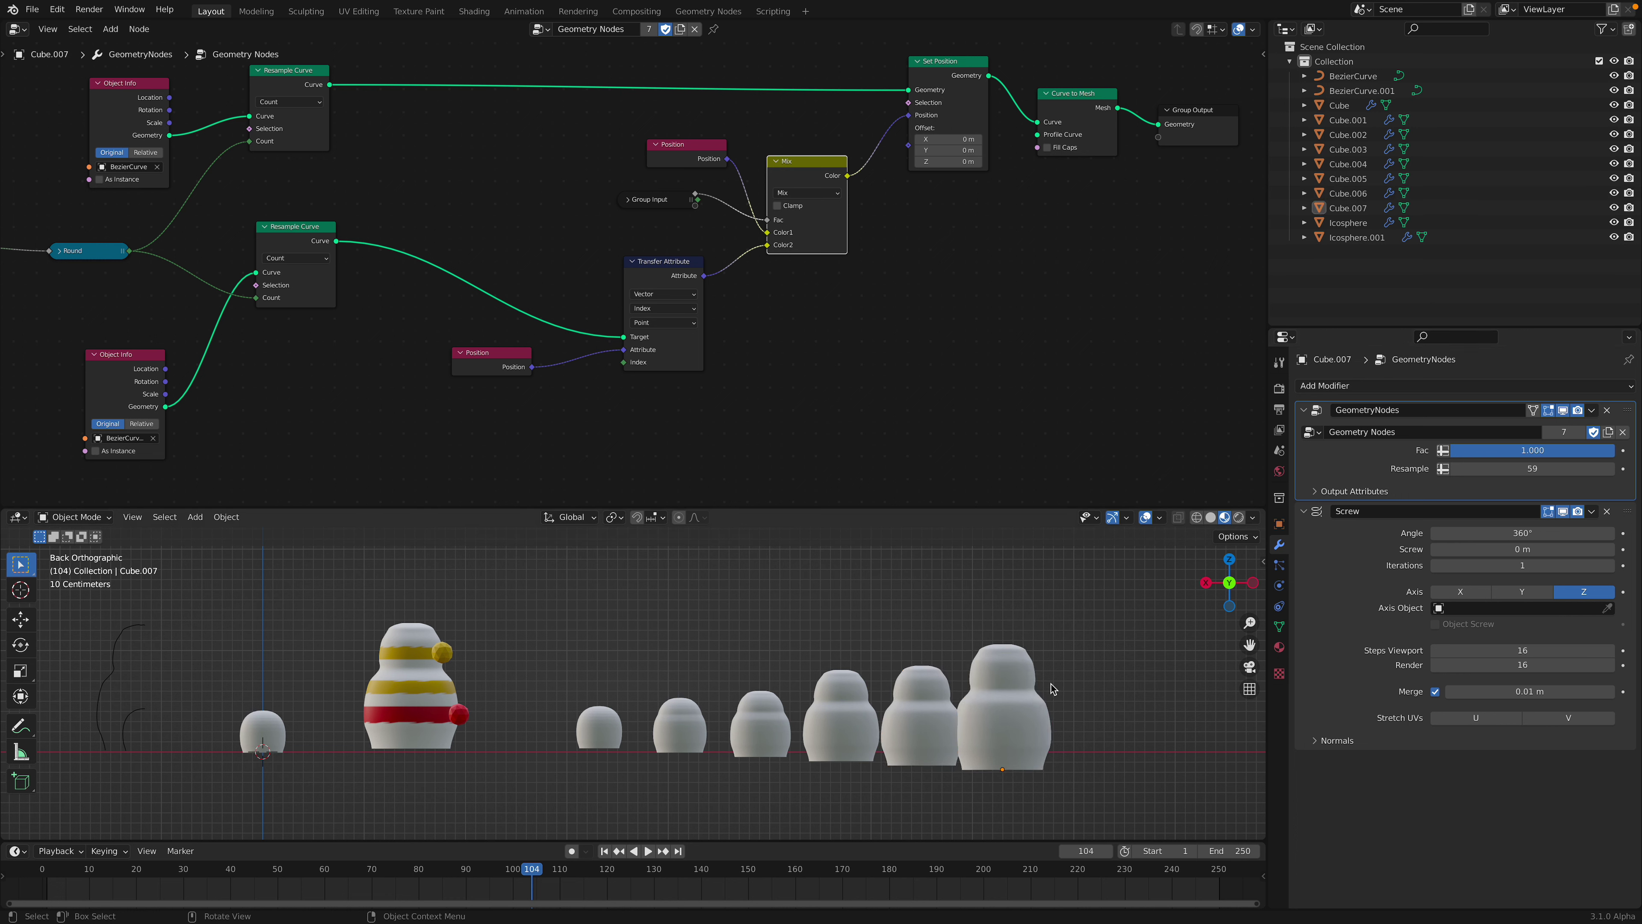
Move the four largest doll copies upward and spread them apart along the row
{"action": "left_click_drag", "start_coordinate": [1003, 706], "coordinate": [1046, 707]}
{"action": "left_click_drag", "start_coordinate": [921, 711], "coordinate": [955, 691]}
{"action": "left_click_drag", "start_coordinate": [839, 708], "coordinate": [855, 685]}
{"action": "left_click_drag", "start_coordinate": [759, 724], "coordinate": [752, 686]}
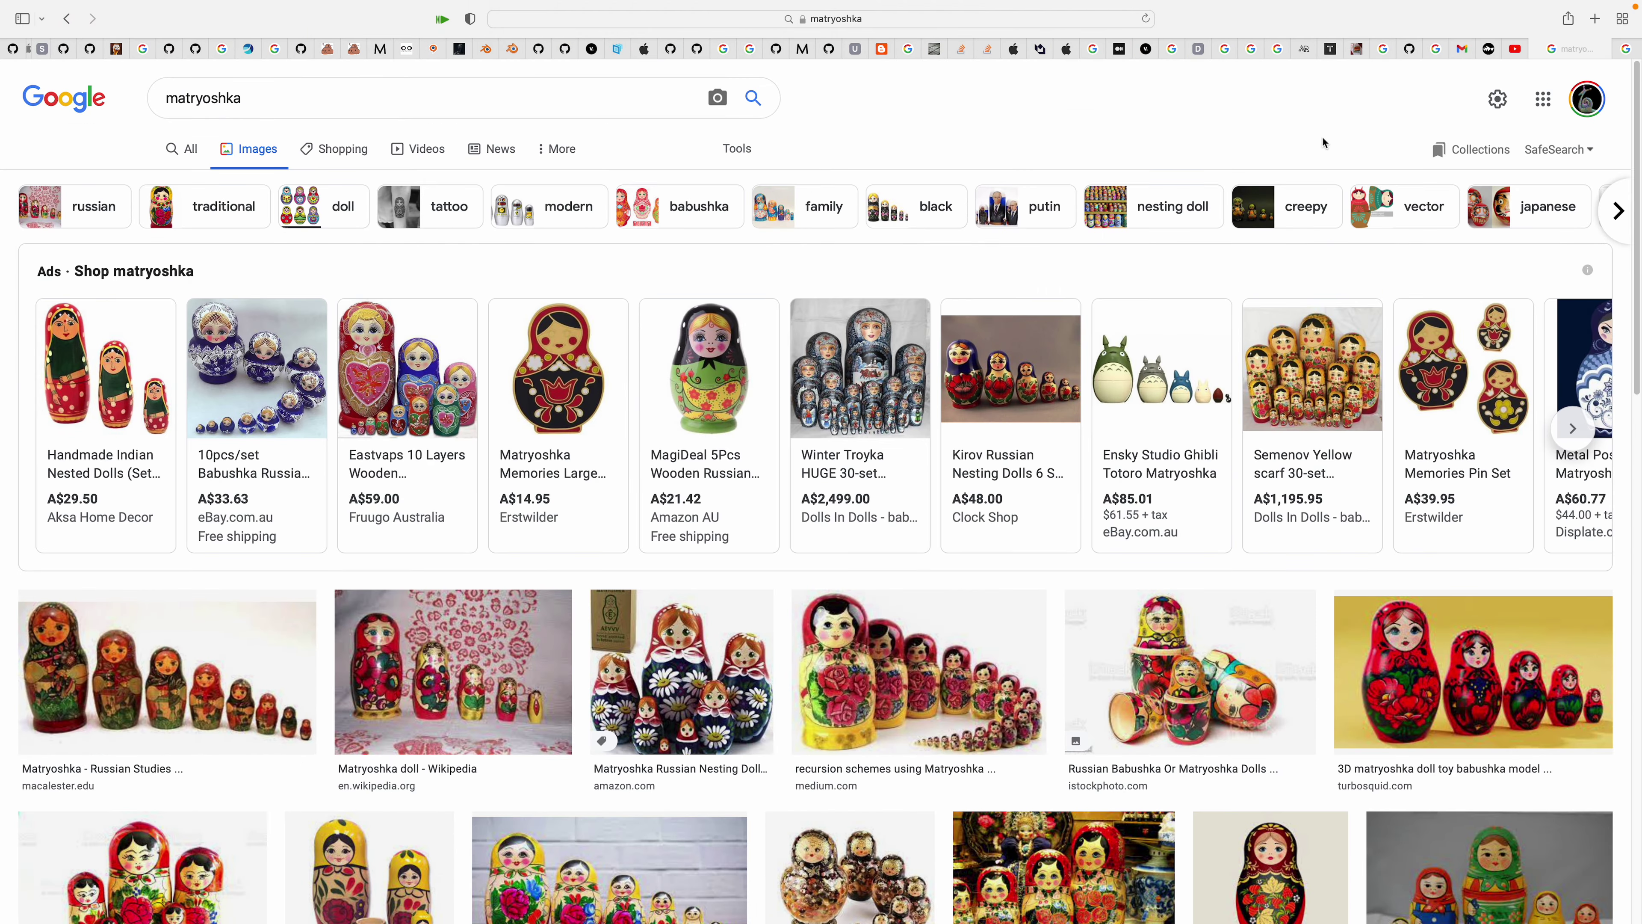
Switch to the browser and look through the Google Images results for matryoshka dolls
{"action": "mouse_move", "coordinate": [713, 446]}
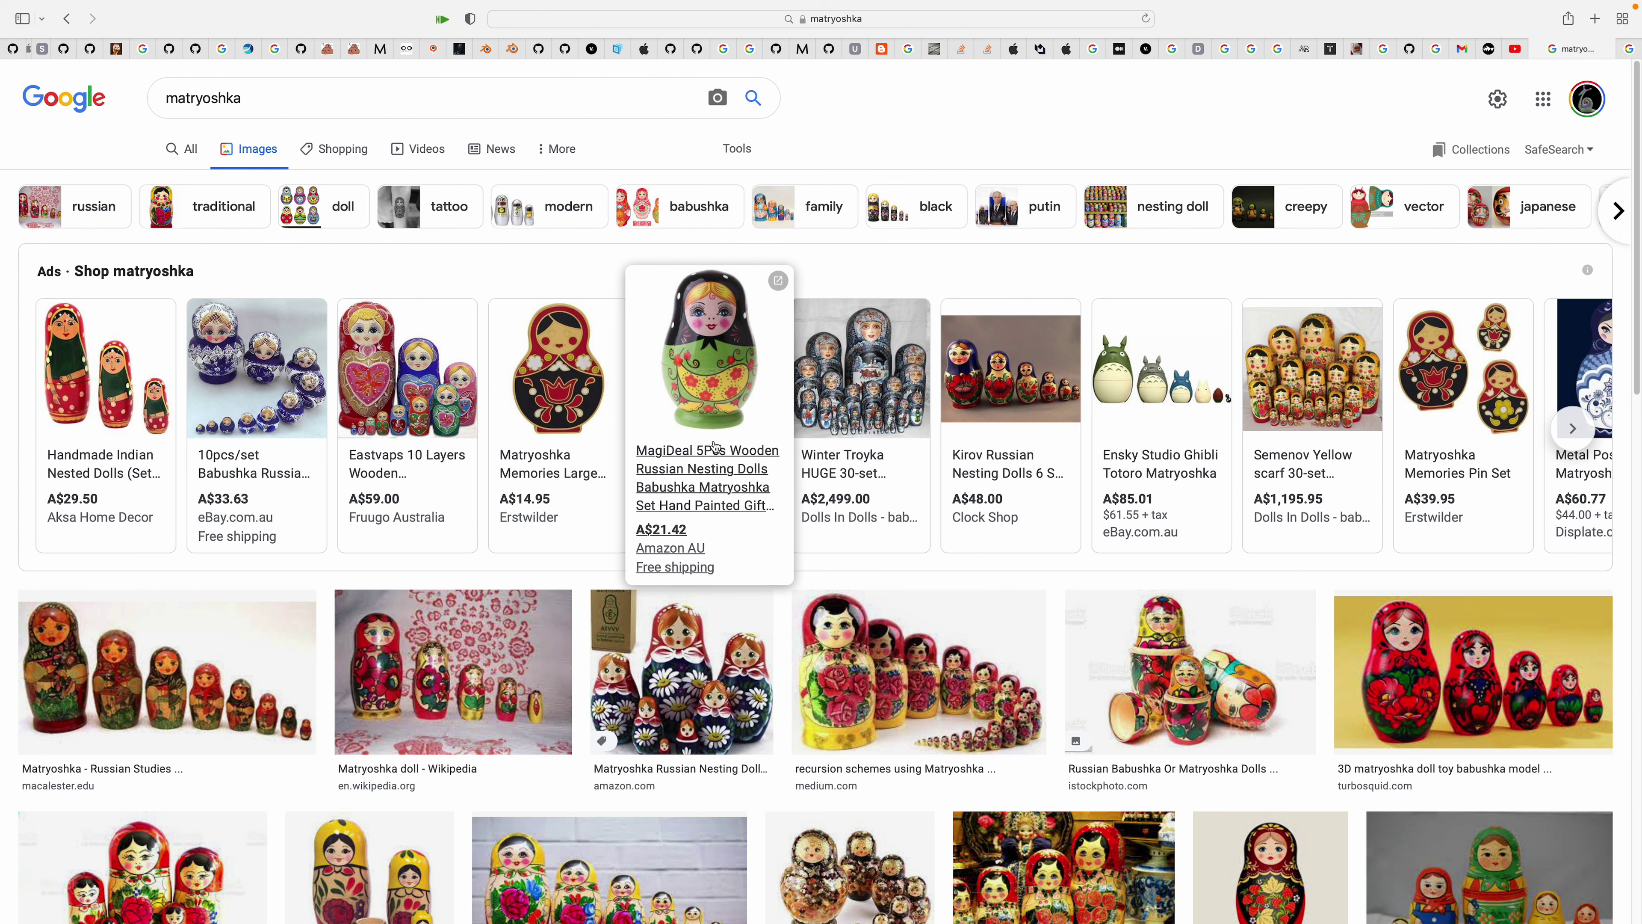
{"action": "scroll", "coordinate": [714, 446], "scroll_direction": "down", "scroll_amount": 5}
{"action": "scroll", "coordinate": [808, 590], "scroll_direction": "down", "scroll_amount": 5}
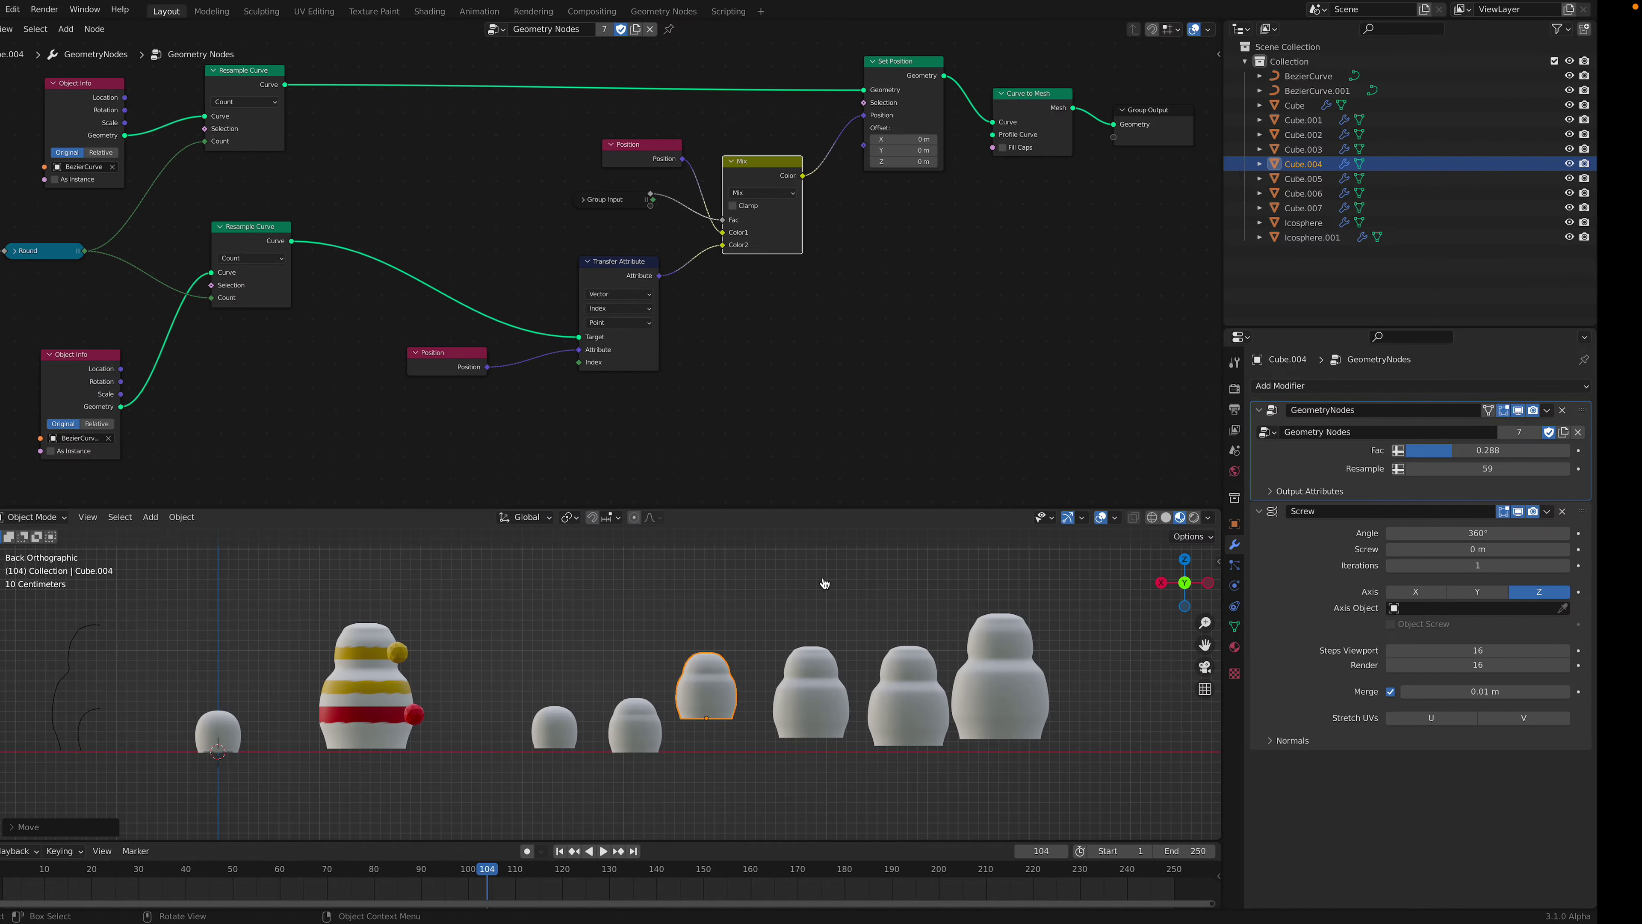
Switch back to Blender, select the largest doll, save the file and show the row in back orthographic view
{"action": "left_click", "coordinate": [987, 676]}
{"action": "middle_click_drag", "start_coordinate": [988, 676], "coordinate": [897, 642]}
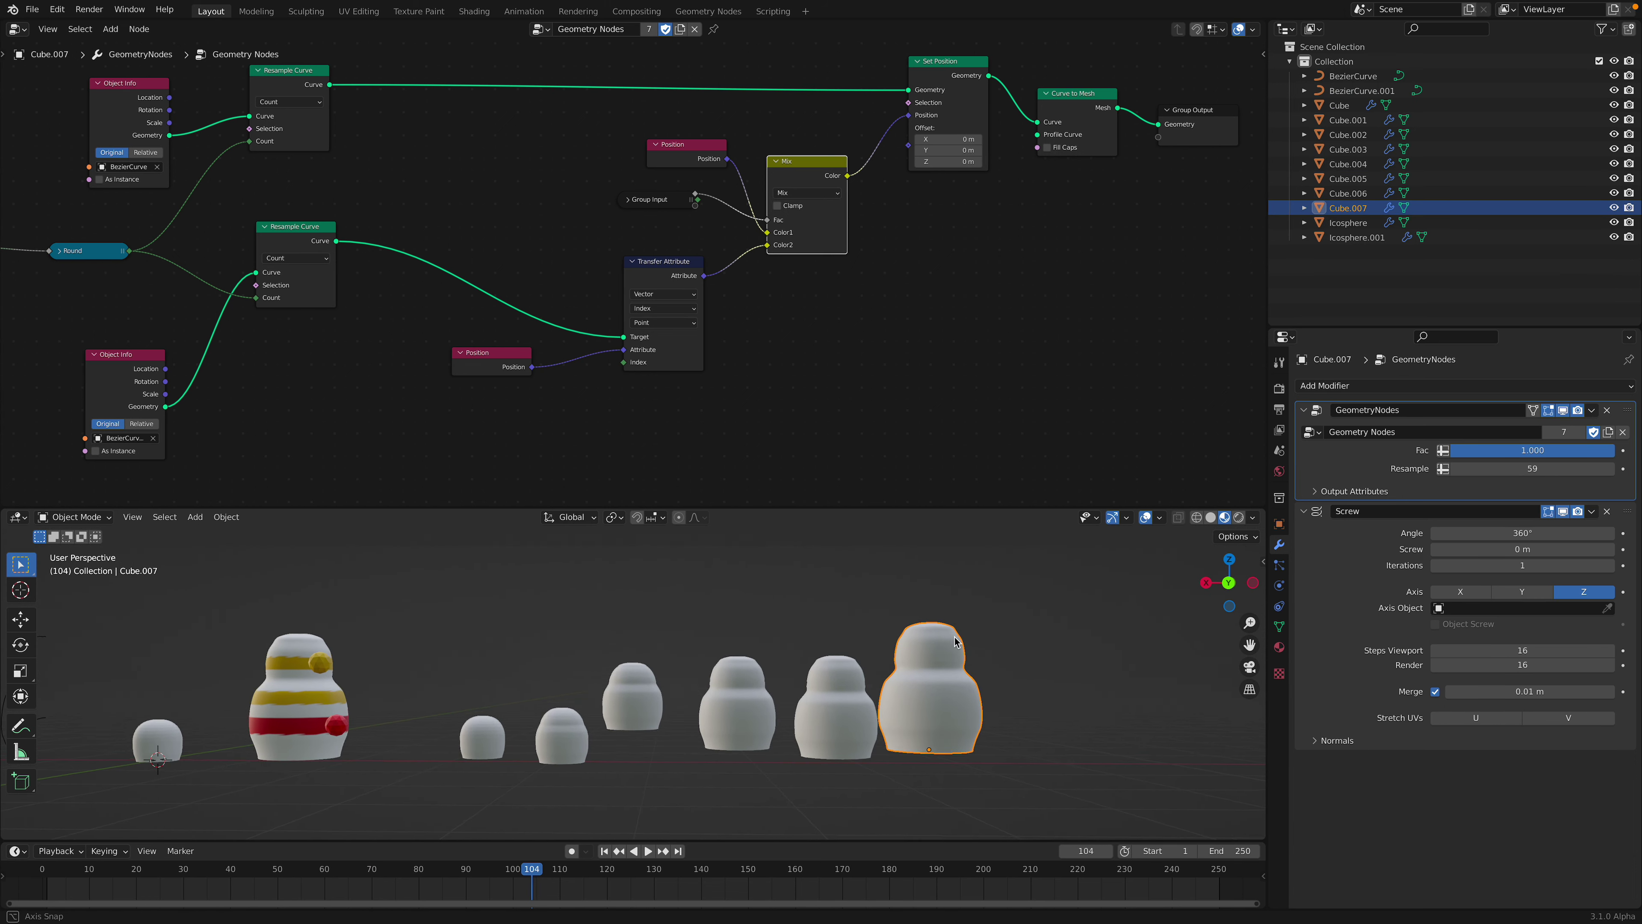
{"action": "key", "text": "ctrl+s"}
{"action": "key", "text": "KP_1"}
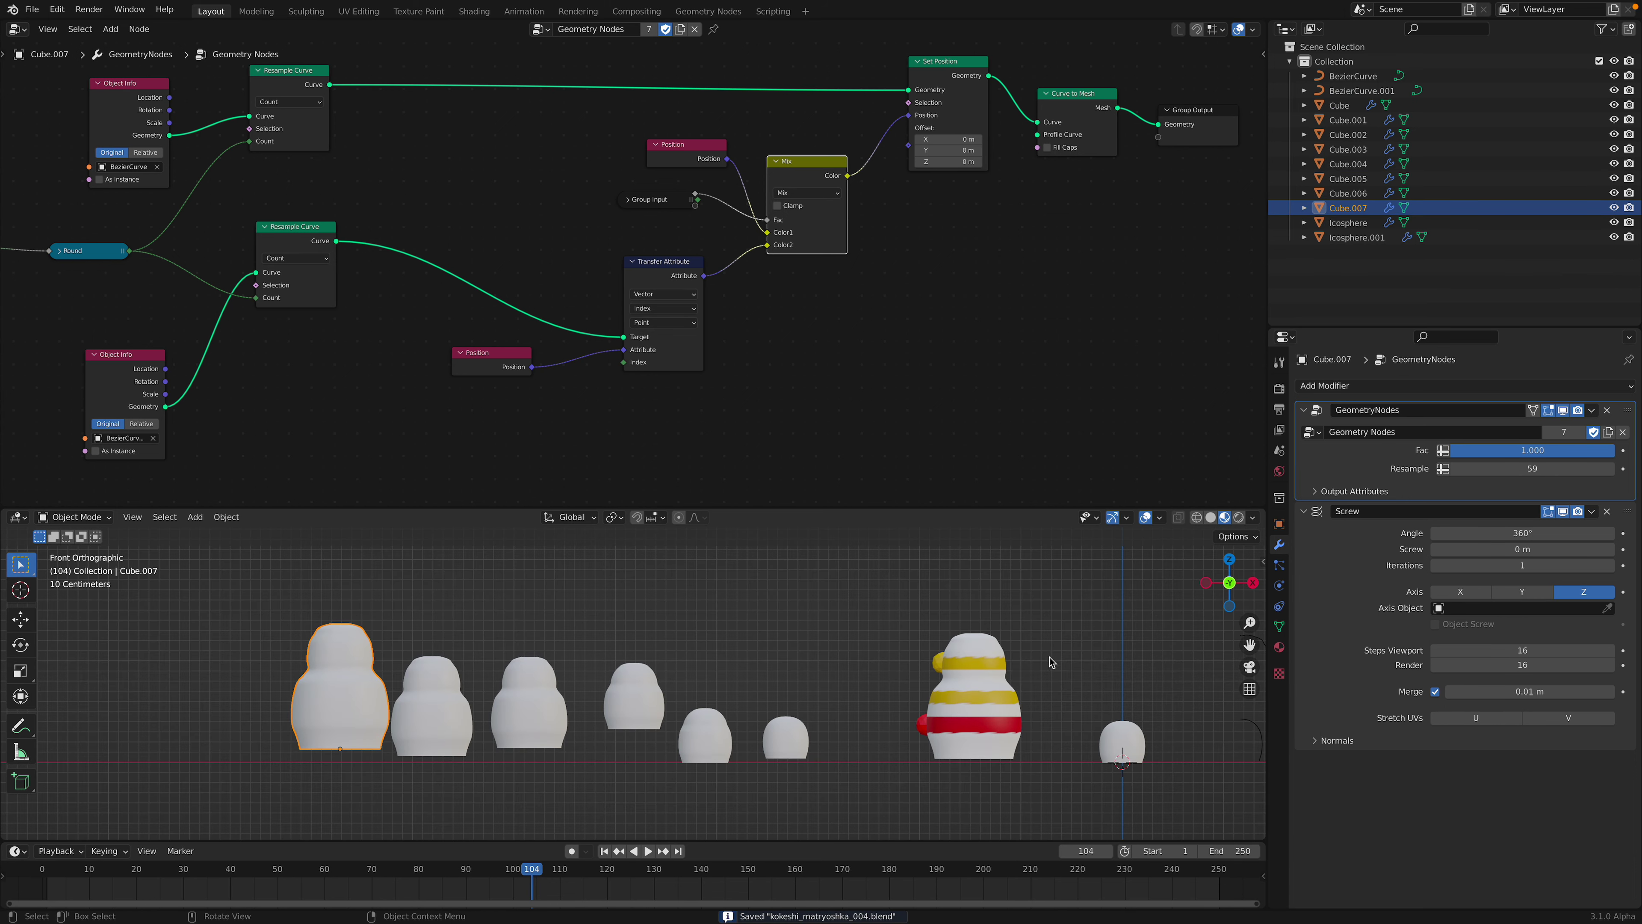
{"action": "left_click", "coordinate": [1229, 582]}
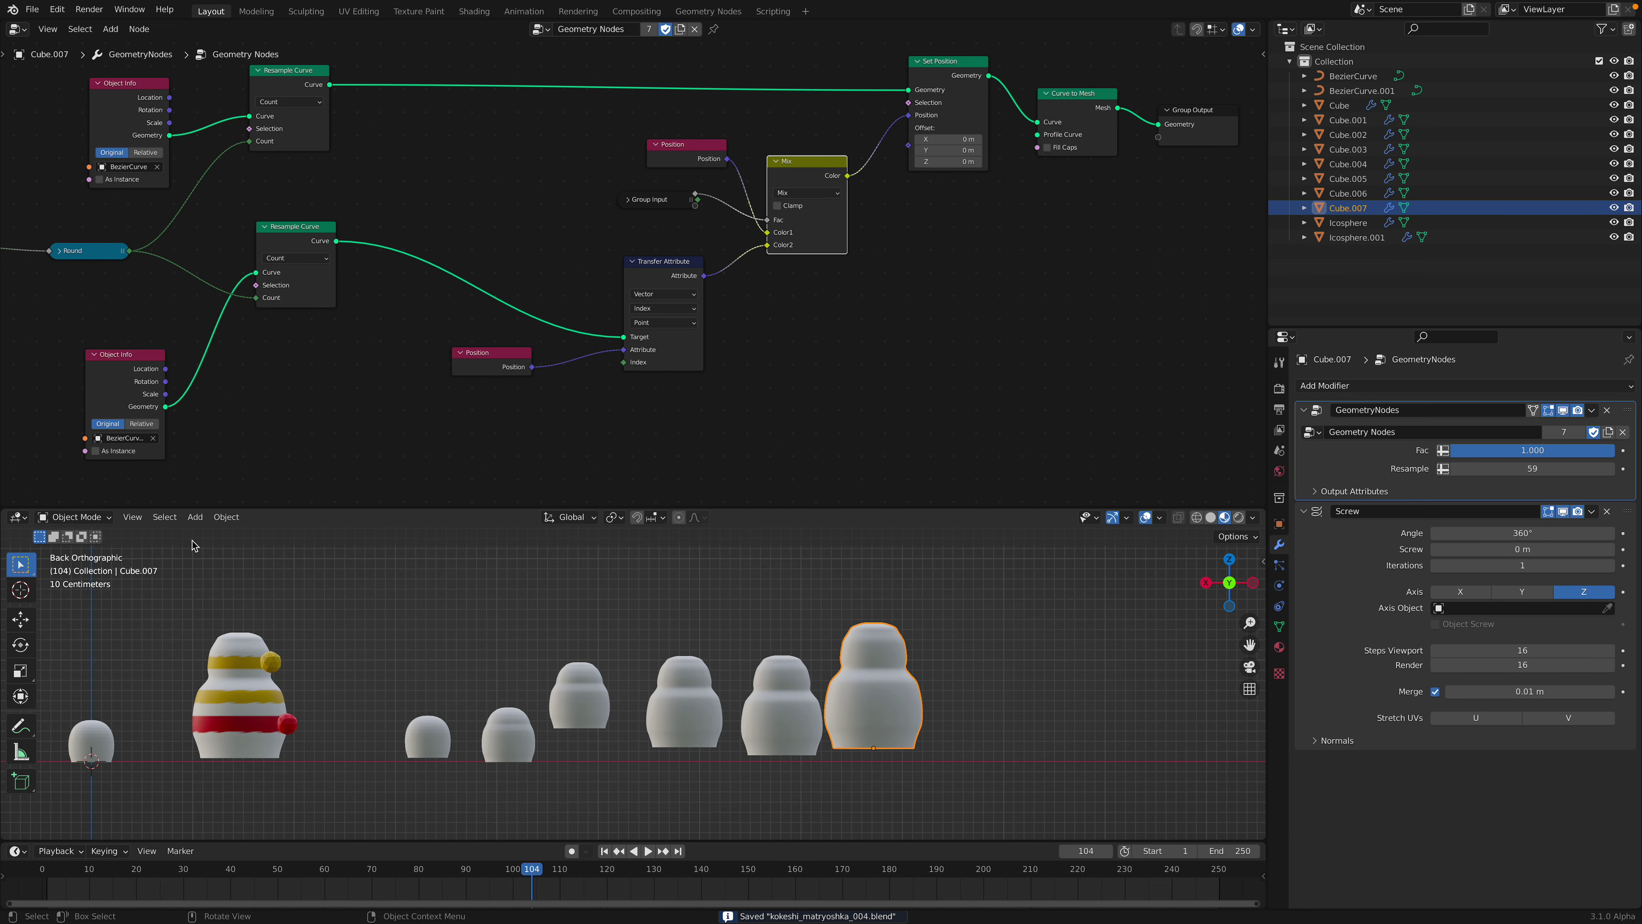
{"action": "left_click", "coordinate": [100, 517]}
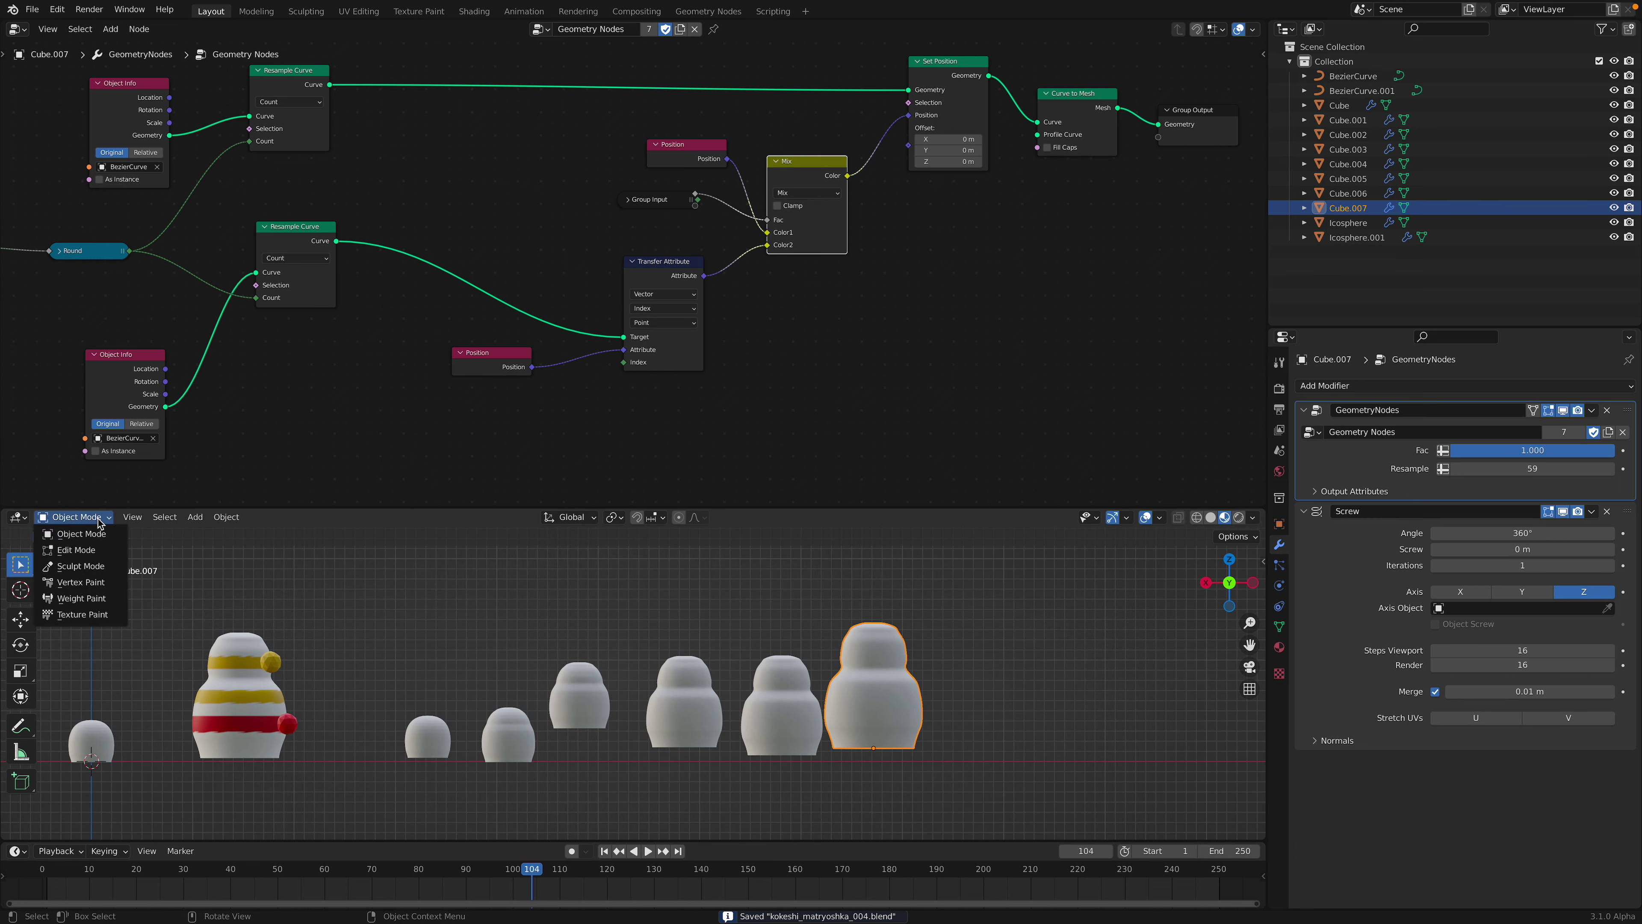
{"action": "left_click", "coordinate": [93, 584]}
{"action": "scroll", "coordinate": [795, 648], "scroll_direction": "up", "scroll_amount": 1}
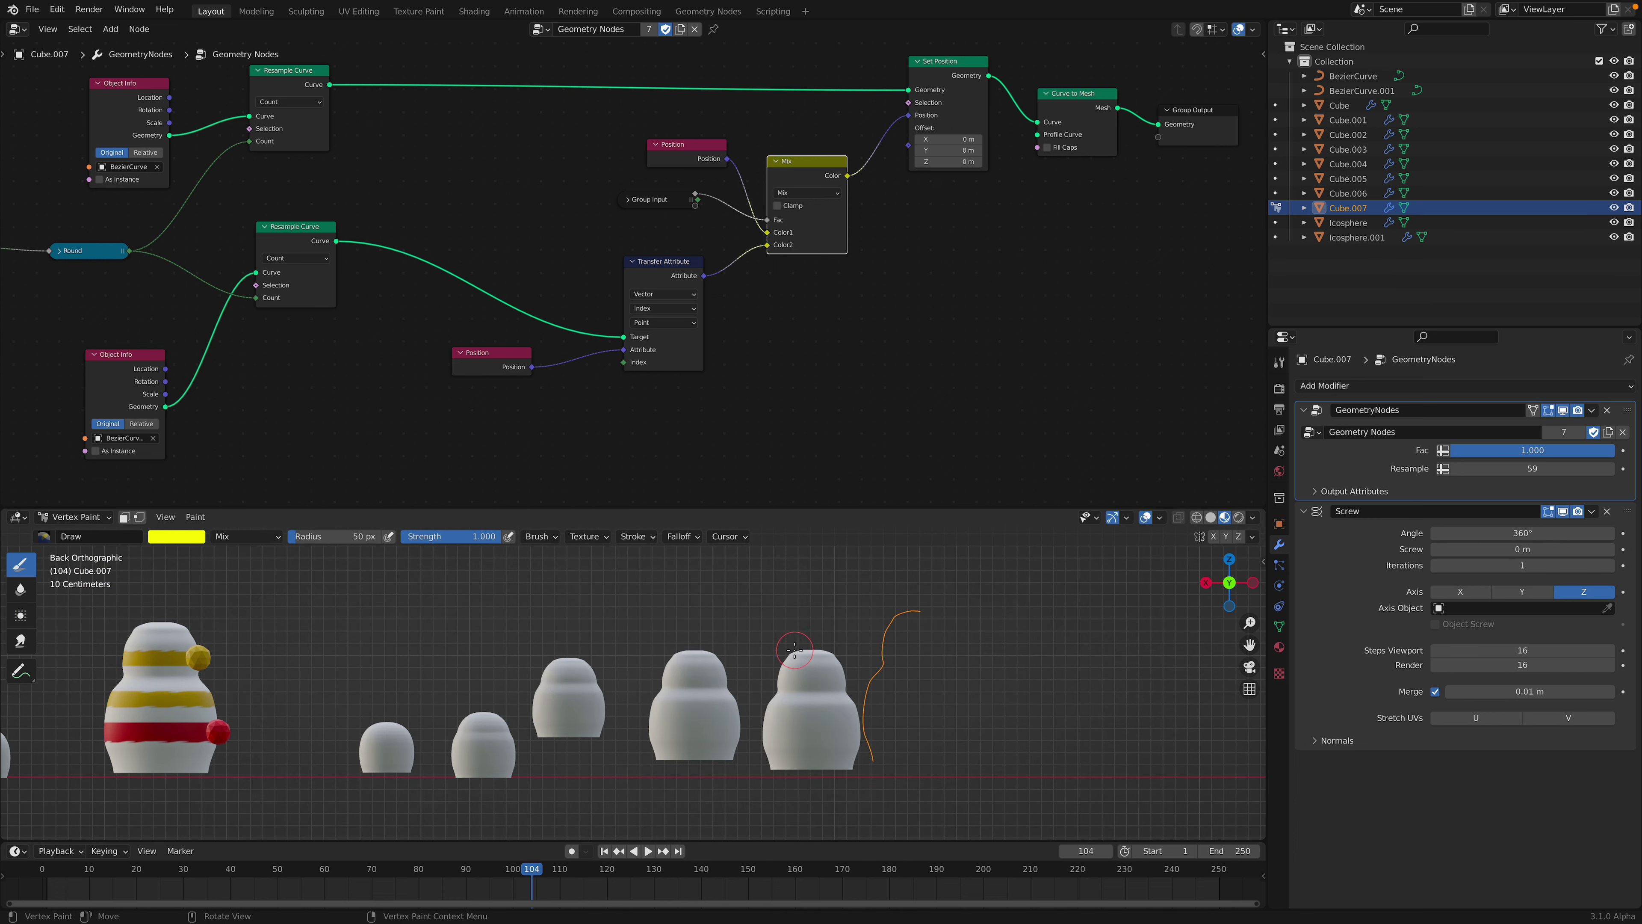
{"action": "left_click", "coordinate": [80, 521]}
{"action": "left_click", "coordinate": [78, 540]}
{"action": "scroll", "coordinate": [867, 605], "scroll_direction": "down", "scroll_amount": 1}
Select every object in the scene, convert them all to meshes and save the file
{"action": "right_click", "coordinate": [884, 645]}
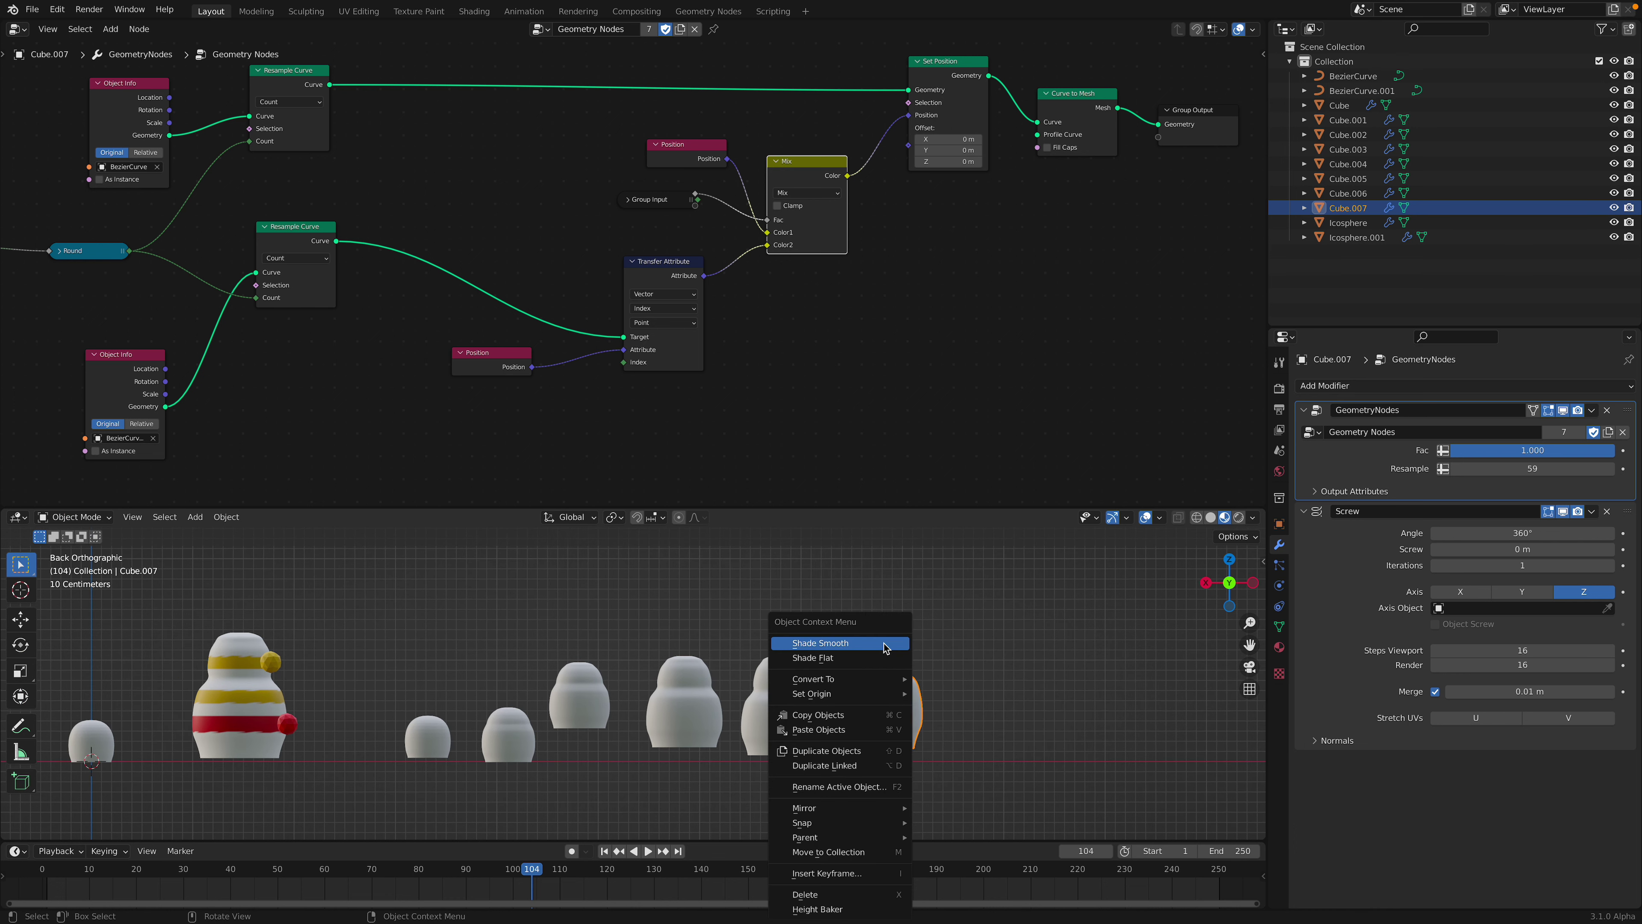
{"action": "left_click", "coordinate": [502, 659]}
{"action": "key", "text": "a"}
{"action": "left_click_drag", "start_coordinate": [428, 634], "coordinate": [883, 710], "text": "shift"}
{"action": "right_click", "coordinate": [883, 710]}
{"action": "mouse_move", "coordinate": [883, 682]}
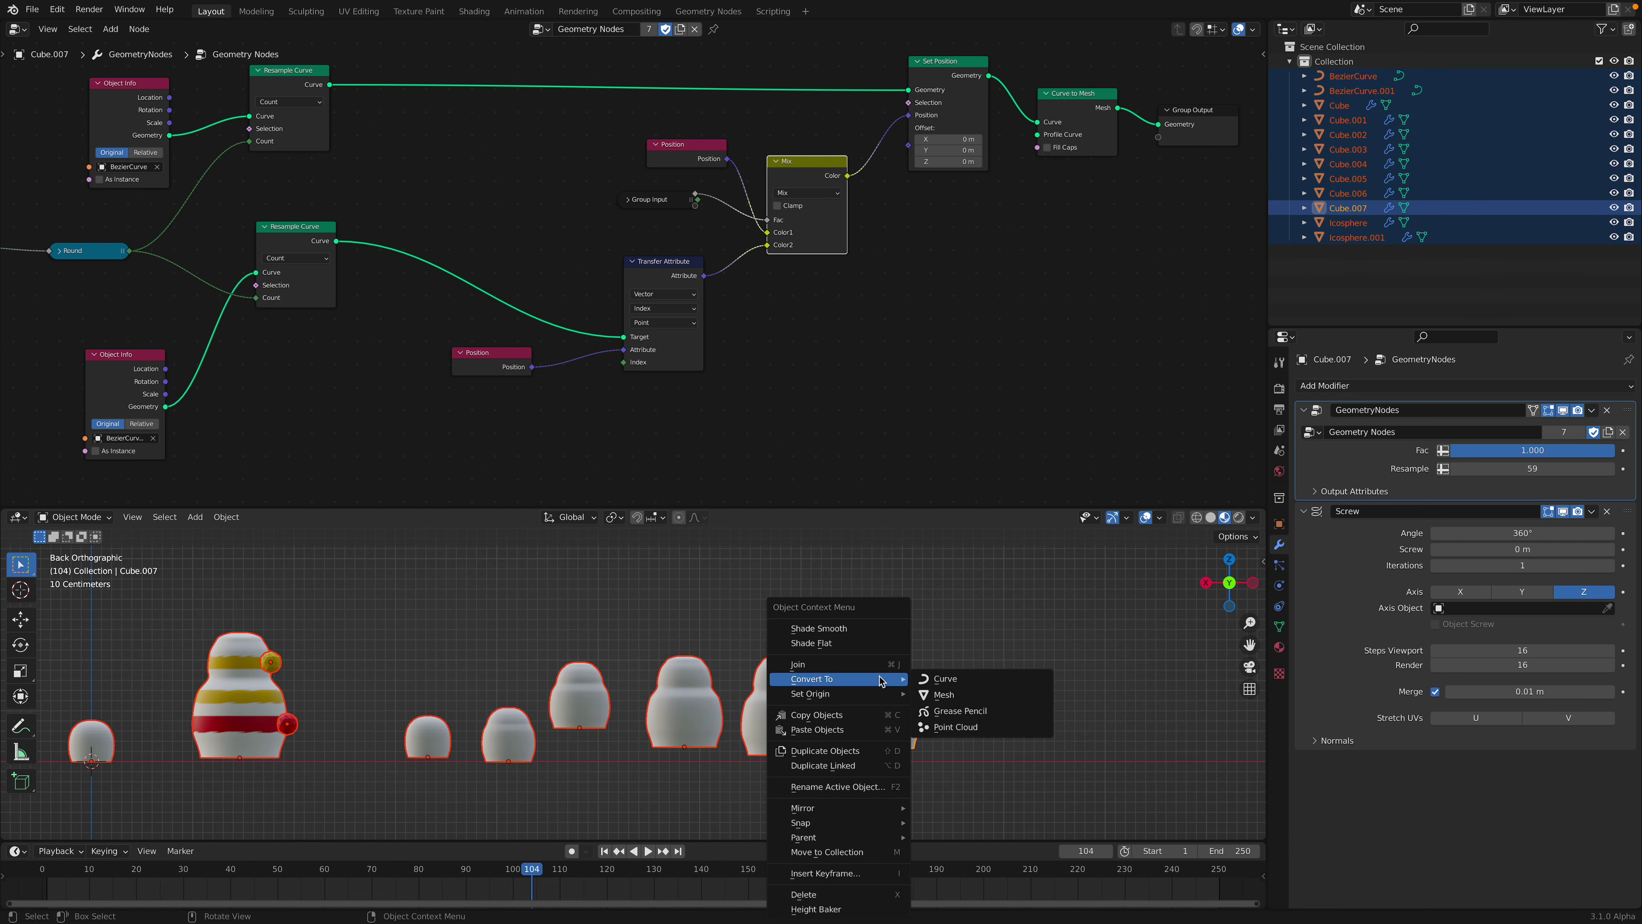
{"action": "left_click", "coordinate": [950, 699]}
{"action": "left_click", "coordinate": [793, 613]}
{"action": "left_click", "coordinate": [894, 653]}
{"action": "key", "text": "ctrl+s"}
Vertex-paint a purple patch on the head of the largest doll, then return to Object Mode
{"action": "left_click", "coordinate": [904, 610]}
{"action": "left_click", "coordinate": [893, 648]}
{"action": "middle_click_drag", "start_coordinate": [895, 649], "coordinate": [883, 670]}
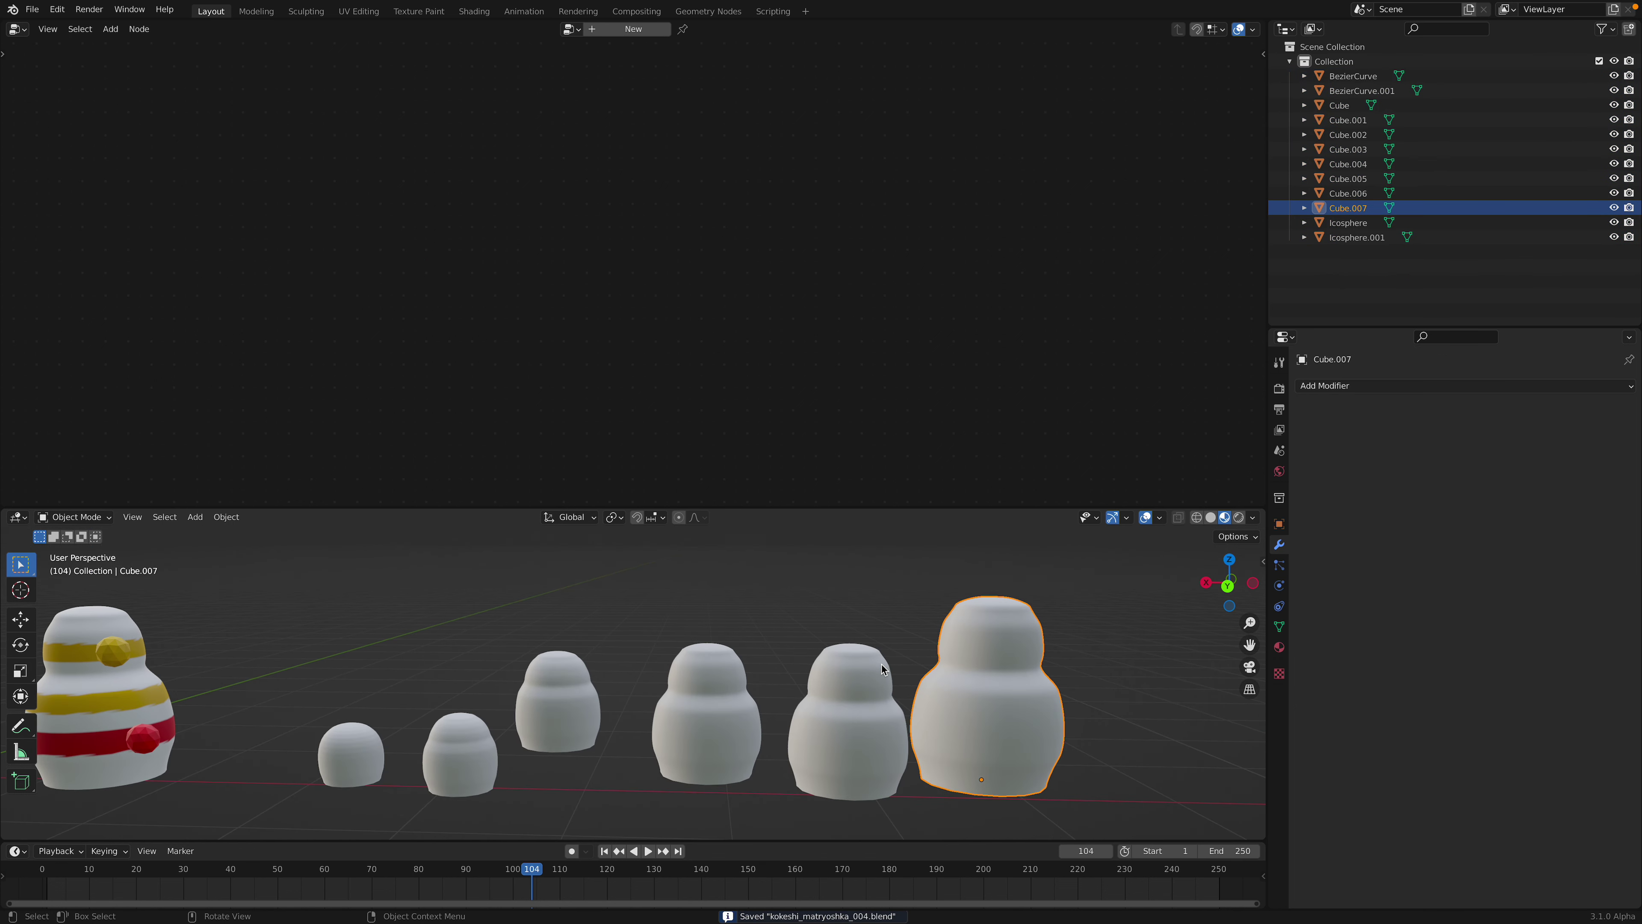
{"action": "left_click", "coordinate": [73, 516]}
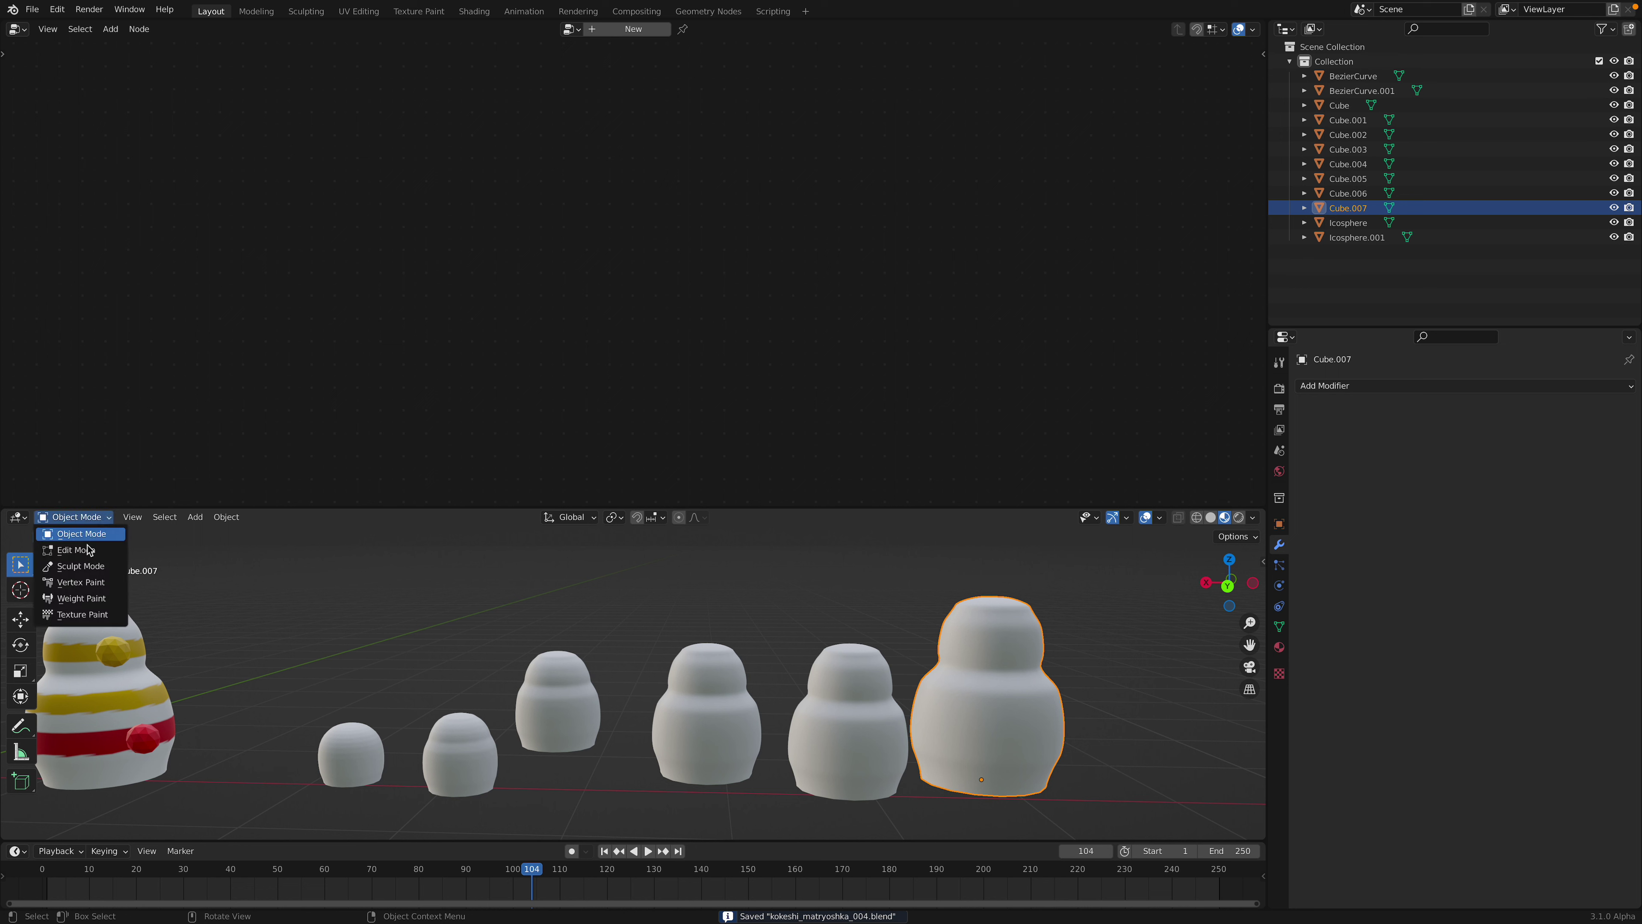
{"action": "left_click", "coordinate": [92, 586]}
{"action": "scroll", "coordinate": [294, 586], "scroll_direction": "up", "scroll_amount": 3}
{"action": "left_click", "coordinate": [193, 540]}
{"action": "left_click", "coordinate": [211, 436]}
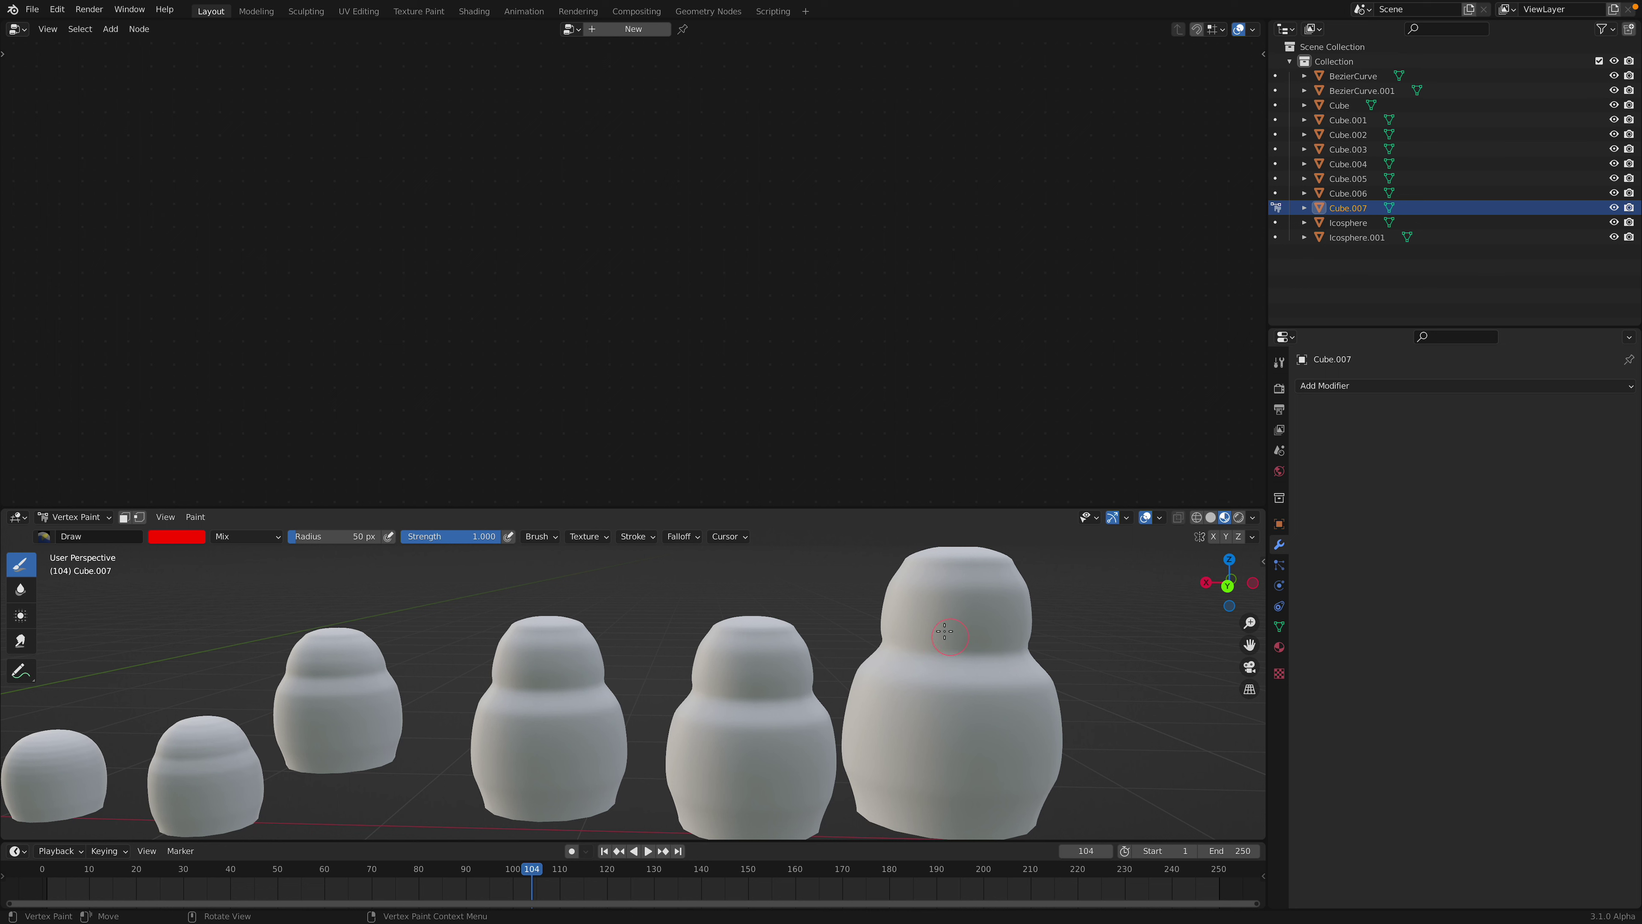
{"action": "right_click", "coordinate": [946, 618]}
{"action": "left_click", "coordinate": [896, 578]}
{"action": "left_click", "coordinate": [75, 516]}
{"action": "left_click", "coordinate": [71, 534]}
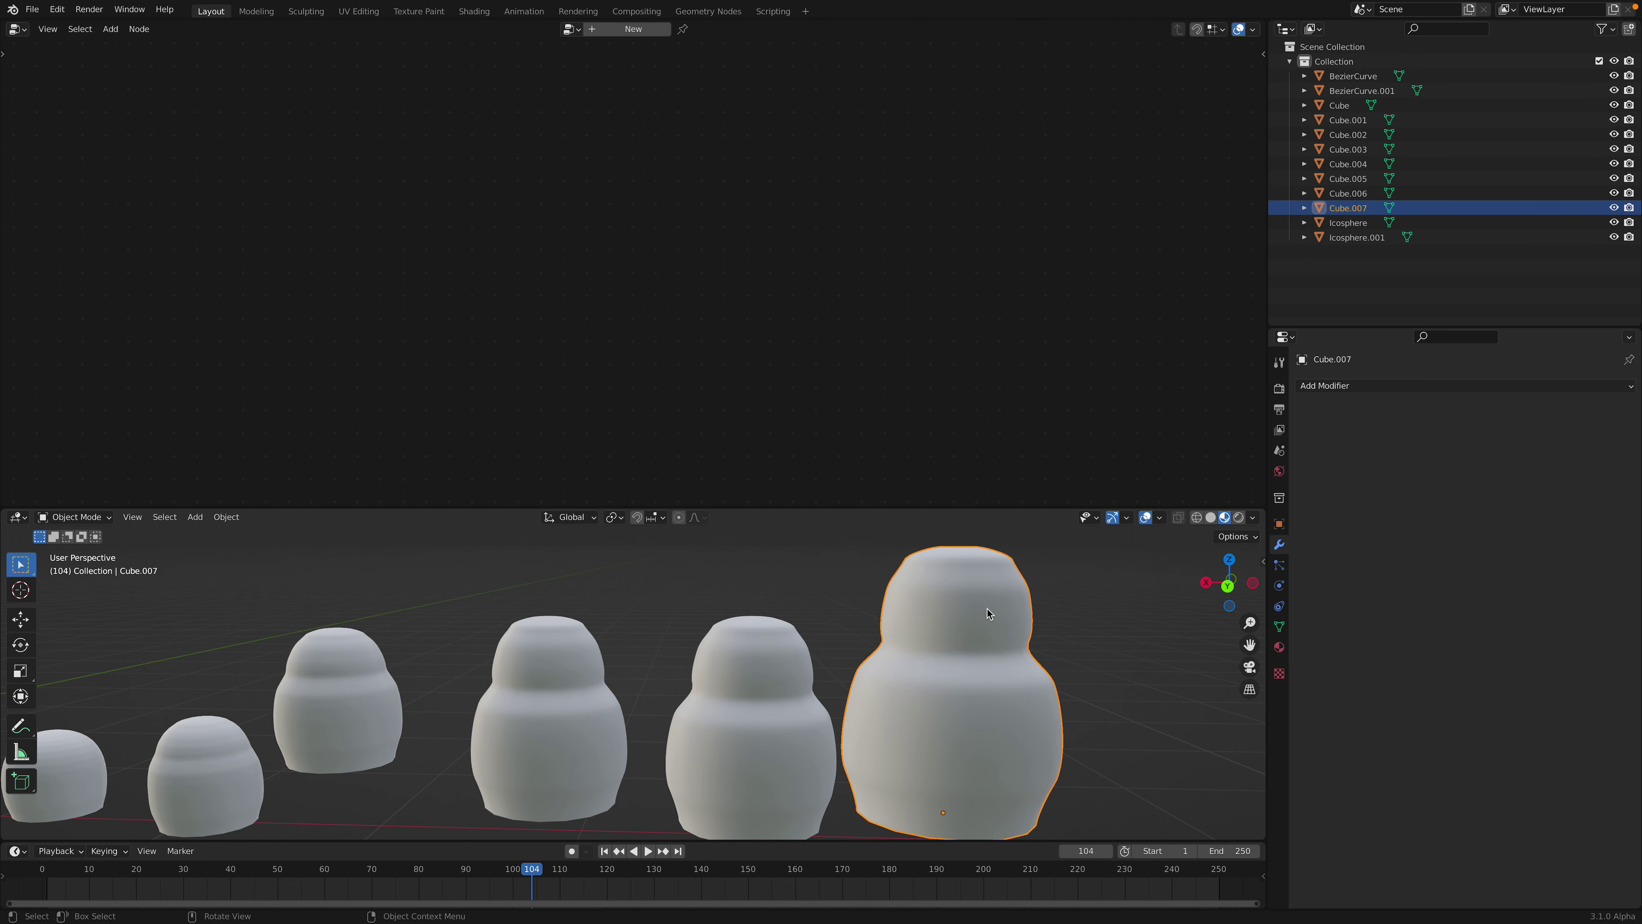
Check the largest doll's vertex color layer and give the doll a new material
{"action": "left_click", "coordinate": [1006, 613]}
{"action": "left_click", "coordinate": [1279, 627]}
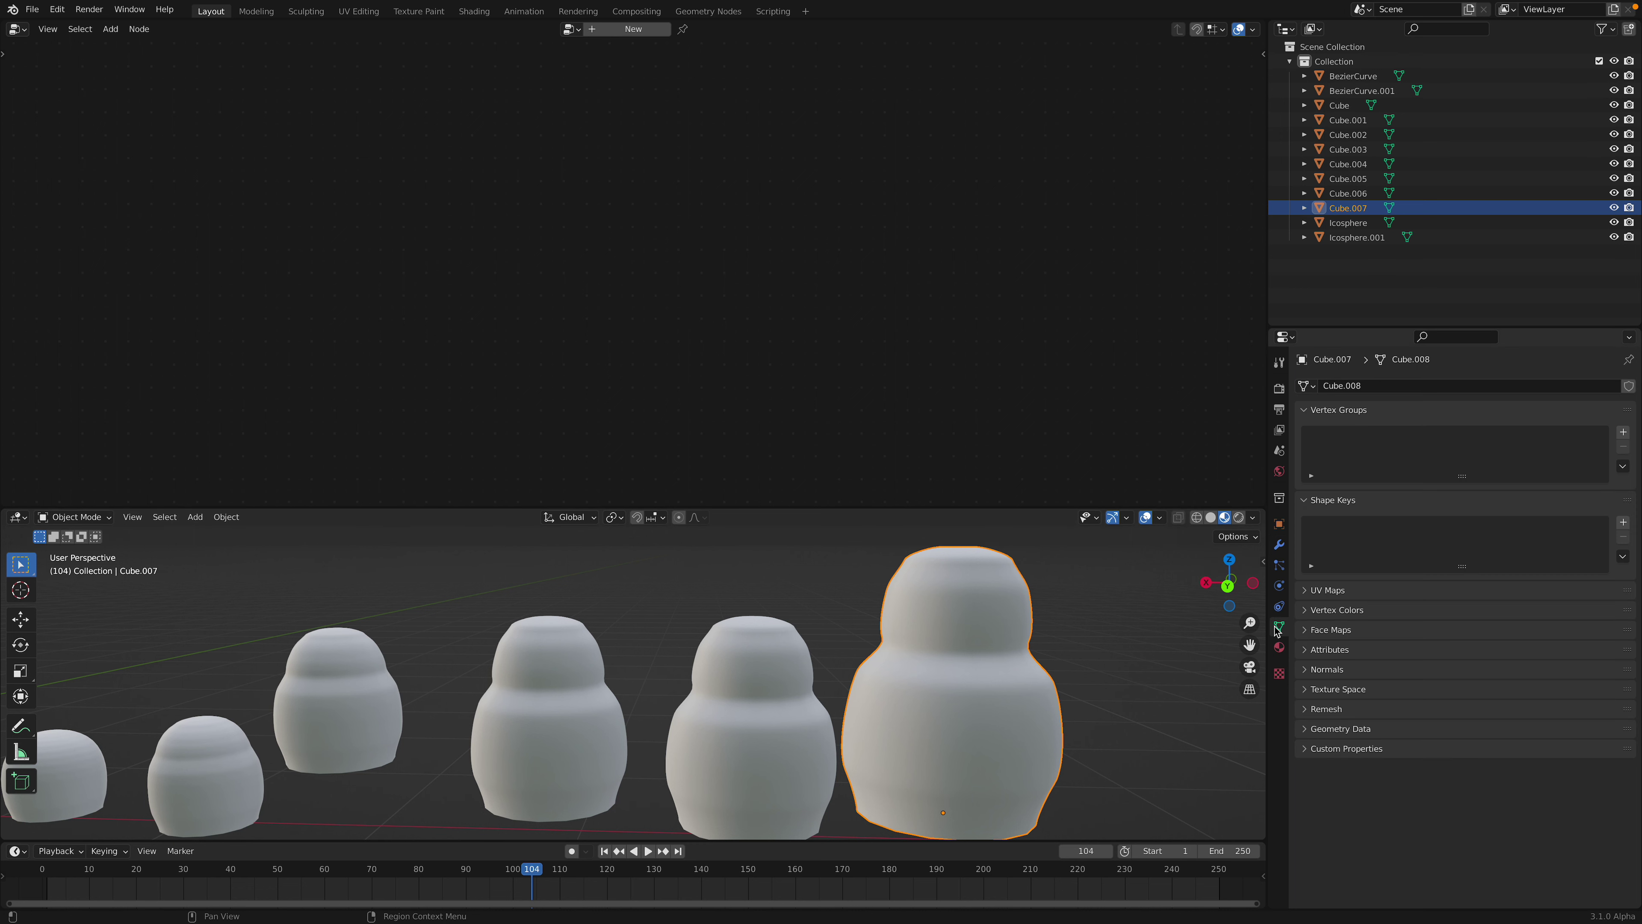
{"action": "left_click", "coordinate": [1336, 610]}
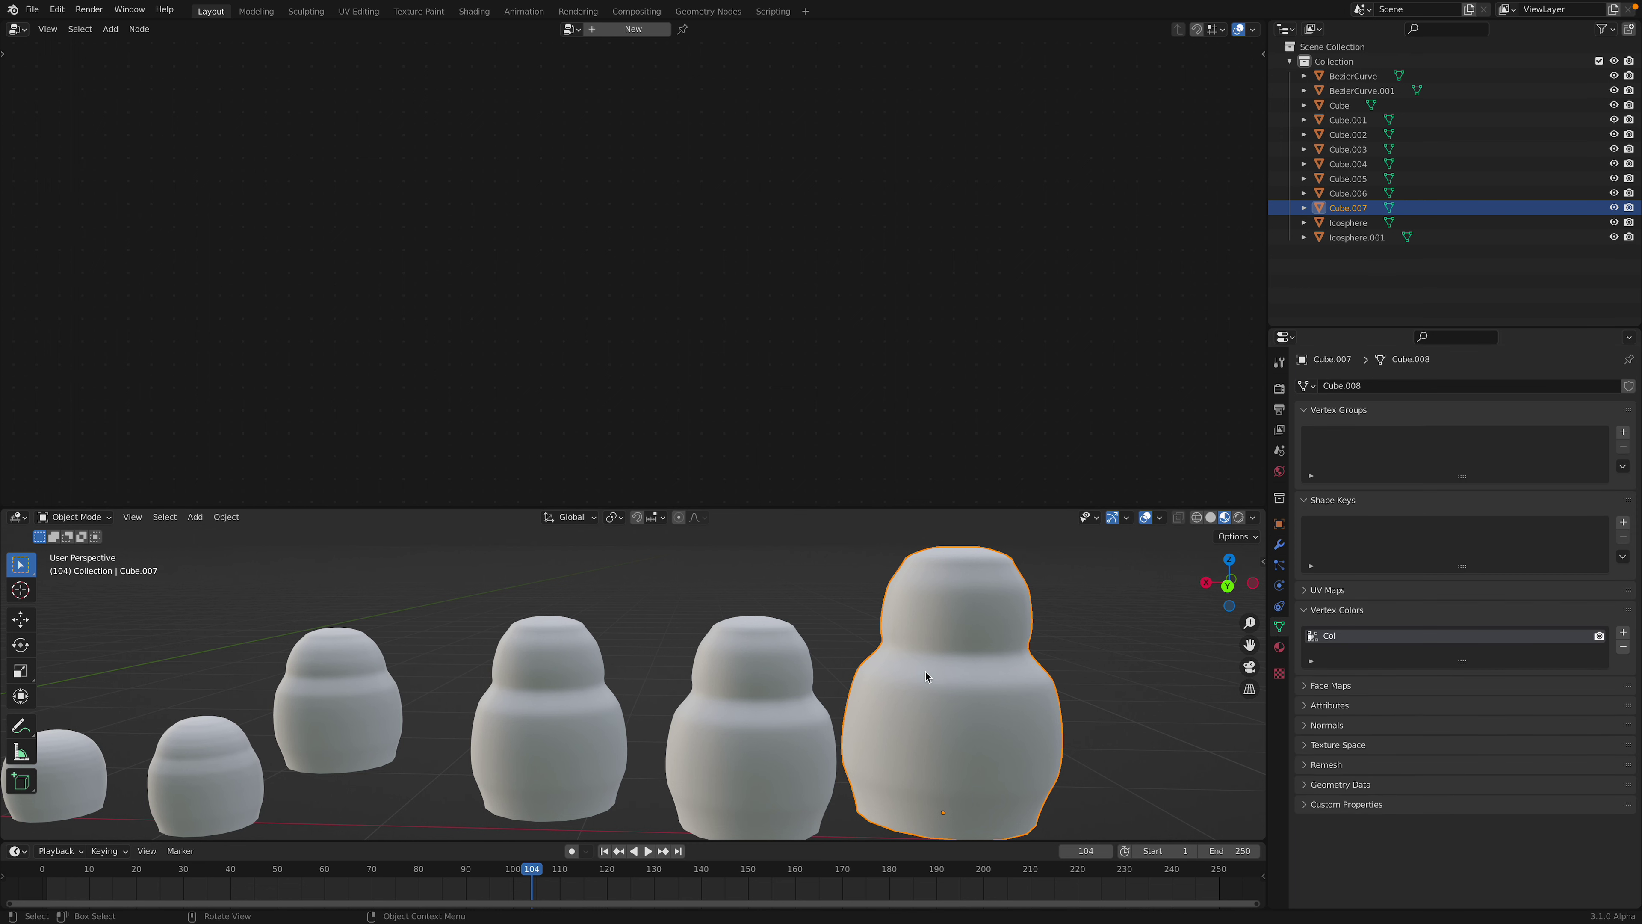
{"action": "scroll", "coordinate": [926, 676], "scroll_direction": "down", "scroll_amount": 2}
{"action": "left_click", "coordinate": [1279, 647]}
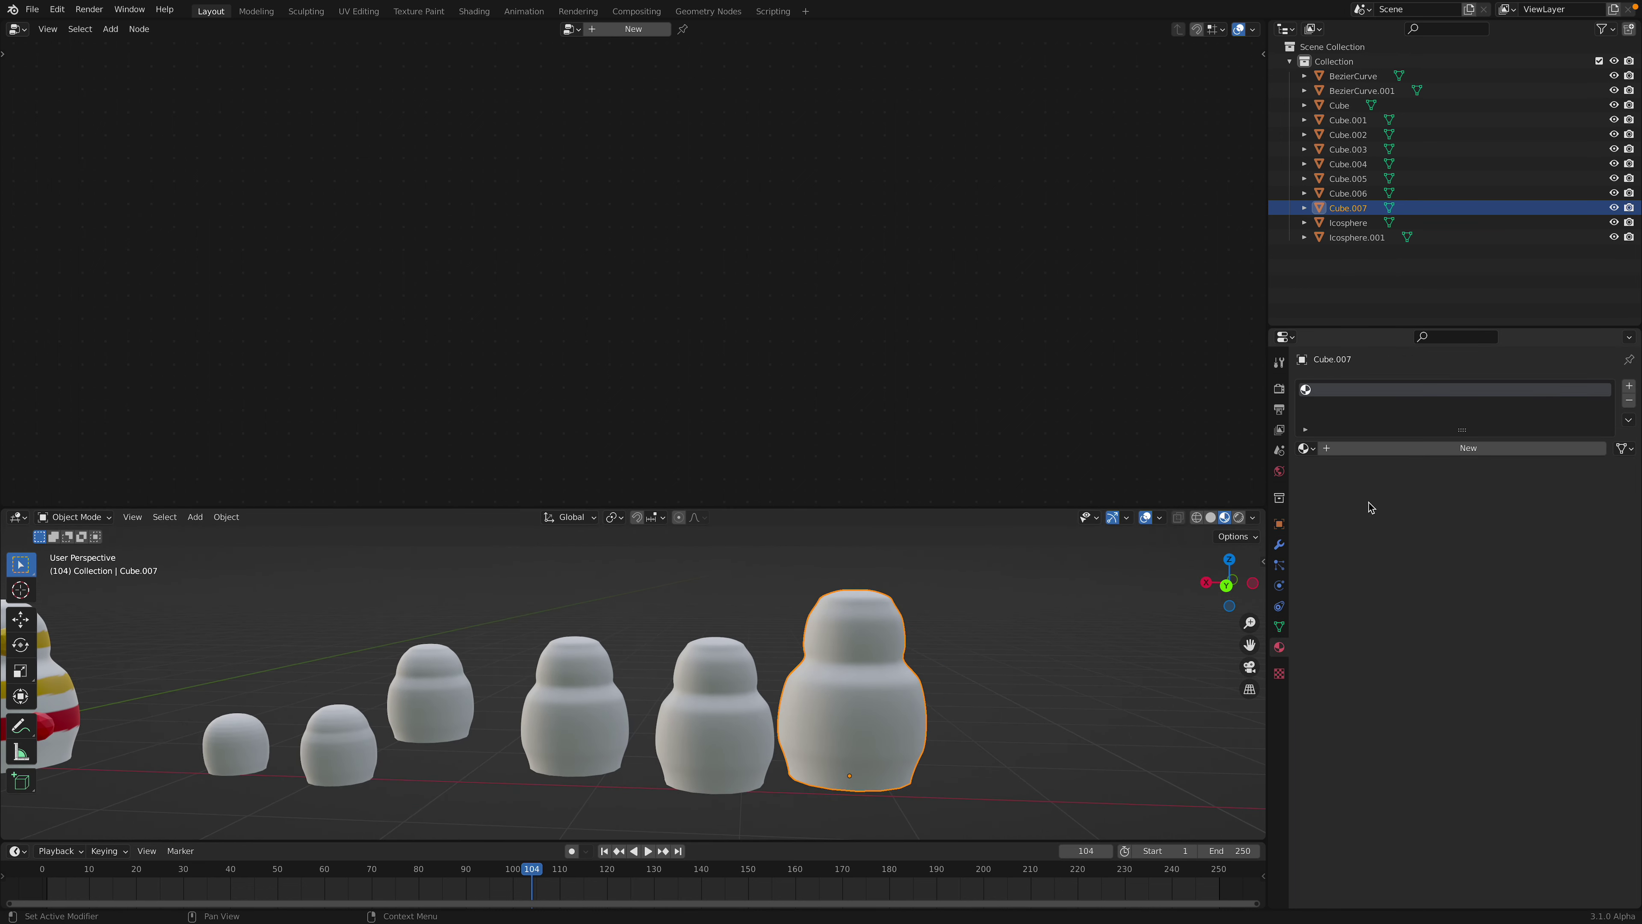
{"action": "left_click", "coordinate": [1452, 448]}
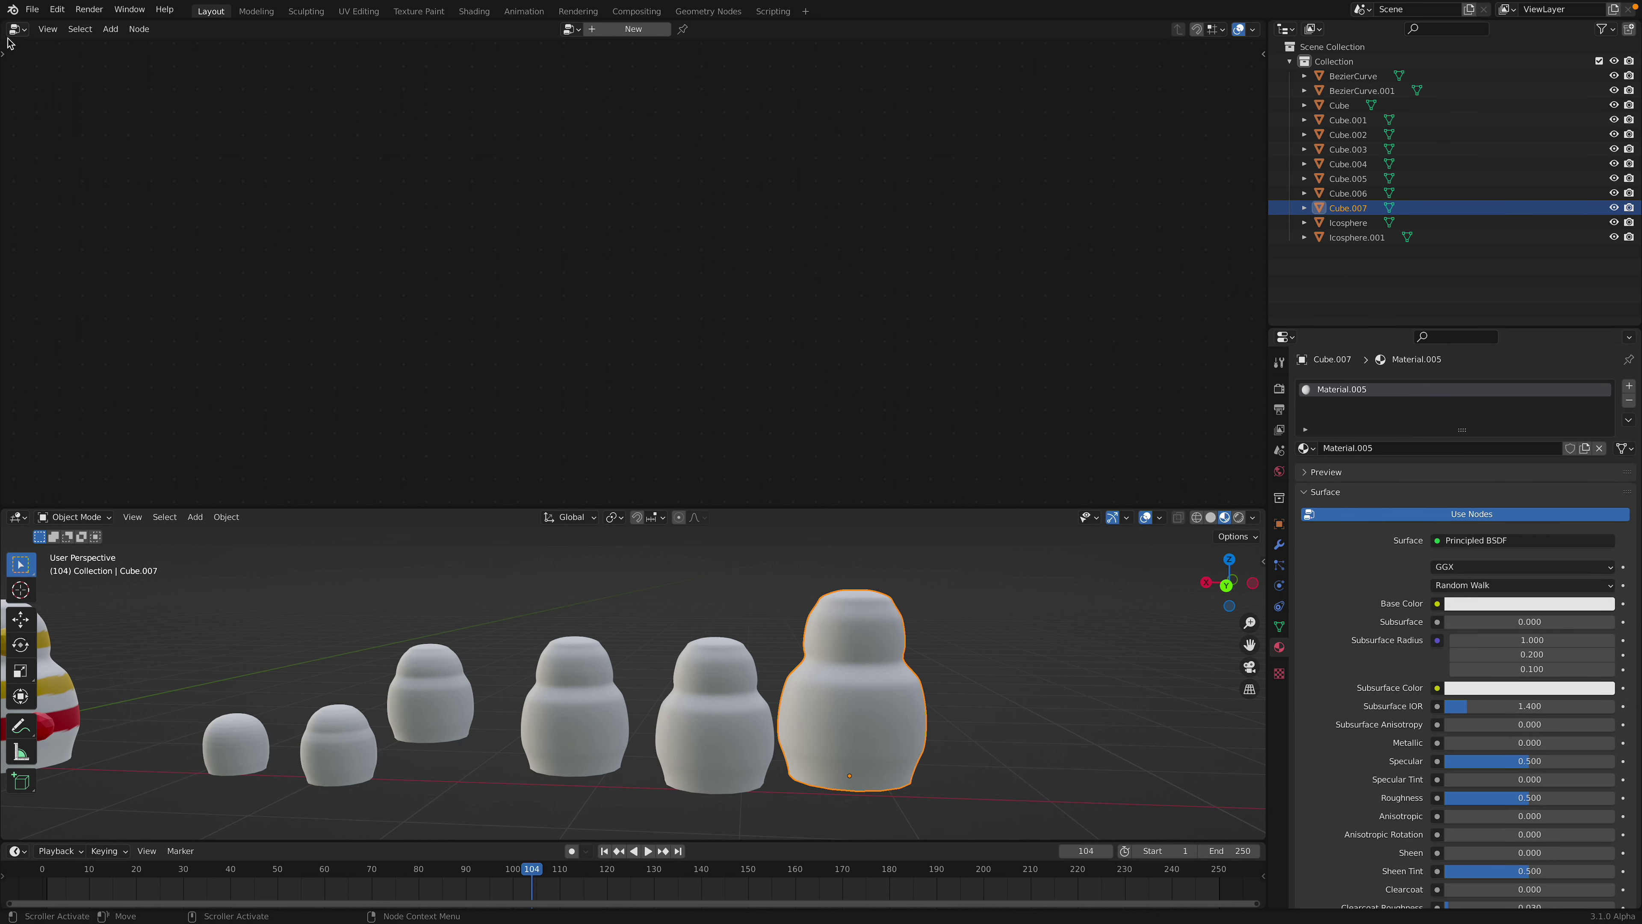
In the doll's shader, add a Vertex Color node using the Col layer, connect its Color to Base Color and save the file
{"action": "left_click", "coordinate": [18, 28]}
{"action": "left_click", "coordinate": [65, 184]}
{"action": "key", "text": "shift+a"}
{"action": "type", "text": "ve"}
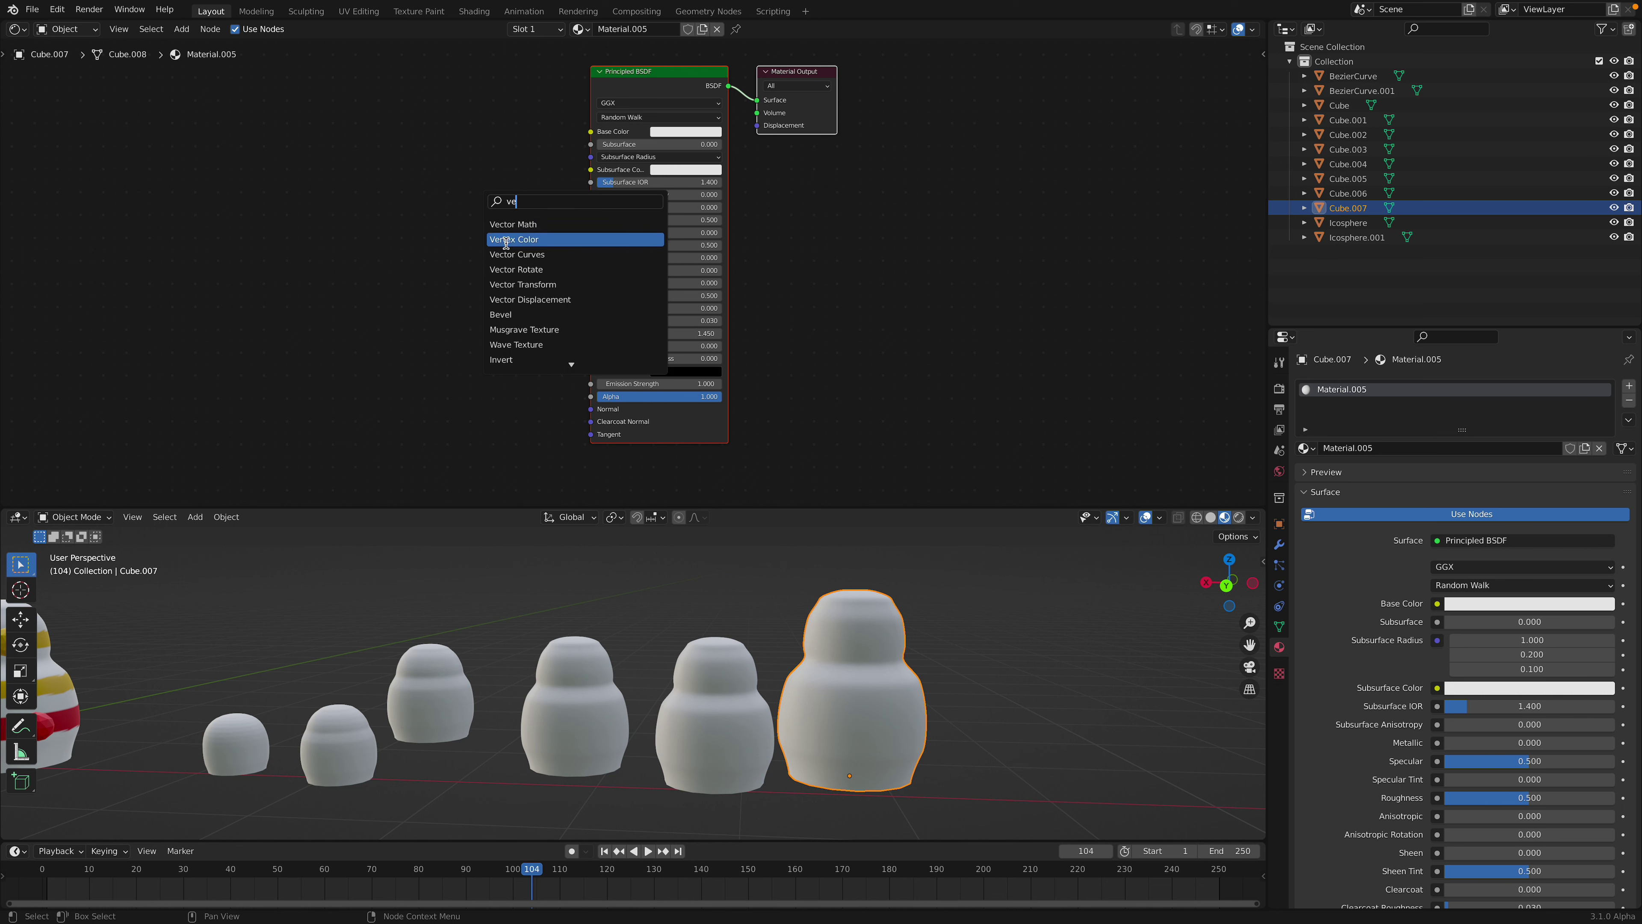
{"action": "left_click", "coordinate": [506, 240]}
{"action": "left_click", "coordinate": [523, 167]}
{"action": "left_click", "coordinate": [520, 187]}
{"action": "left_click_drag", "start_coordinate": [545, 139], "coordinate": [591, 131]}
{"action": "key", "text": "ctrl+s"}
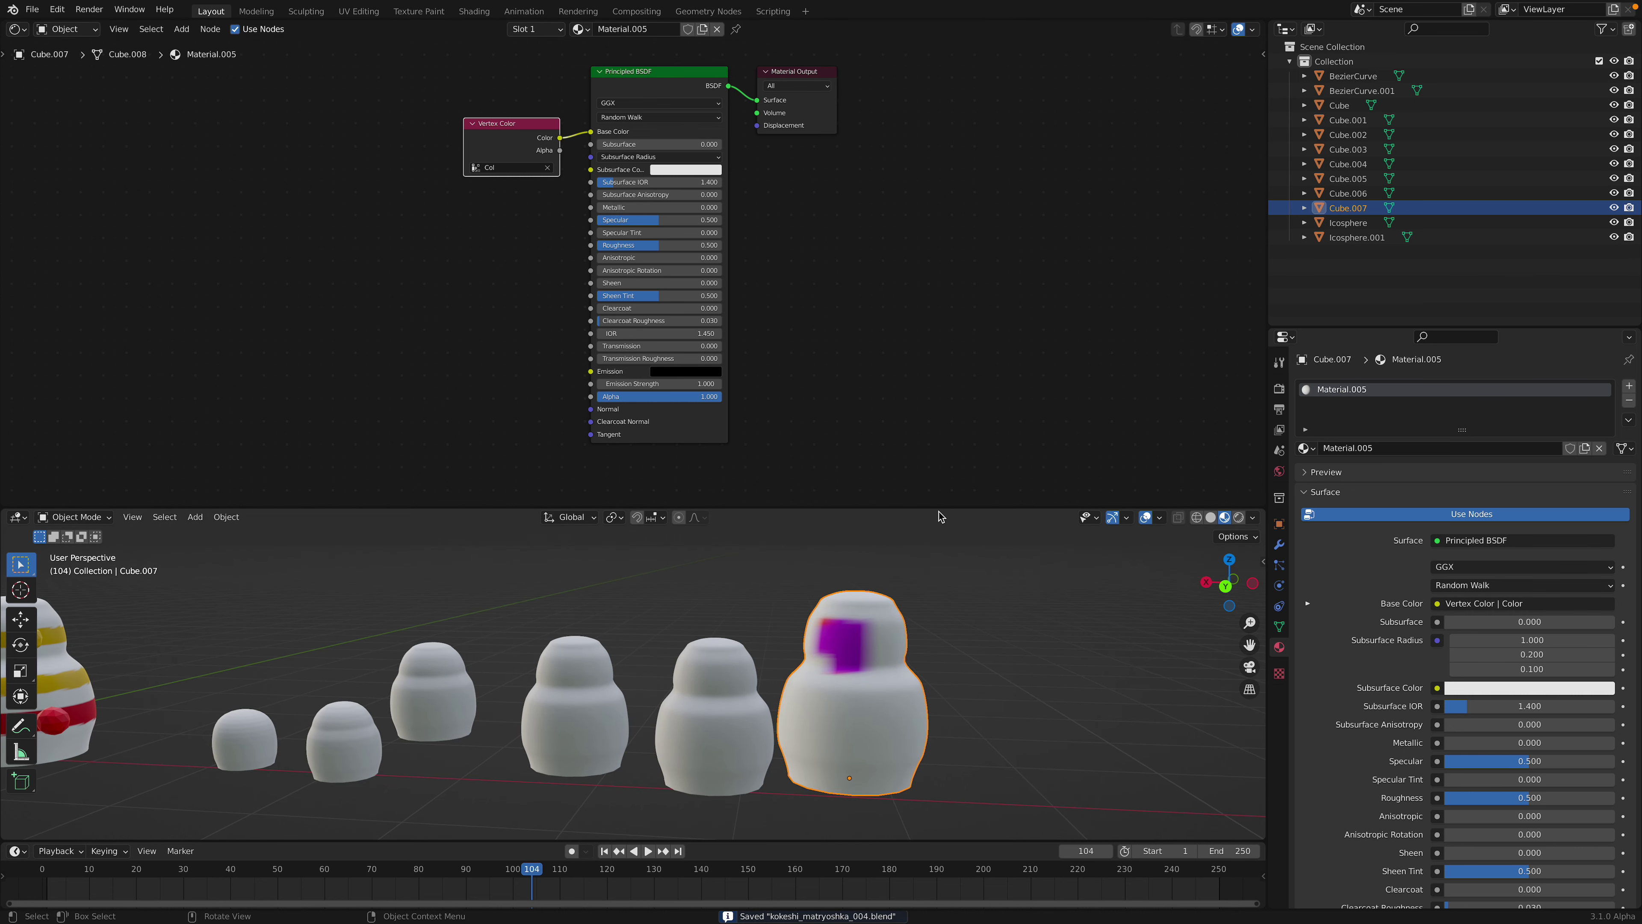
Enlarge the 3D viewport and vertex-paint purple, blue and yellow strokes across the largest doll's neck and body
{"action": "left_click_drag", "start_coordinate": [938, 509], "coordinate": [938, 350]}
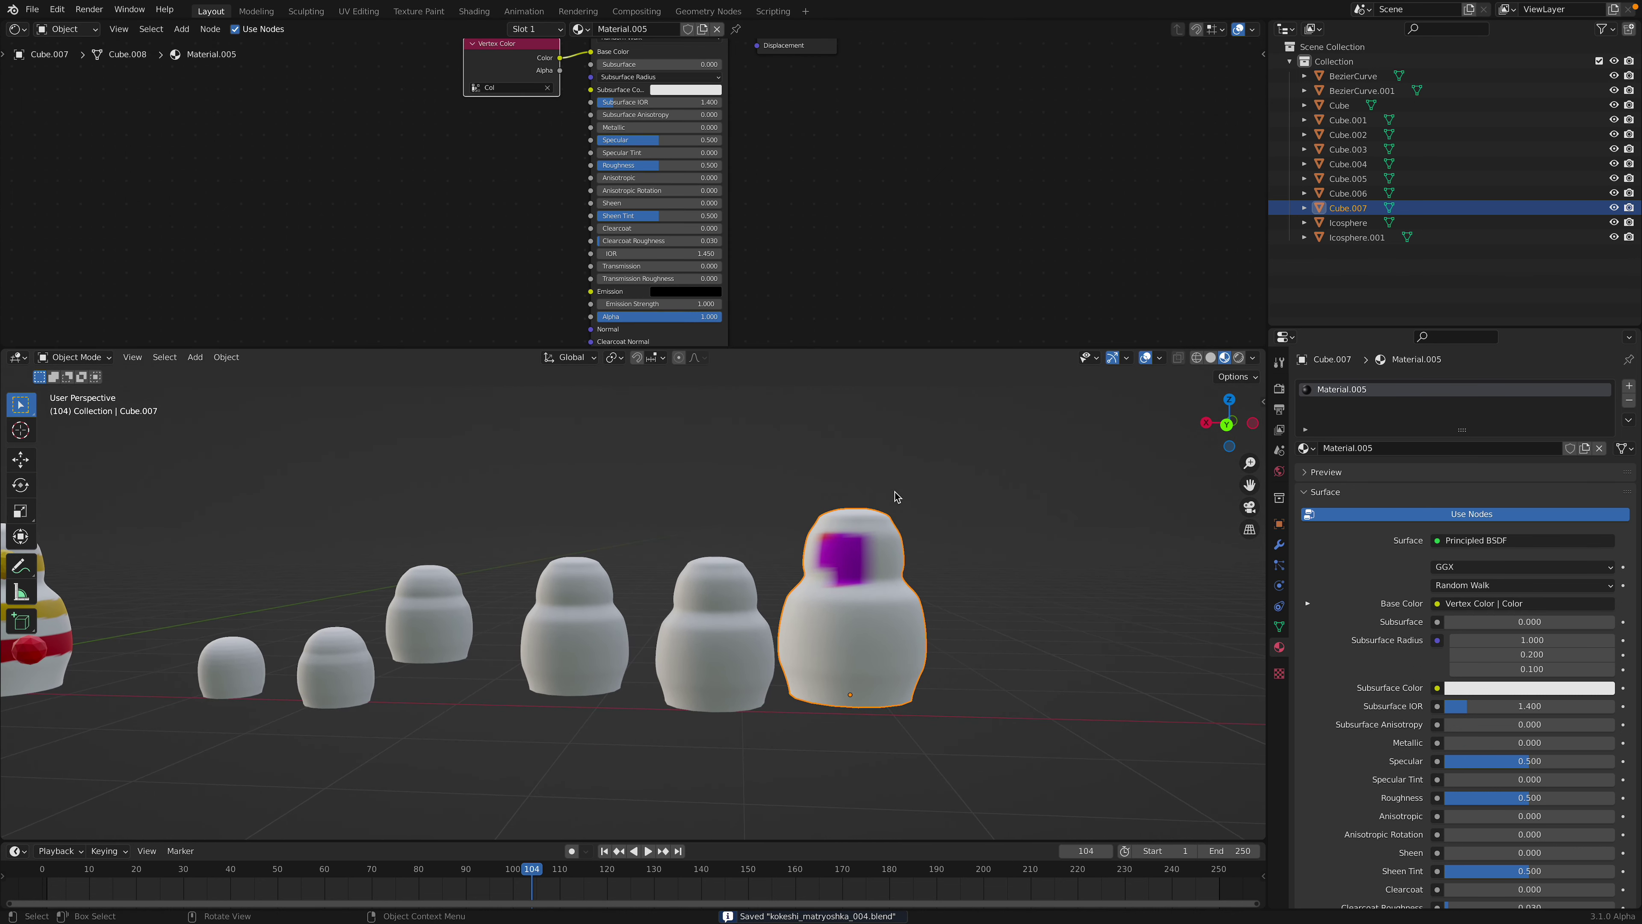
{"action": "left_click", "coordinate": [73, 357]}
{"action": "left_click", "coordinate": [85, 421]}
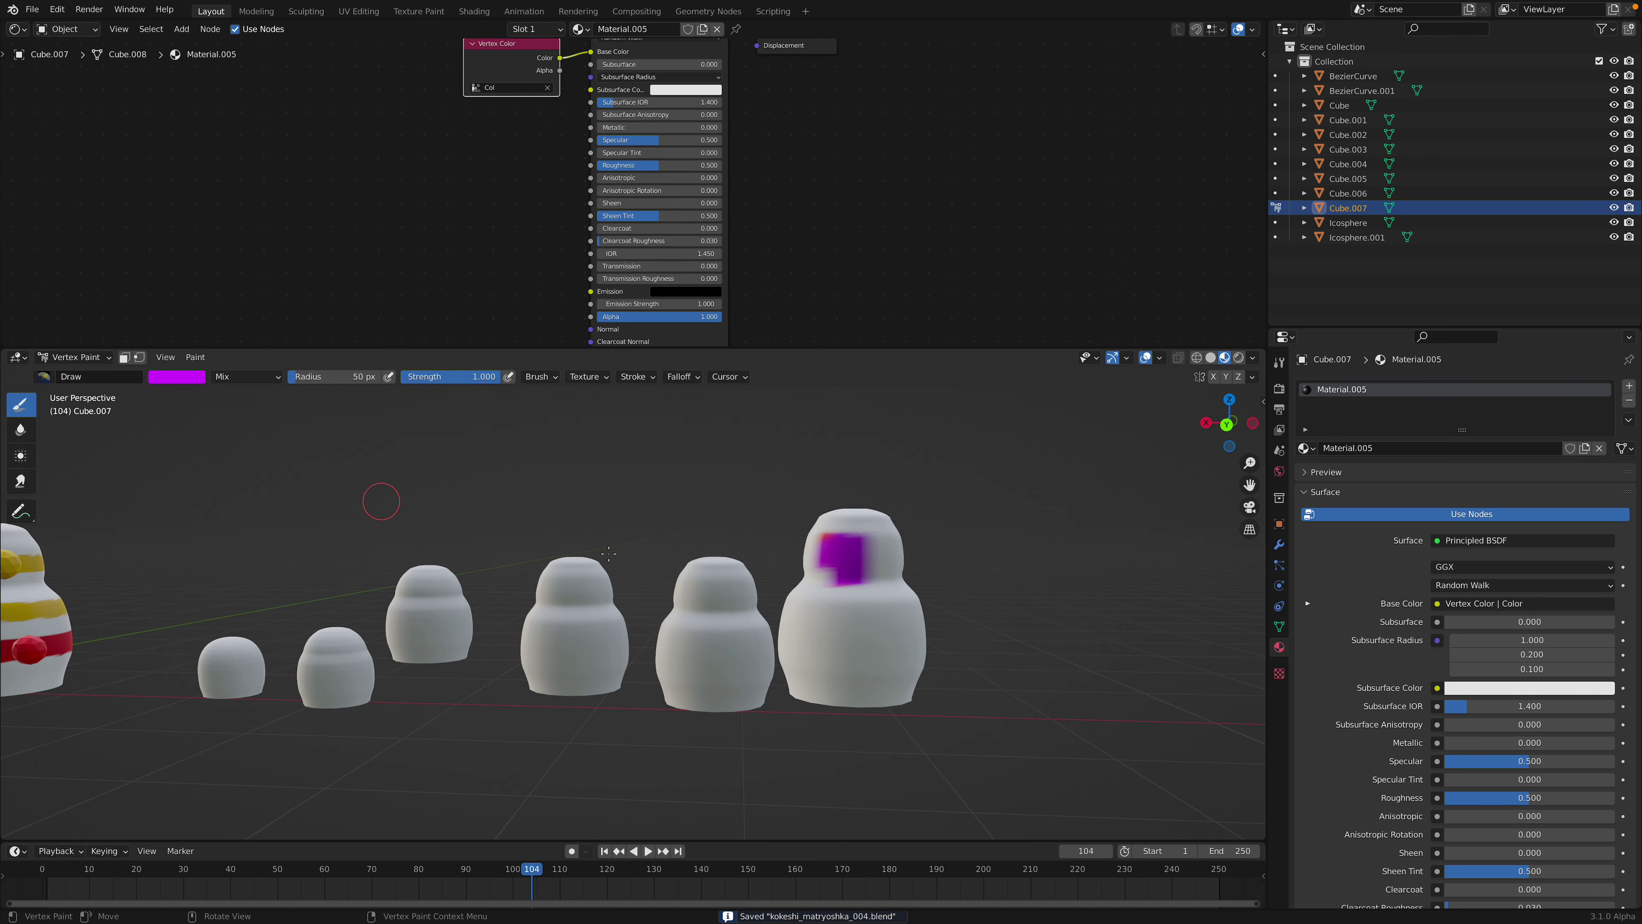
{"action": "left_click_drag", "start_coordinate": [881, 615], "coordinate": [834, 618]}
{"action": "right_click", "coordinate": [869, 605]}
{"action": "left_click_drag", "start_coordinate": [792, 498], "coordinate": [784, 480]}
{"action": "mouse_move", "coordinate": [908, 581]}
{"action": "left_mouse_down"}
{"action": "mouse_move", "coordinate": [867, 573]}
{"action": "mouse_move", "coordinate": [843, 663]}
{"action": "mouse_move", "coordinate": [814, 621]}
{"action": "left_mouse_up"}
{"action": "right_click", "coordinate": [836, 638]}
{"action": "left_click", "coordinate": [750, 587]}
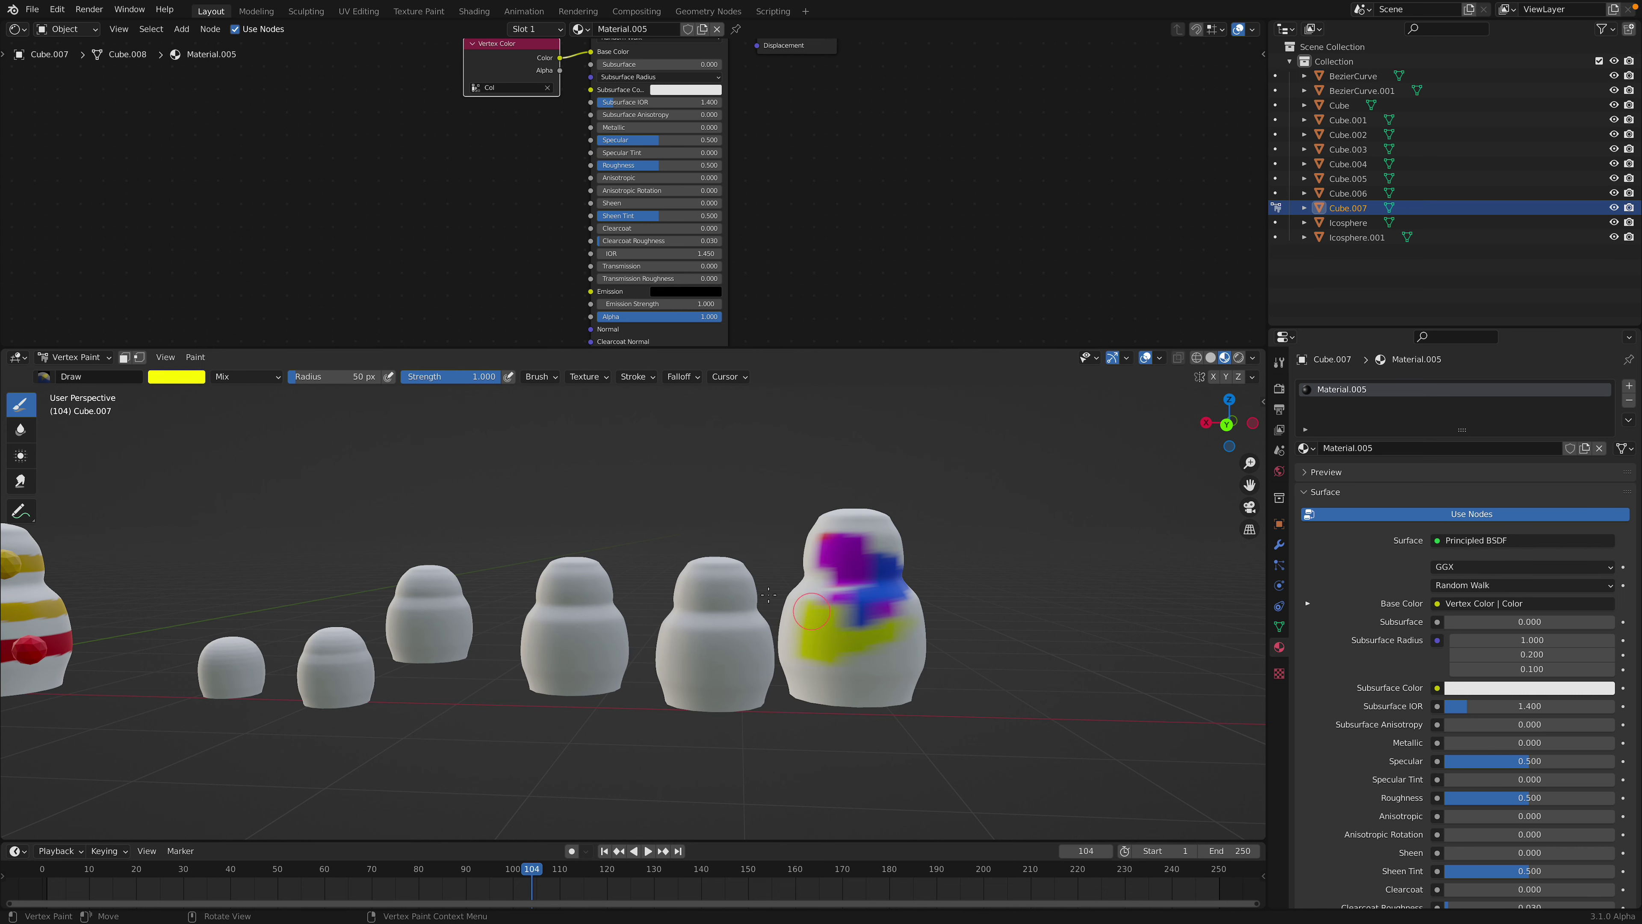
{"action": "left_click", "coordinate": [68, 360]}
{"action": "left_click", "coordinate": [71, 370]}
Duplicate the unpainted doll next to the painted one and place the copy on the painted doll's far side
{"action": "left_click", "coordinate": [712, 597]}
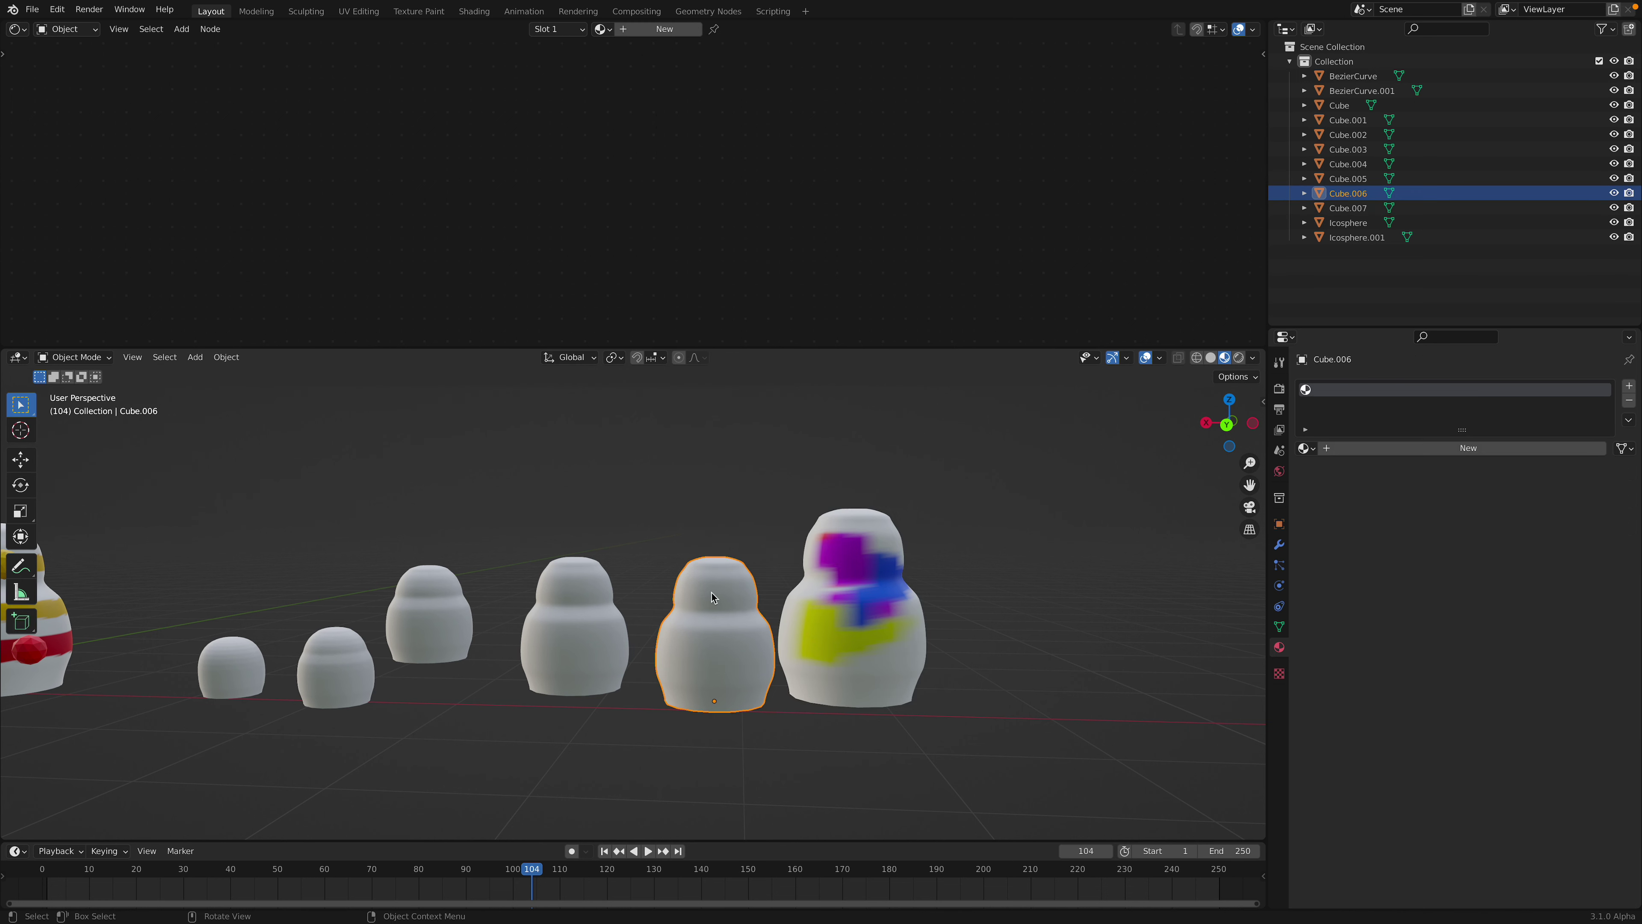
{"action": "middle_click_drag", "start_coordinate": [712, 597], "coordinate": [595, 581], "text": "shift"}
{"action": "key", "text": "shift+d"}
{"action": "left_click", "coordinate": [926, 563]}
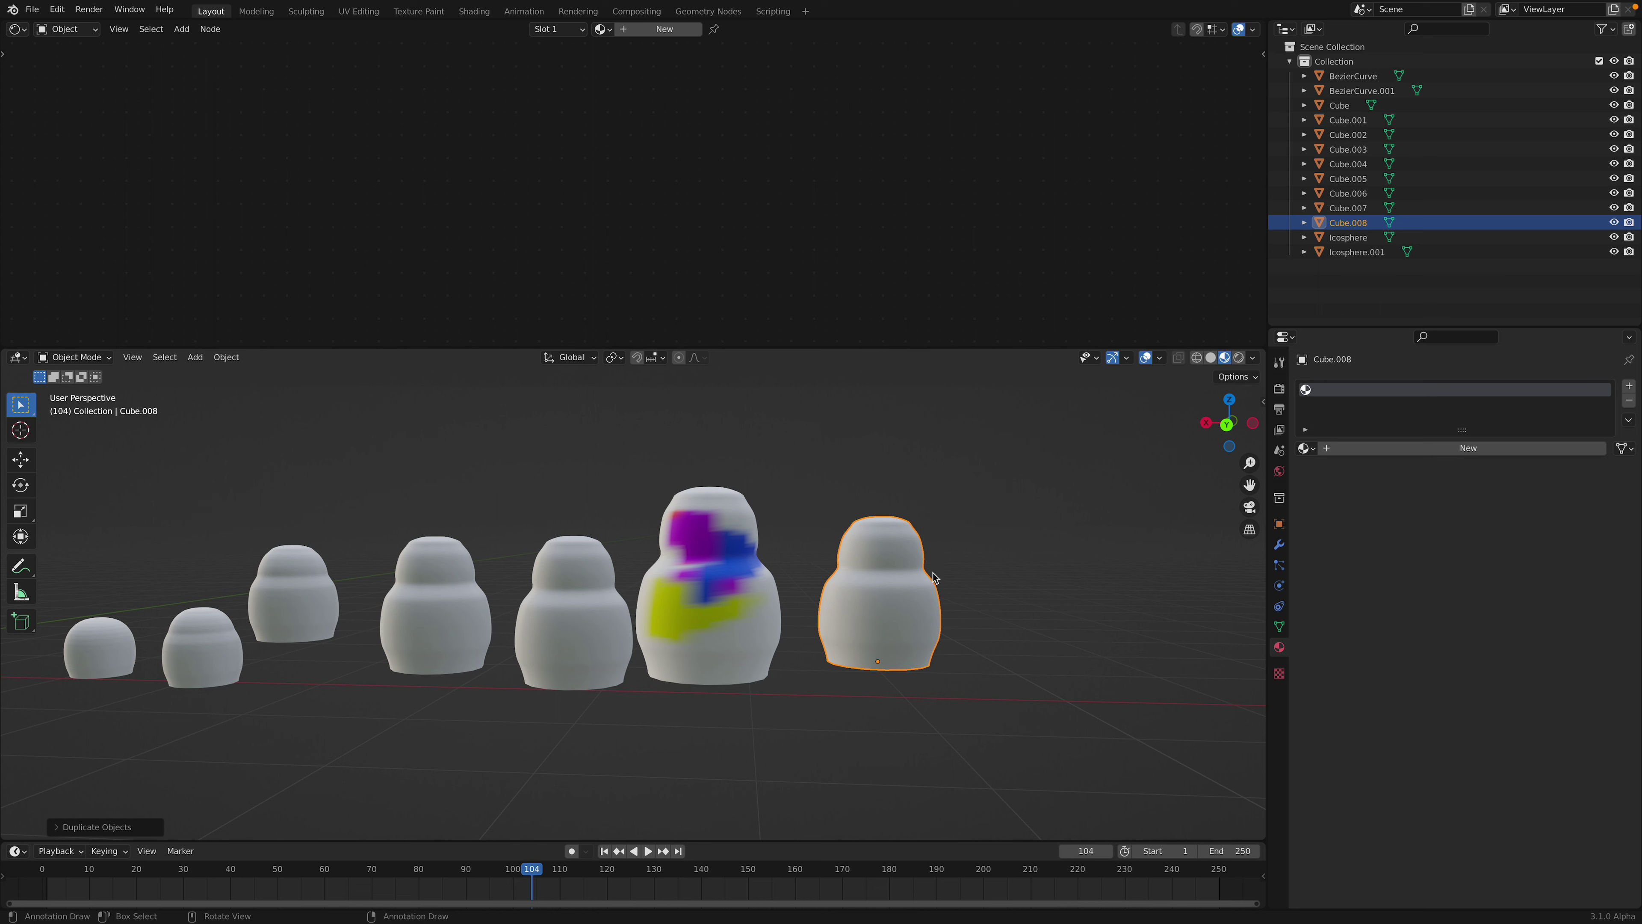
{"action": "scroll", "coordinate": [933, 577], "scroll_direction": "up", "scroll_amount": 2}
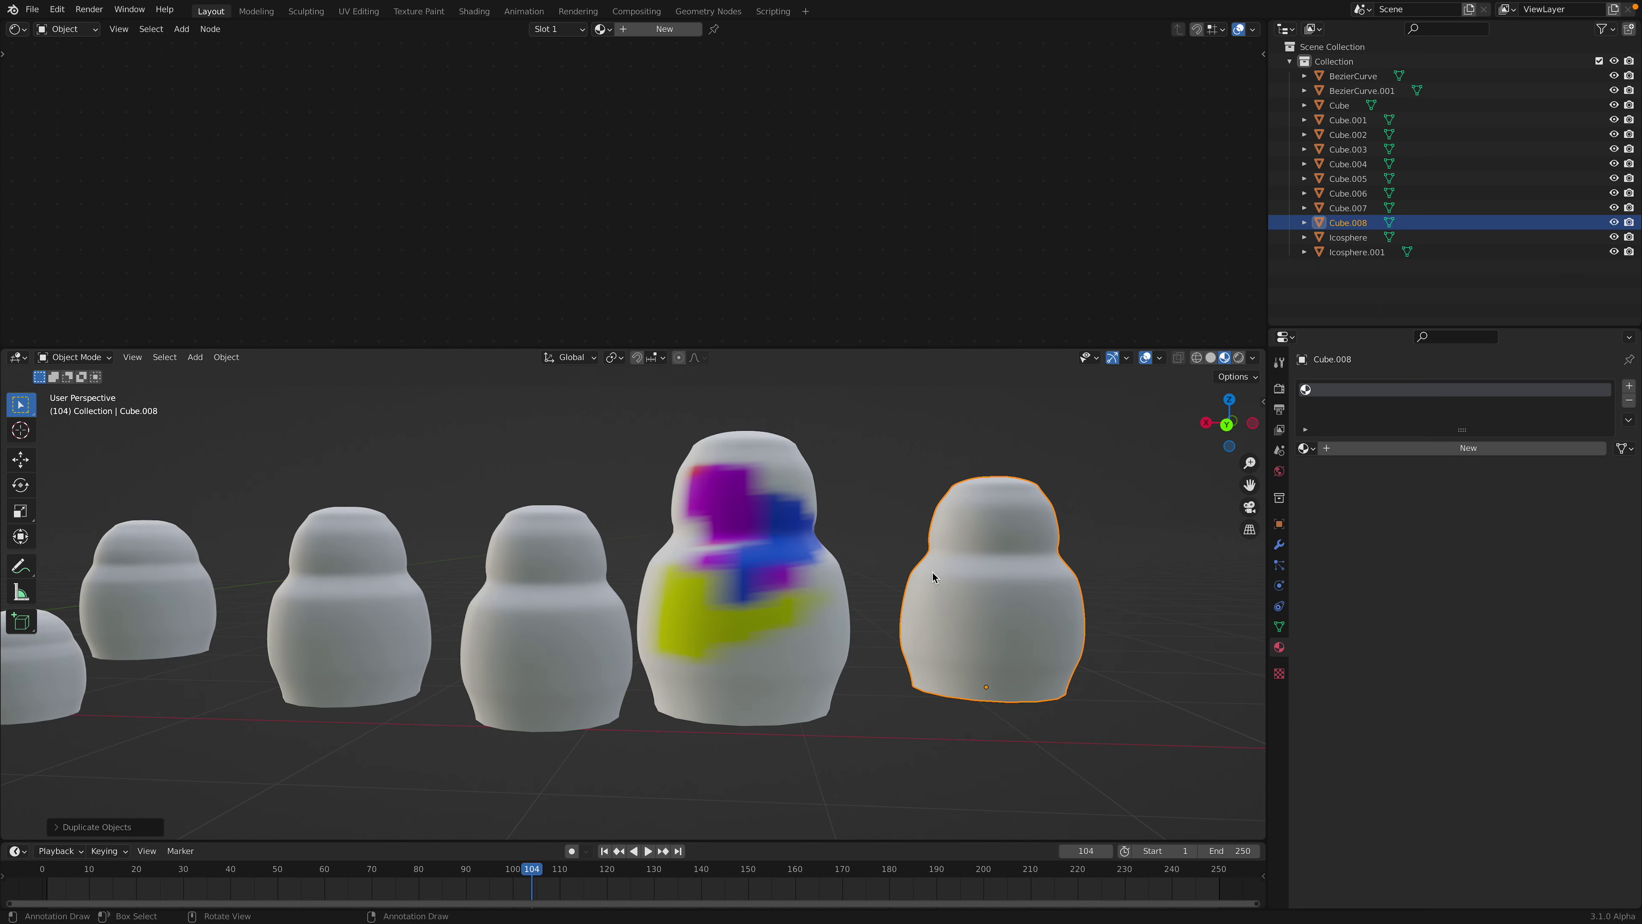
Unwrap the whole mesh of the duplicated doll with Smart UV Project and return to Object Mode
{"action": "key", "text": "Tab"}
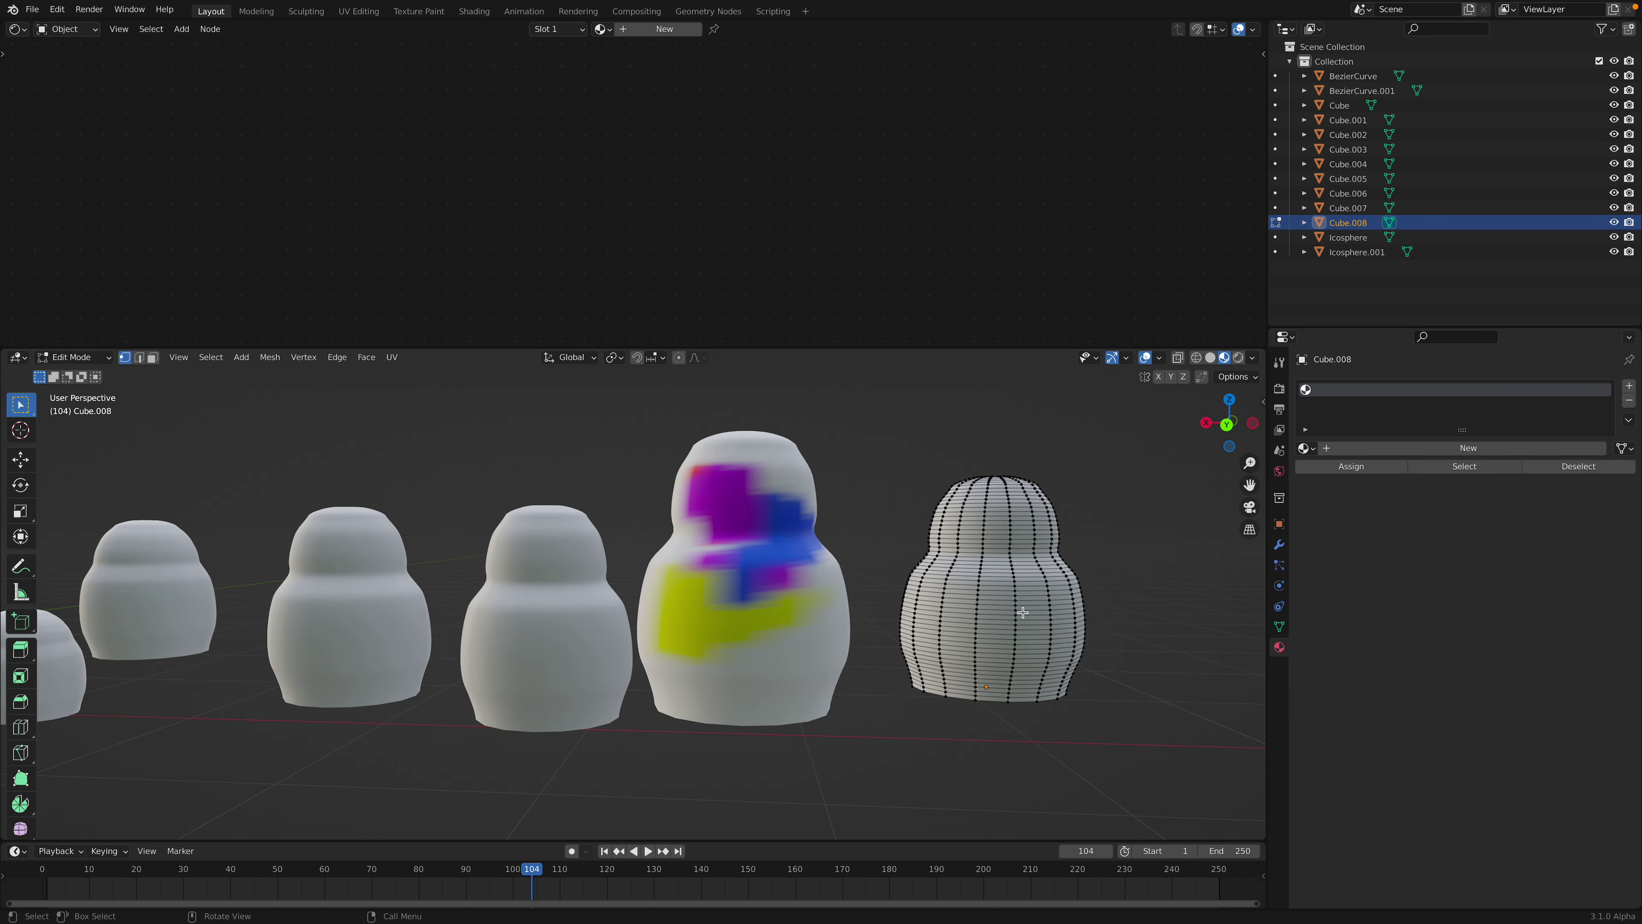
{"action": "key", "text": "a"}
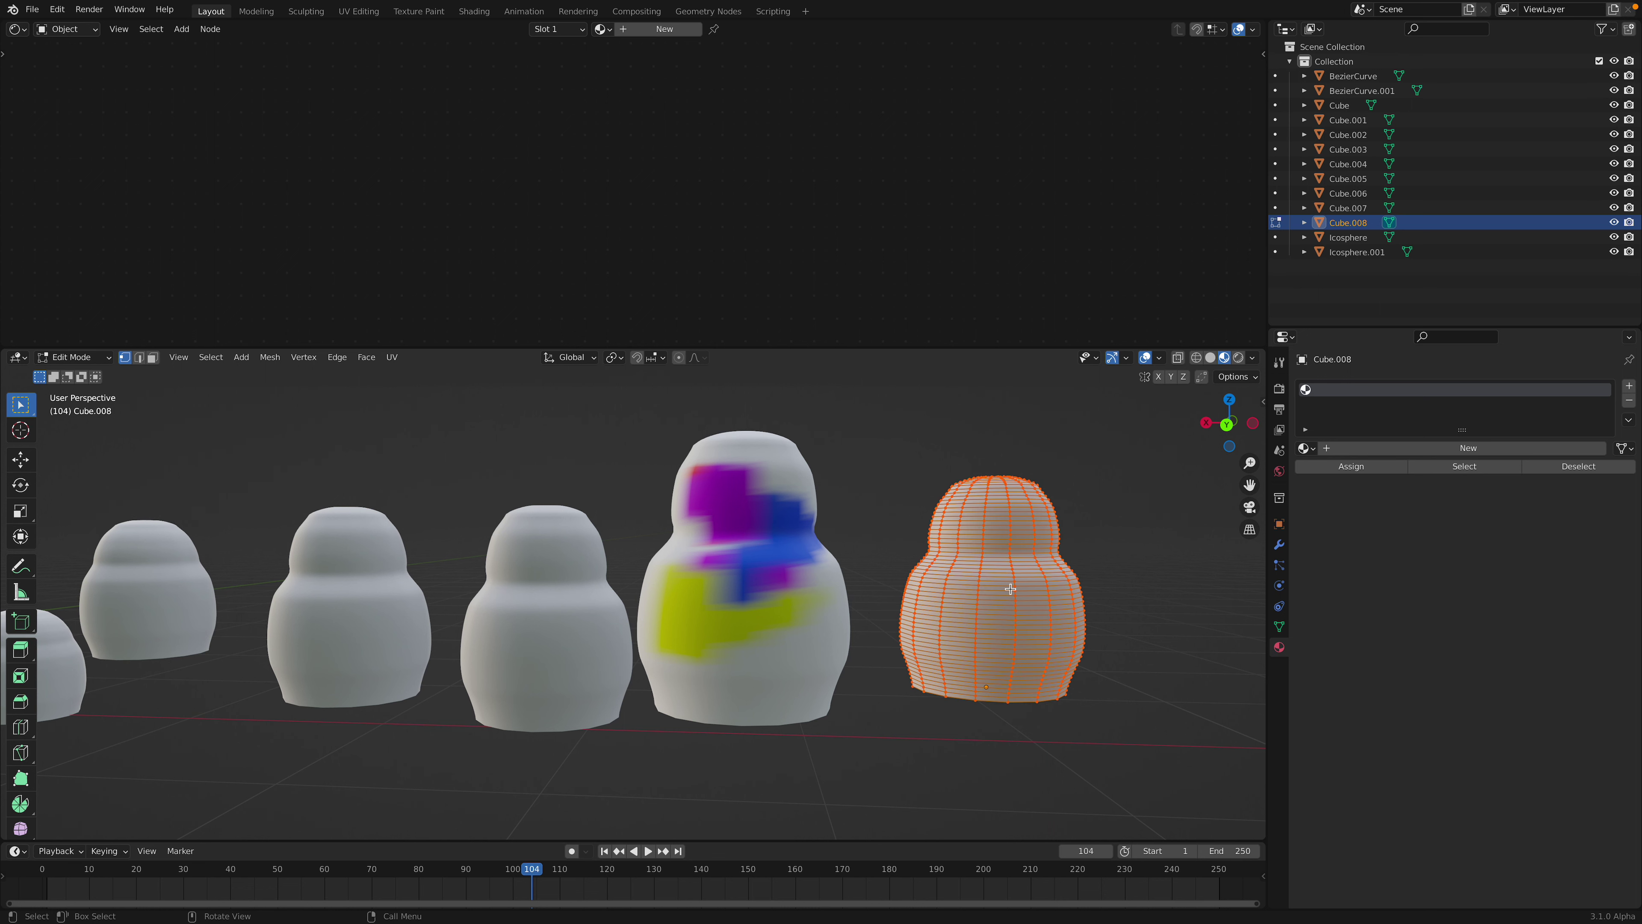
{"action": "key", "text": "F3"}
{"action": "type", "text": "smart"}
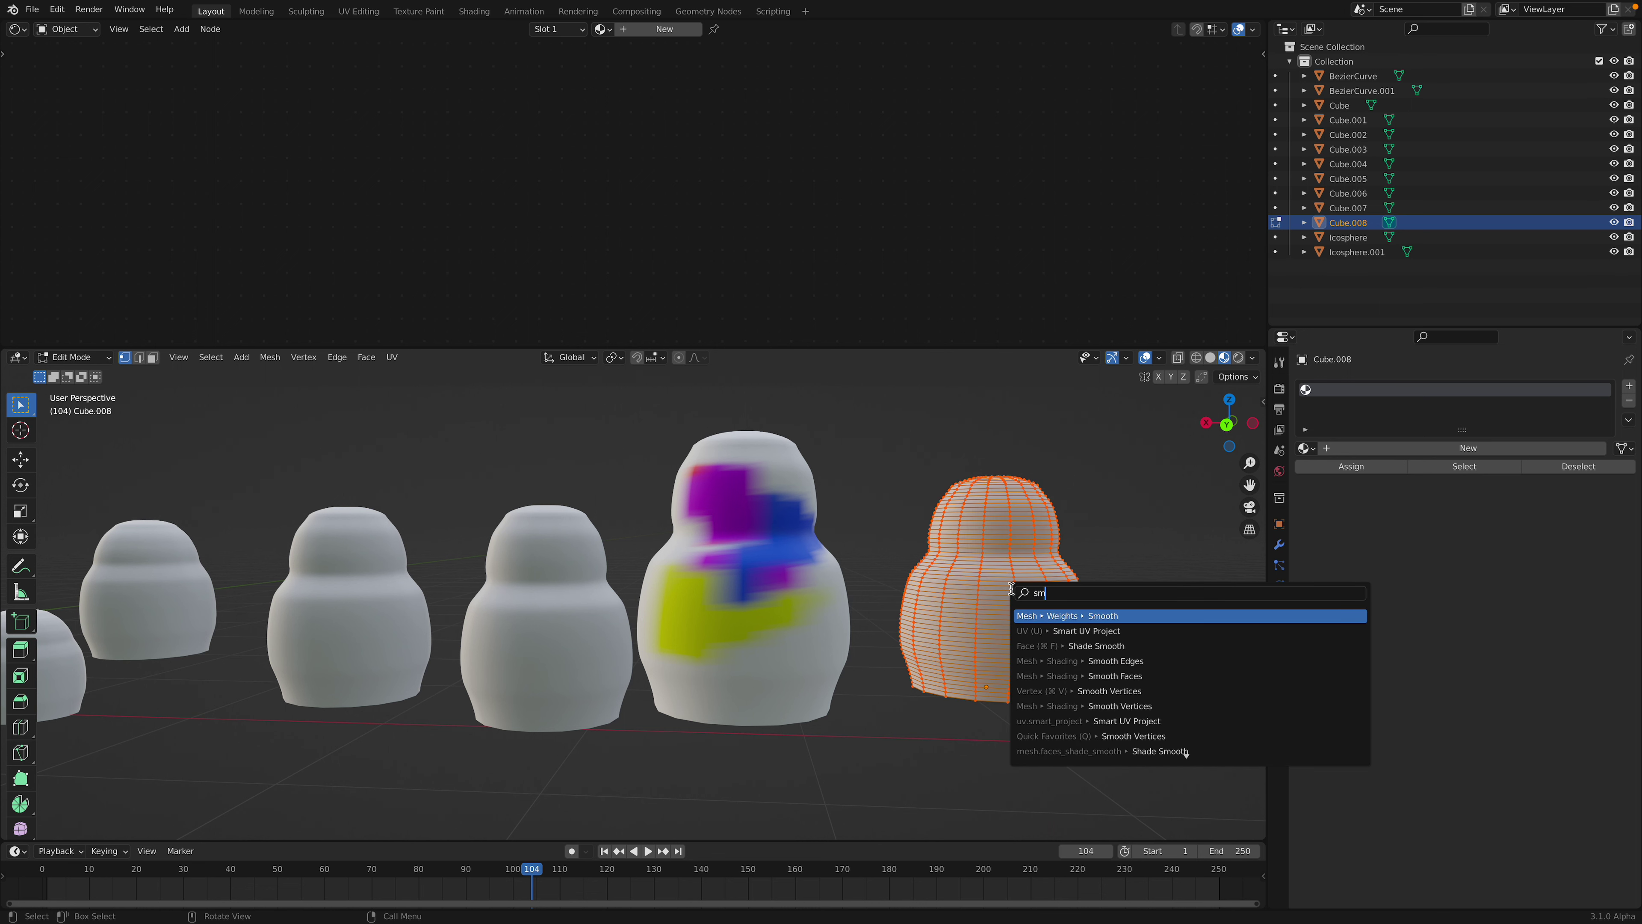
{"action": "key", "text": "Return"}
{"action": "left_click", "coordinate": [1021, 705]}
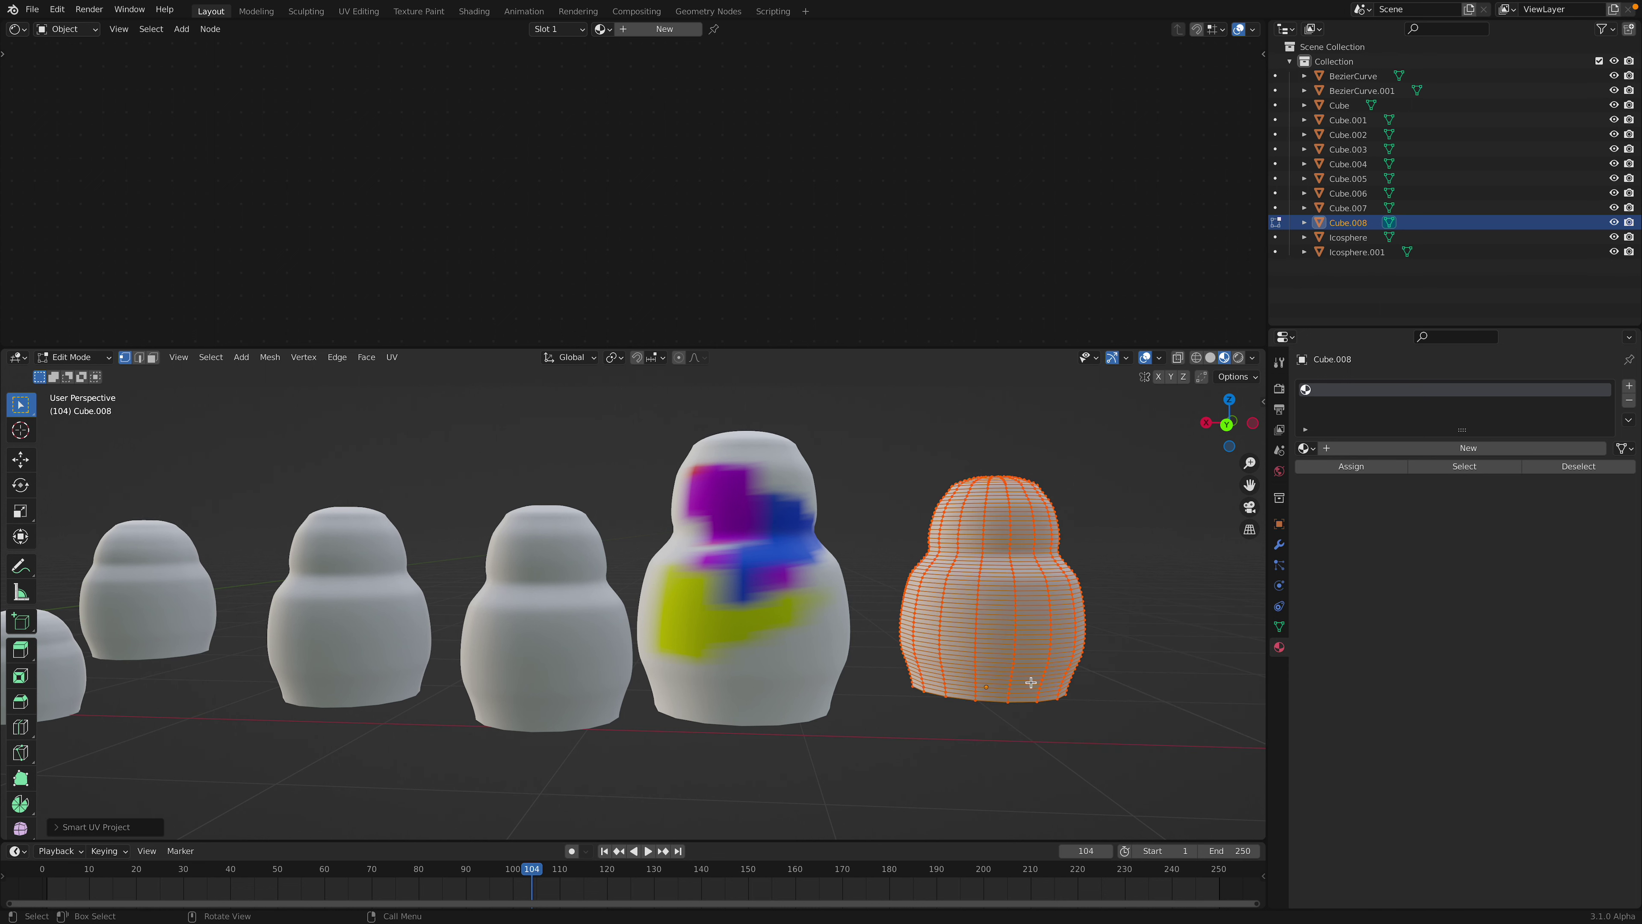
{"action": "key", "text": "Tab"}
{"action": "middle_click_drag", "start_coordinate": [998, 584], "coordinate": [1035, 588]}
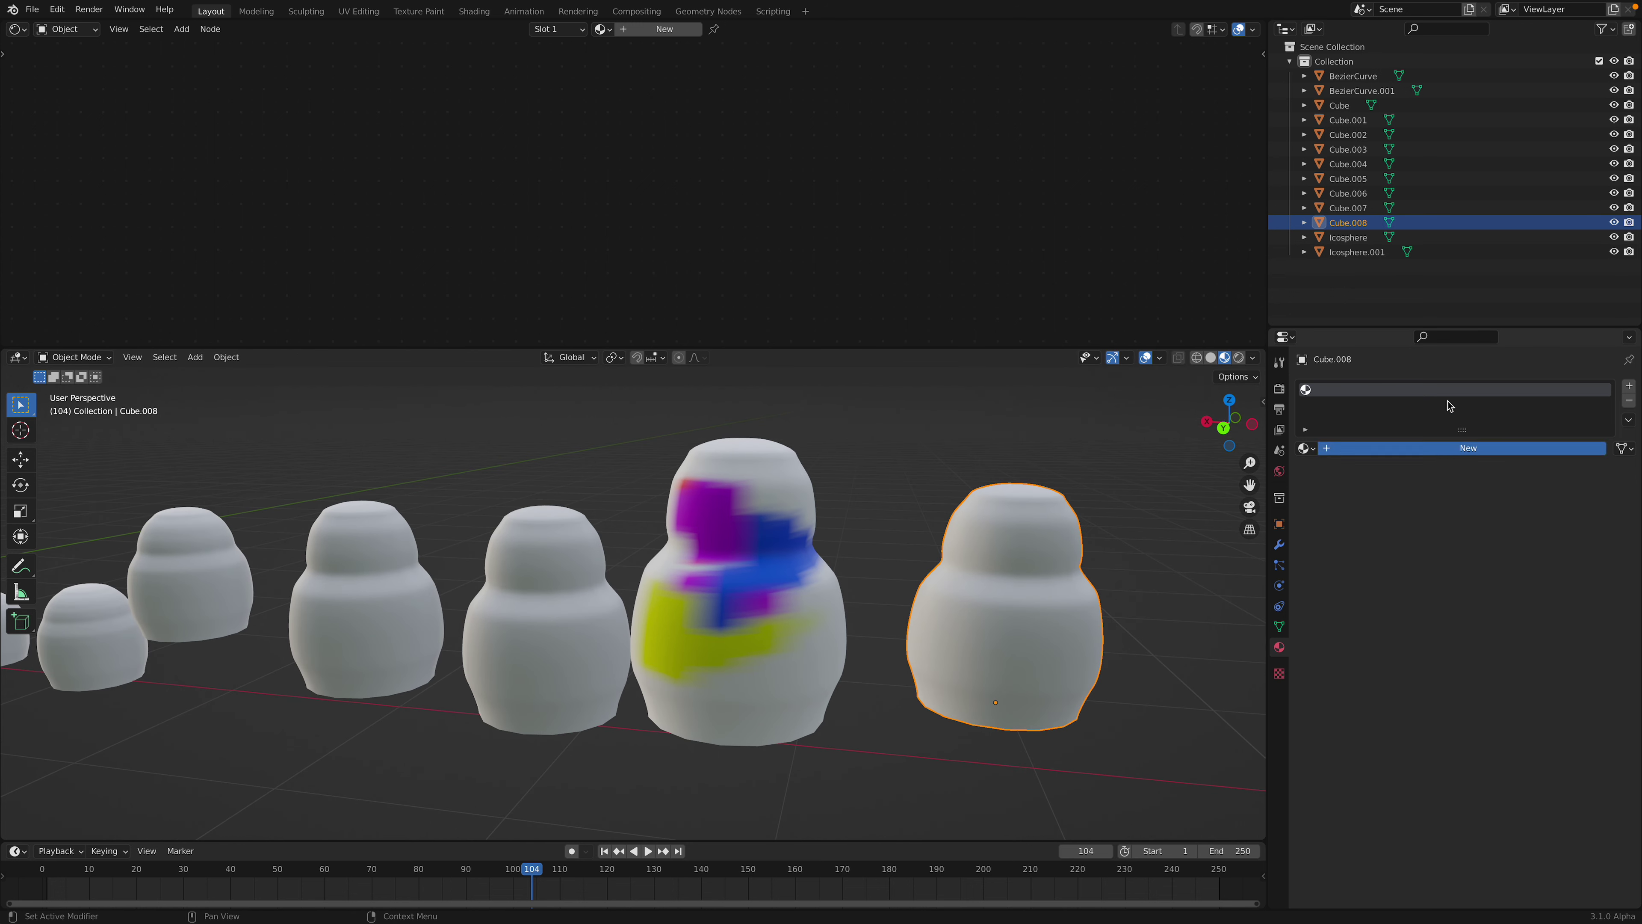
Give the duplicated doll a new material and switch it to Texture Paint mode
{"action": "left_click", "coordinate": [1448, 447]}
{"action": "middle_click_drag", "start_coordinate": [480, 175], "coordinate": [513, 242]}
{"action": "key", "text": "shift+a"}
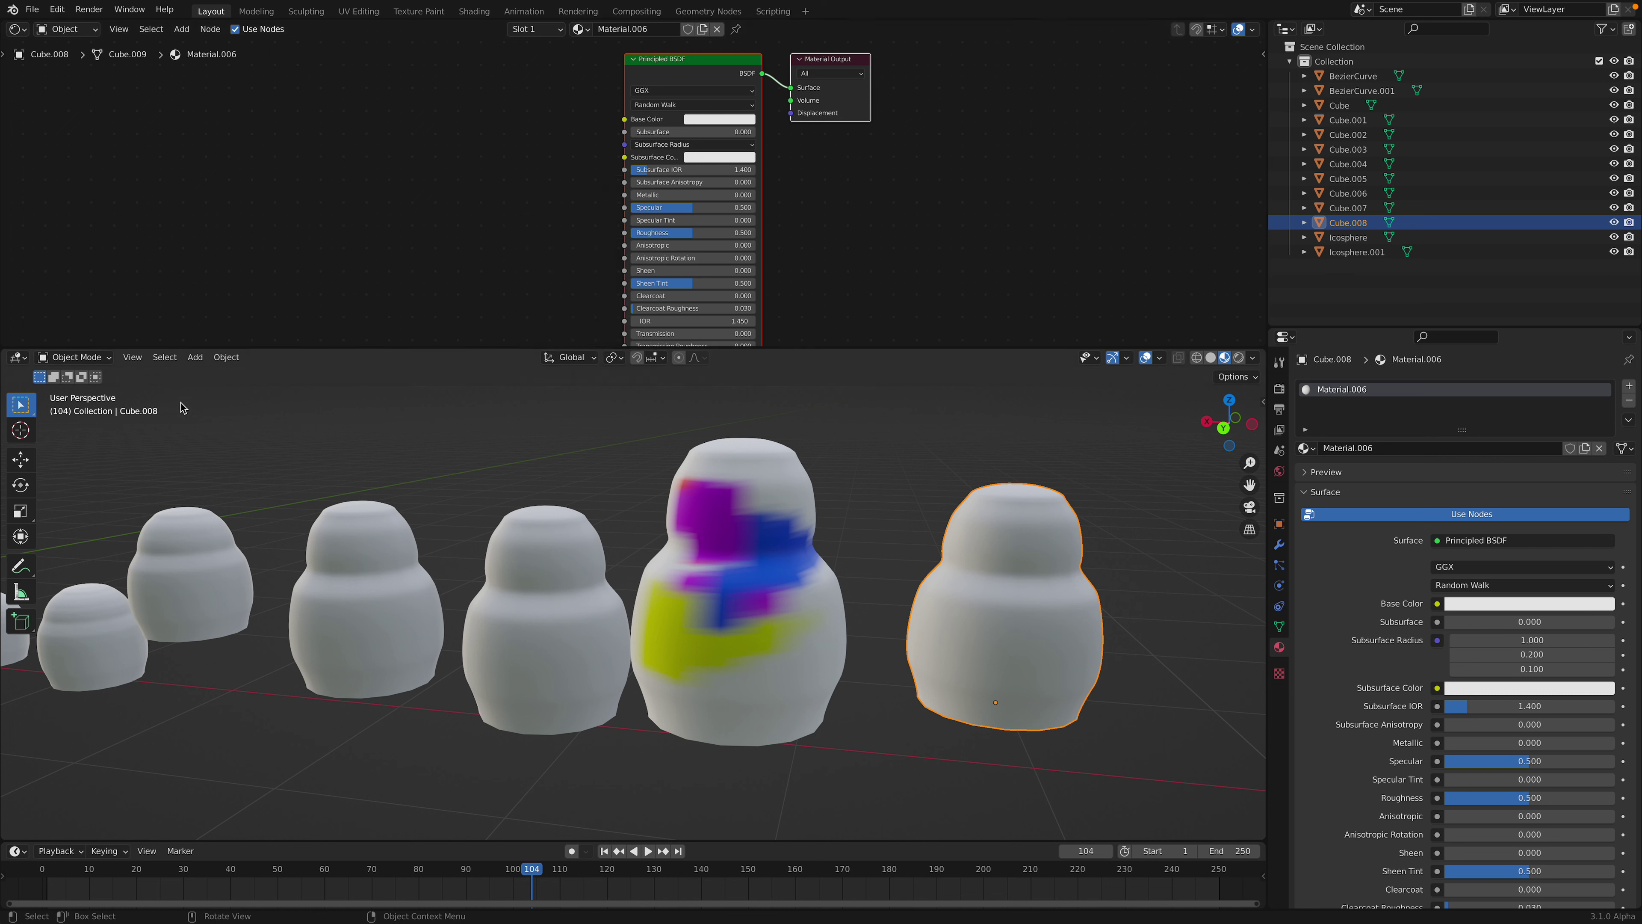
{"action": "left_click", "coordinate": [73, 357]}
{"action": "left_click", "coordinate": [82, 454]}
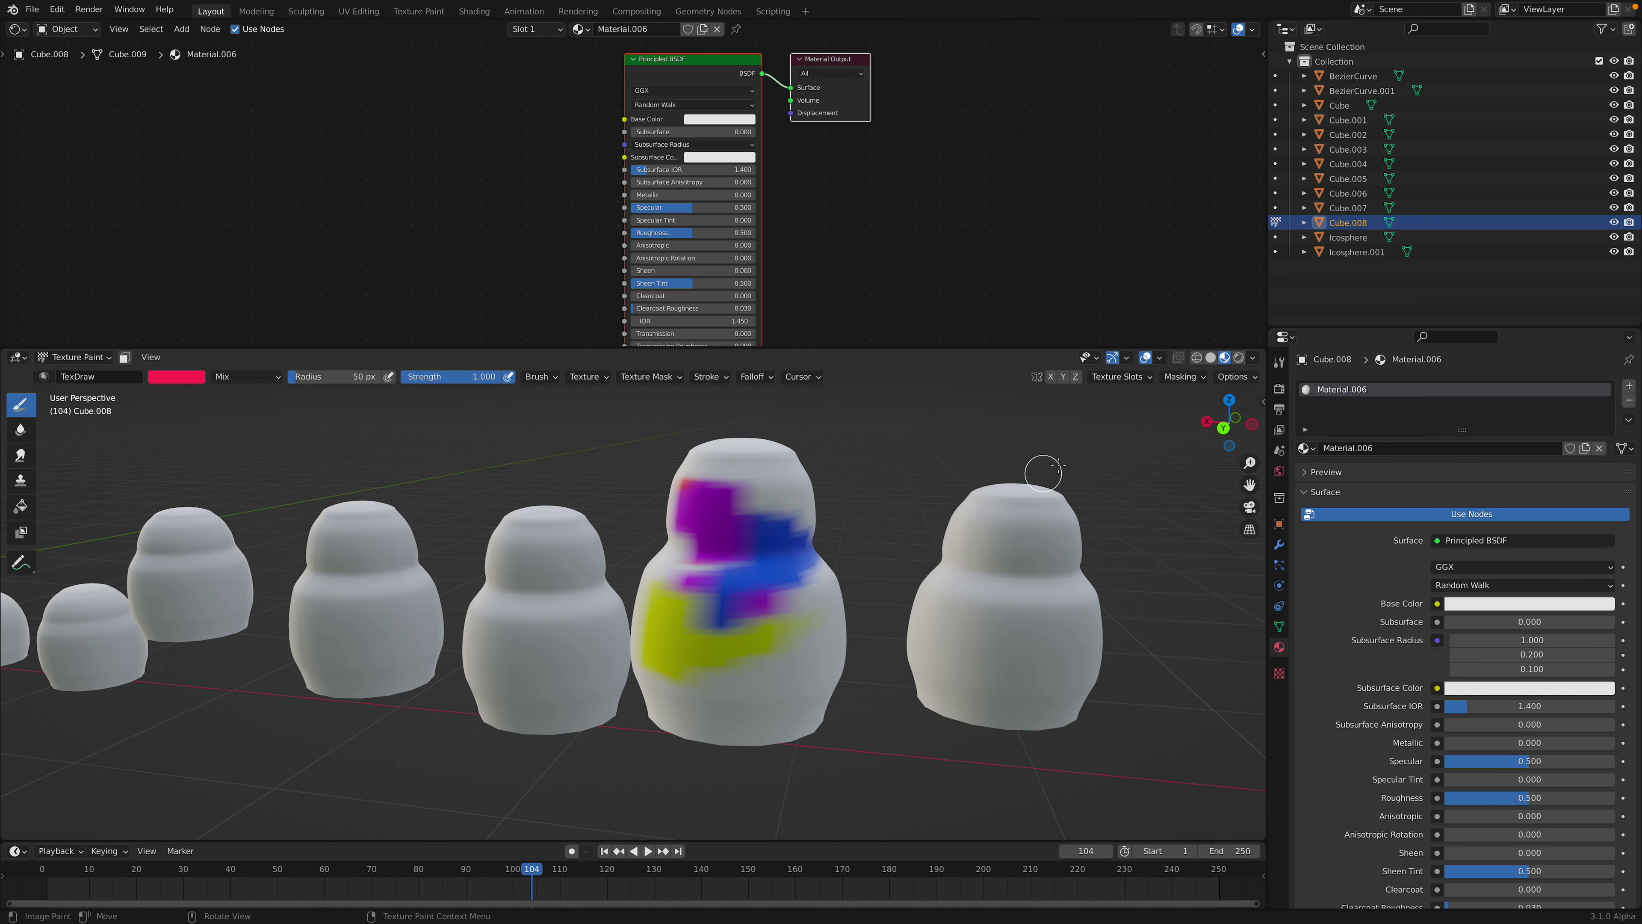
Add a Base Color texture paint slot with a new image to the duplicated doll's material
{"action": "left_click", "coordinate": [1263, 401]}
{"action": "left_click", "coordinate": [1257, 431]}
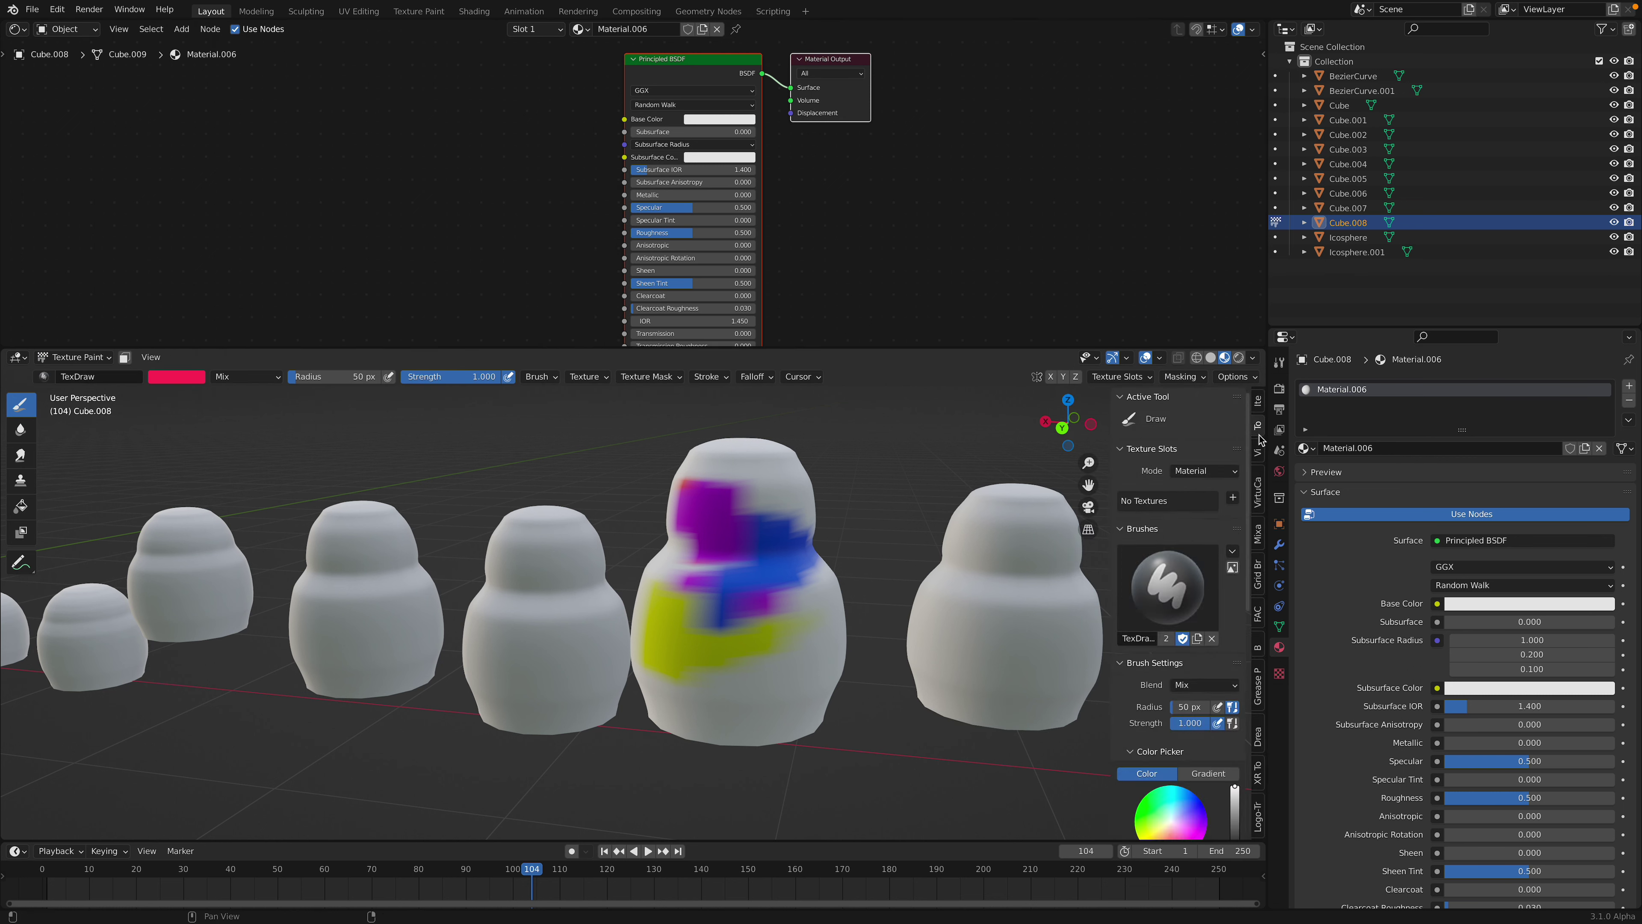
{"action": "left_click", "coordinate": [1233, 501]}
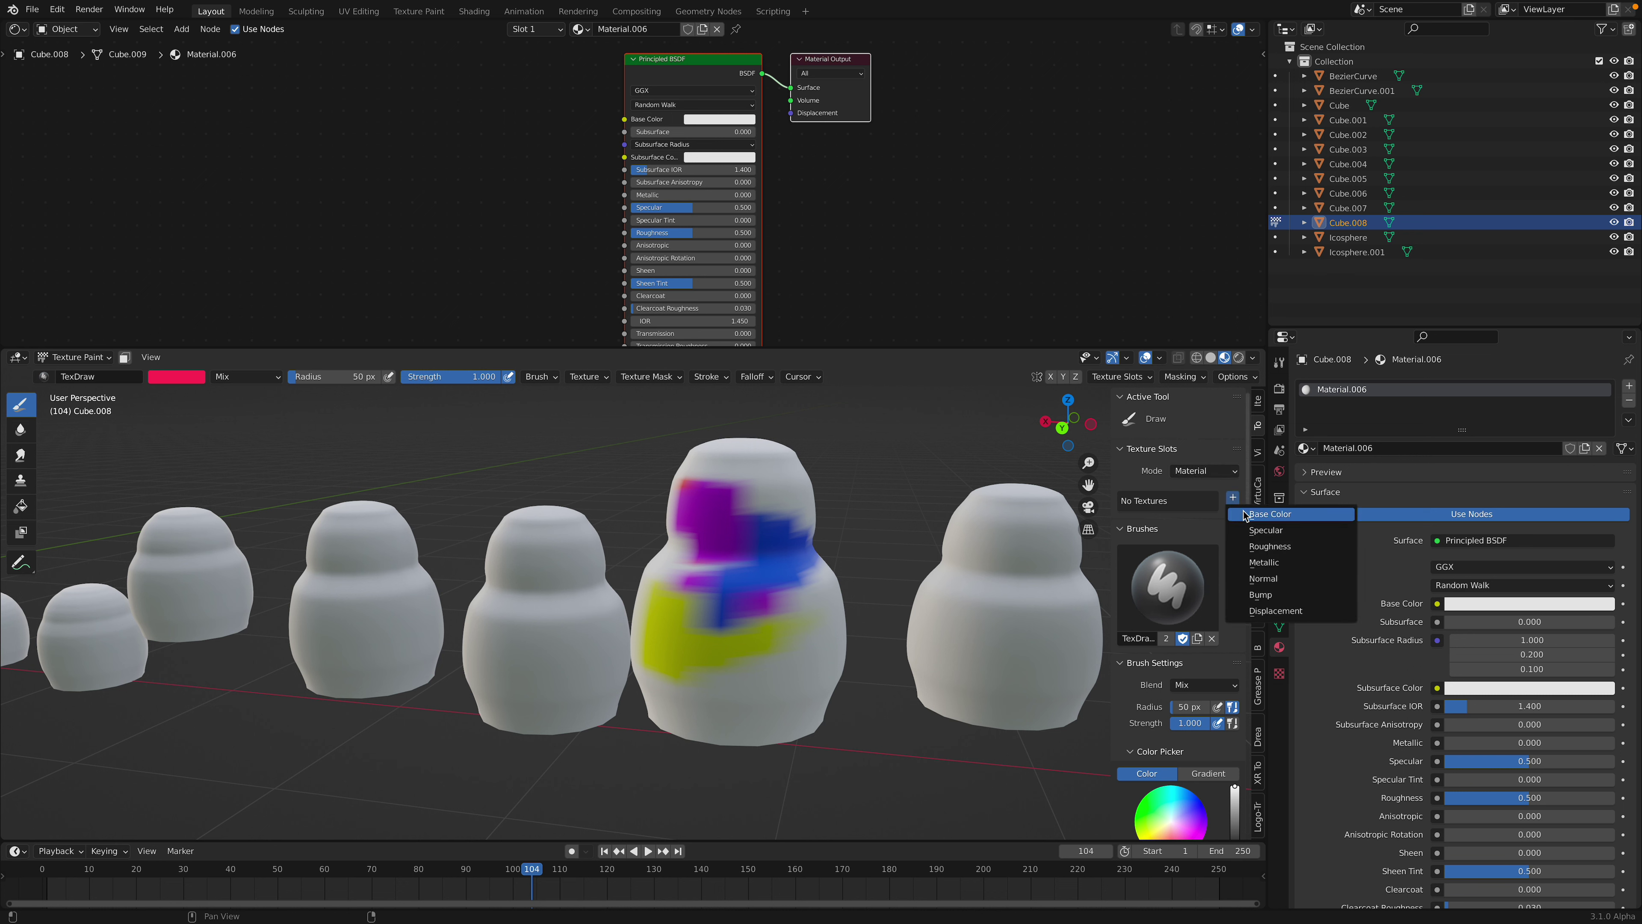
{"action": "left_click", "coordinate": [1233, 498]}
{"action": "left_click", "coordinate": [1255, 516]}
{"action": "left_click", "coordinate": [1230, 665]}
Shift the Base Color image texture node slightly farther from the Principled BSDF node
{"action": "scroll", "coordinate": [744, 536], "scroll_direction": "up", "scroll_amount": 4}
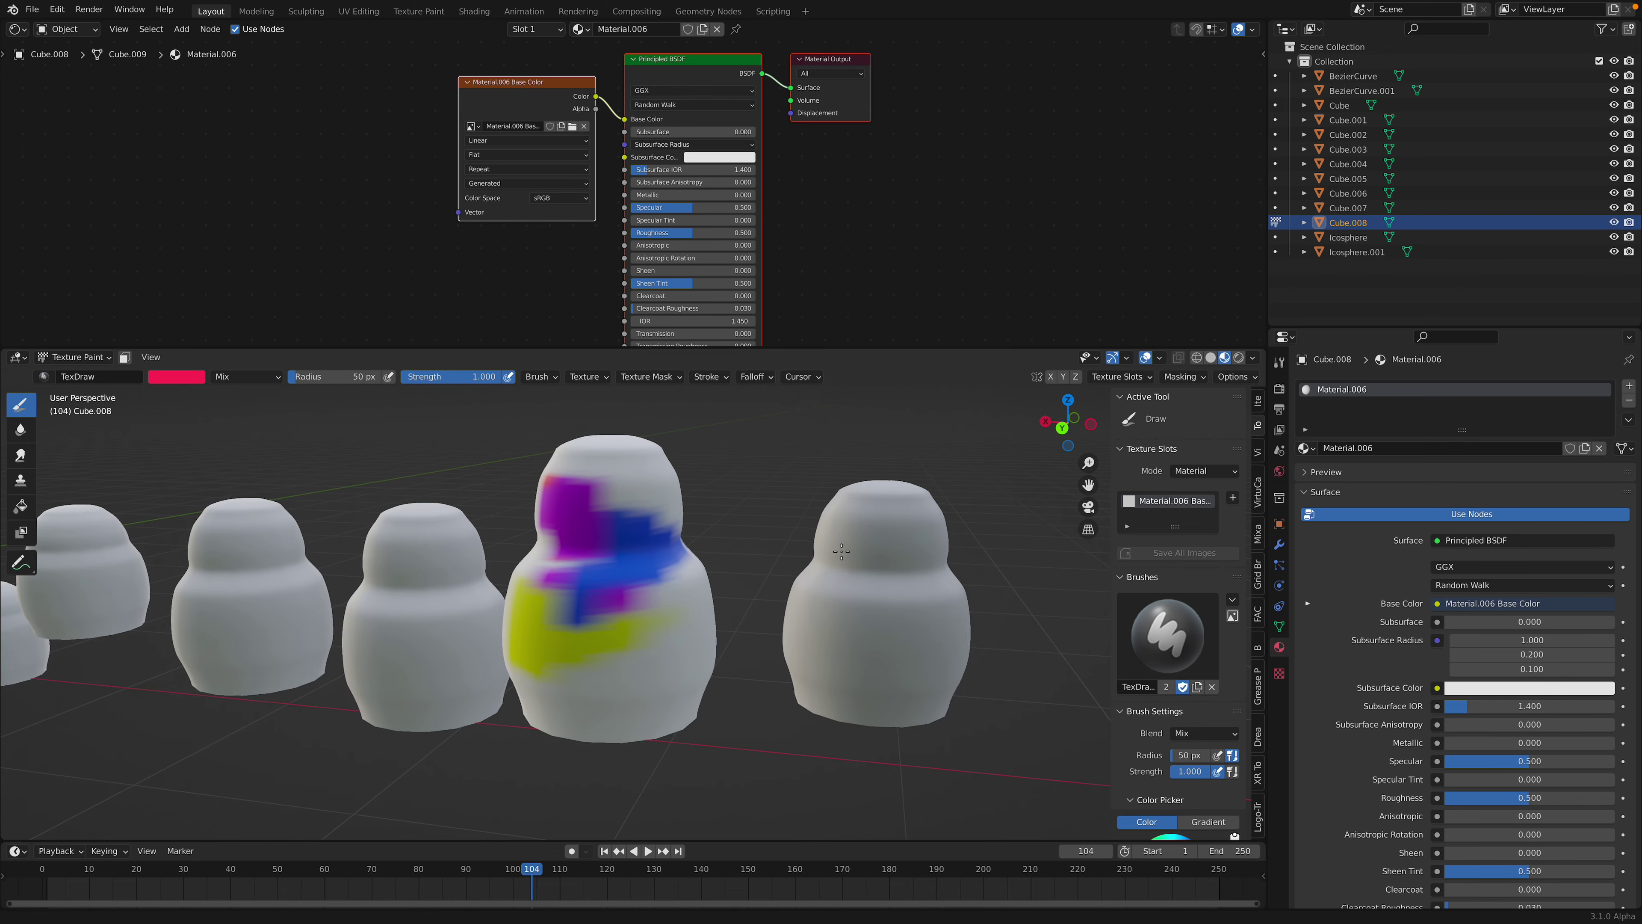
{"action": "left_click", "coordinate": [702, 158]}
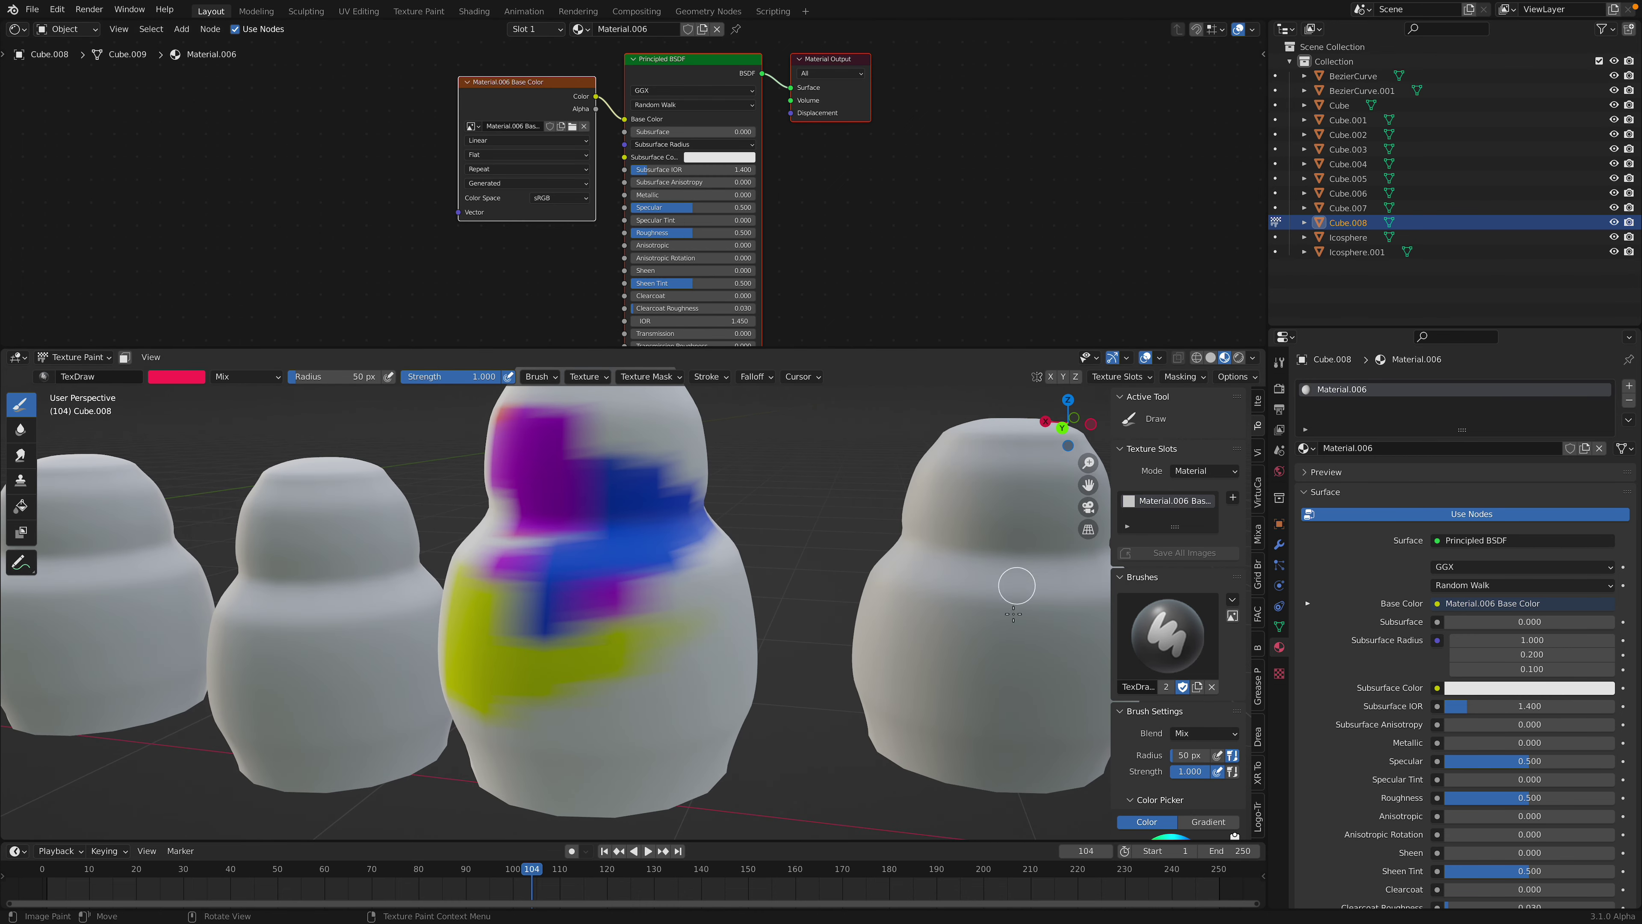
{"action": "middle_click_drag", "start_coordinate": [949, 602], "coordinate": [847, 554], "text": "shift"}
{"action": "scroll", "coordinate": [849, 552], "scroll_direction": "down", "scroll_amount": 2}
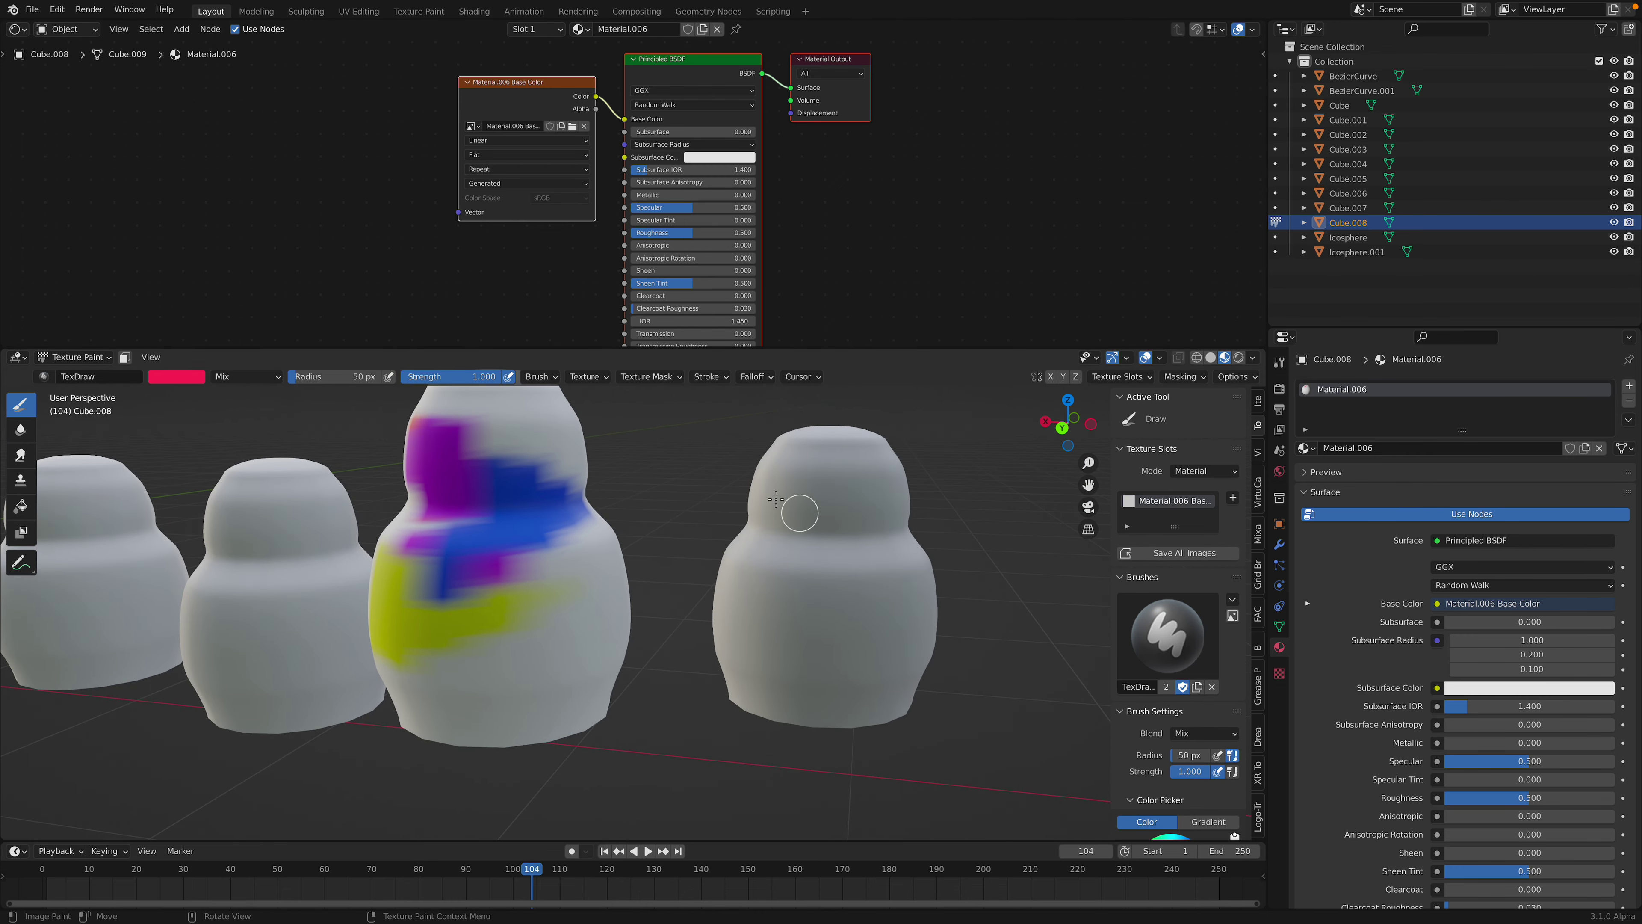
{"action": "middle_click_drag", "start_coordinate": [839, 581], "coordinate": [768, 495]}
{"action": "left_click", "coordinate": [524, 85]}
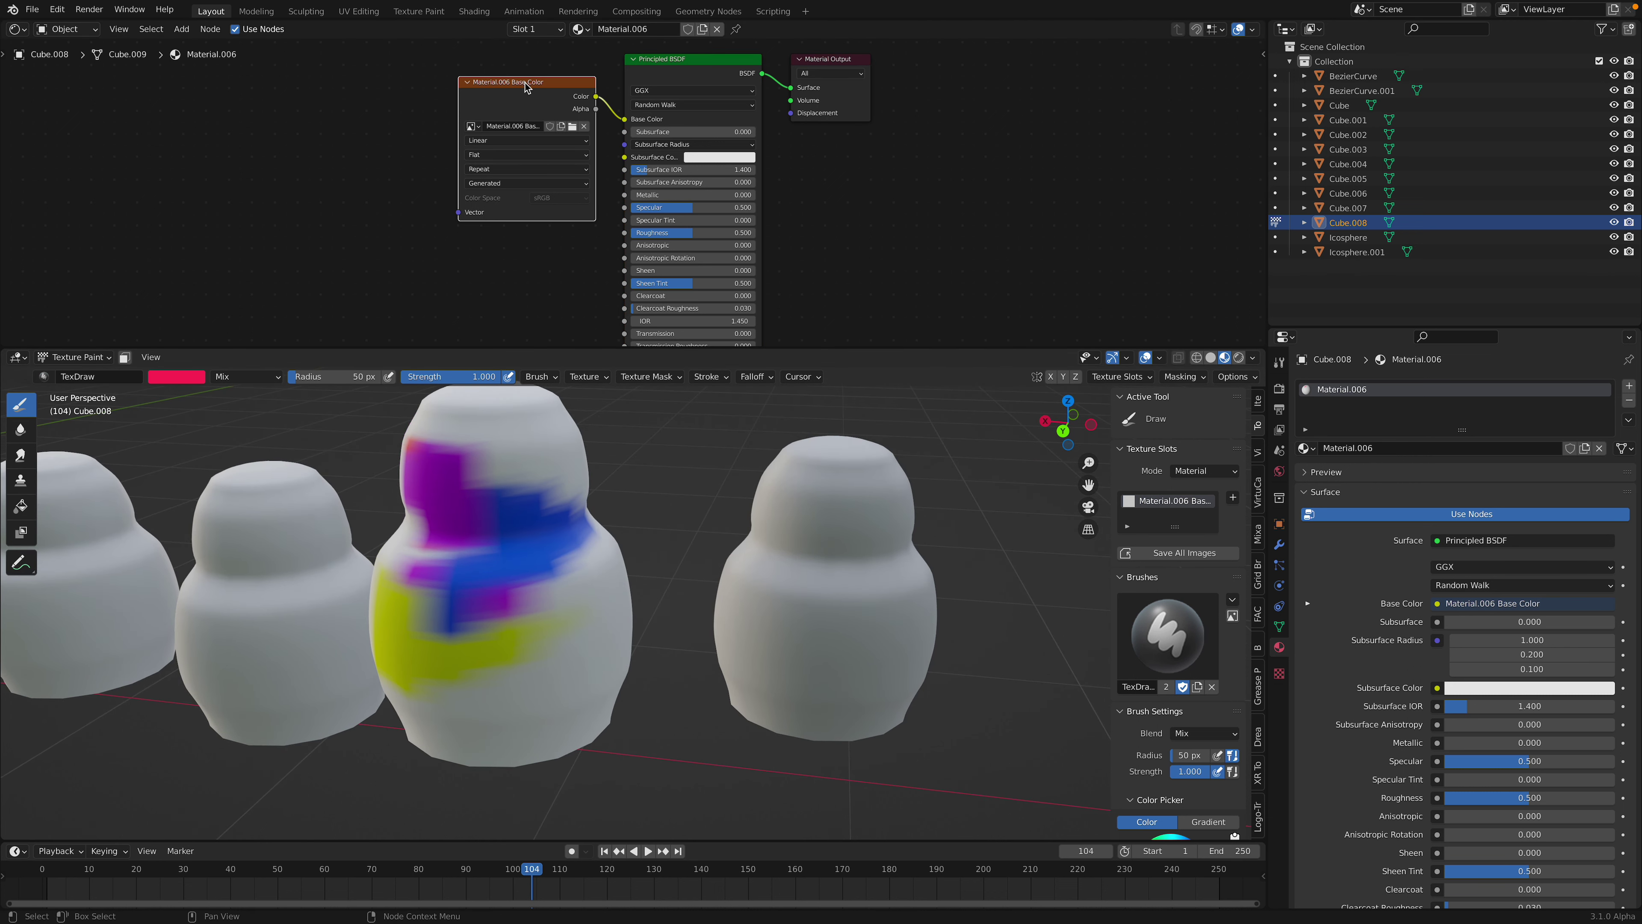
{"action": "left_click_drag", "start_coordinate": [526, 87], "coordinate": [517, 90]}
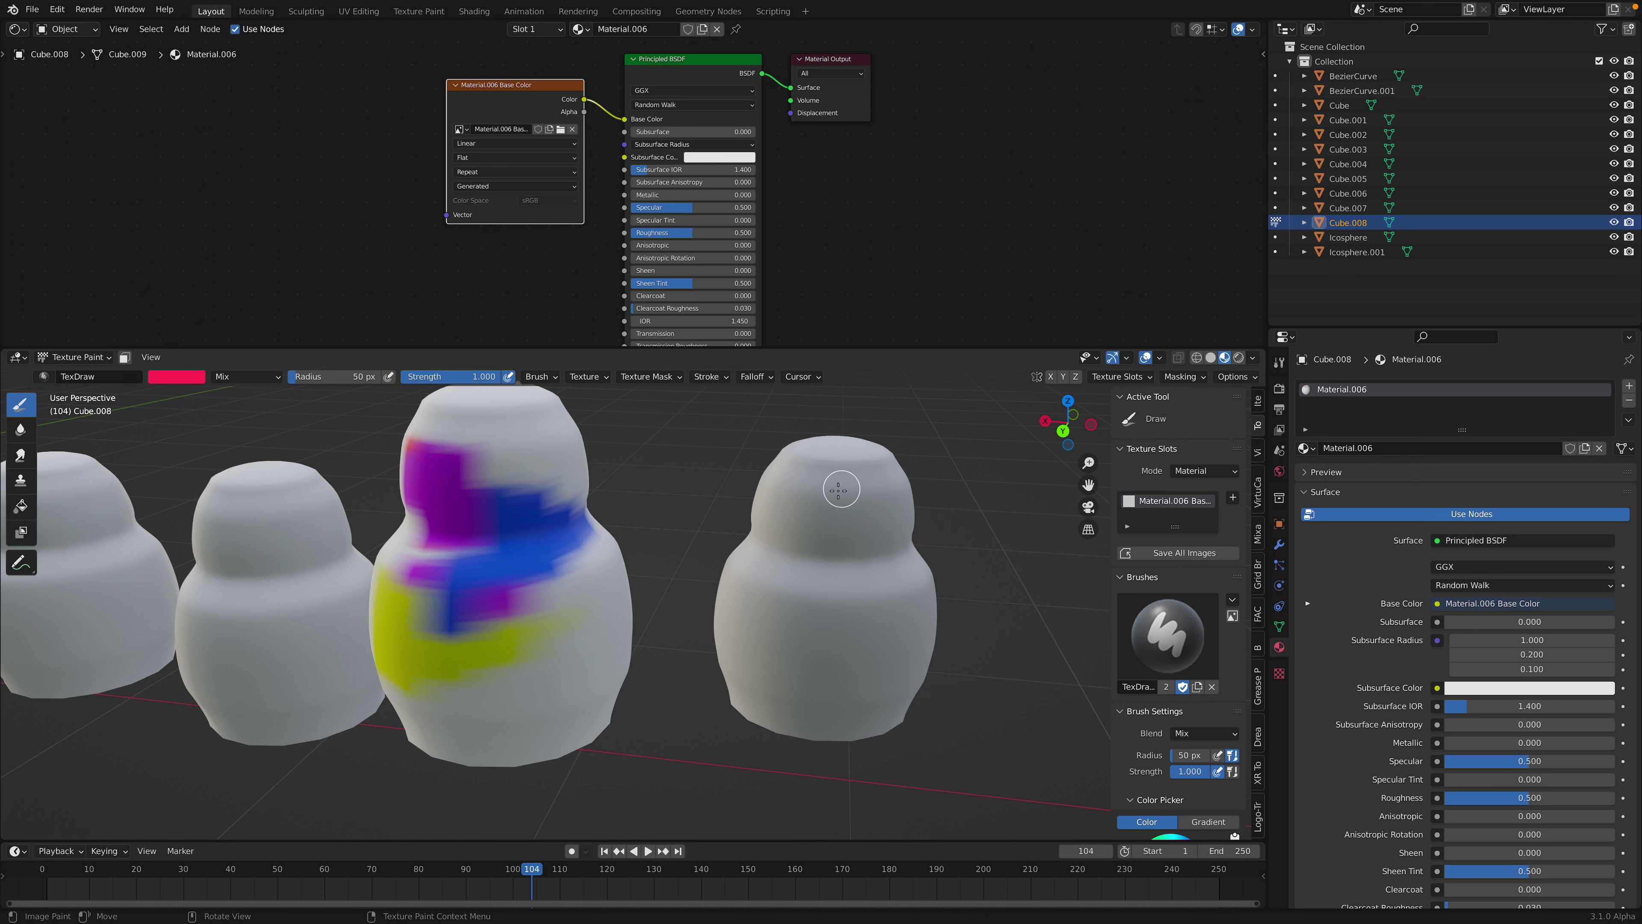
Switch to Object Mode, reselect the duplicated doll and return it to Texture Paint mode
{"action": "left_click", "coordinate": [75, 356]}
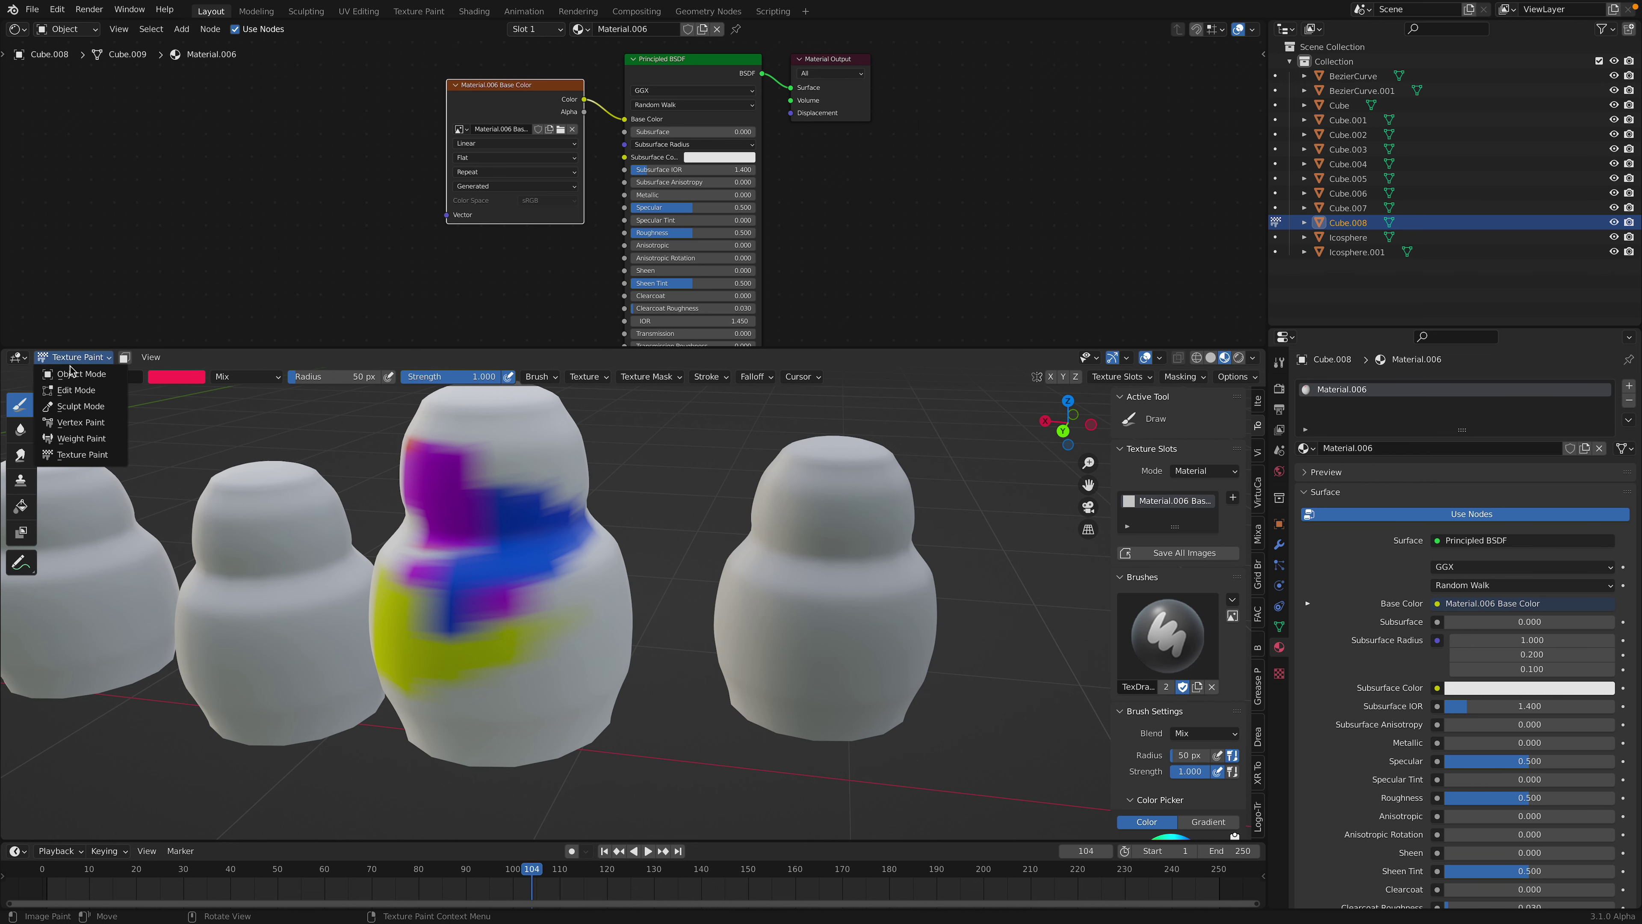
{"action": "left_click", "coordinate": [71, 377]}
{"action": "scroll", "coordinate": [834, 570], "scroll_direction": "down", "scroll_amount": 3}
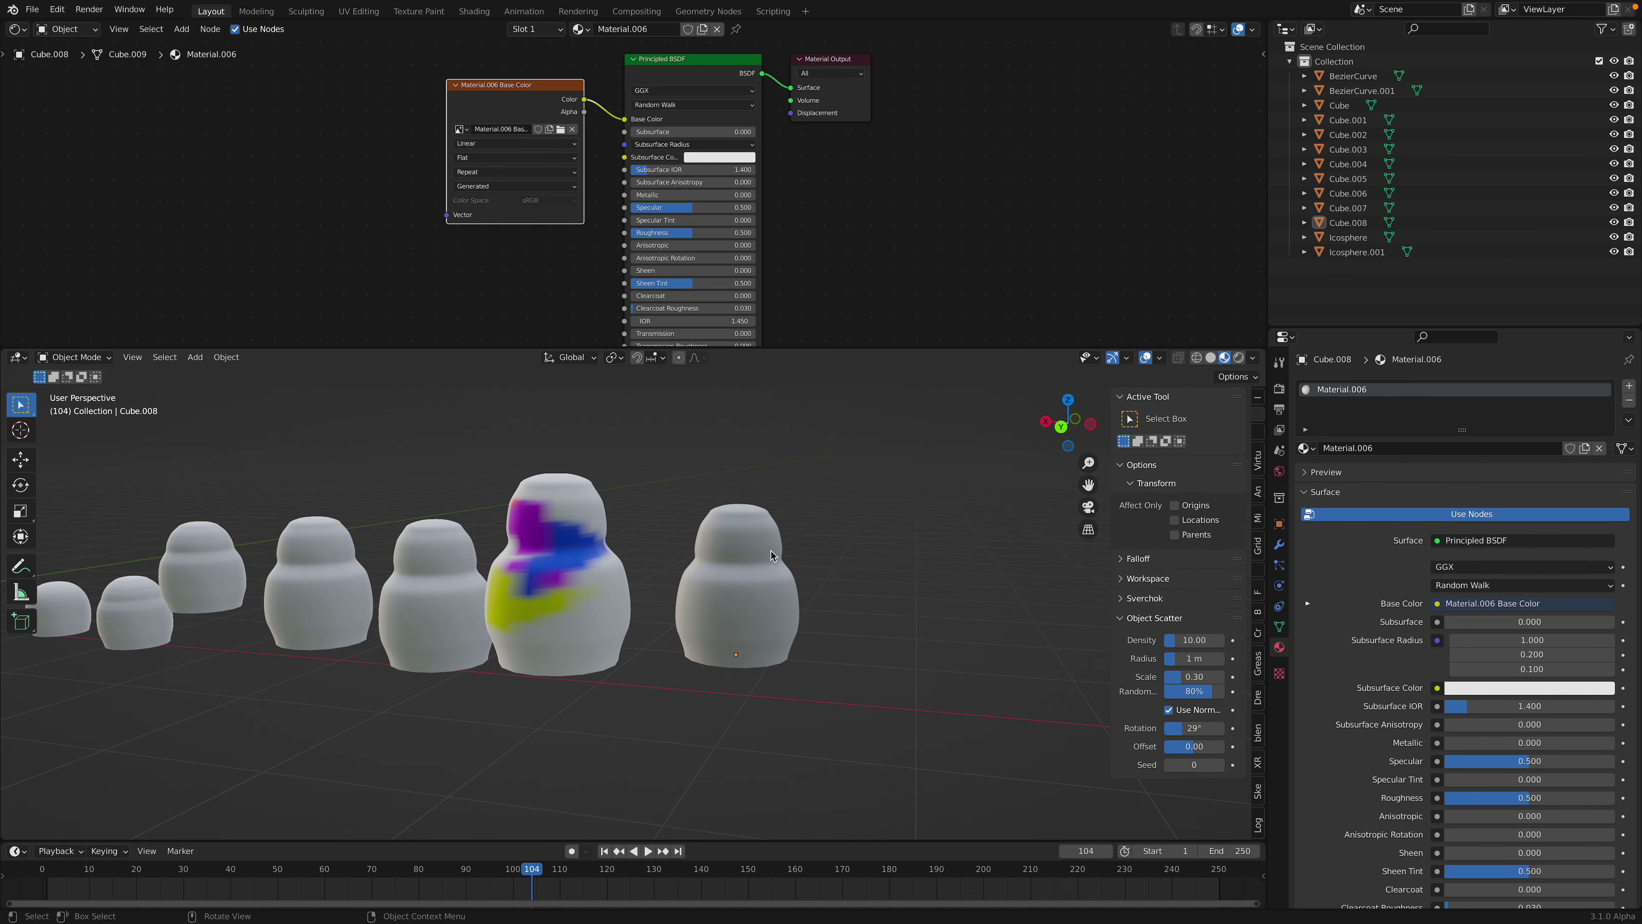
{"action": "left_click", "coordinate": [13, 10]}
{"action": "left_click", "coordinate": [39, 22]}
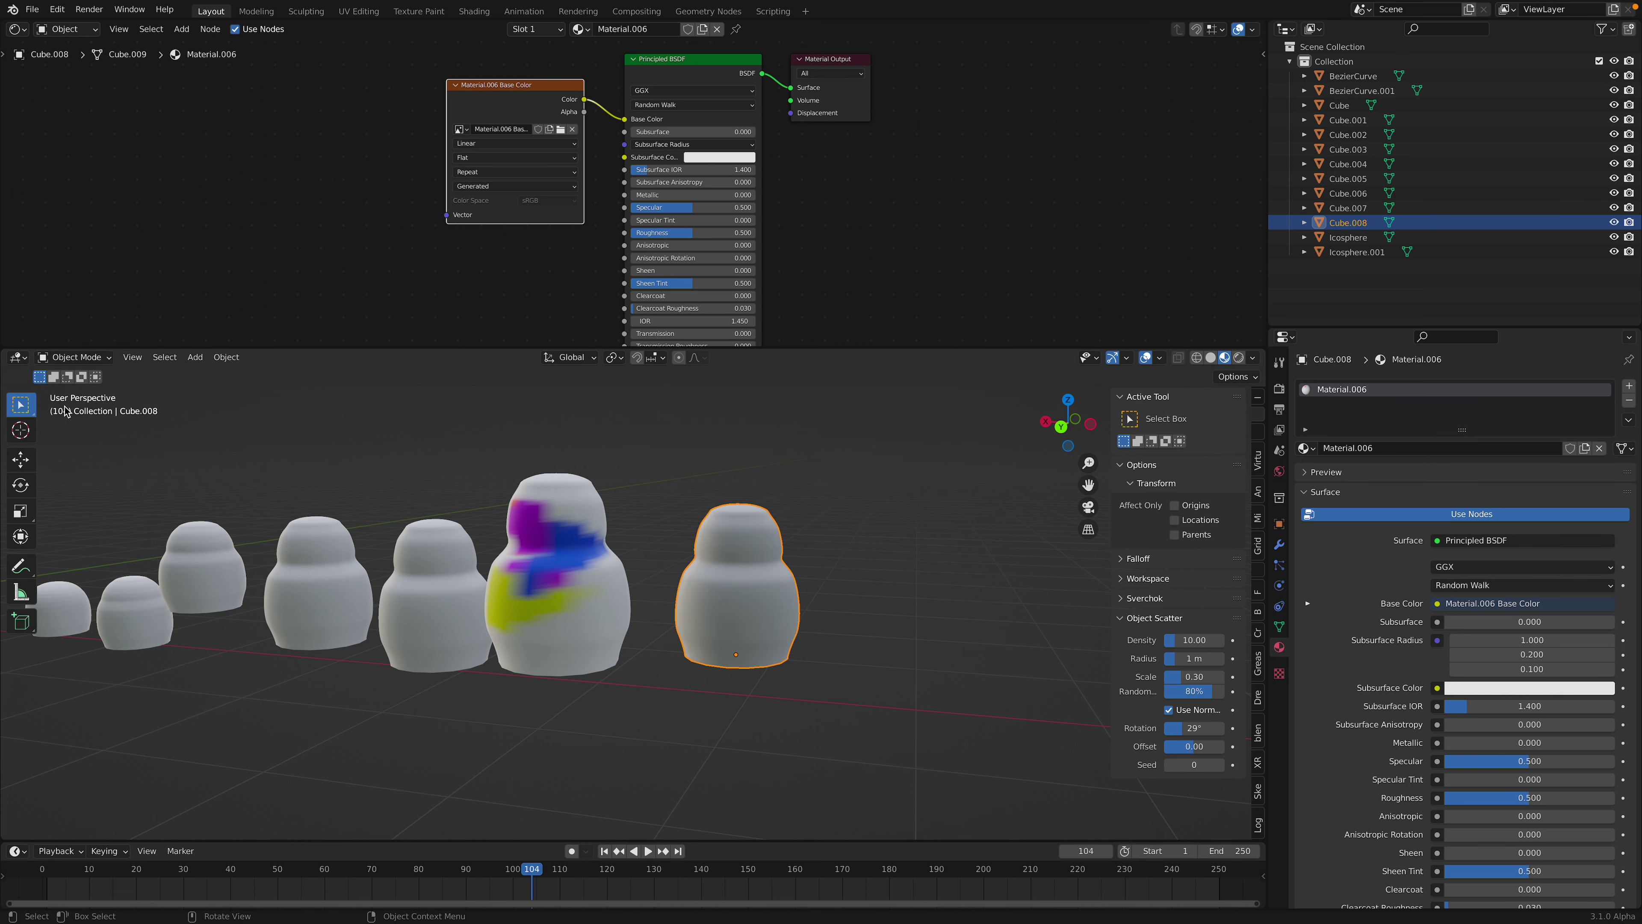
{"action": "left_click", "coordinate": [74, 357]}
{"action": "left_click", "coordinate": [72, 453]}
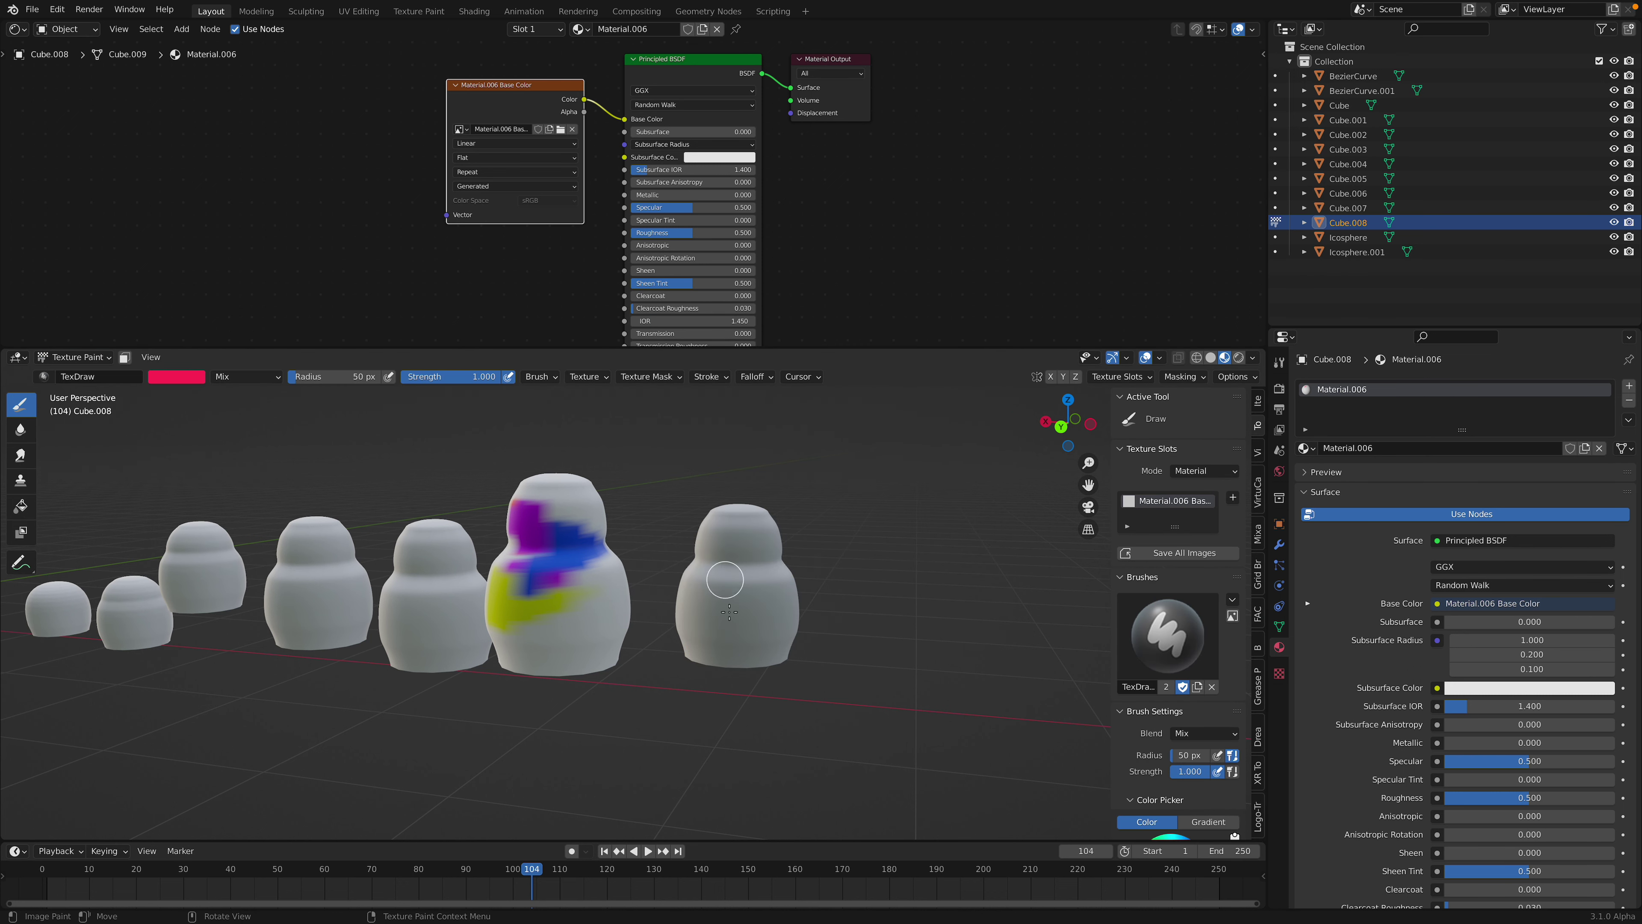
Paint red brush strokes on the front of the duplicated doll at frame 1 and return to Object Mode
{"action": "key", "text": "shift+Left"}
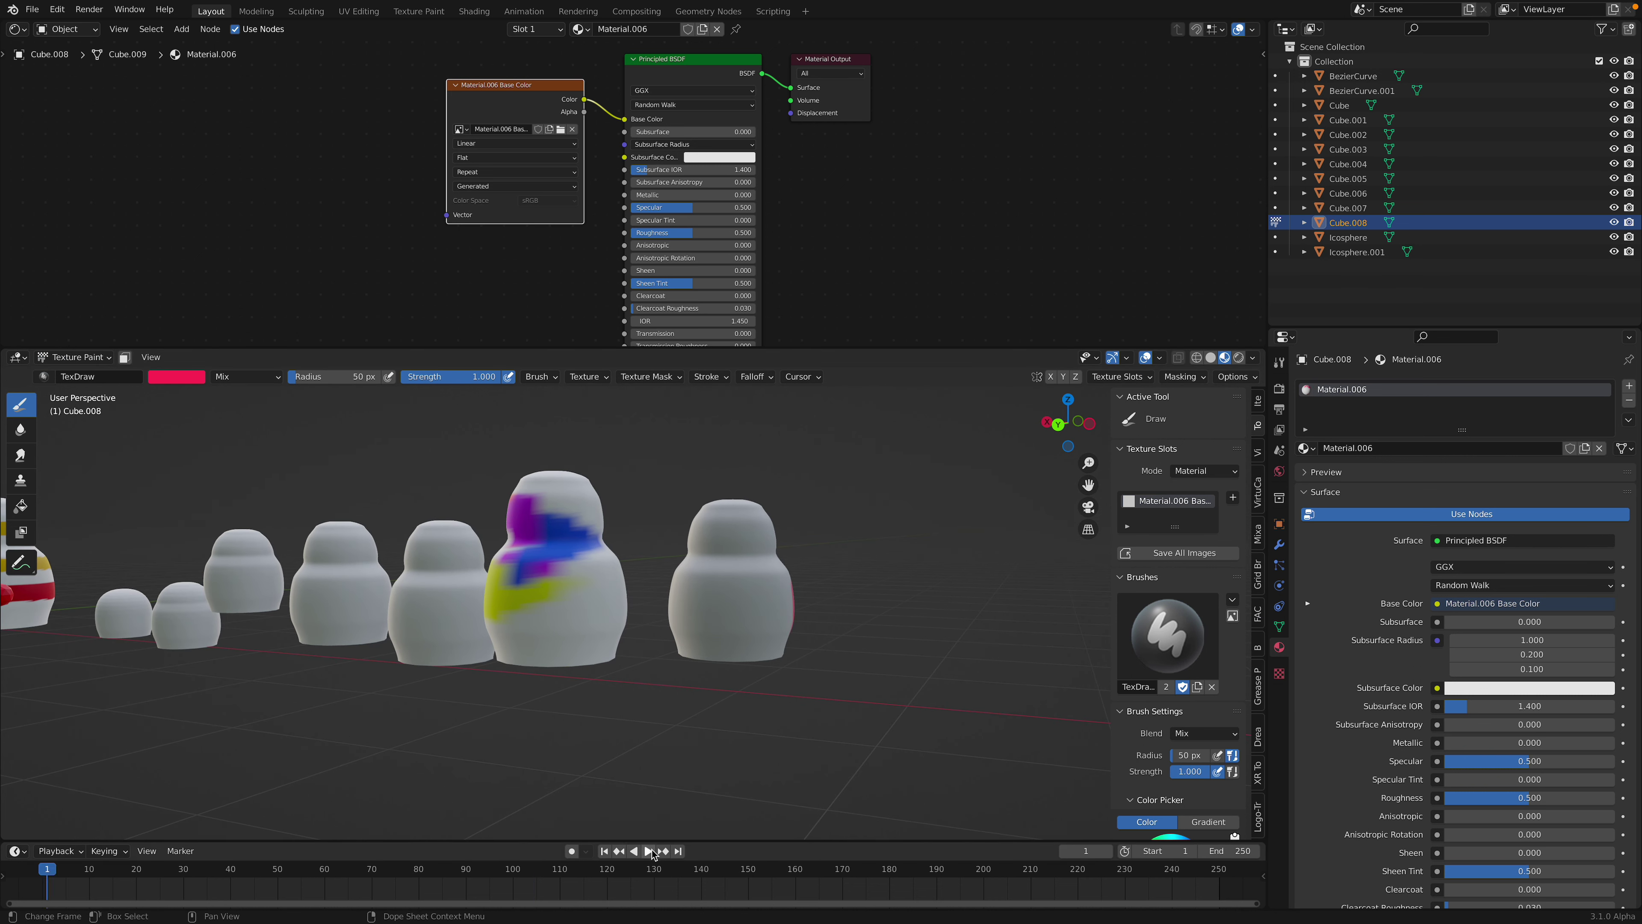
{"action": "mouse_move", "coordinate": [732, 569]}
{"action": "middle_mouse_down"}
{"action": "mouse_move", "coordinate": [510, 625]}
{"action": "mouse_move", "coordinate": [658, 646]}
{"action": "mouse_move", "coordinate": [799, 590]}
{"action": "middle_mouse_up"}
{"action": "scroll", "coordinate": [511, 623], "scroll_direction": "up", "scroll_amount": 3}
{"action": "left_click", "coordinate": [75, 357]}
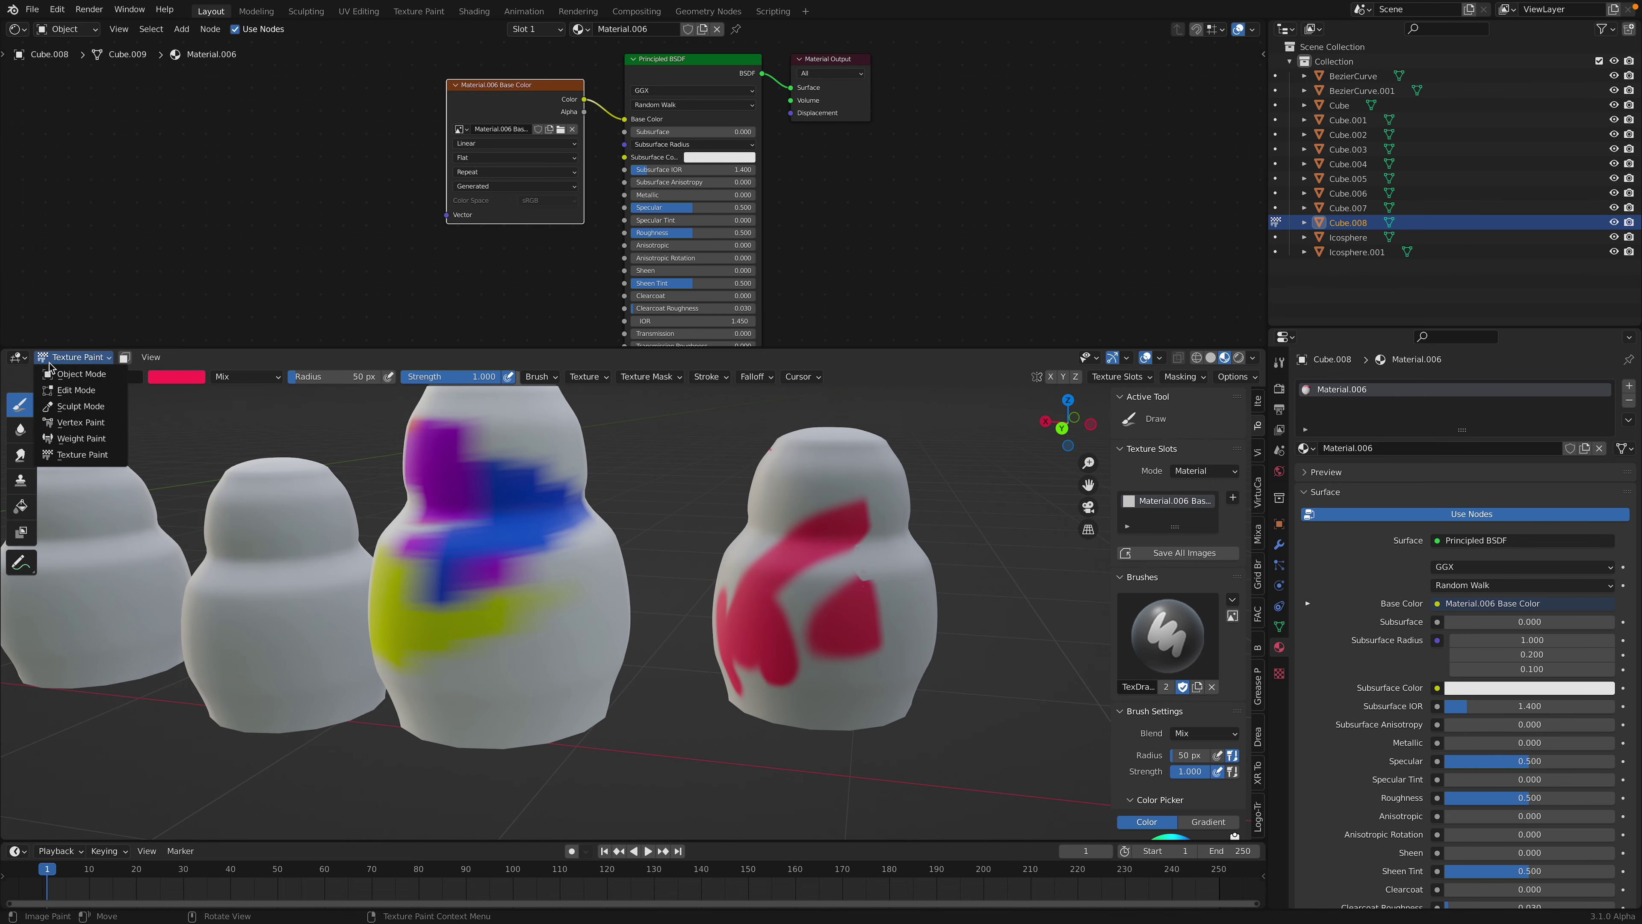
{"action": "left_click", "coordinate": [71, 373]}
Play the animation to frame 52 and examine the painted dolls in the row
{"action": "left_click", "coordinate": [647, 851]}
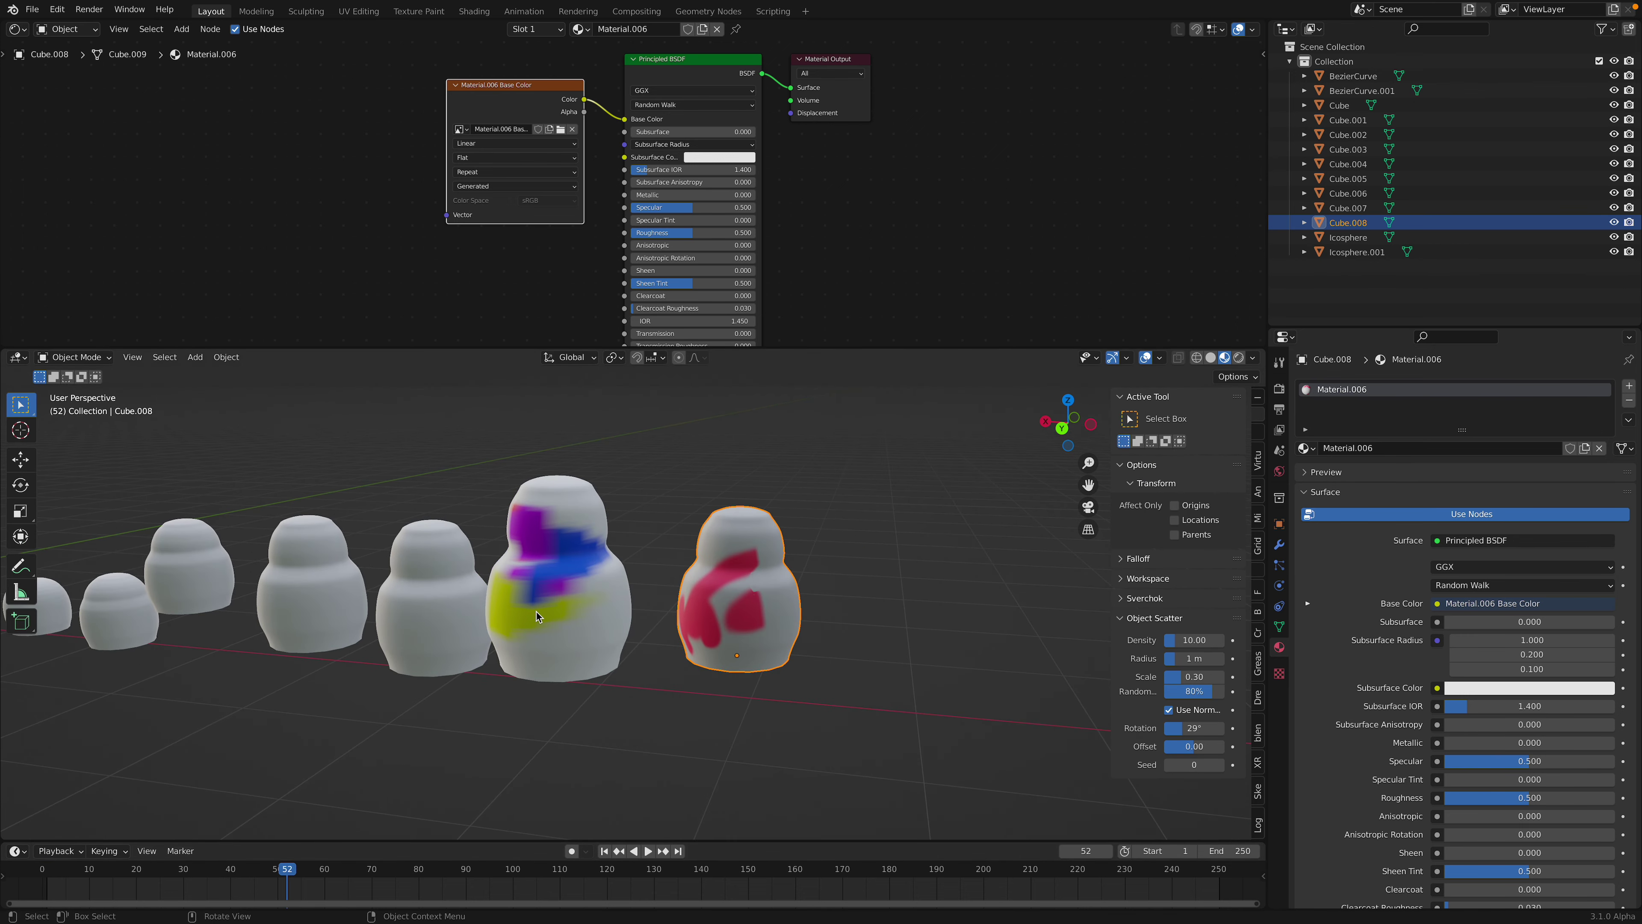
{"action": "key", "text": "space"}
{"action": "left_click", "coordinate": [541, 477]}
{"action": "middle_click_drag", "start_coordinate": [545, 544], "coordinate": [722, 544], "text": "shift"}
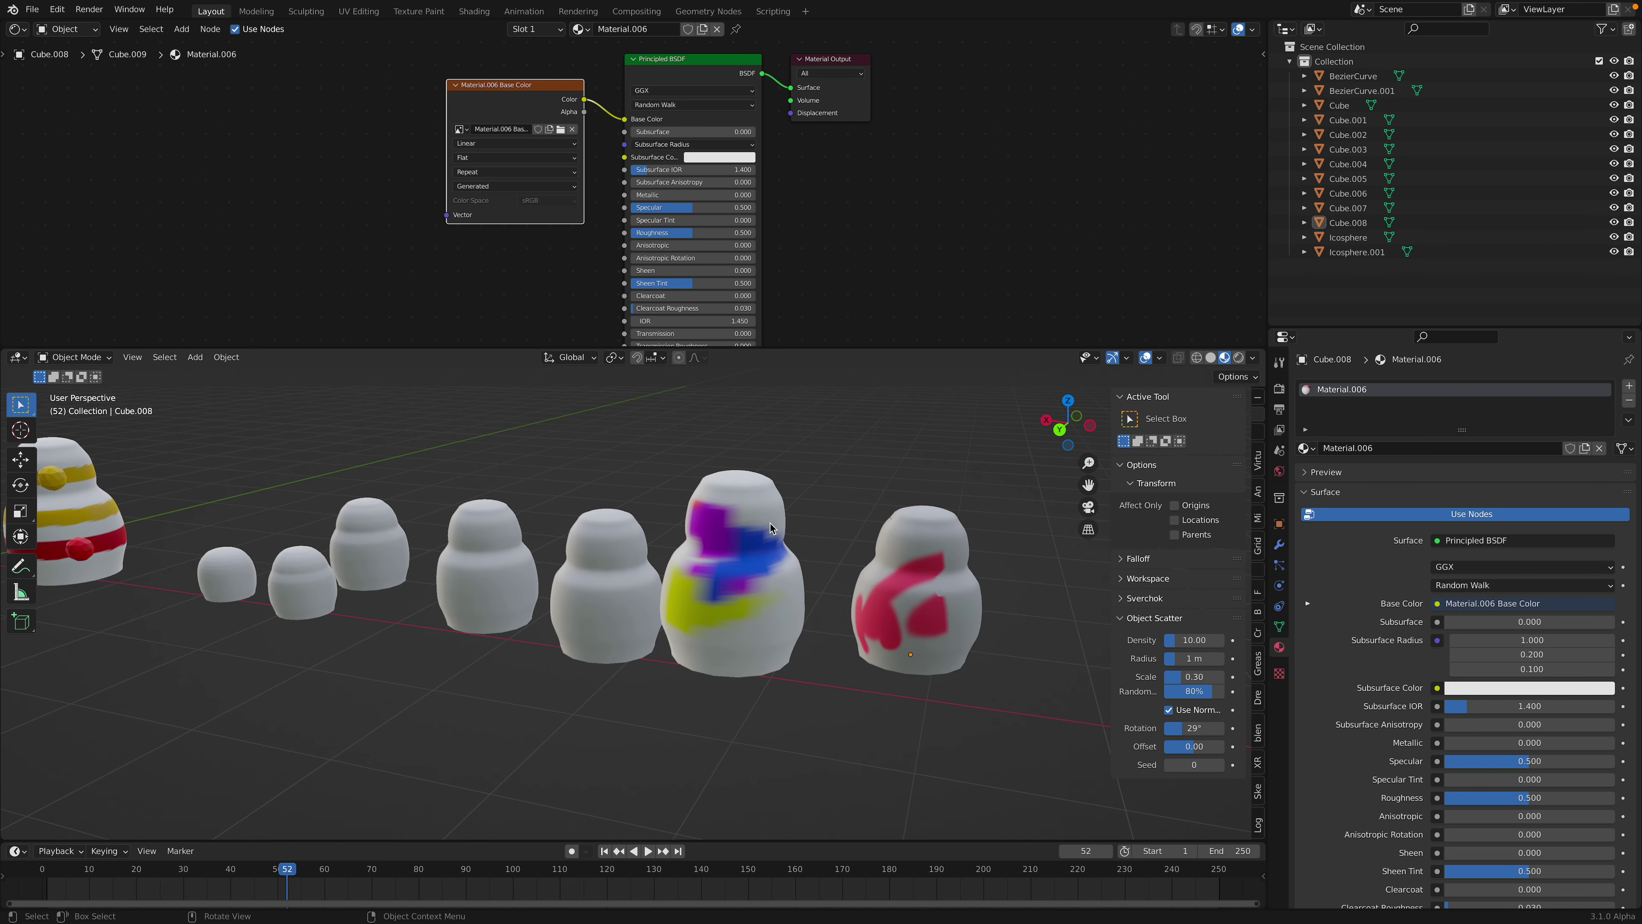
Delete the duplicated doll with the red texture strokes and save the file
{"action": "left_click", "coordinate": [773, 525]}
{"action": "left_click", "coordinate": [908, 551]}
{"action": "key", "text": "Delete"}
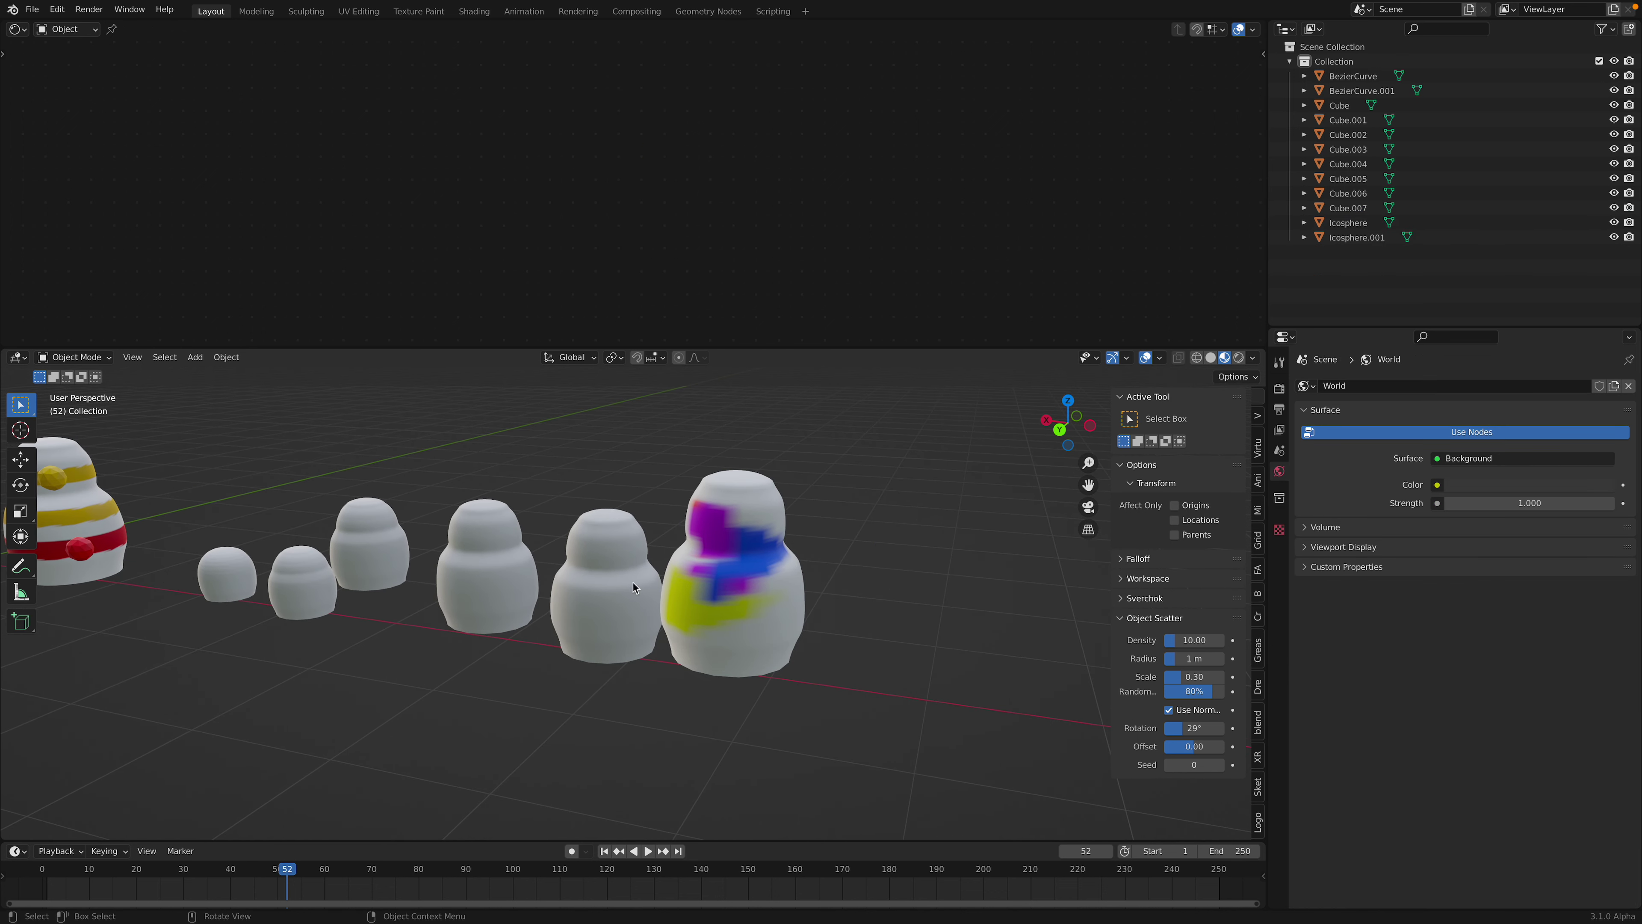
{"action": "middle_click_drag", "start_coordinate": [470, 551], "coordinate": [806, 551], "text": "shift"}
{"action": "key", "text": "ctrl+s"}
Frame the striped doll in the back orthographic view and open its modifier properties
{"action": "left_click", "coordinate": [272, 517]}
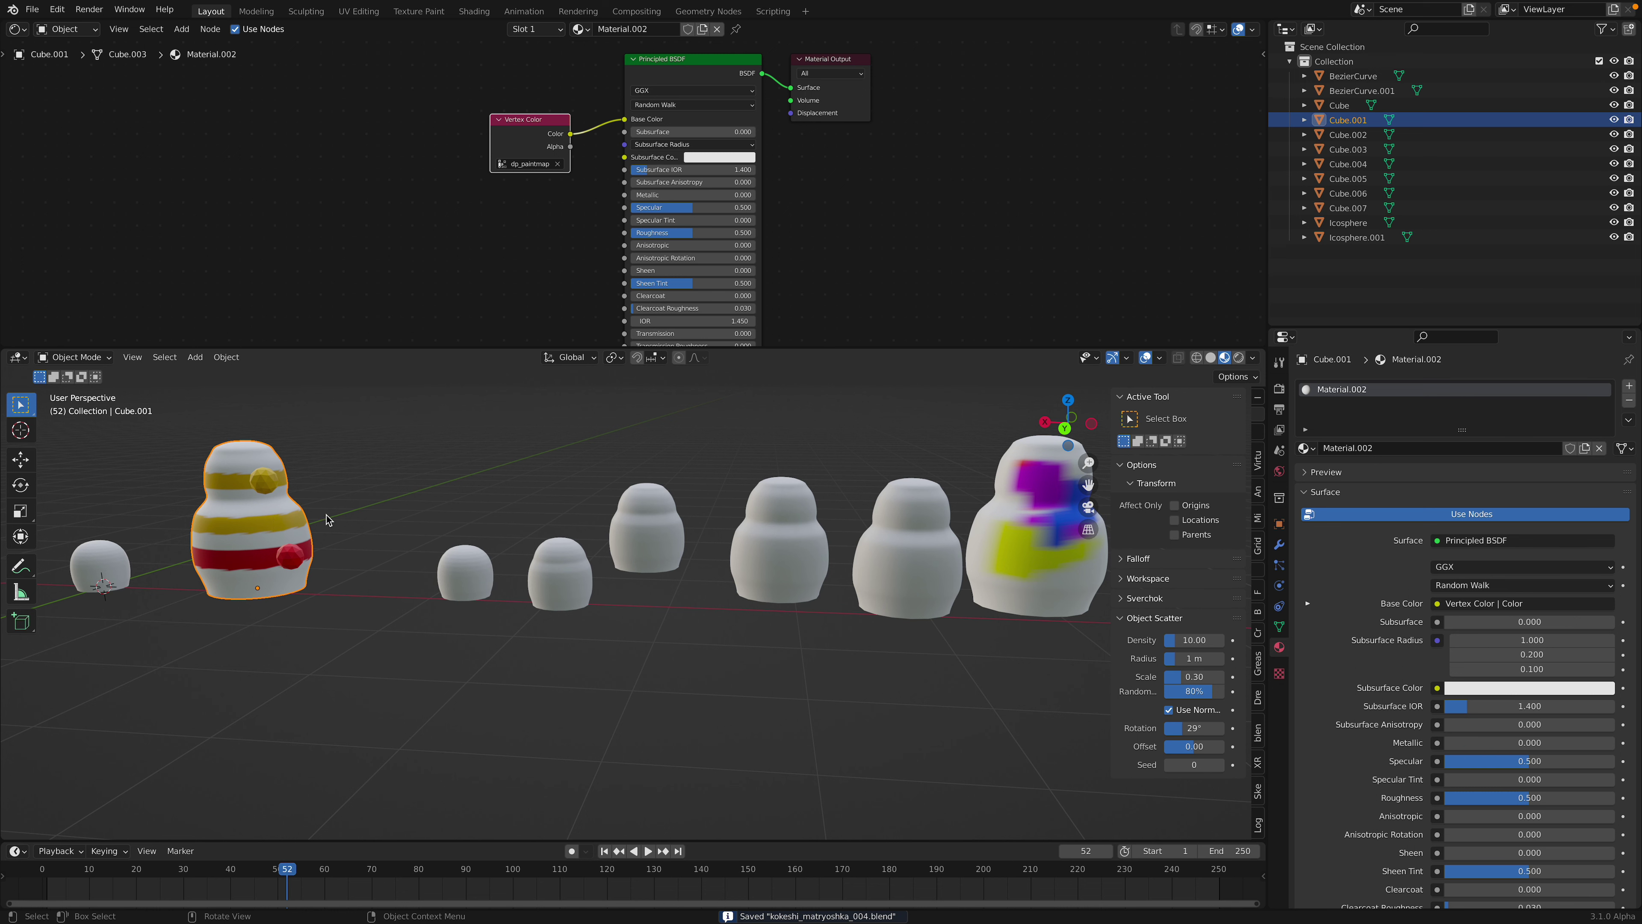
{"action": "key", "text": "KP_Decimal"}
{"action": "left_click", "coordinate": [1065, 428]}
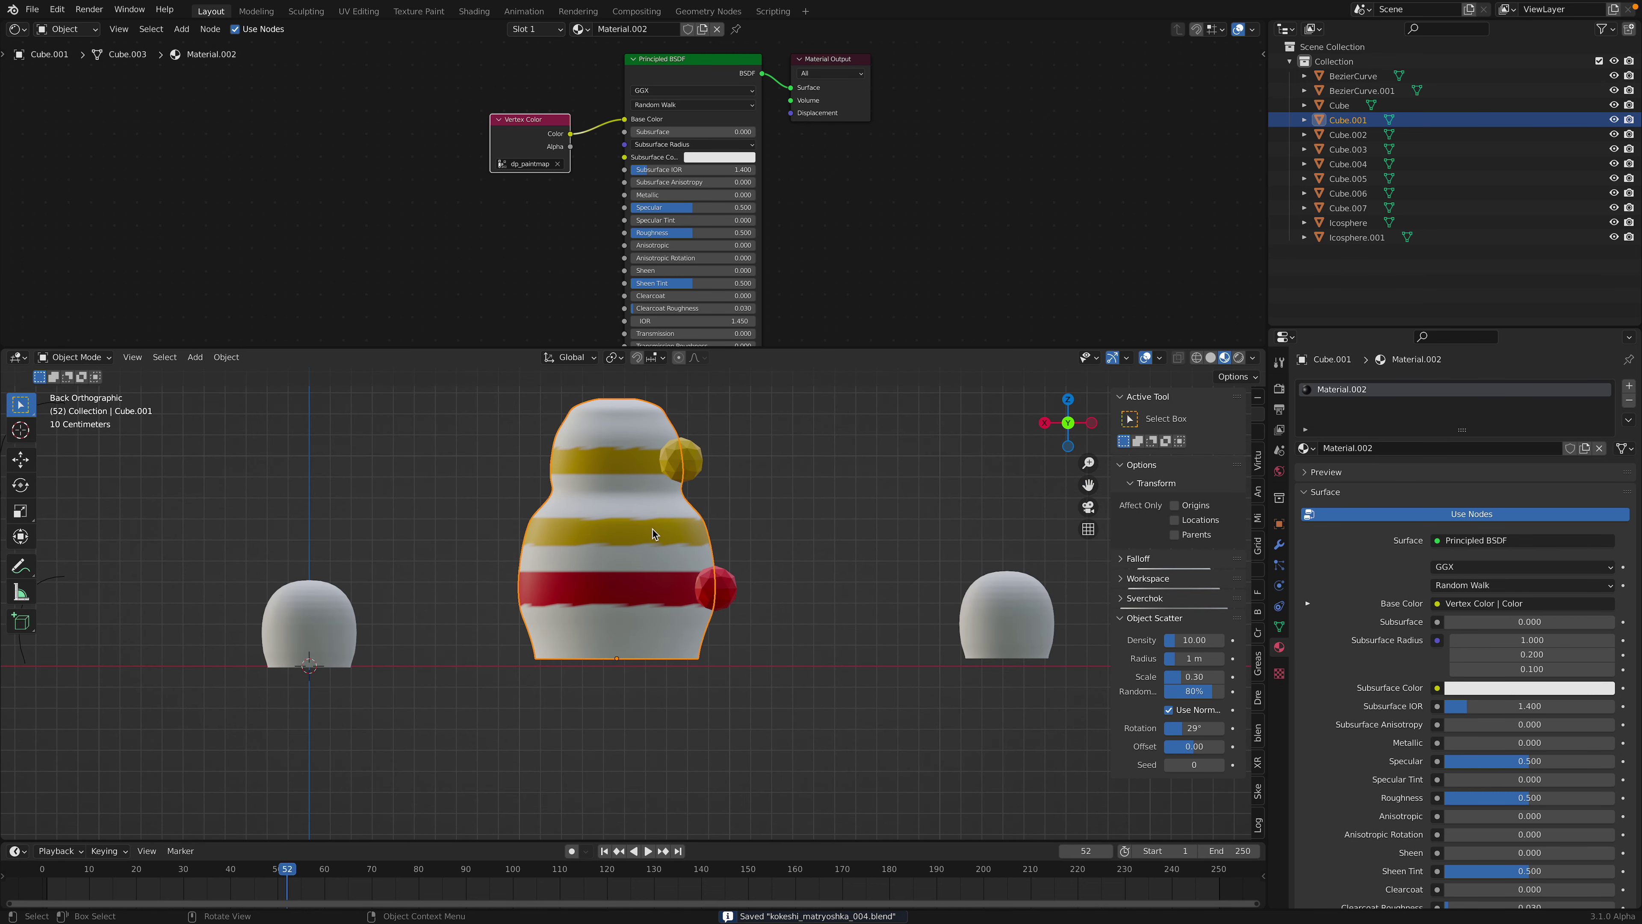
{"action": "left_click", "coordinate": [1278, 549]}
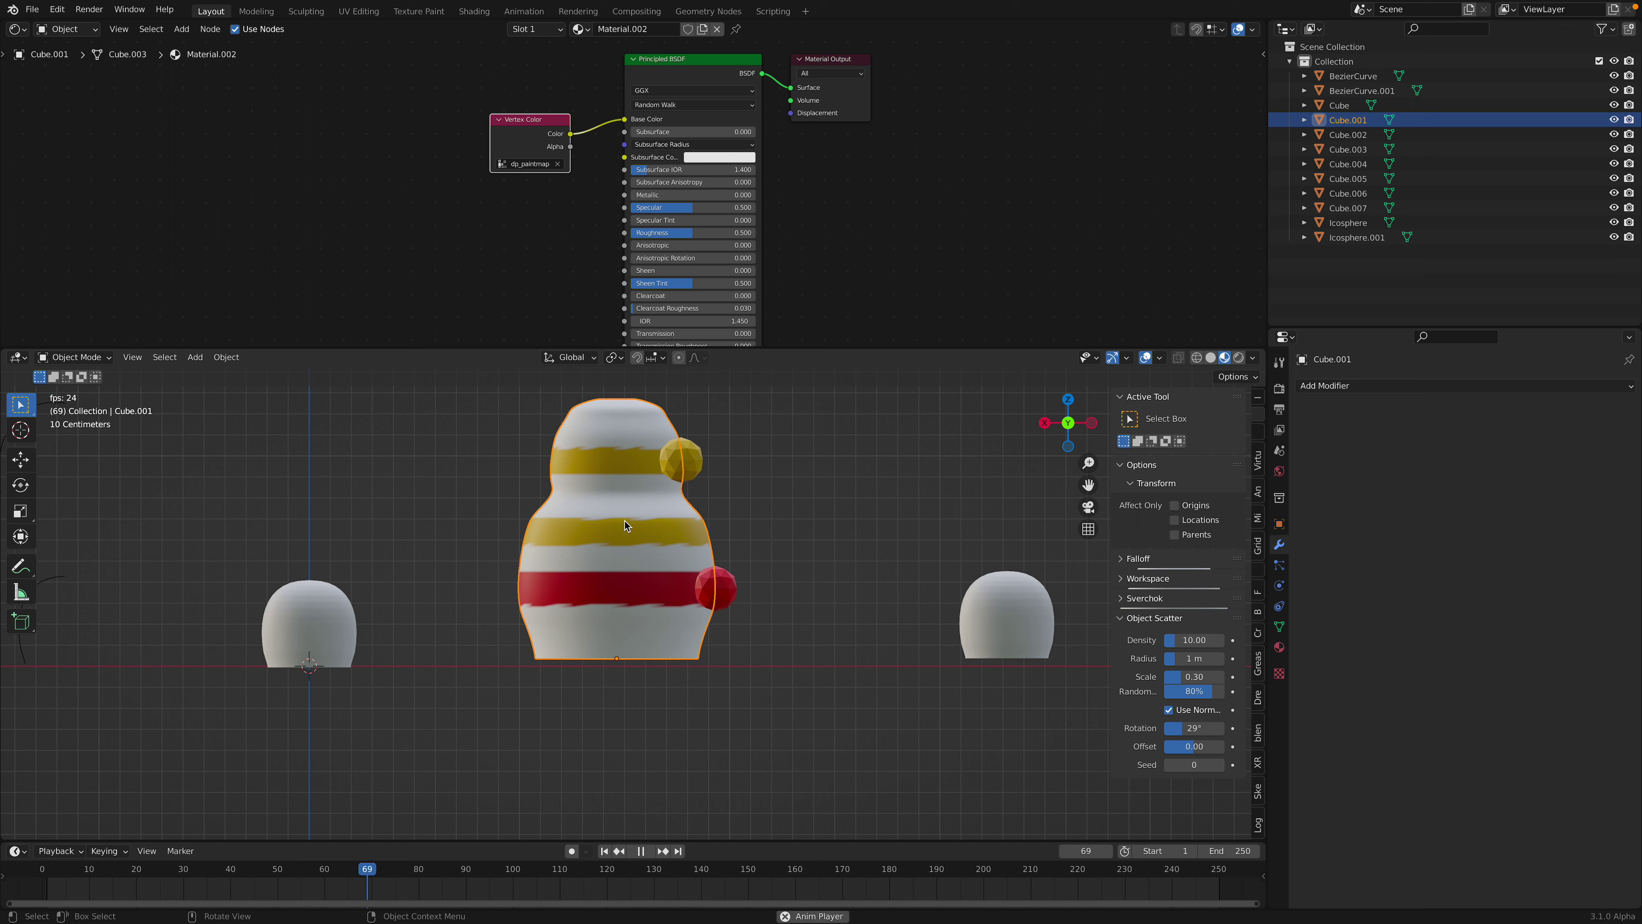
Duplicate the red sphere as a smaller copy beside the striped doll's base and replay the animation from the first frame
{"action": "left_click", "coordinate": [725, 586]}
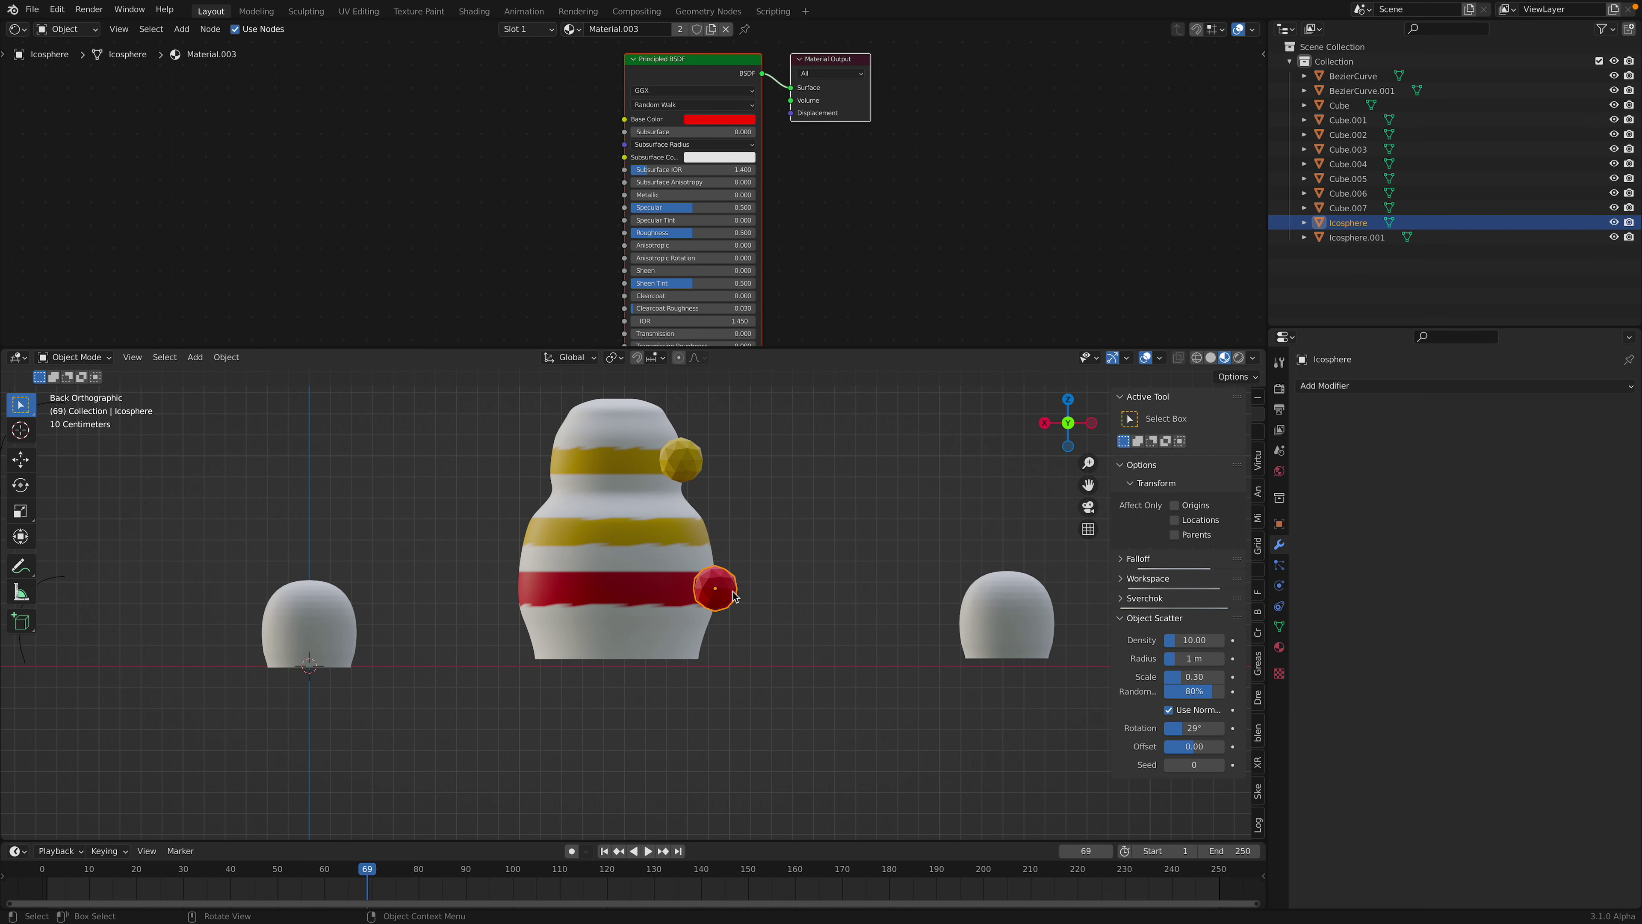
{"action": "key", "text": "shift+d"}
{"action": "left_click", "coordinate": [740, 643]}
{"action": "key", "text": "s"}
{"action": "left_click", "coordinate": [730, 649]}
{"action": "key", "text": "g"}
{"action": "left_click", "coordinate": [713, 638]}
{"action": "left_click", "coordinate": [604, 851]}
{"action": "left_click", "coordinate": [648, 852]}
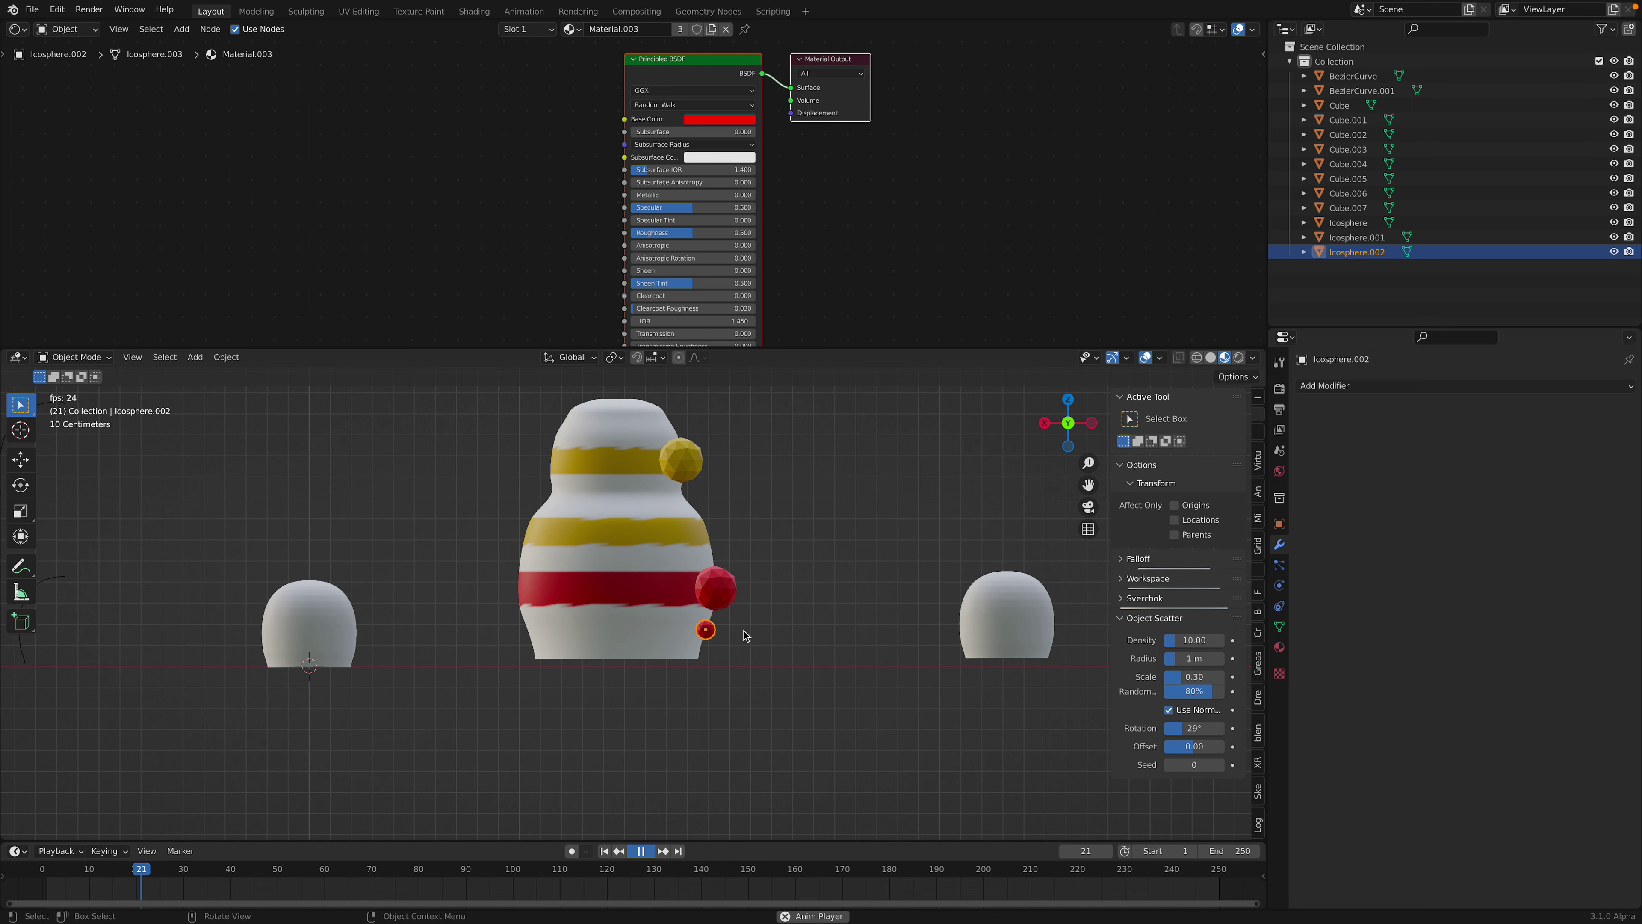
Switch to the macOS desktop and force quit Blender
{"action": "key", "text": "ctrl+Left"}
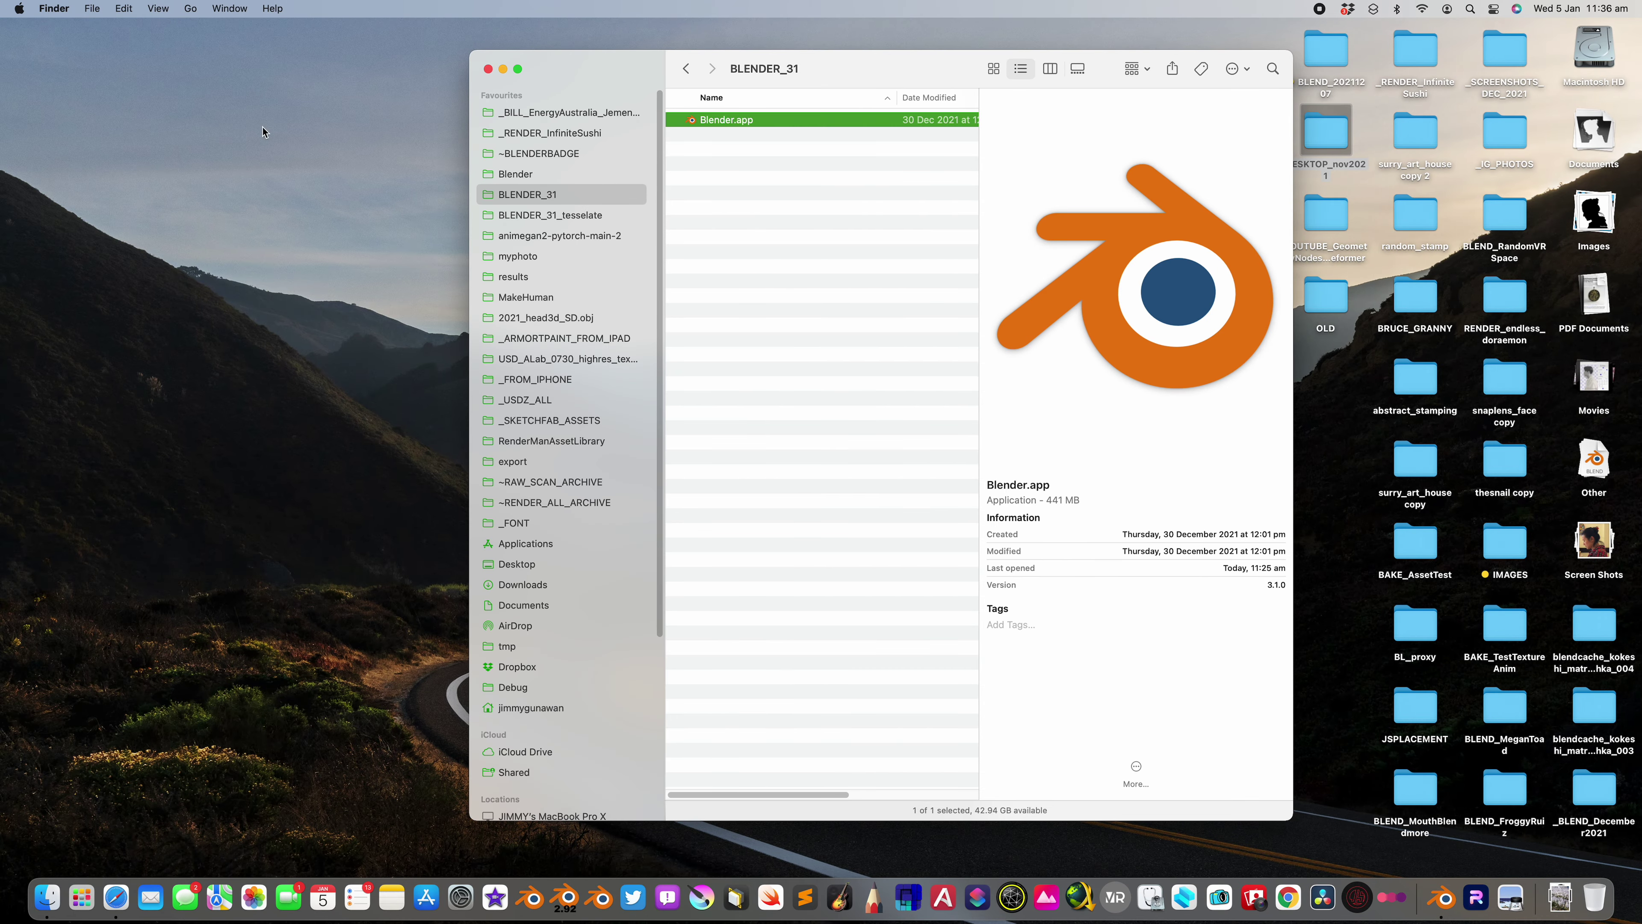
{"action": "left_click", "coordinate": [14, 9]}
{"action": "left_click", "coordinate": [42, 118]}
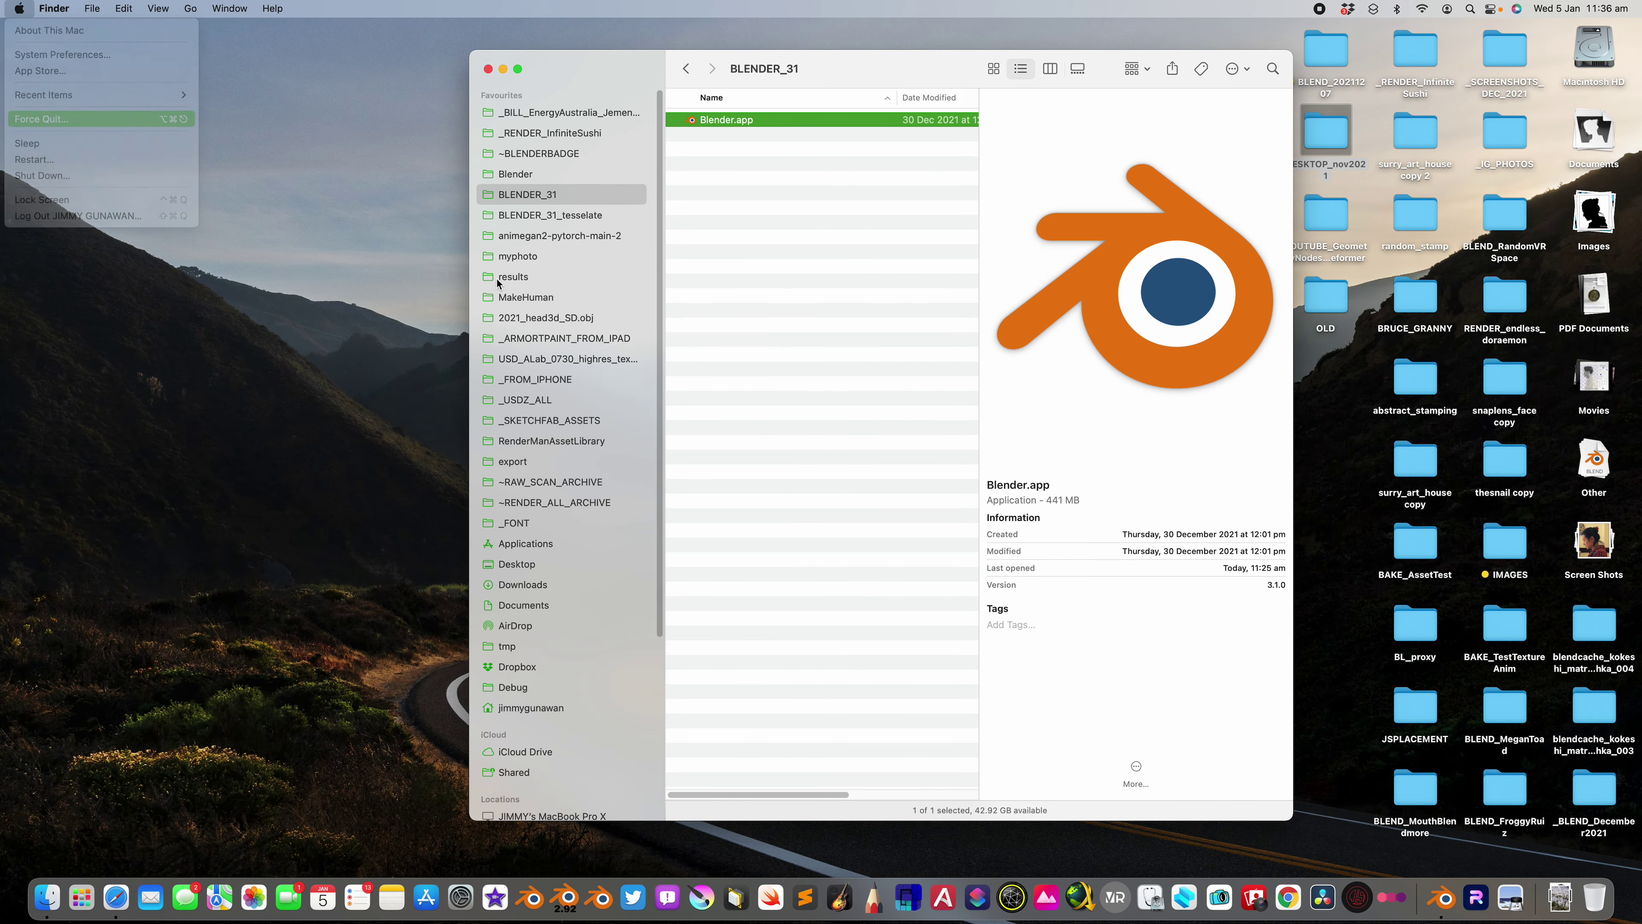
{"action": "left_click", "coordinate": [511, 207]}
{"action": "left_click", "coordinate": [1087, 753]}
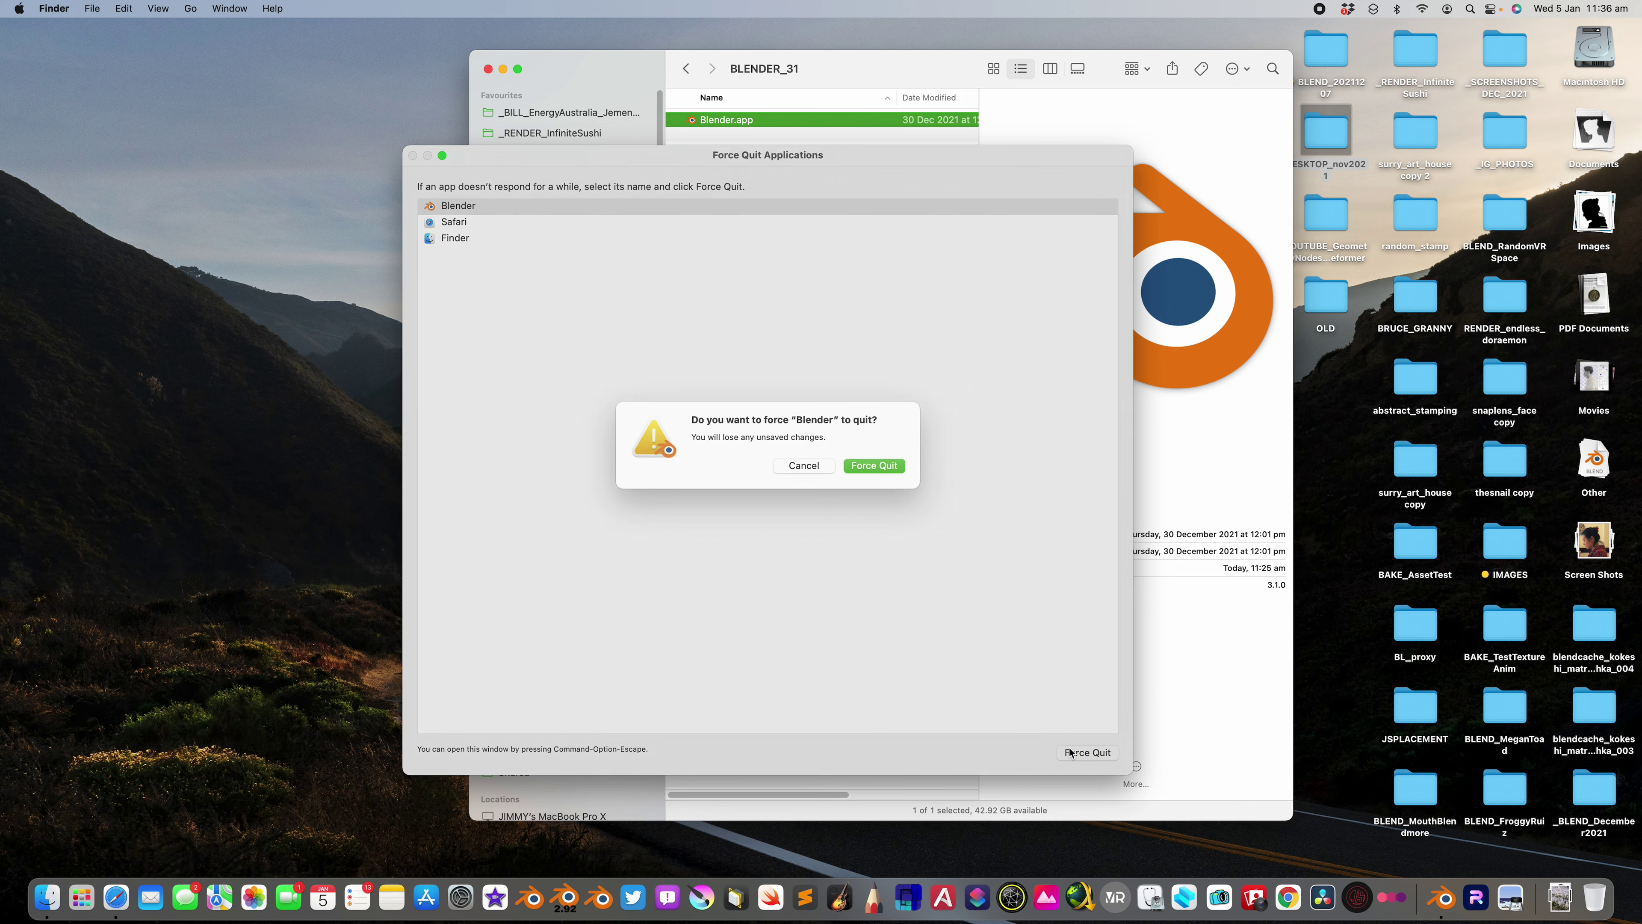
{"action": "left_click", "coordinate": [874, 460]}
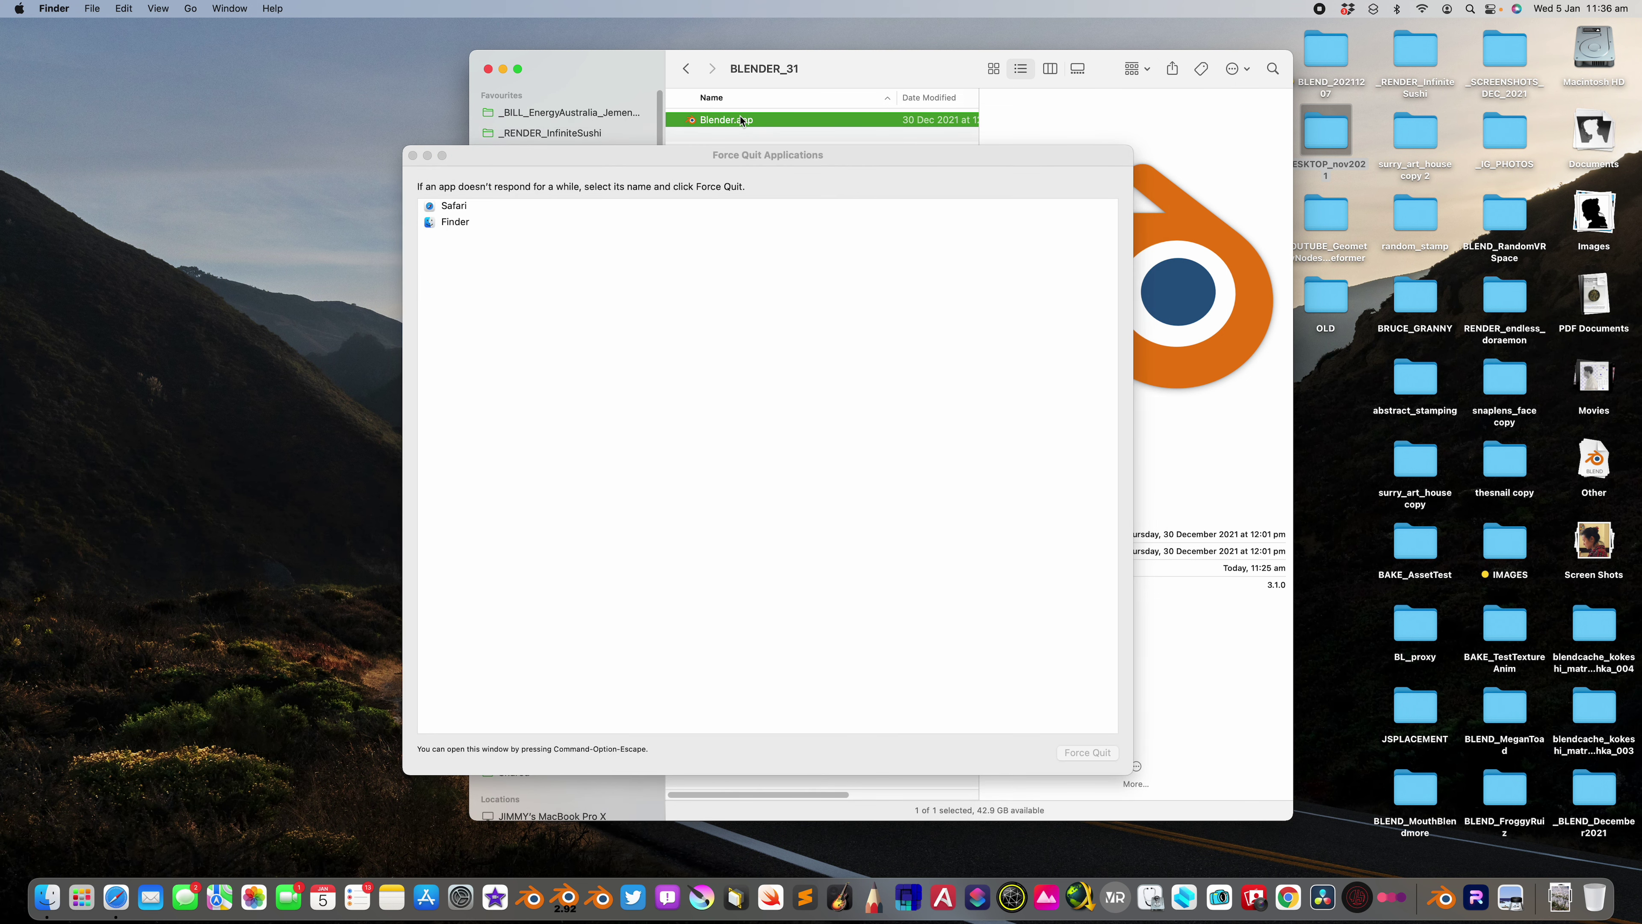
Relaunch Blender from the BLENDER_31 folder and reopen the recent file kokeshi_matryoshka_004.blend
{"action": "double_click", "coordinate": [721, 120]}
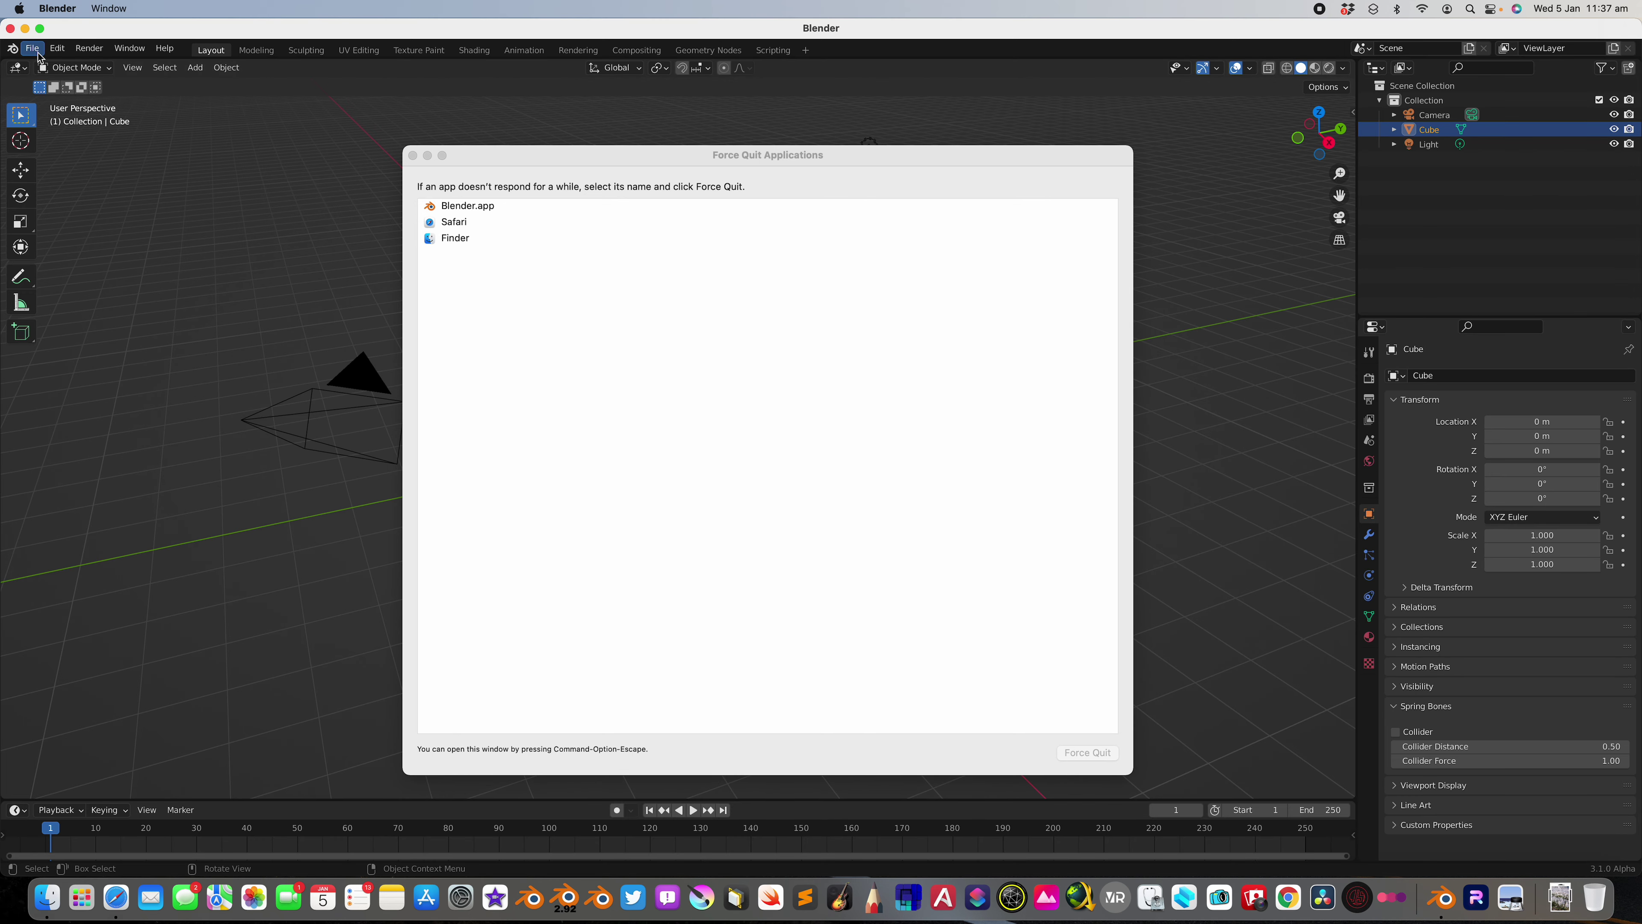
{"action": "left_click", "coordinate": [31, 48]}
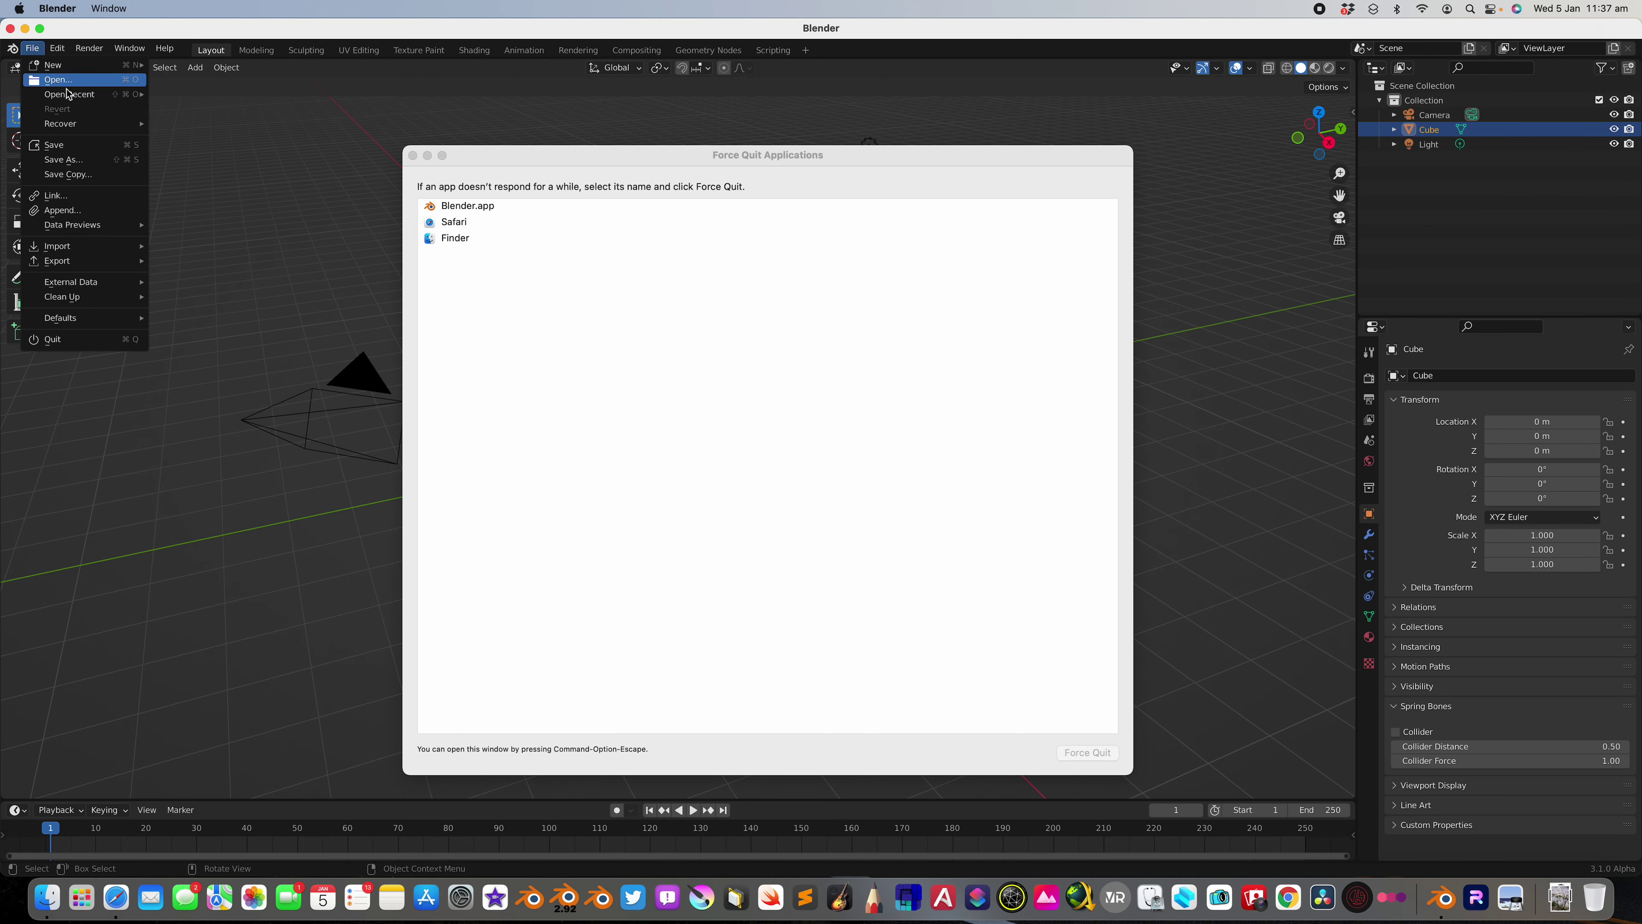
{"action": "mouse_move", "coordinate": [107, 95]}
{"action": "key", "text": "Return"}
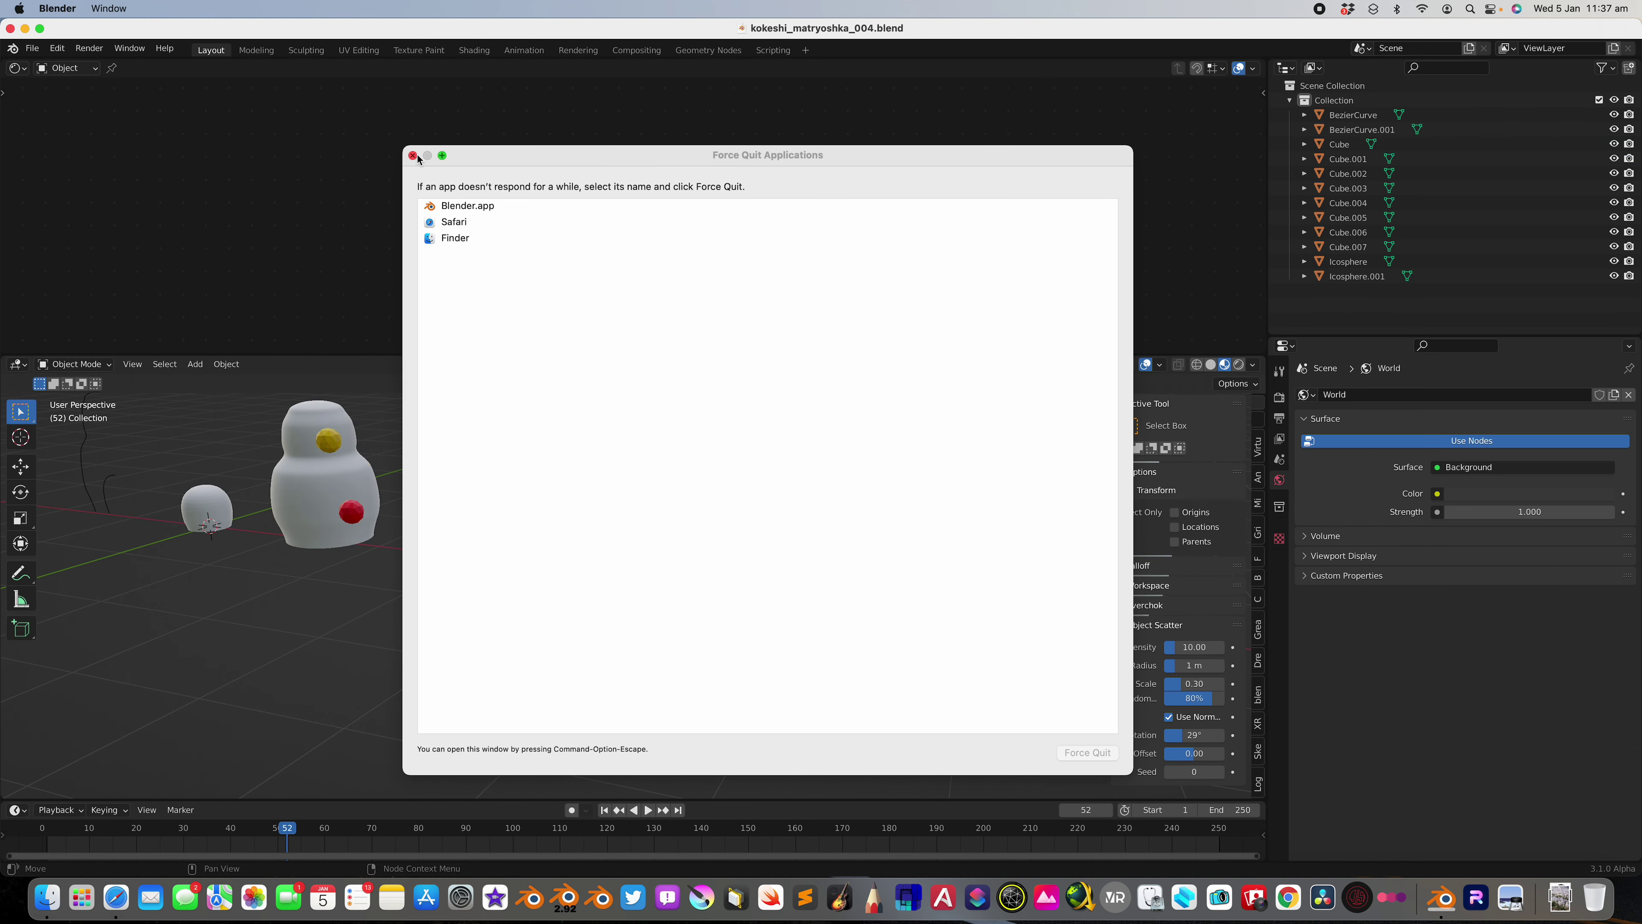
Replay the animation from frame 1 and examine the paint bands on the striped doll
{"action": "middle_click_drag", "start_coordinate": [794, 608], "coordinate": [834, 582]}
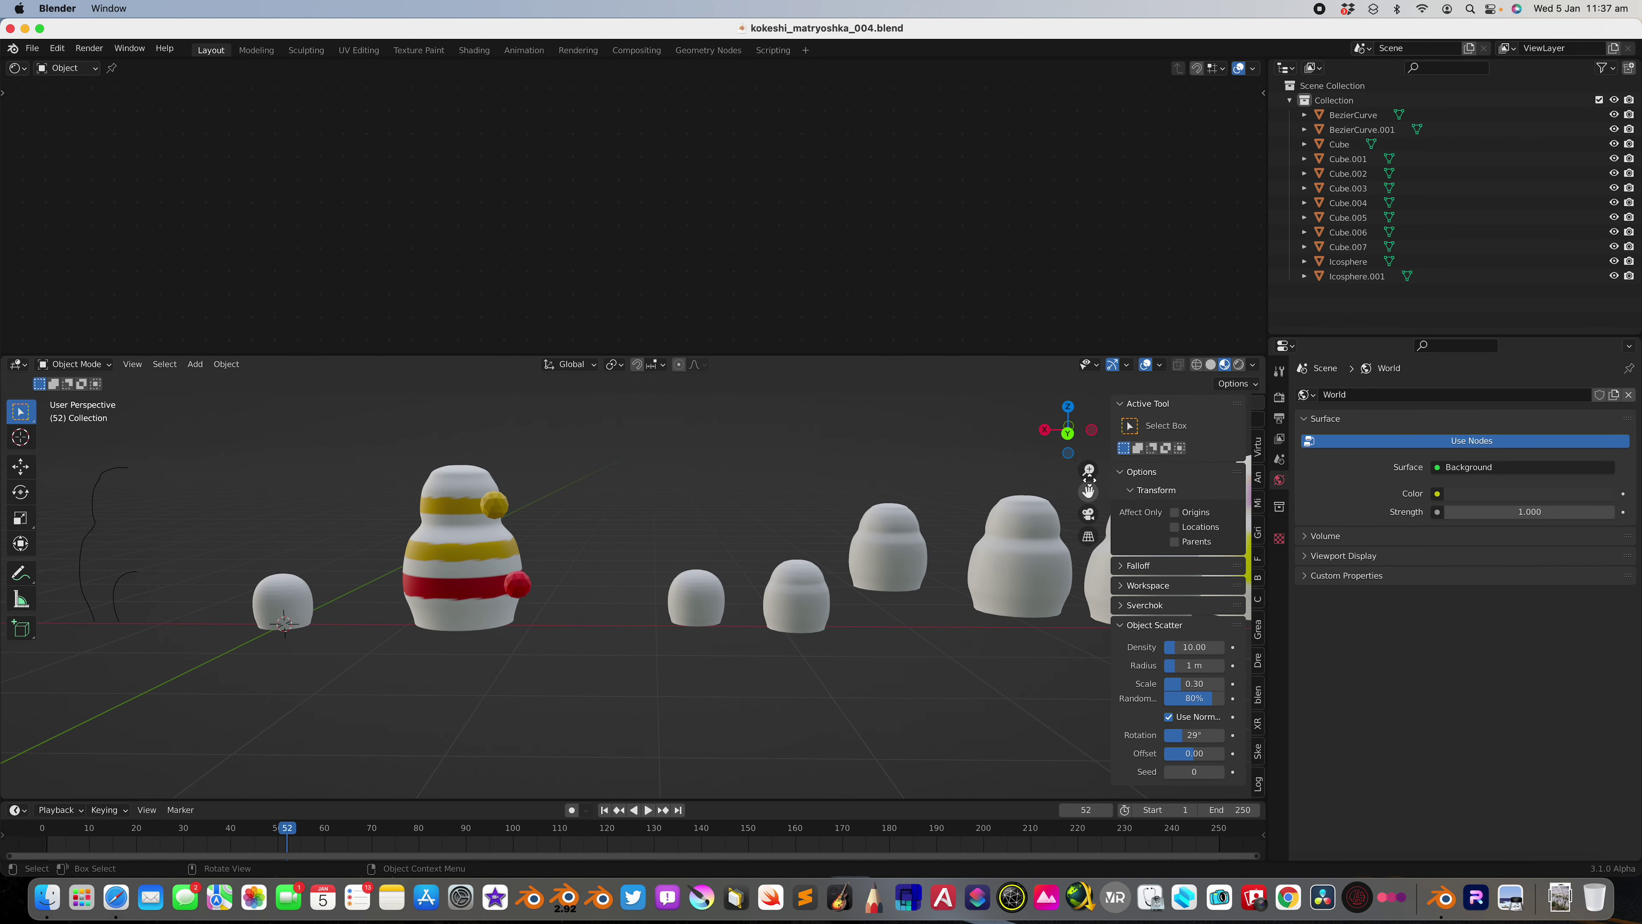
{"action": "left_click", "coordinate": [610, 812]}
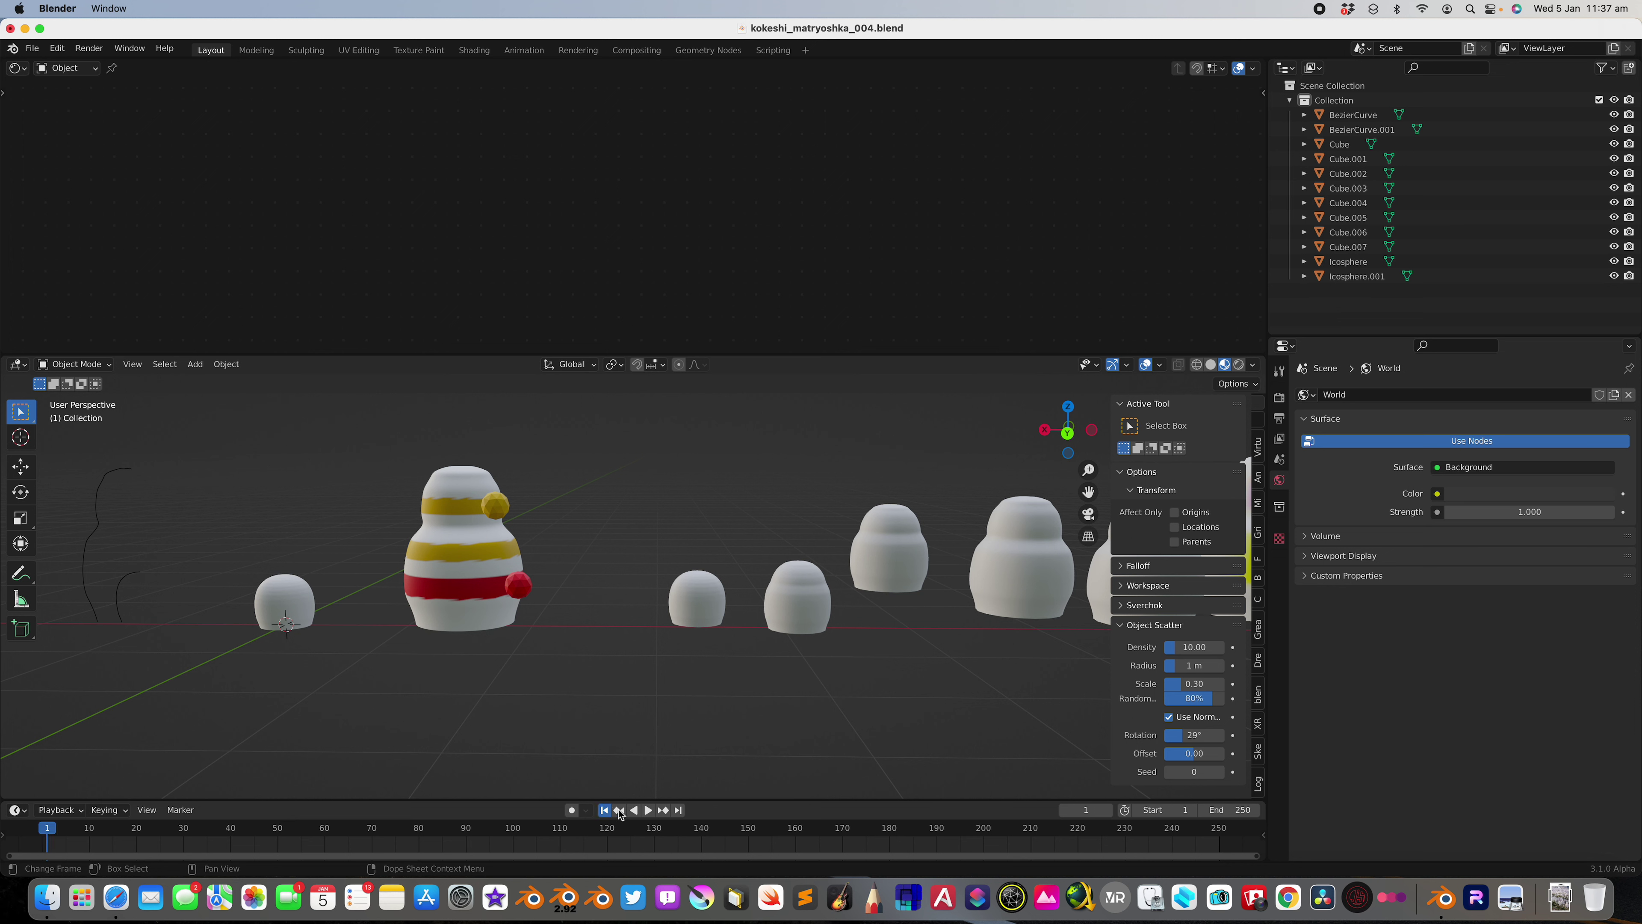
{"action": "left_click", "coordinate": [649, 810]}
{"action": "left_click", "coordinate": [649, 810]}
{"action": "left_click", "coordinate": [454, 546]}
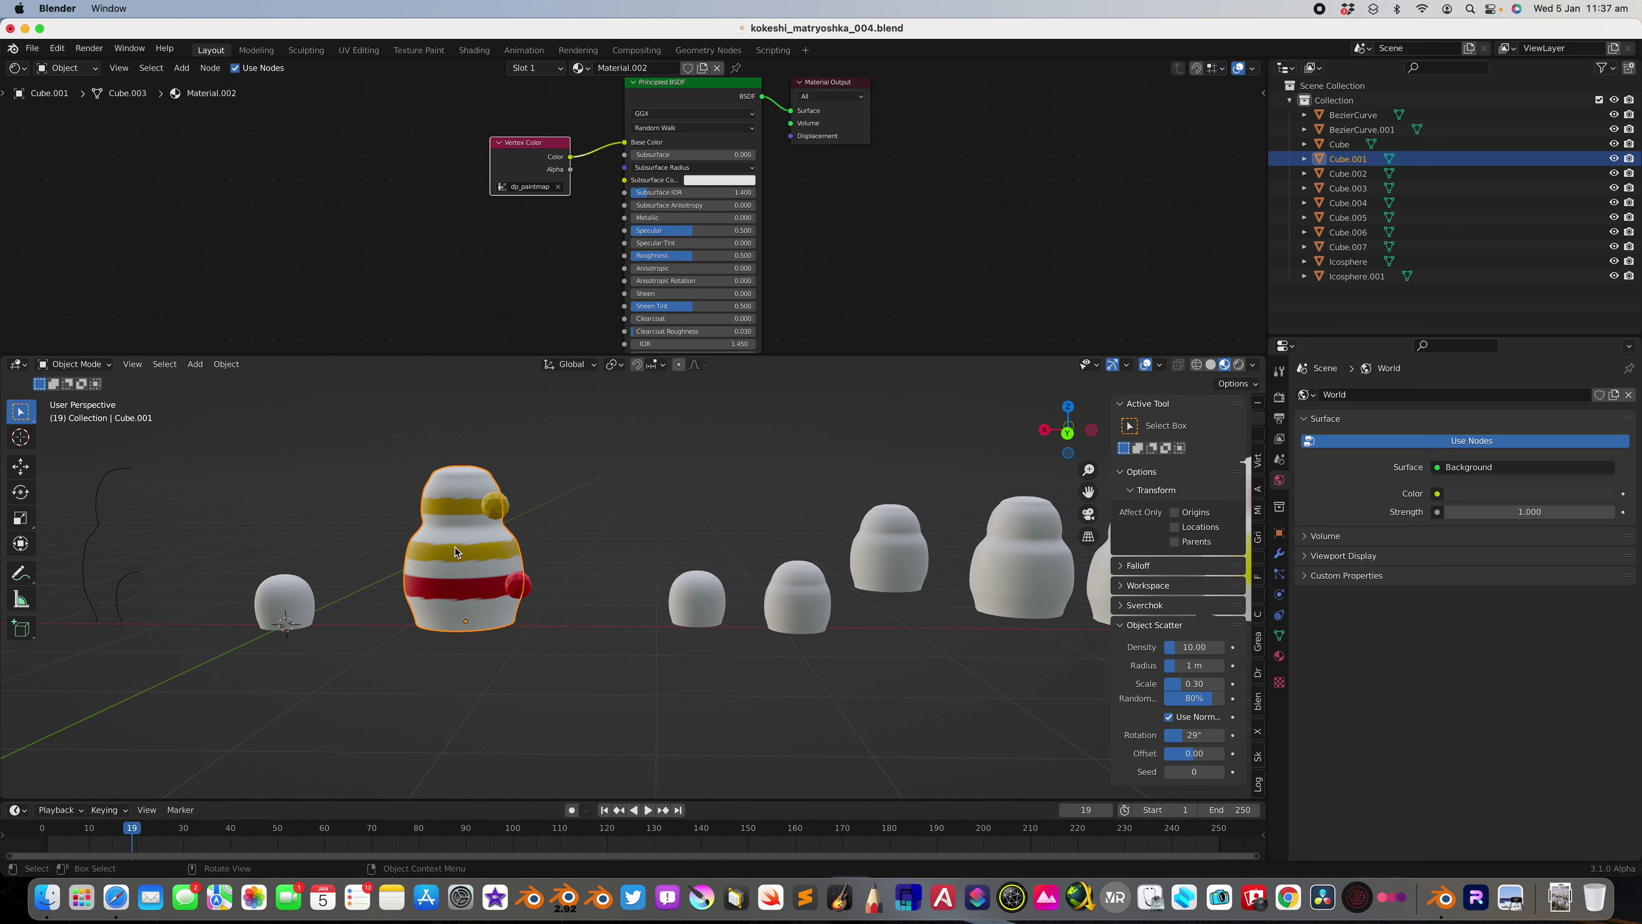
{"action": "left_click", "coordinate": [647, 810]}
{"action": "left_click", "coordinate": [647, 810]}
{"action": "scroll", "coordinate": [1023, 451], "scroll_direction": "up", "scroll_amount": 3}
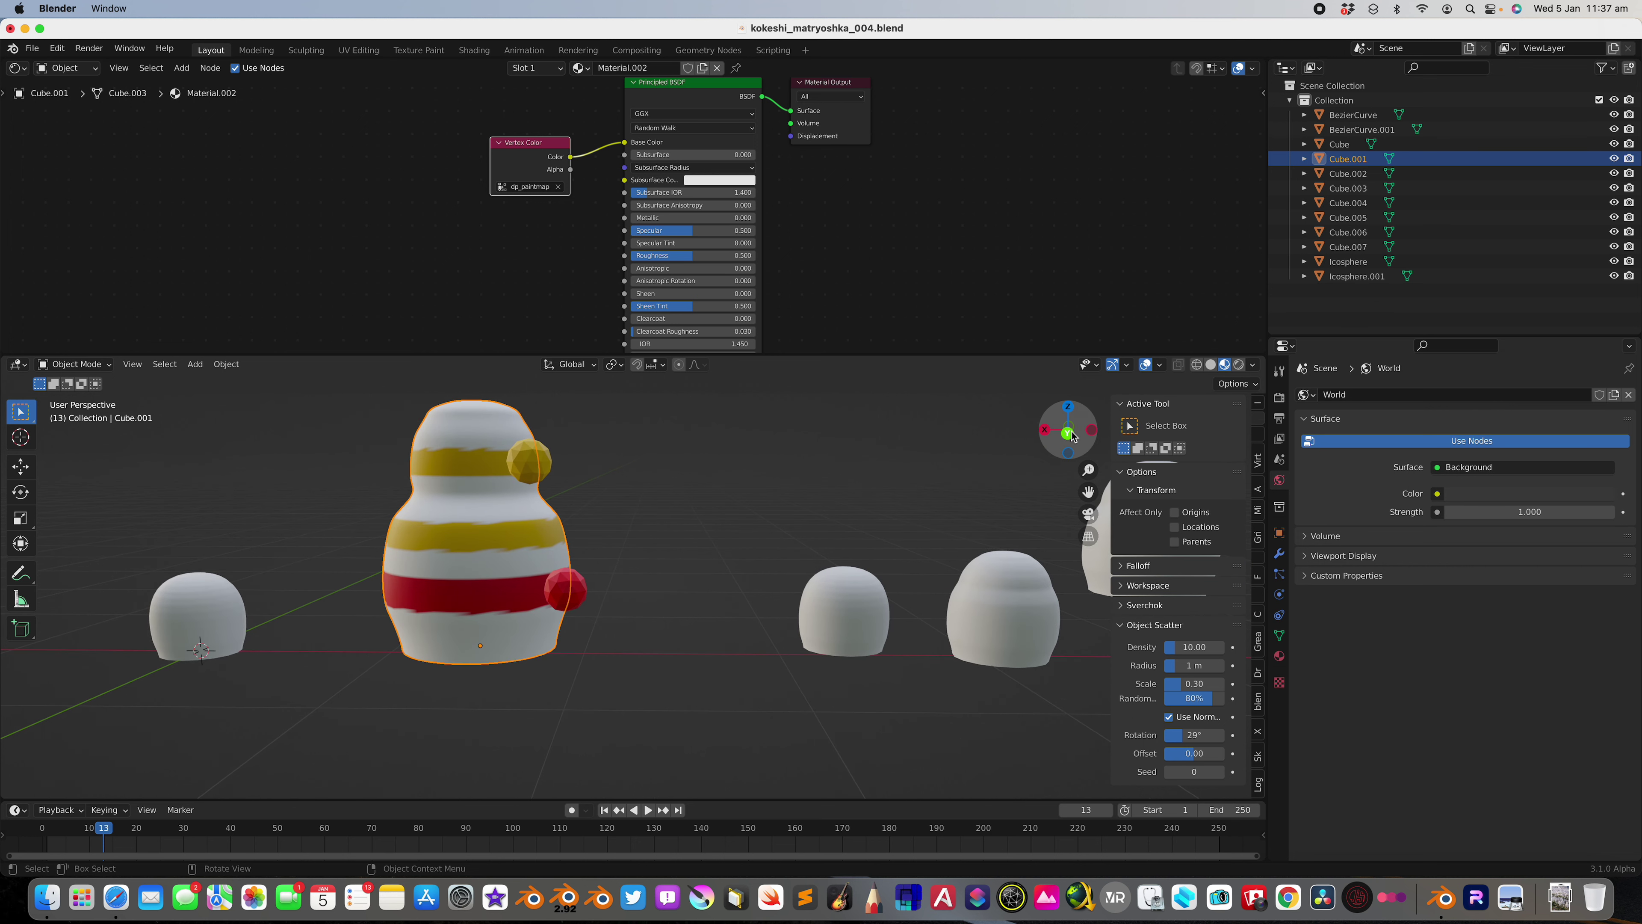
{"action": "scroll", "coordinate": [672, 586], "scroll_direction": "up", "scroll_amount": 3}
Duplicate the red sphere in the back view and place the copy just below it, beside the striped doll's base
{"action": "middle_click_drag", "start_coordinate": [537, 623], "coordinate": [551, 548]}
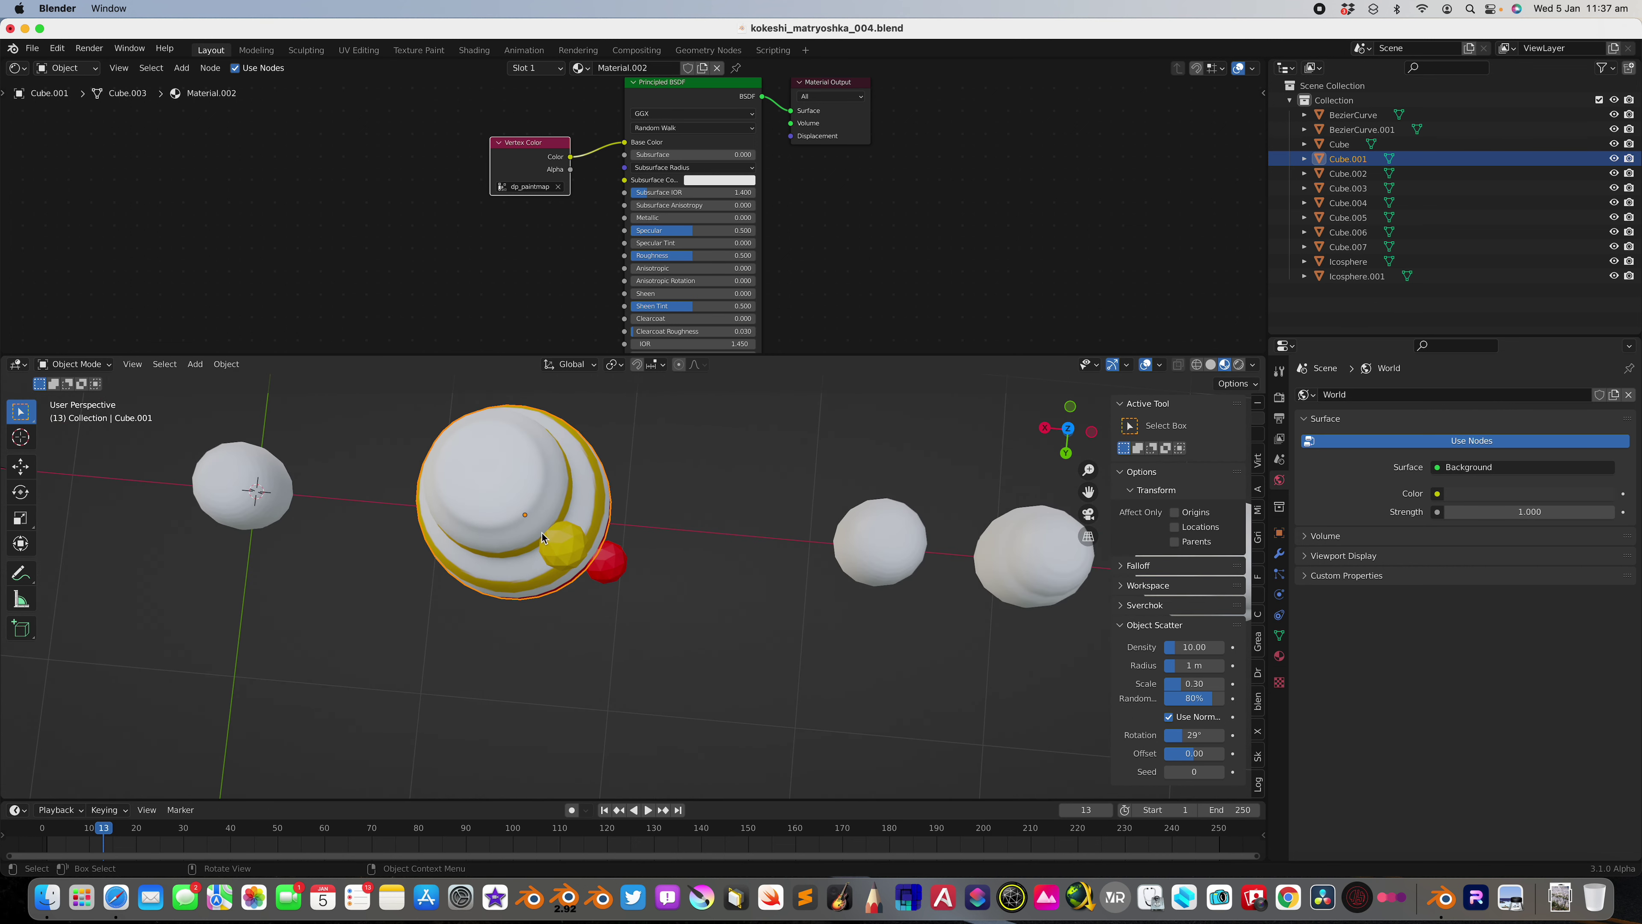
{"action": "left_click", "coordinate": [619, 572]}
{"action": "middle_click_drag", "start_coordinate": [619, 571], "coordinate": [1075, 446]}
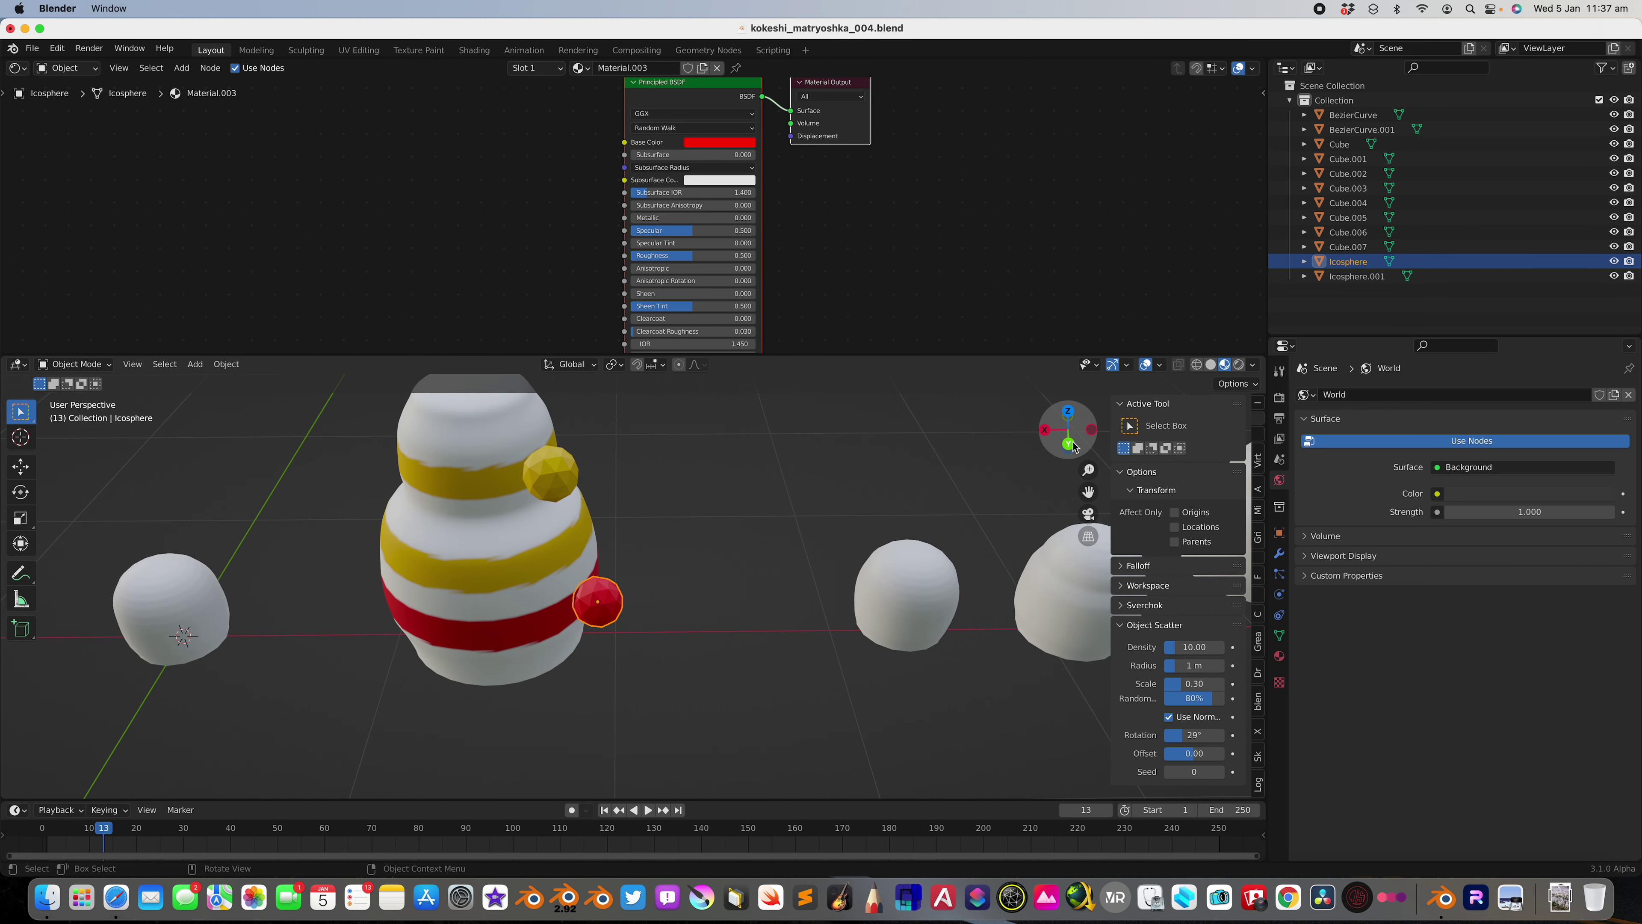
{"action": "left_click", "coordinate": [1073, 445]}
{"action": "key", "text": "shift+d"}
{"action": "left_click", "coordinate": [611, 690]}
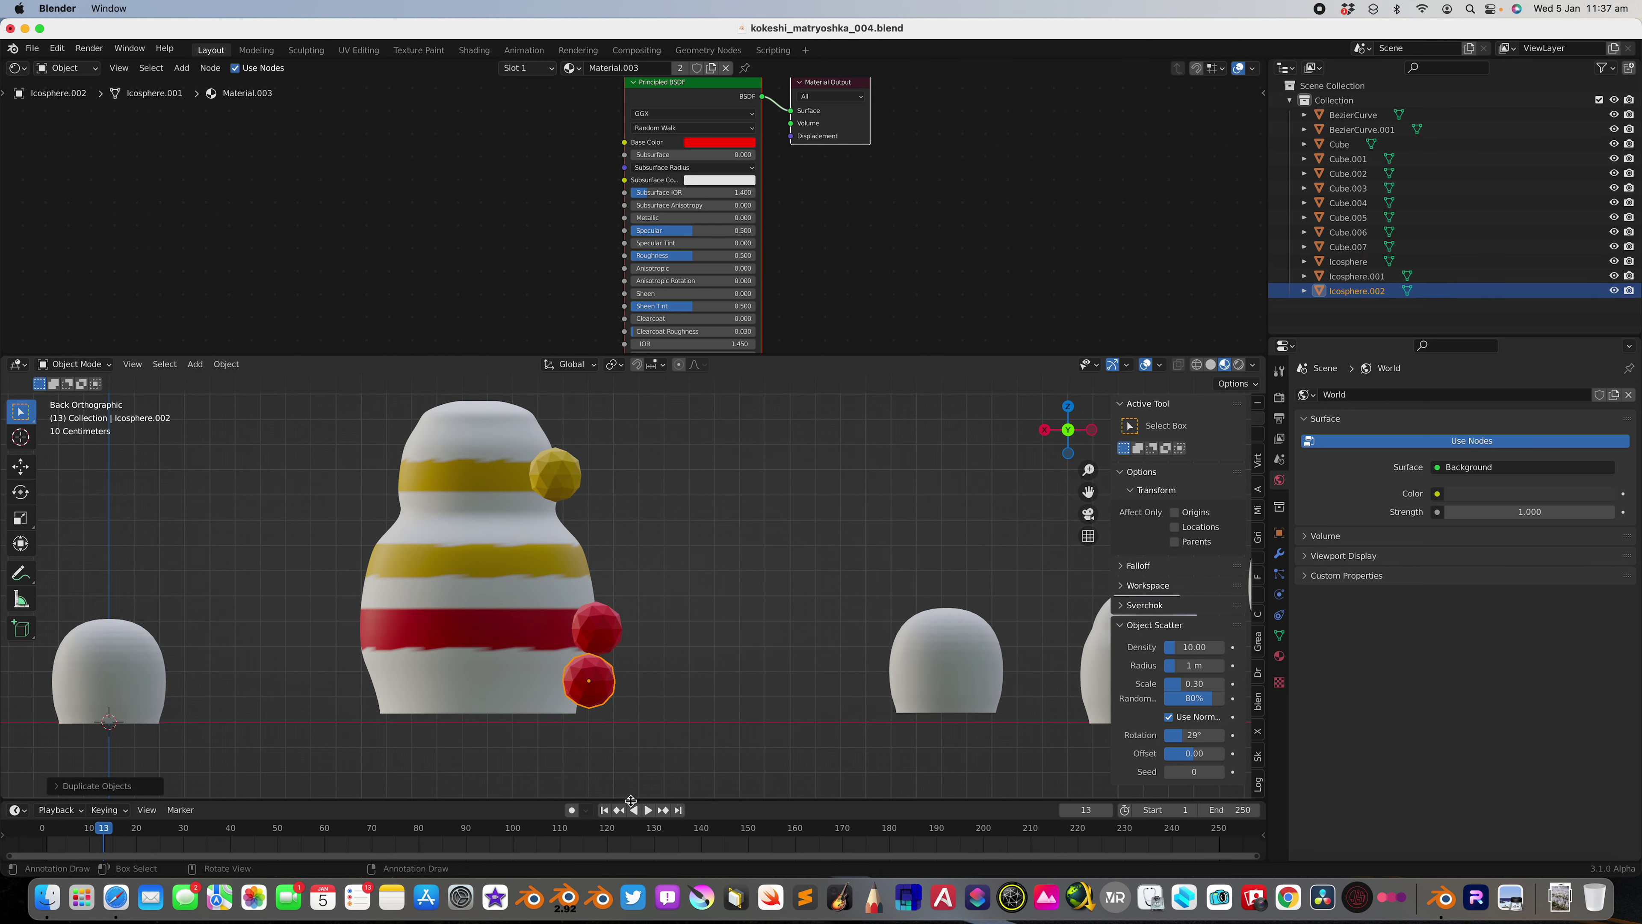
Play the animation from frame 1 to frame 20, select the striped doll and open its modifier properties
{"action": "left_click", "coordinate": [604, 812]}
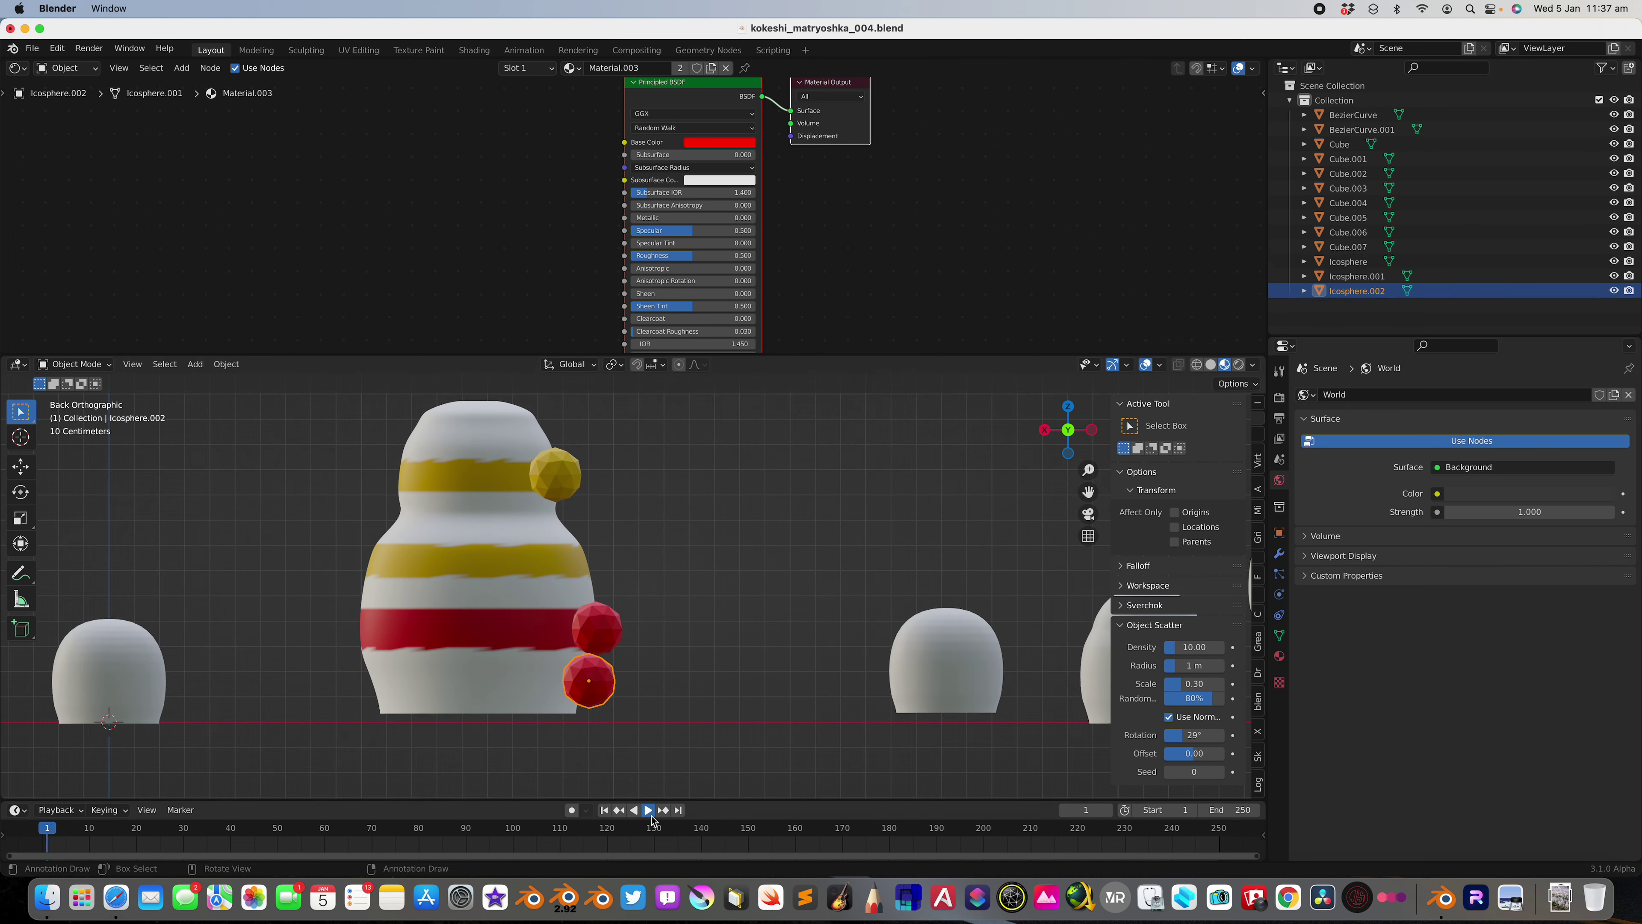
{"action": "left_click", "coordinate": [451, 632]}
{"action": "left_click", "coordinate": [1280, 552]}
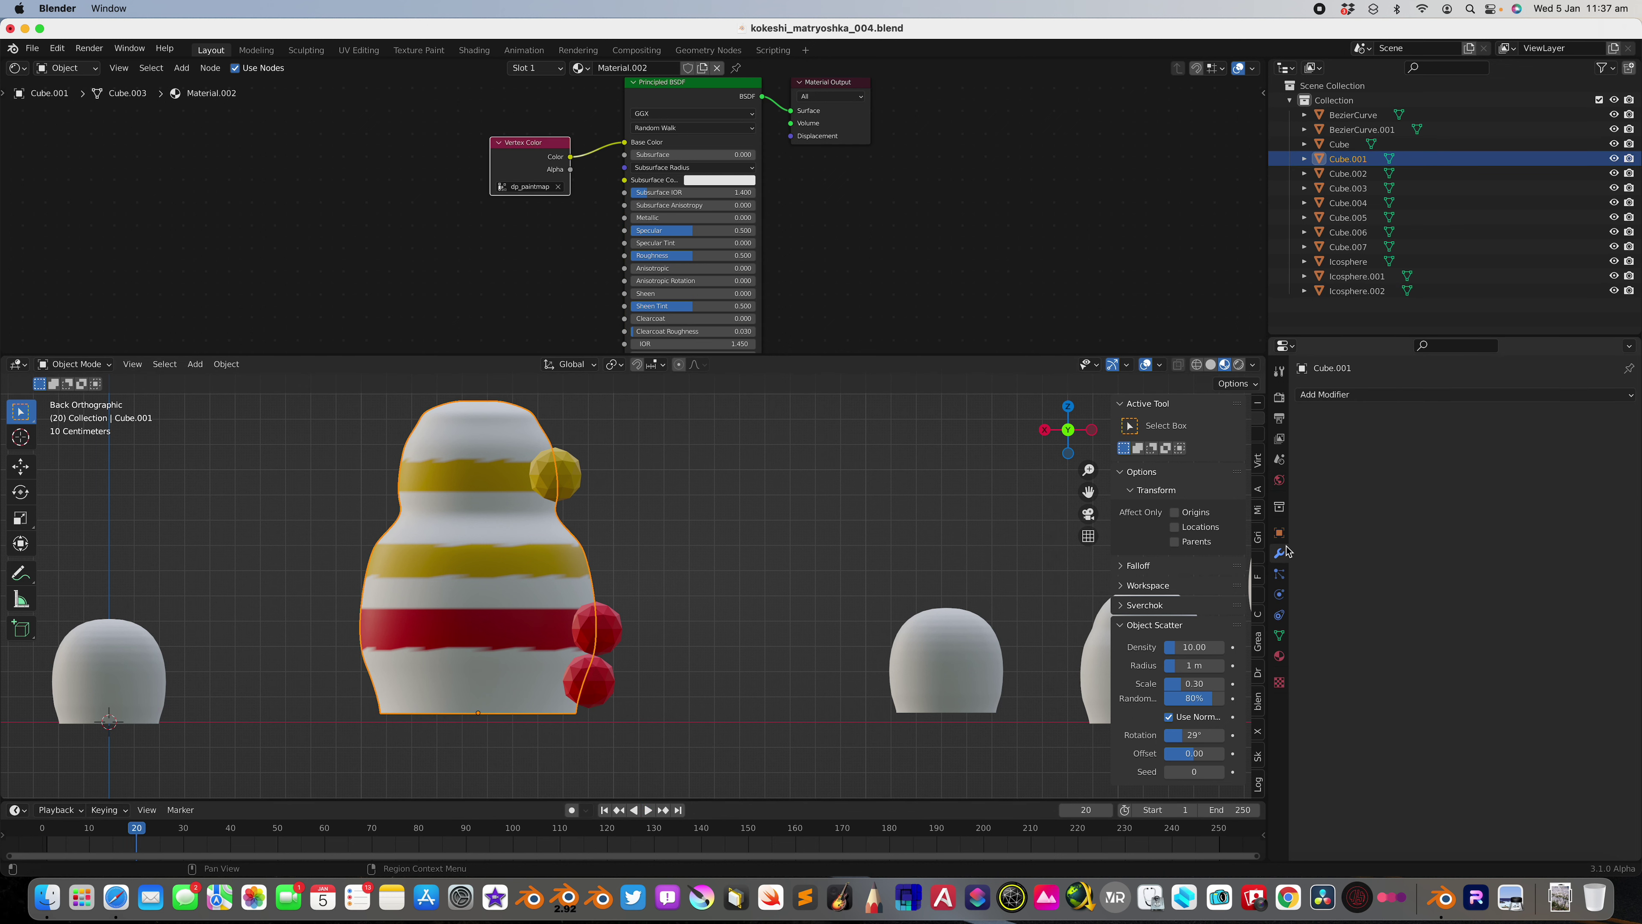
Try to reuse an existing node group through a new Geometry Nodes modifier on the striped doll
{"action": "left_click", "coordinate": [1348, 400]}
{"action": "scroll", "coordinate": [550, 223], "scroll_direction": "down", "scroll_amount": 2}
{"action": "left_click", "coordinate": [1352, 395]}
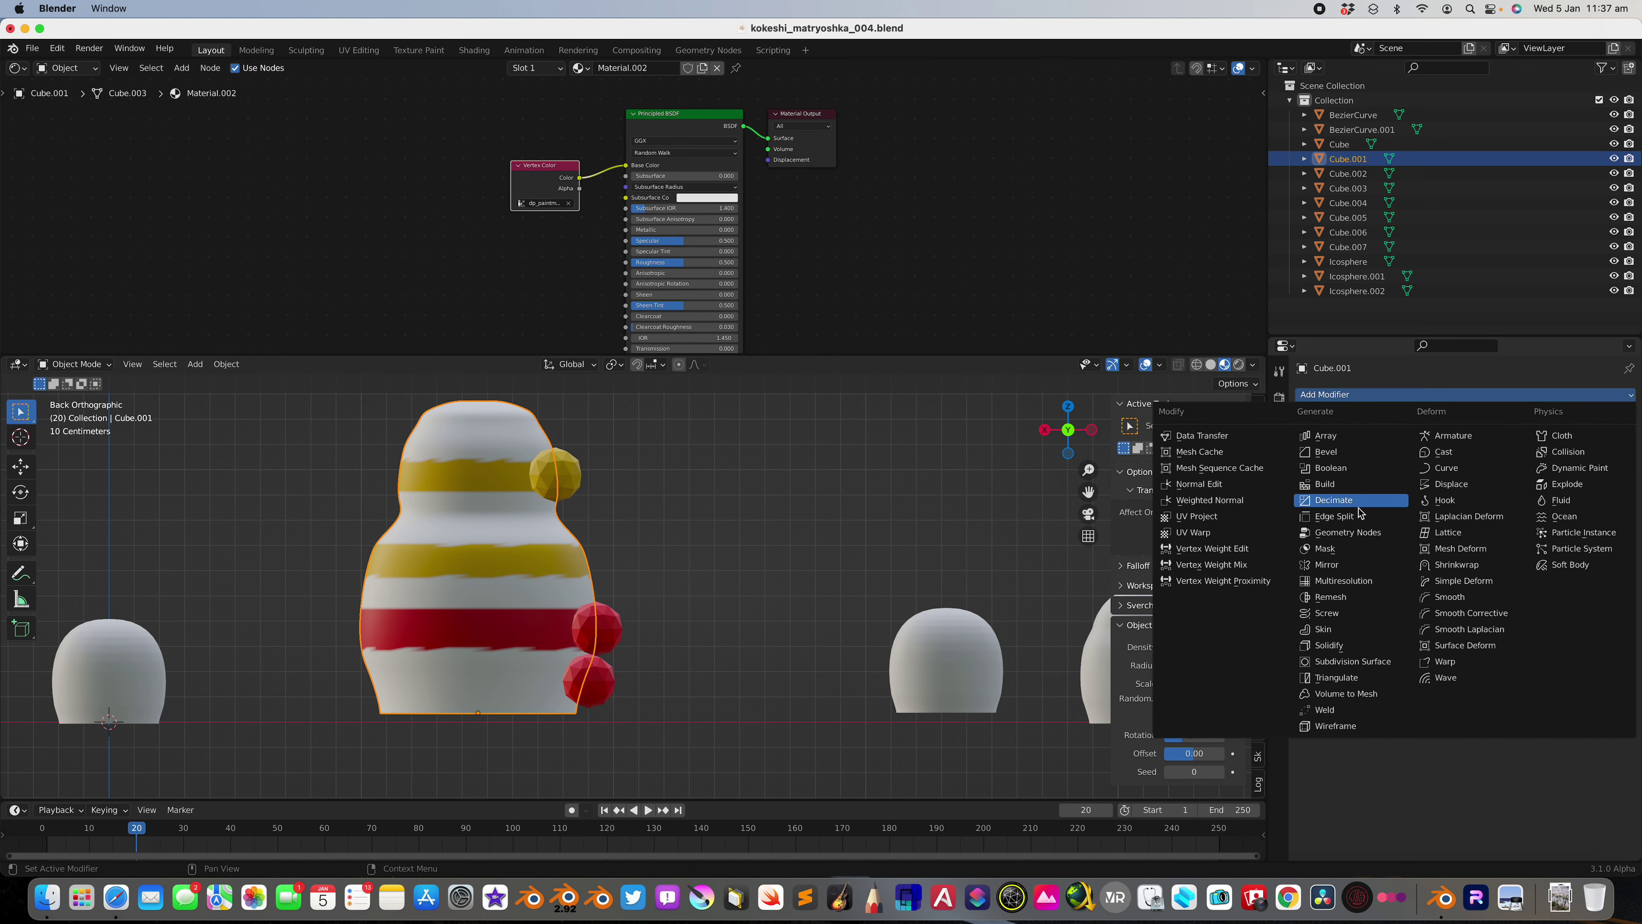
{"action": "left_click", "coordinate": [1362, 539]}
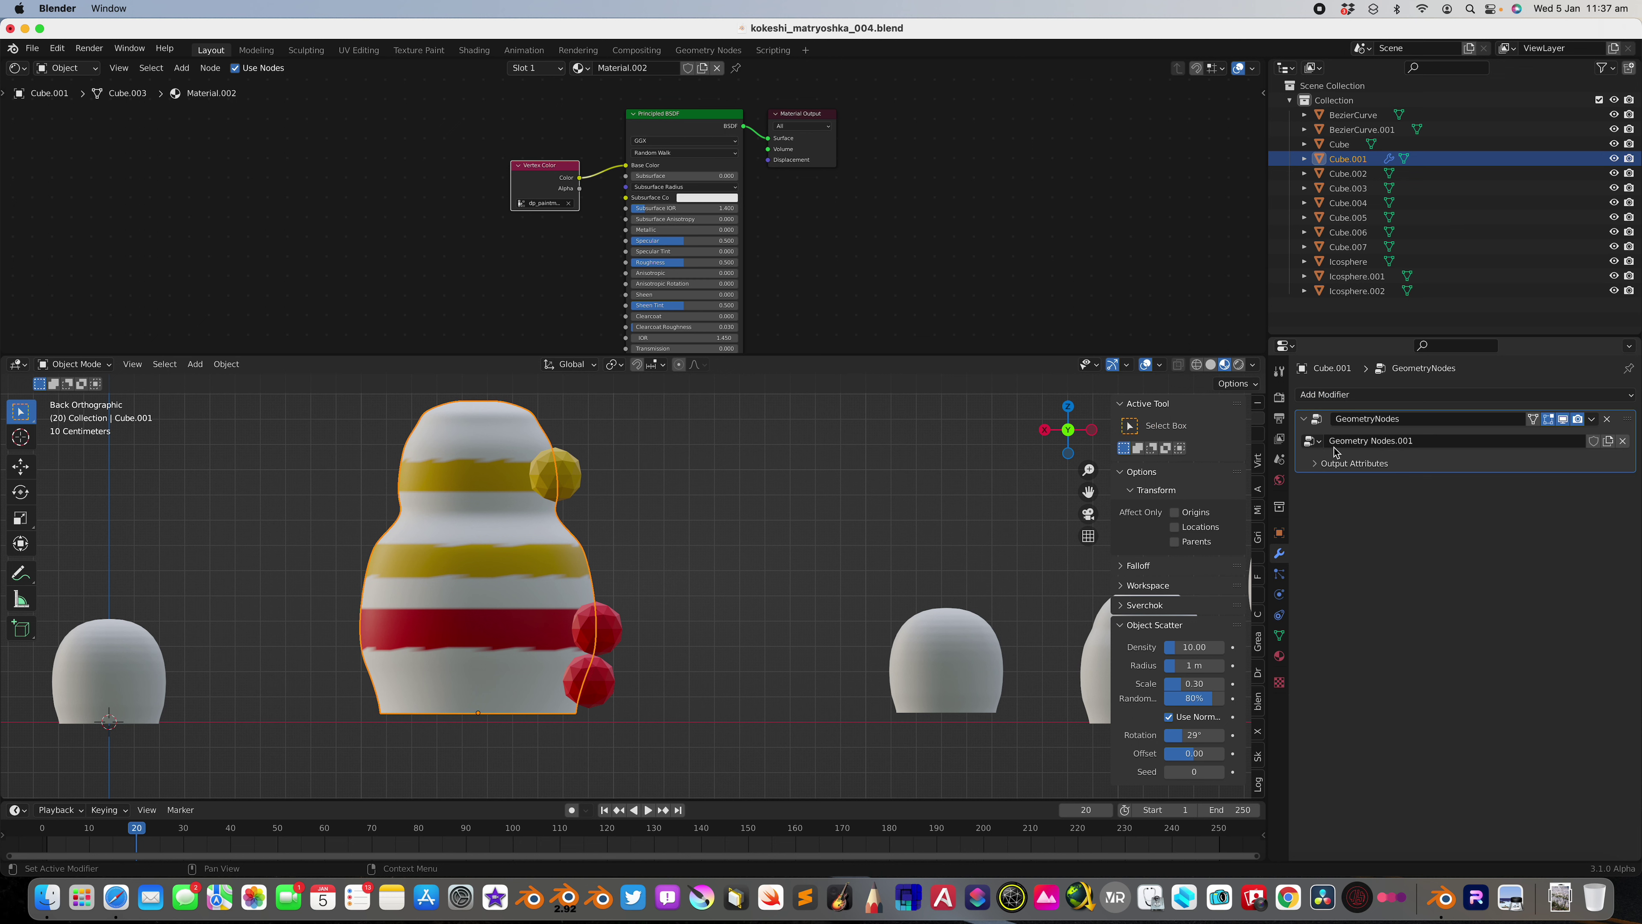
{"action": "left_click", "coordinate": [1317, 443]}
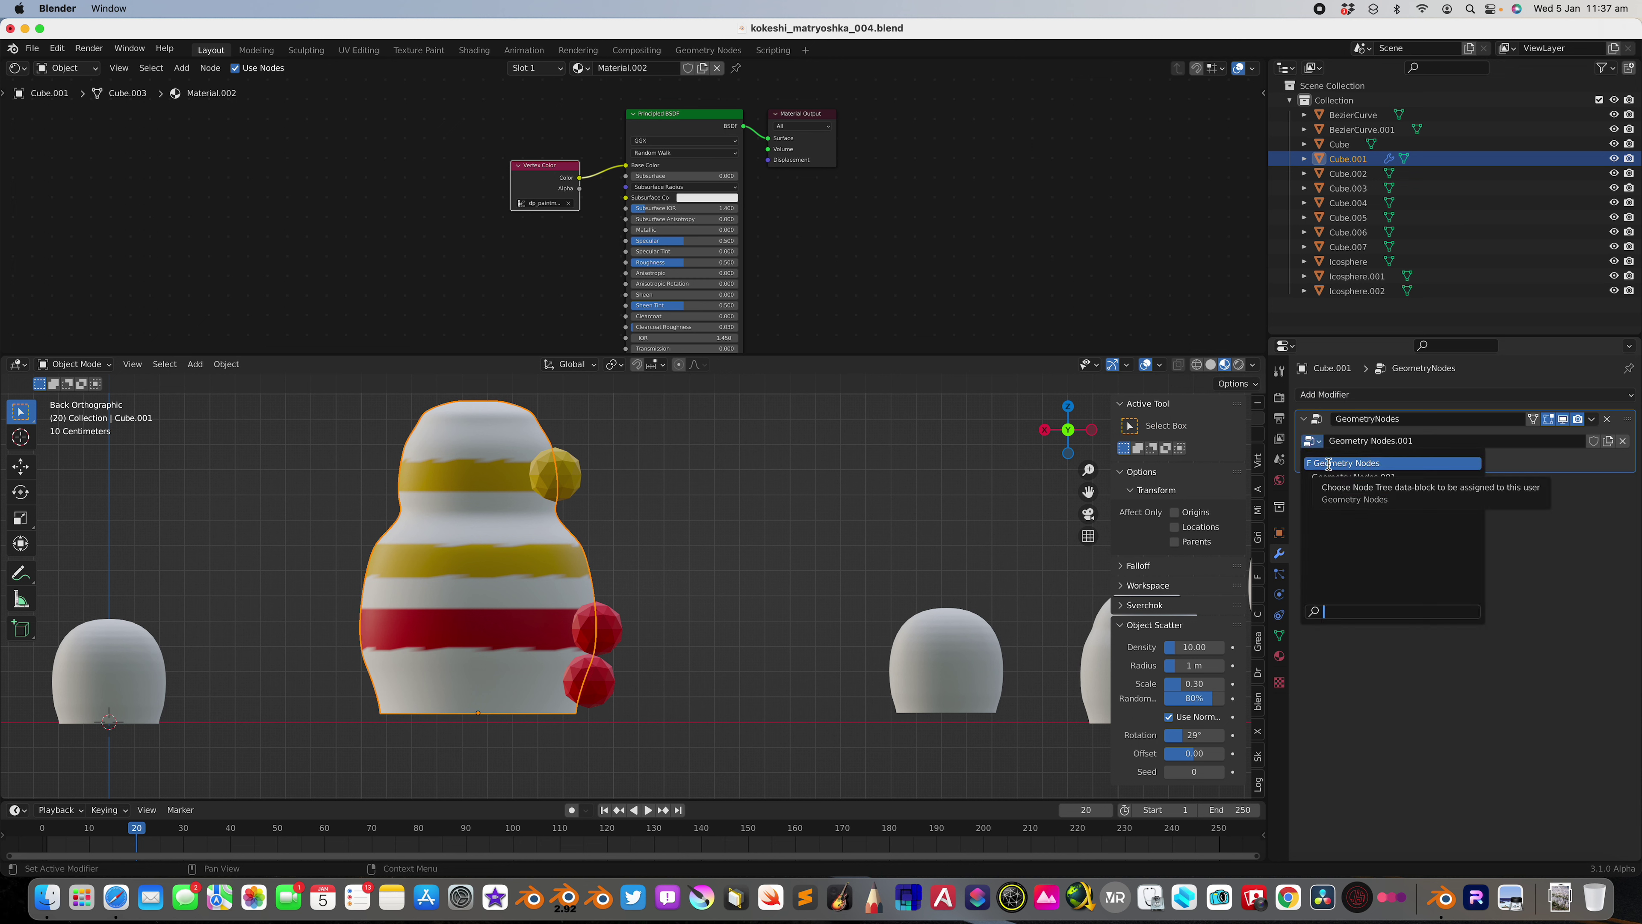
Open the recent file kokeshi_matryoshka_003.blend and run its animation briefly
{"action": "left_click", "coordinate": [33, 50]}
{"action": "mouse_move", "coordinate": [77, 95]}
{"action": "left_click", "coordinate": [195, 110]}
{"action": "left_click", "coordinate": [769, 482]}
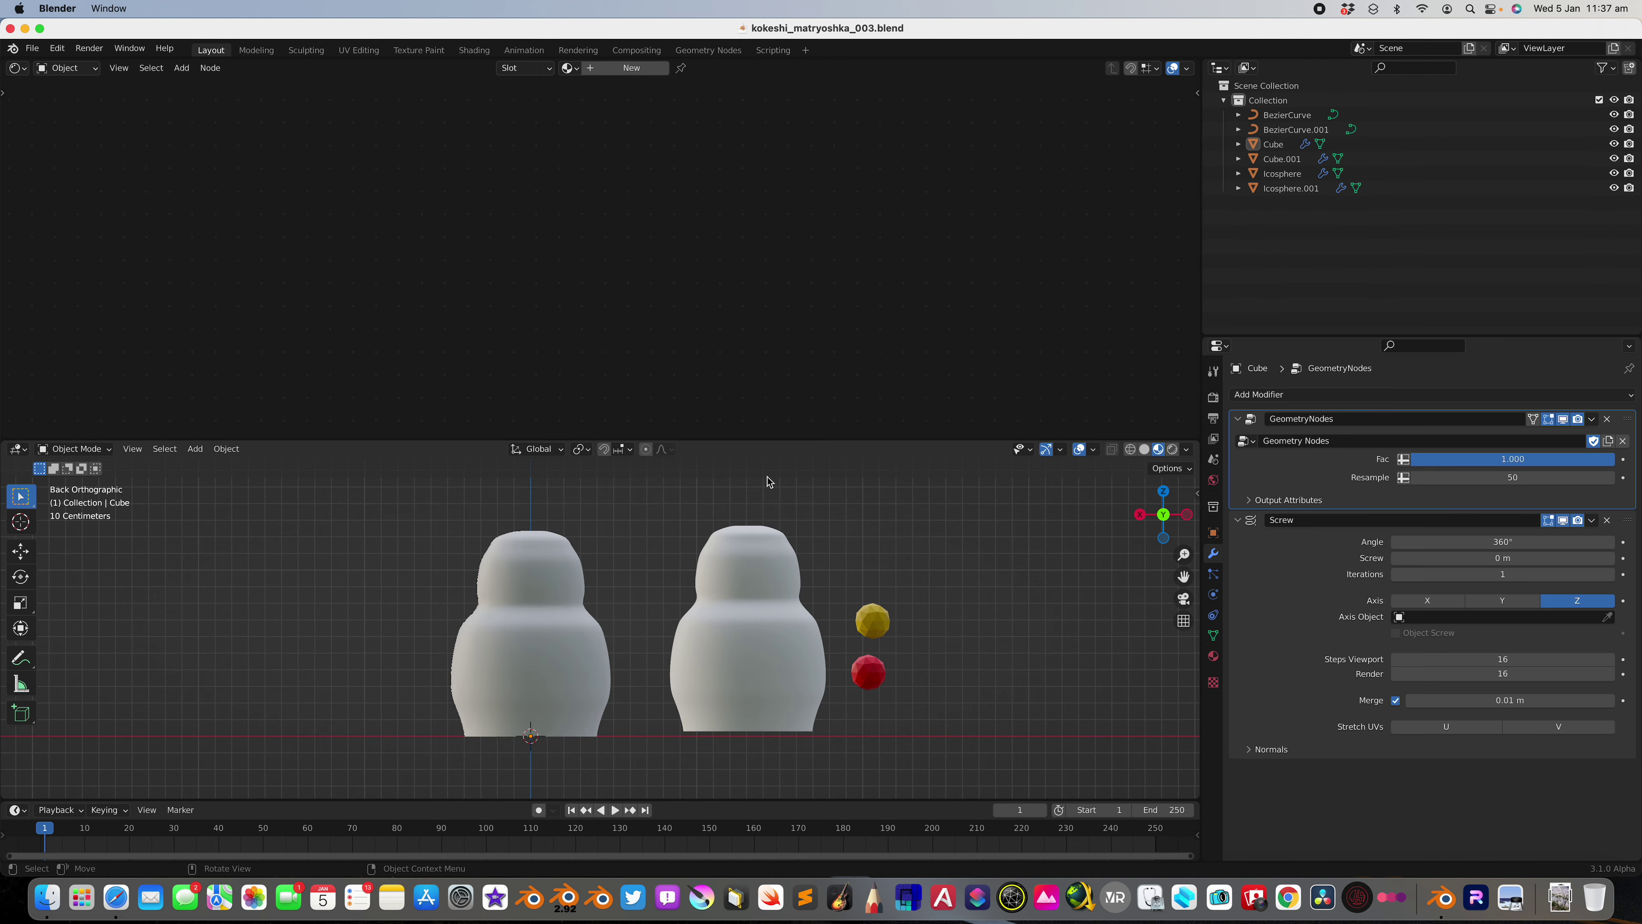
{"action": "left_click", "coordinate": [615, 810]}
{"action": "left_click", "coordinate": [616, 810]}
Move the red sphere and the yellow sphere so both touch the side of the second doll's body
{"action": "left_click", "coordinate": [871, 673]}
{"action": "left_click_drag", "start_coordinate": [870, 672], "coordinate": [834, 690]}
{"action": "left_click", "coordinate": [873, 621]}
{"action": "left_click_drag", "start_coordinate": [873, 621], "coordinate": [825, 640]}
Duplicate the red sphere, place the copy beside the second doll's head and replay the animation from frame 1 to frame 40
{"action": "left_click", "coordinate": [827, 690]}
{"action": "key", "text": "shift+d"}
{"action": "left_click", "coordinate": [797, 576]}
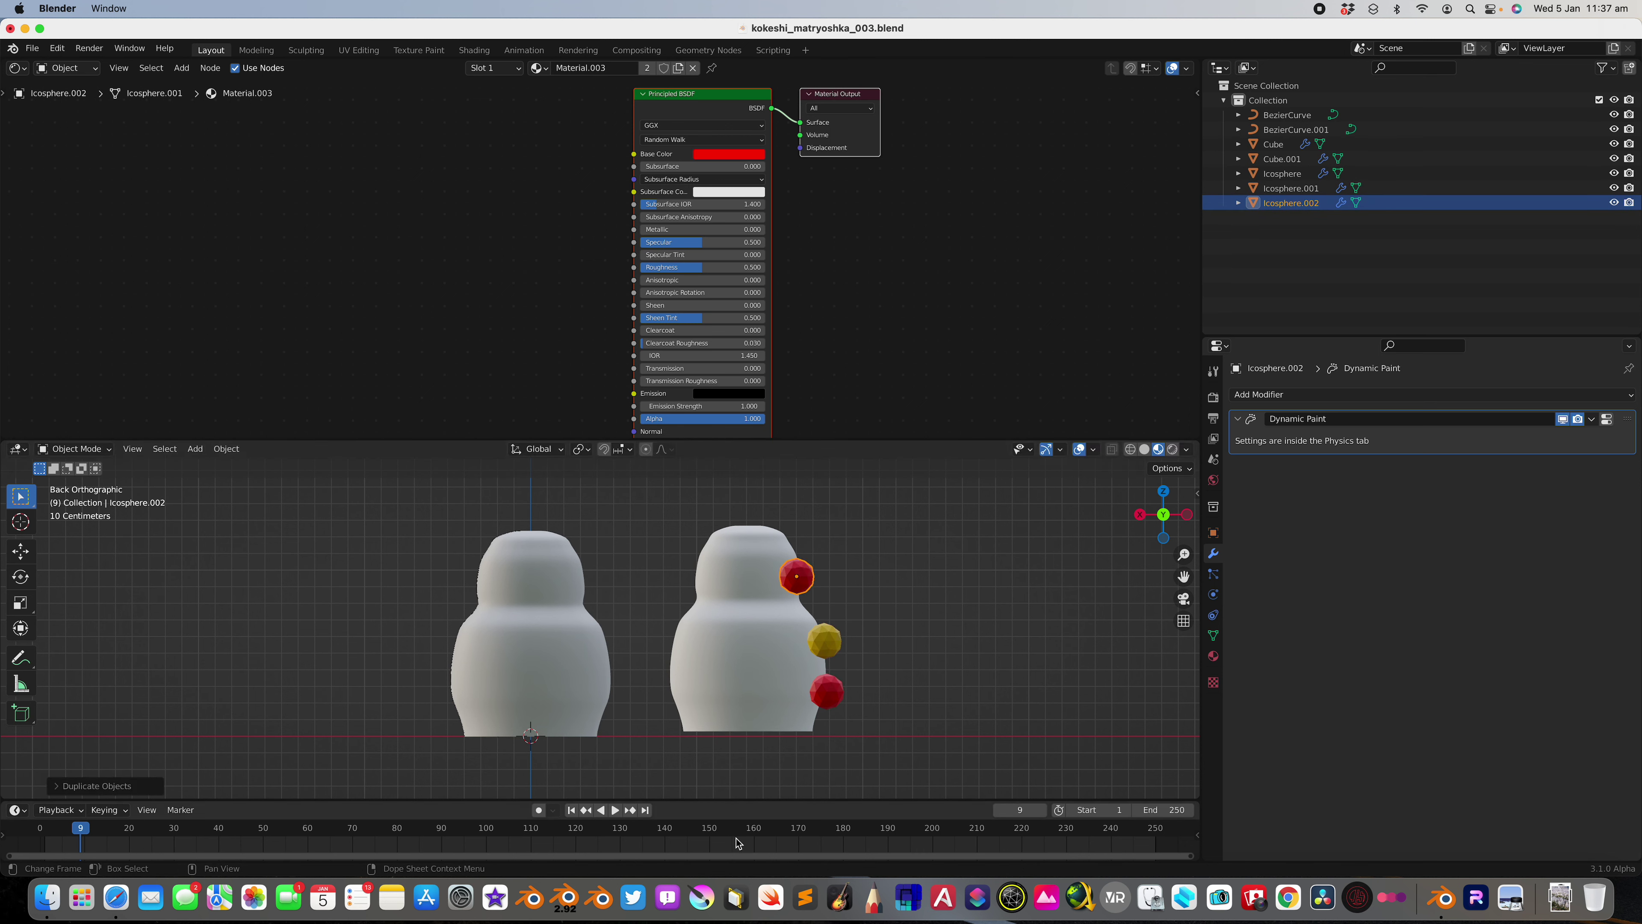
{"action": "left_click", "coordinate": [571, 810]}
{"action": "left_click", "coordinate": [615, 810]}
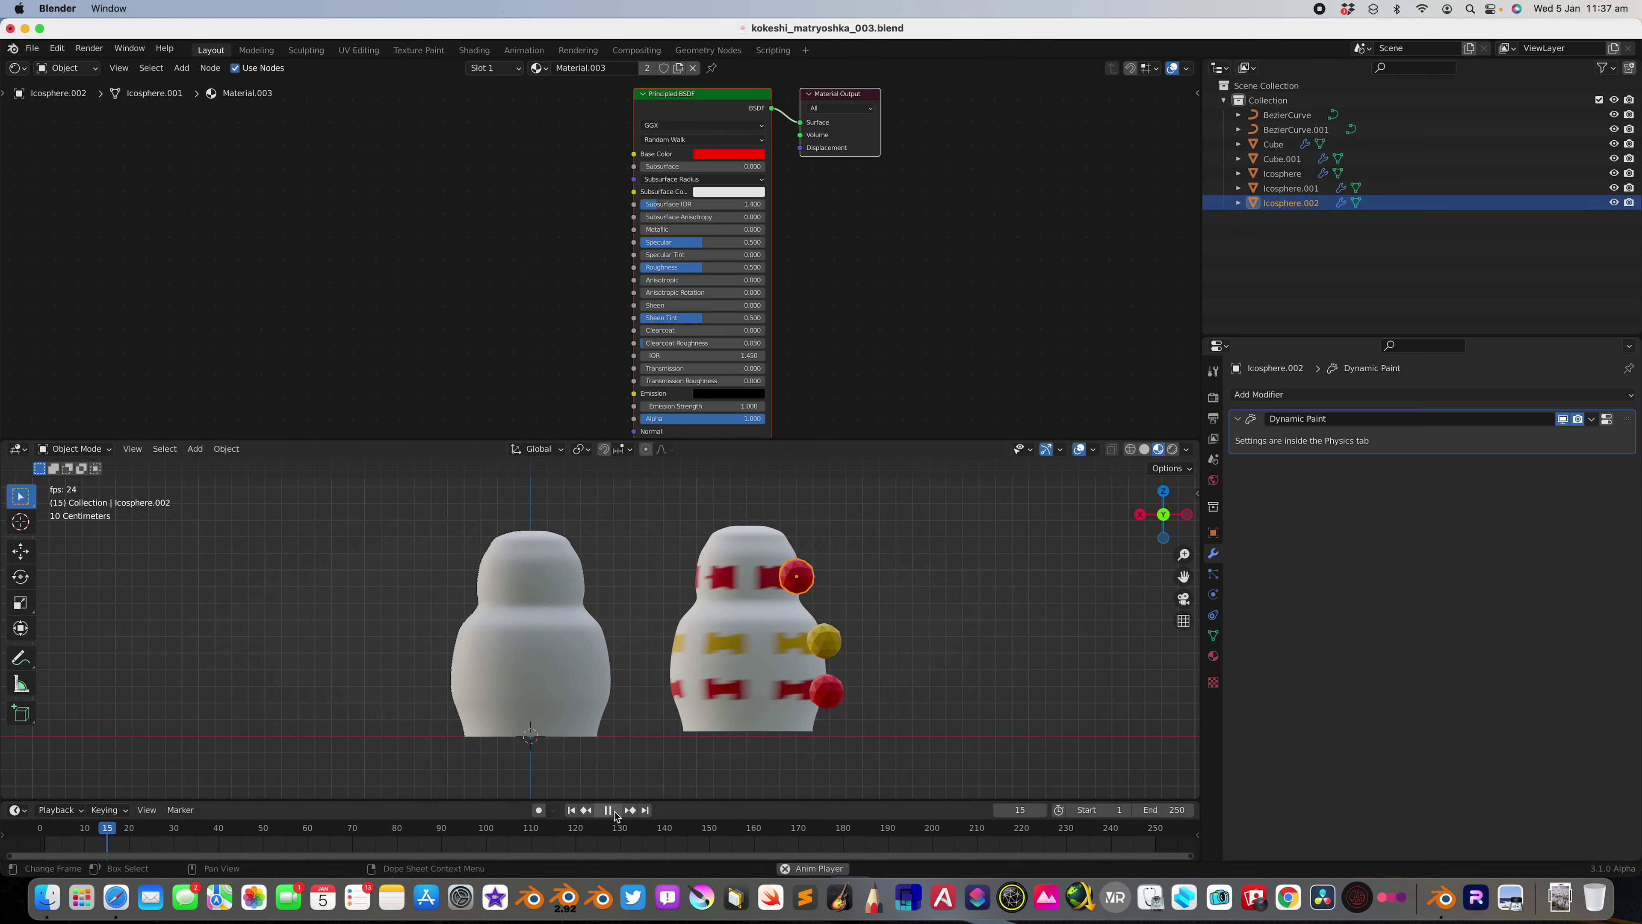
{"action": "left_click", "coordinate": [613, 812]}
Show the striped doll's SpinMe node tree in the Geometry Node Editor and spread its nodes apart
{"action": "left_click", "coordinate": [748, 617]}
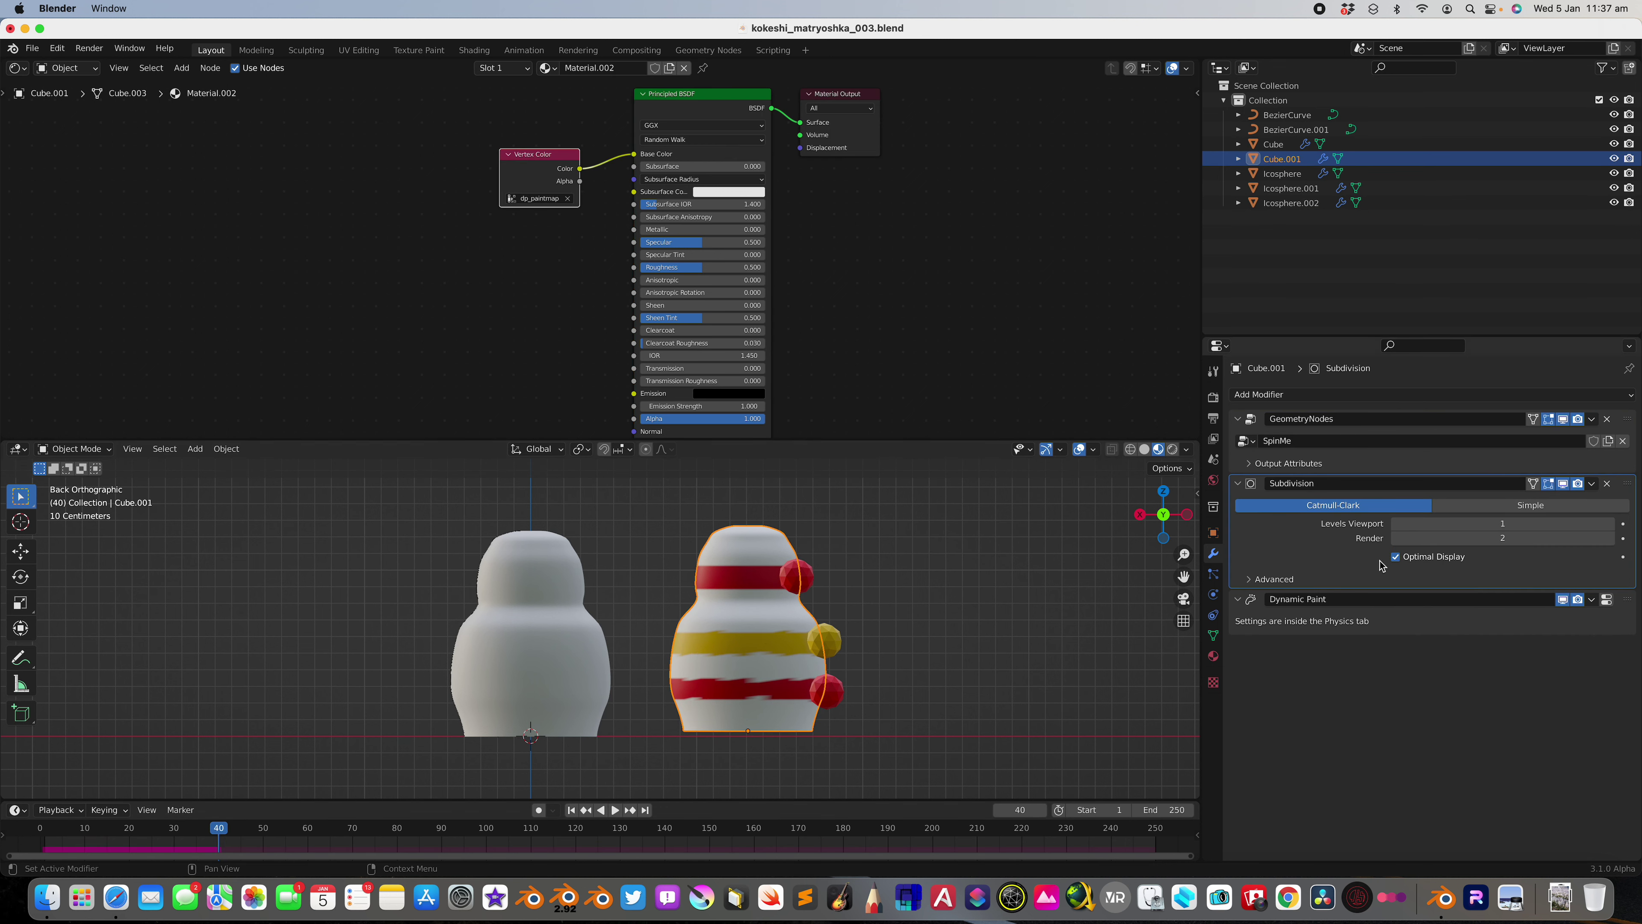
{"action": "left_click", "coordinate": [1614, 421]}
{"action": "left_click", "coordinate": [18, 67]}
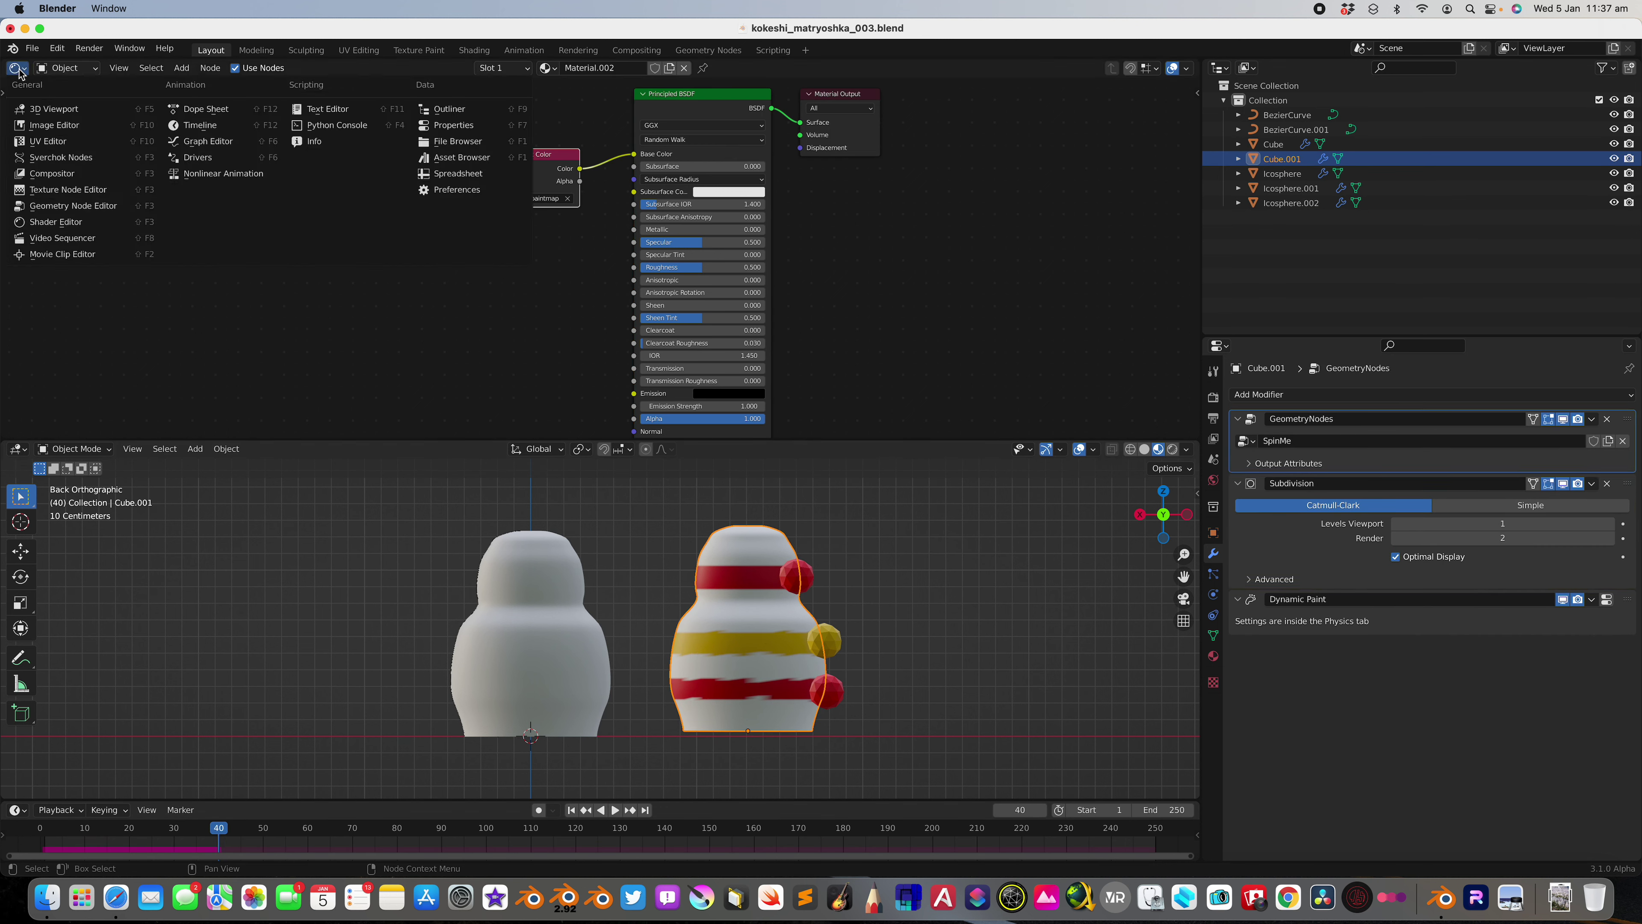
{"action": "left_click", "coordinate": [71, 216]}
{"action": "scroll", "coordinate": [500, 210], "scroll_direction": "down", "scroll_amount": 3}
{"action": "scroll", "coordinate": [500, 210], "scroll_direction": "up", "scroll_amount": 3}
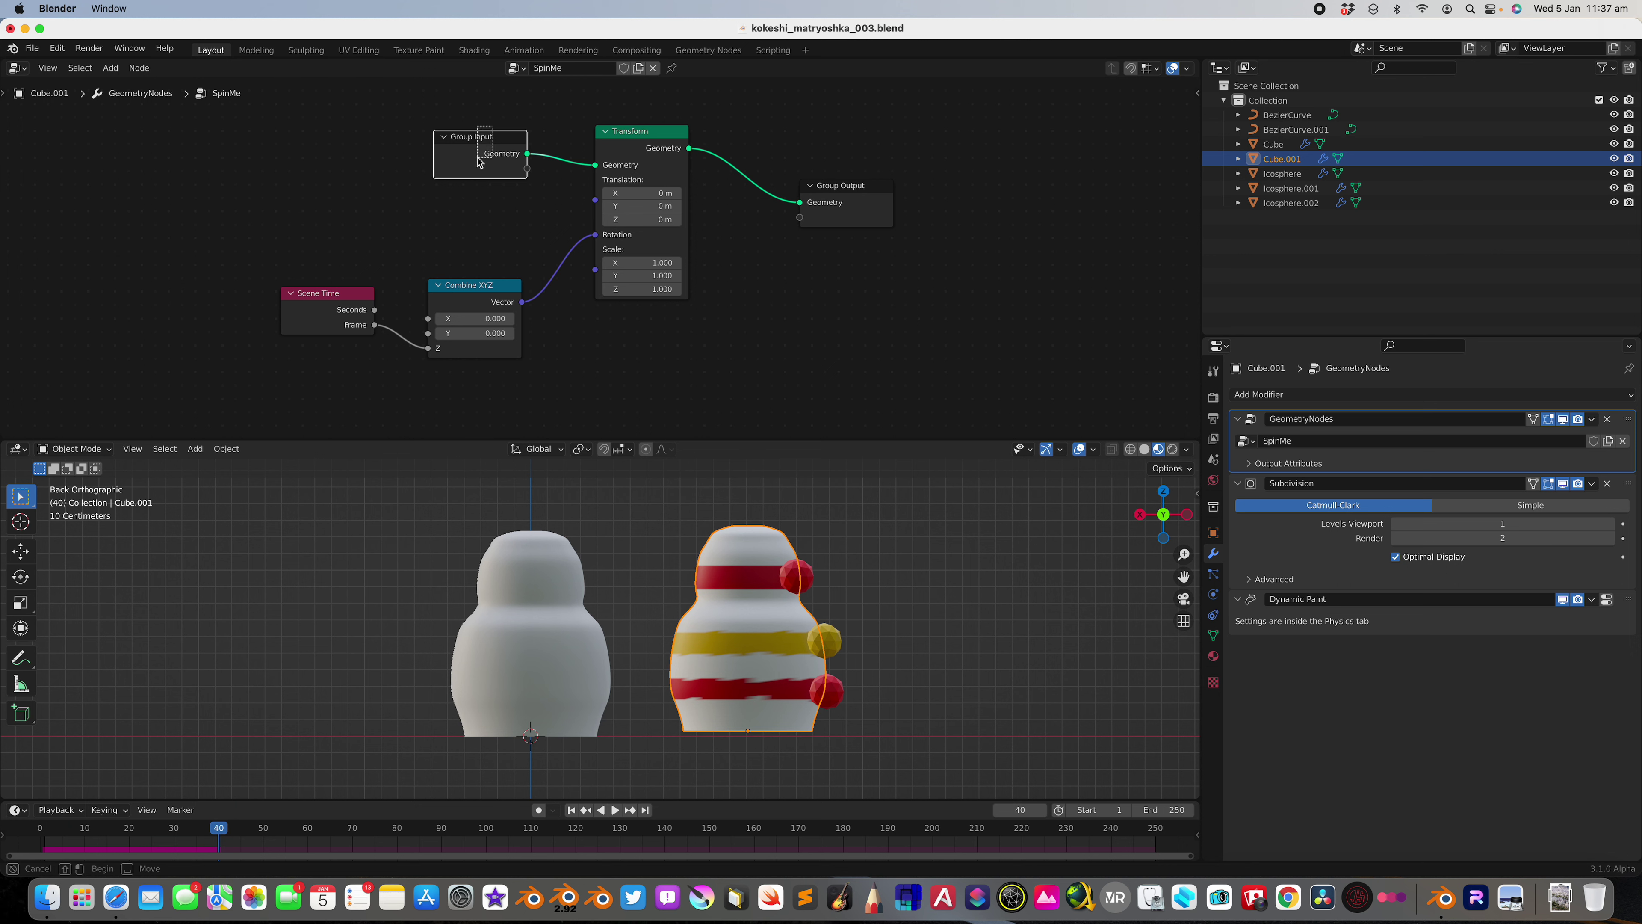
{"action": "left_click_drag", "start_coordinate": [283, 315], "coordinate": [267, 299]}
{"action": "left_click_drag", "start_coordinate": [440, 289], "coordinate": [431, 263]}
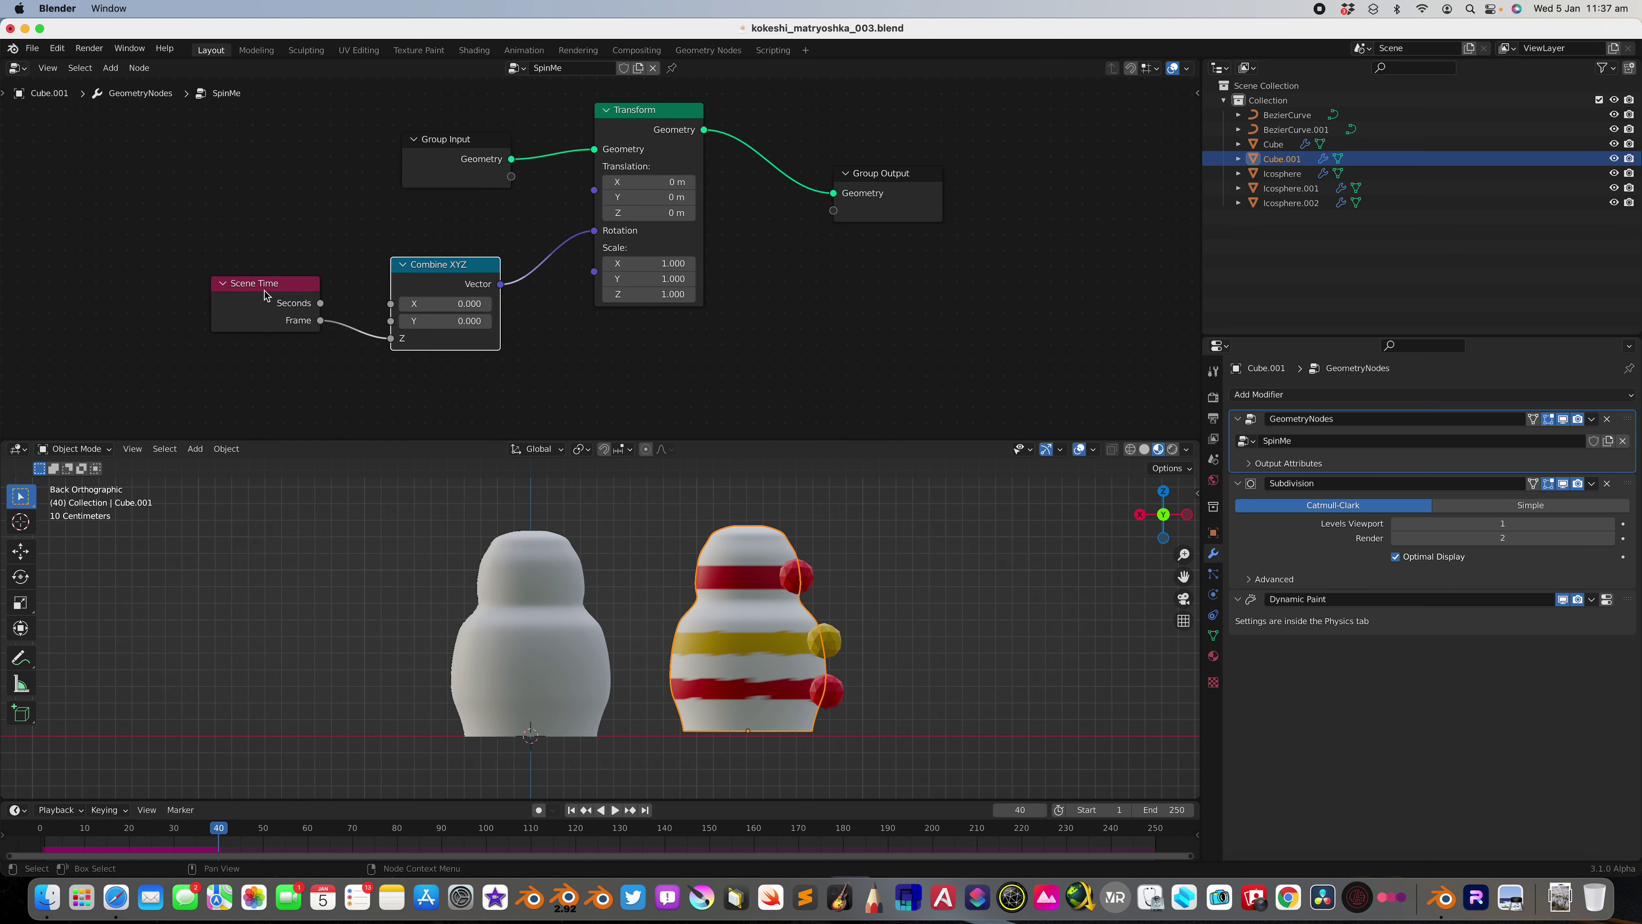
Continue the animation from frame 40 to frame 93 to paint the bands further
{"action": "left_click", "coordinate": [845, 583]}
{"action": "key", "text": "space"}
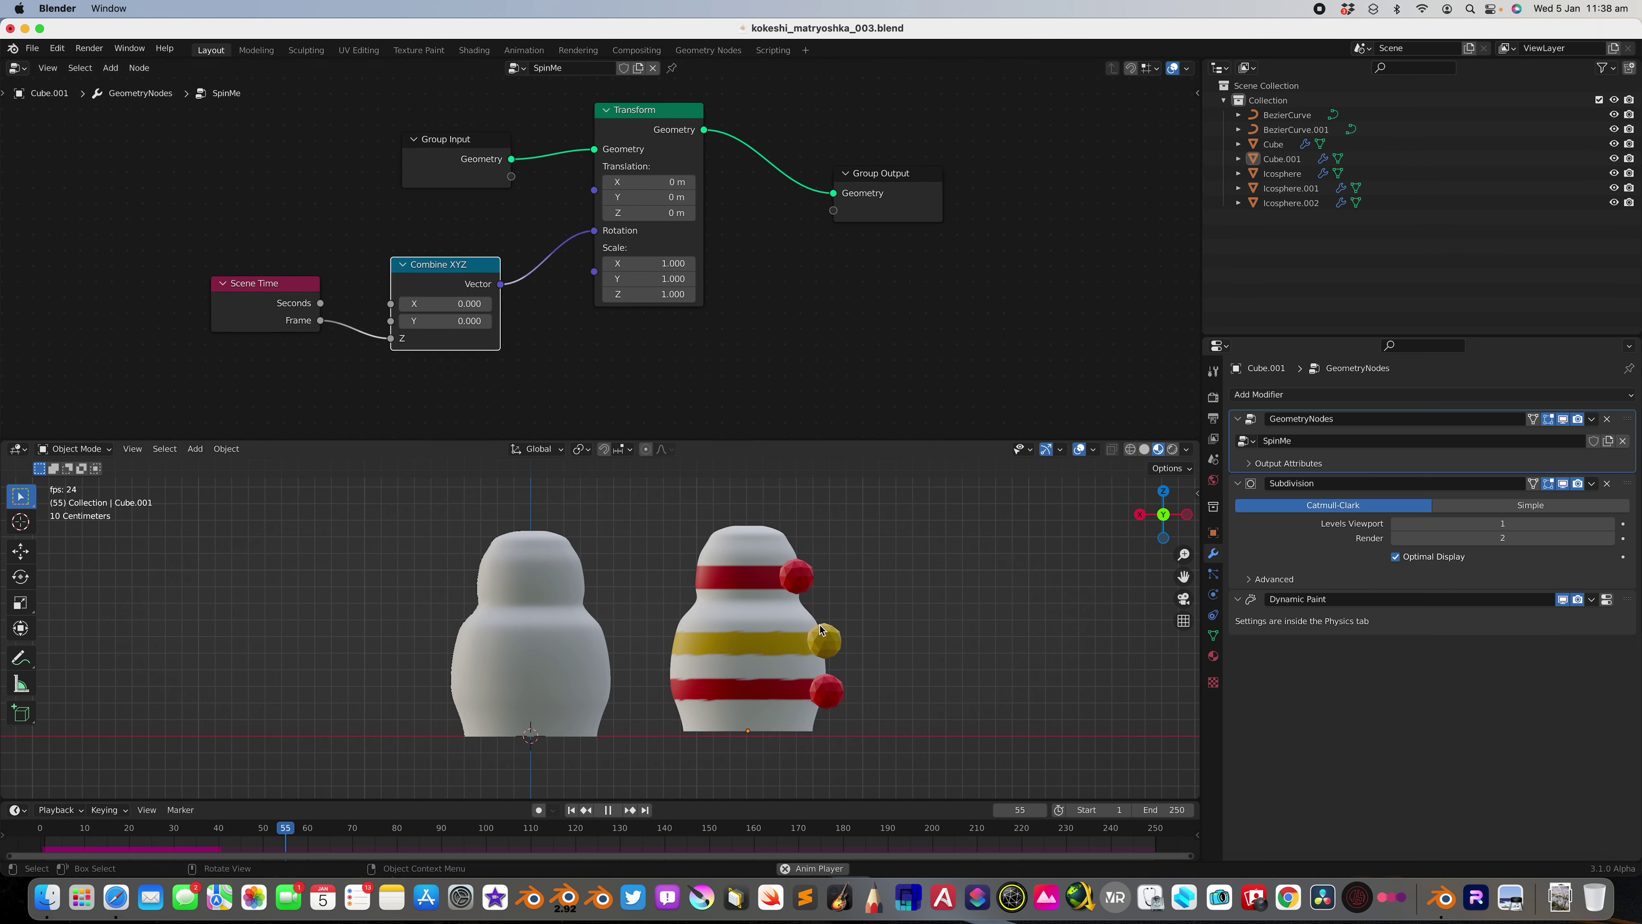
{"action": "key", "text": "space"}
Inspect the striped doll's painted bands in perspective and review its material settings
{"action": "left_click", "coordinate": [787, 596]}
{"action": "middle_click_drag", "start_coordinate": [787, 596], "coordinate": [844, 628]}
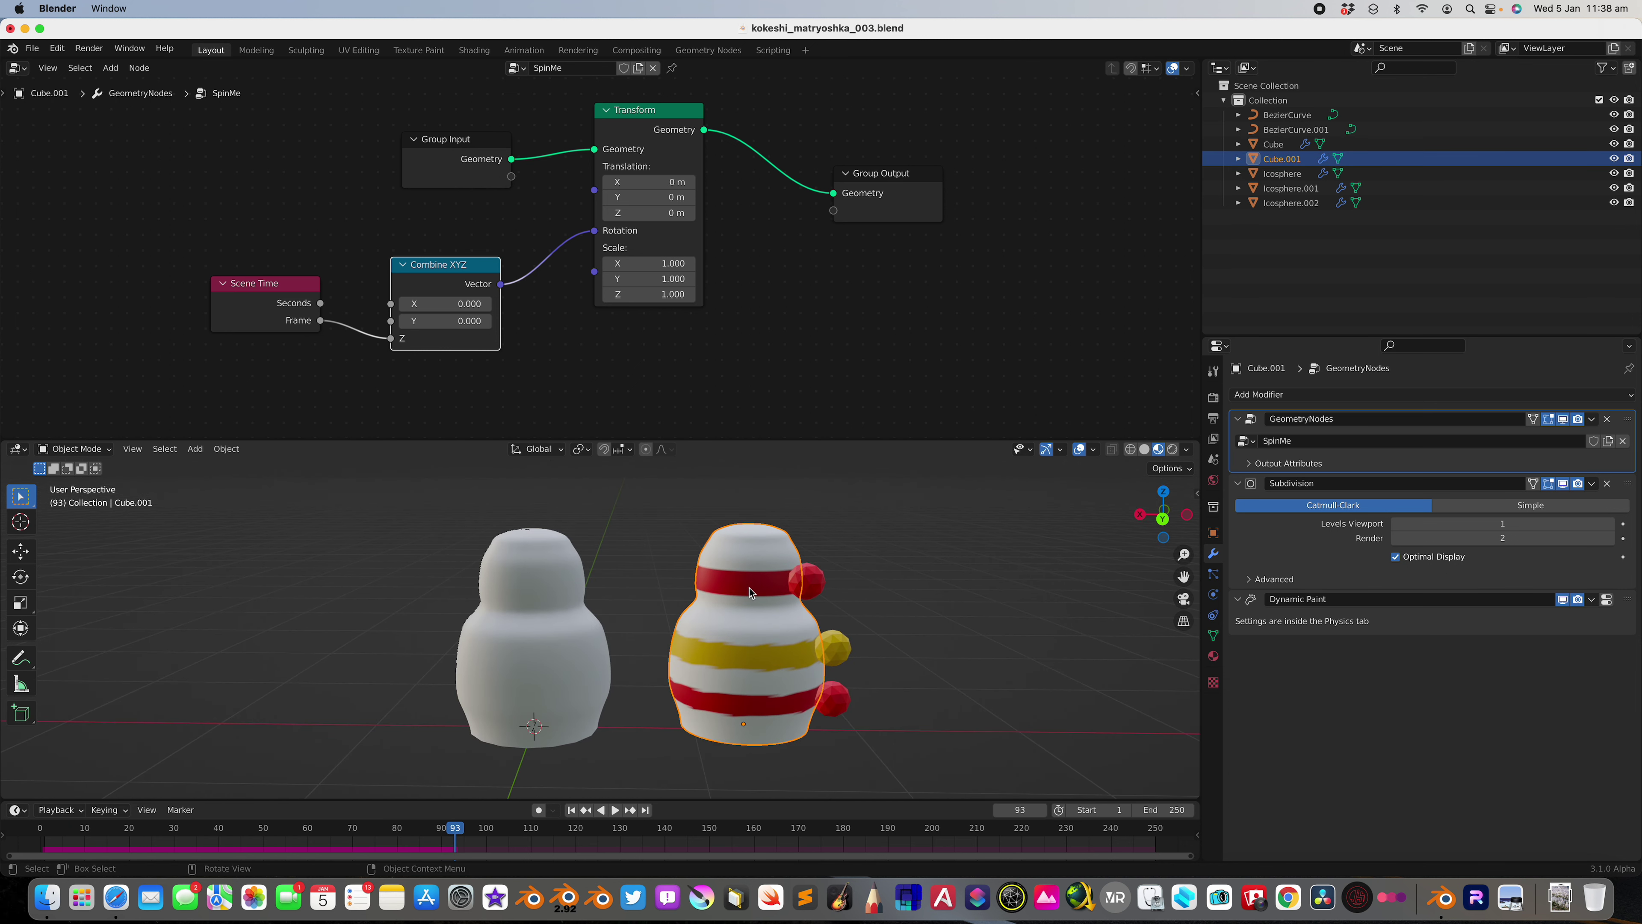
{"action": "scroll", "coordinate": [753, 591], "scroll_direction": "up", "scroll_amount": 2}
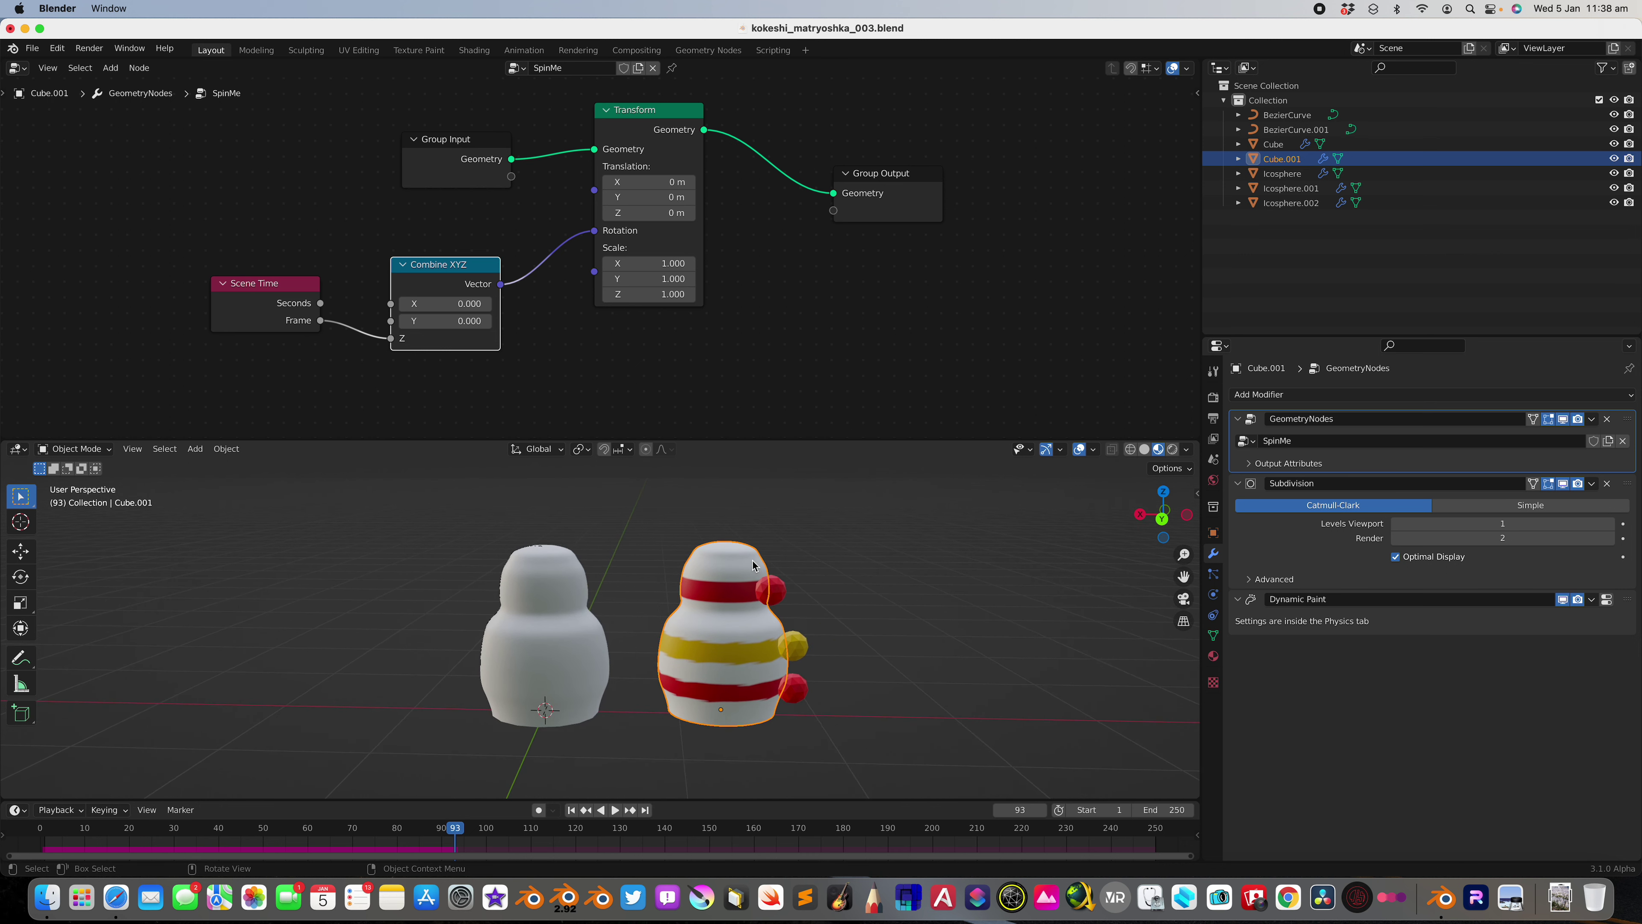
{"action": "left_click", "coordinate": [831, 506]}
{"action": "left_click", "coordinate": [799, 535]}
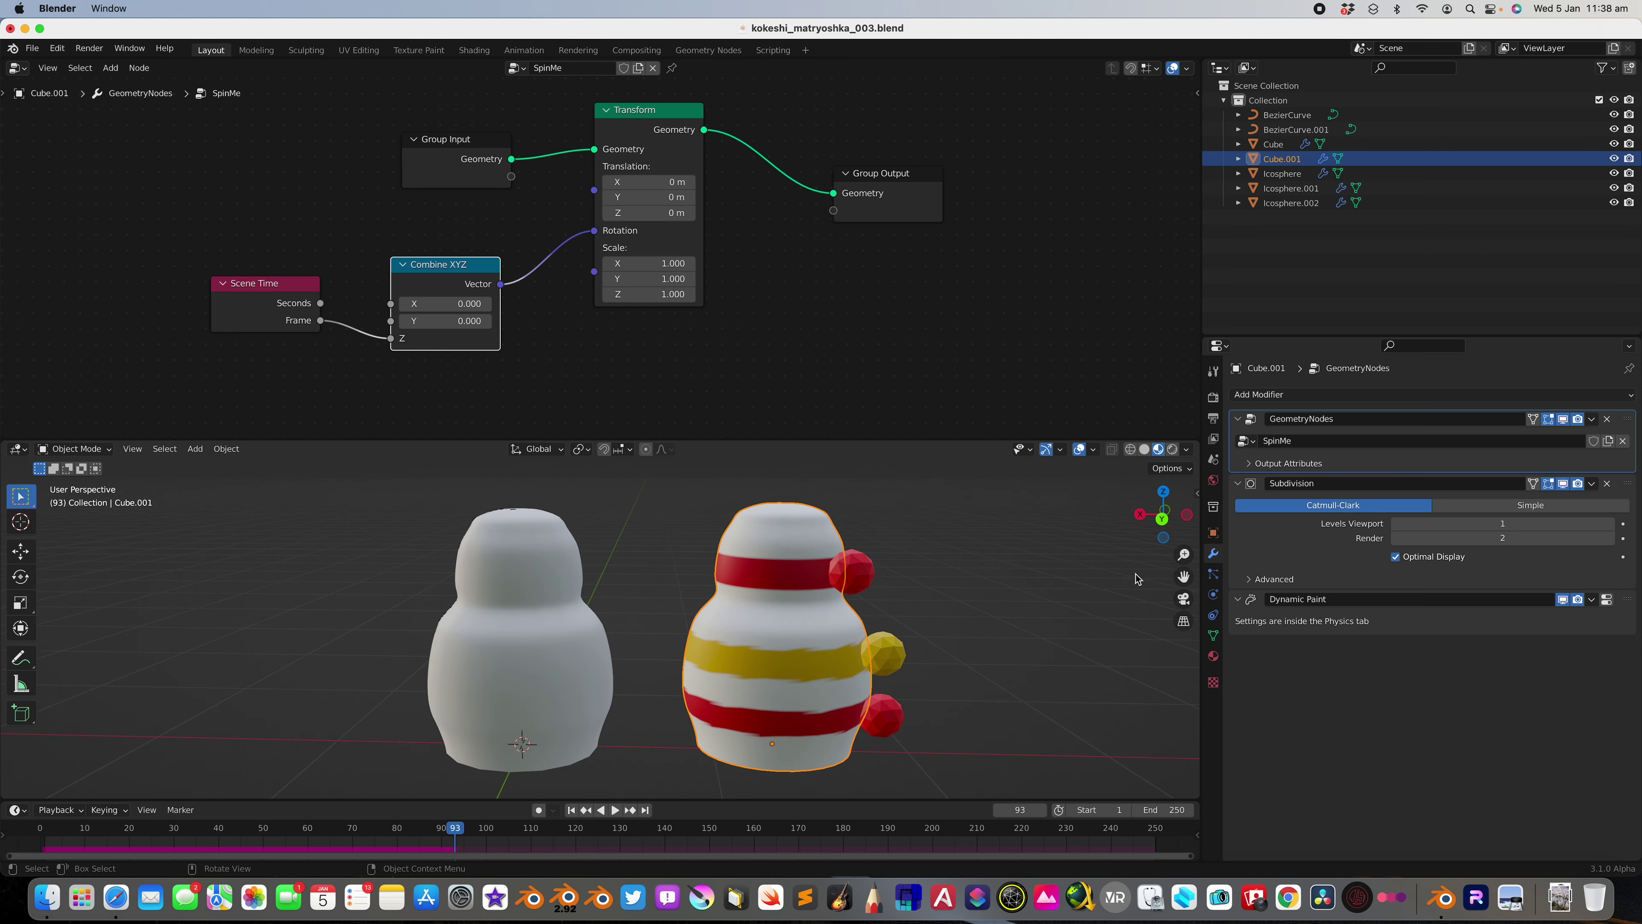
{"action": "left_click", "coordinate": [1213, 656]}
{"action": "scroll", "coordinate": [1448, 608], "scroll_direction": "down", "scroll_amount": 3}
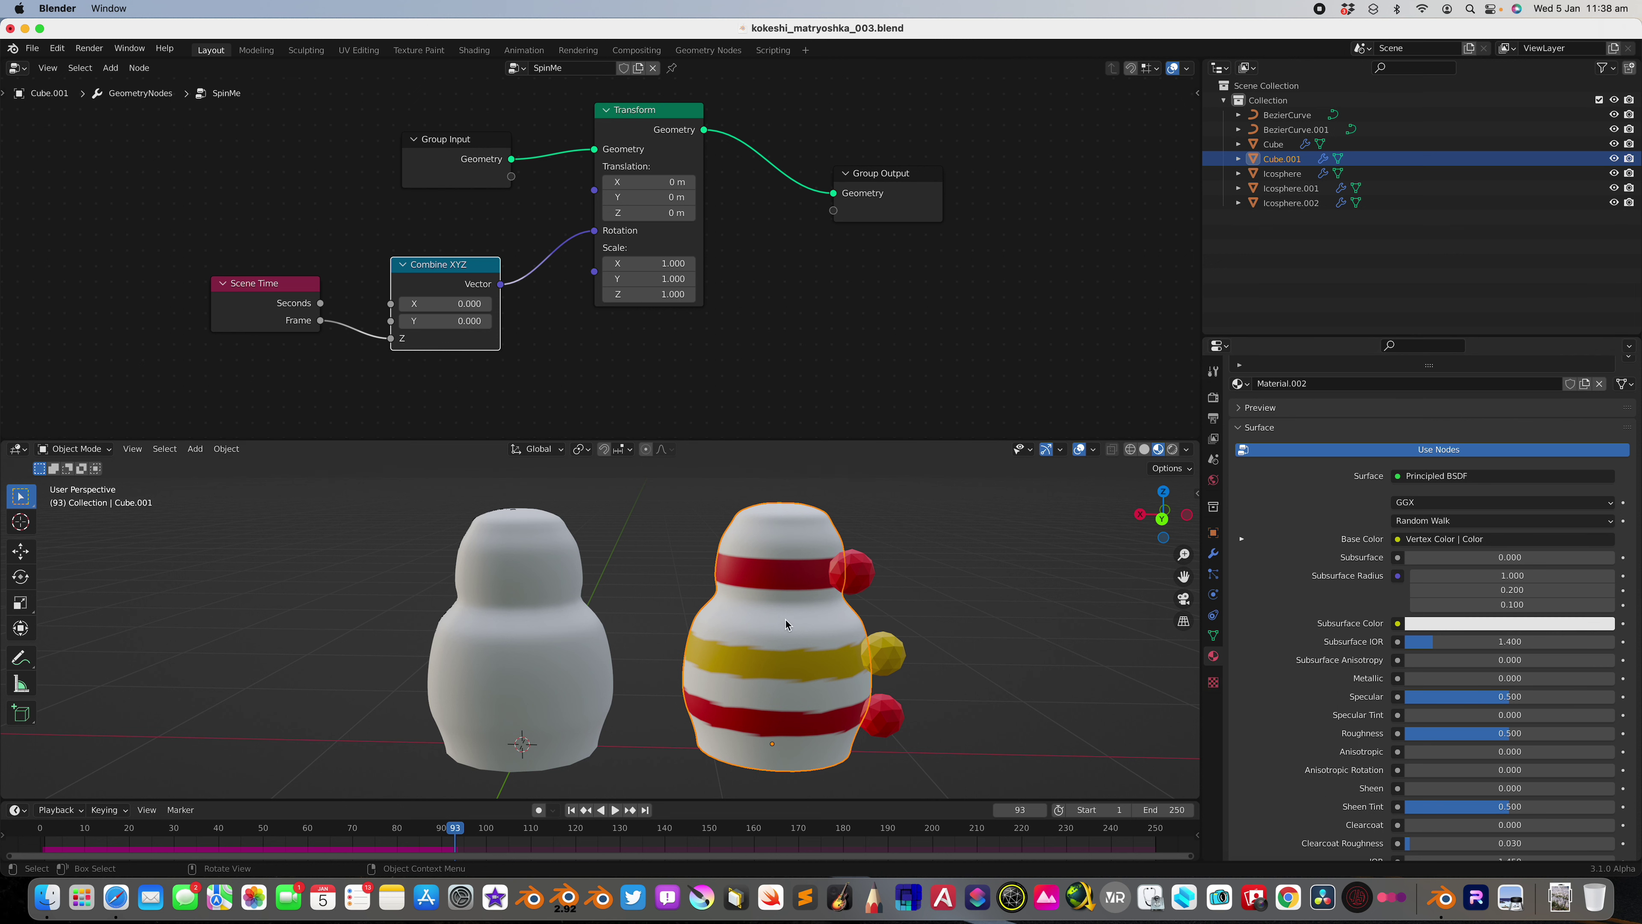
Select the plain white doll and frame its whole geometry node tree
{"action": "scroll", "coordinate": [786, 624], "scroll_direction": "left", "scroll_amount": 3}
{"action": "left_click", "coordinate": [604, 611]}
{"action": "key", "text": "Home"}
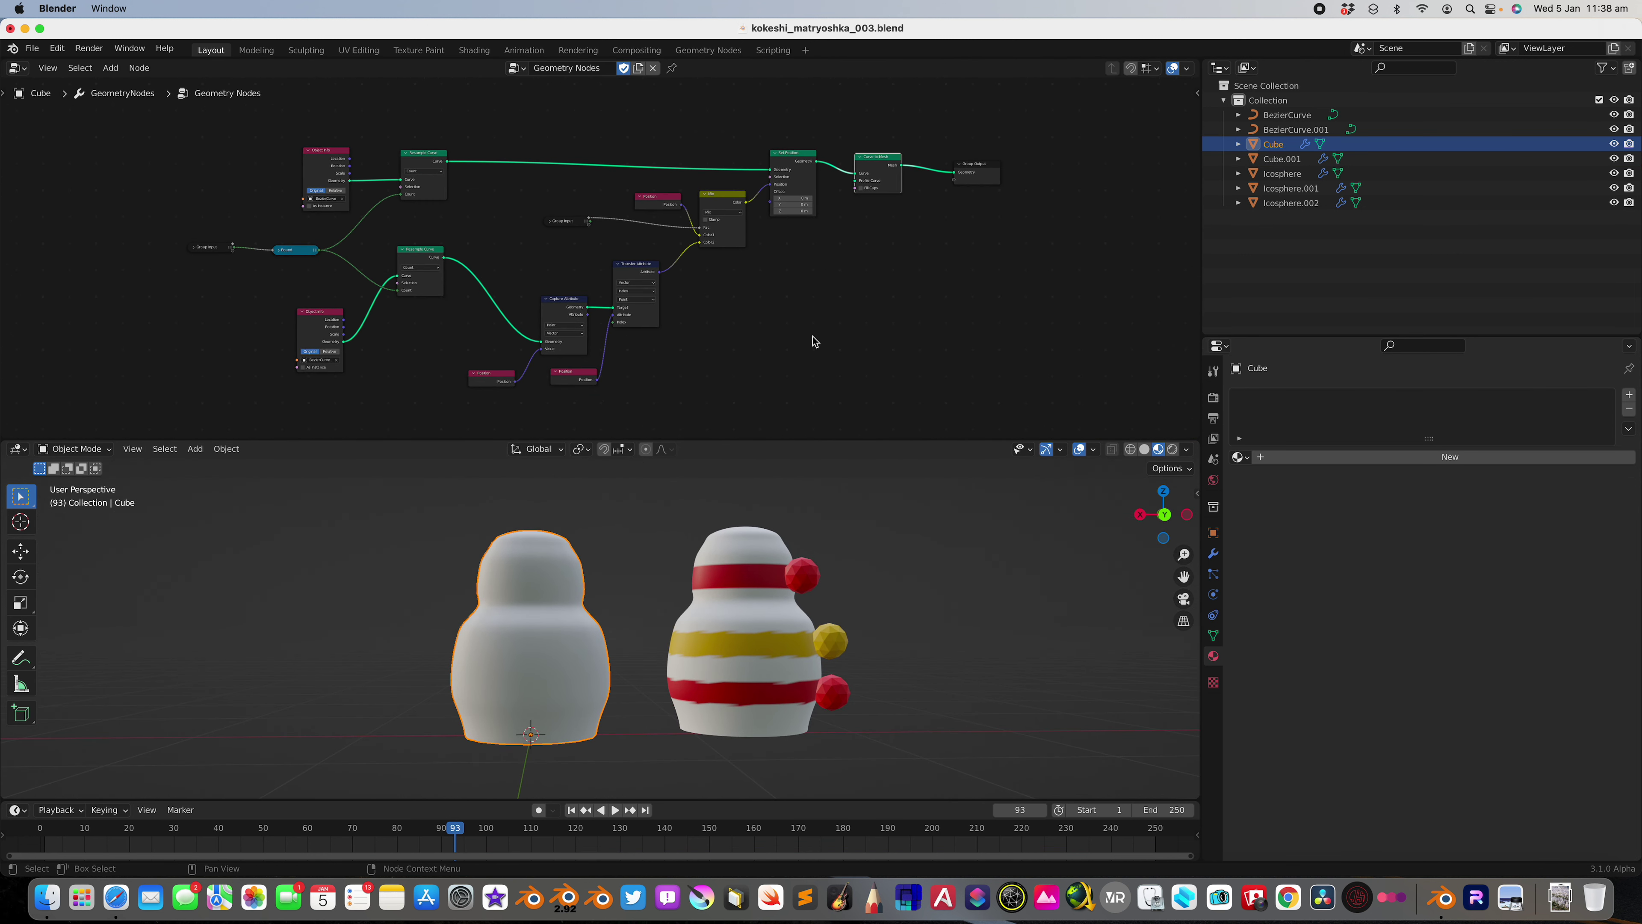
Switch to the web browser and look through the kokeshi doll image results
{"action": "key", "text": "ctrl+Right"}
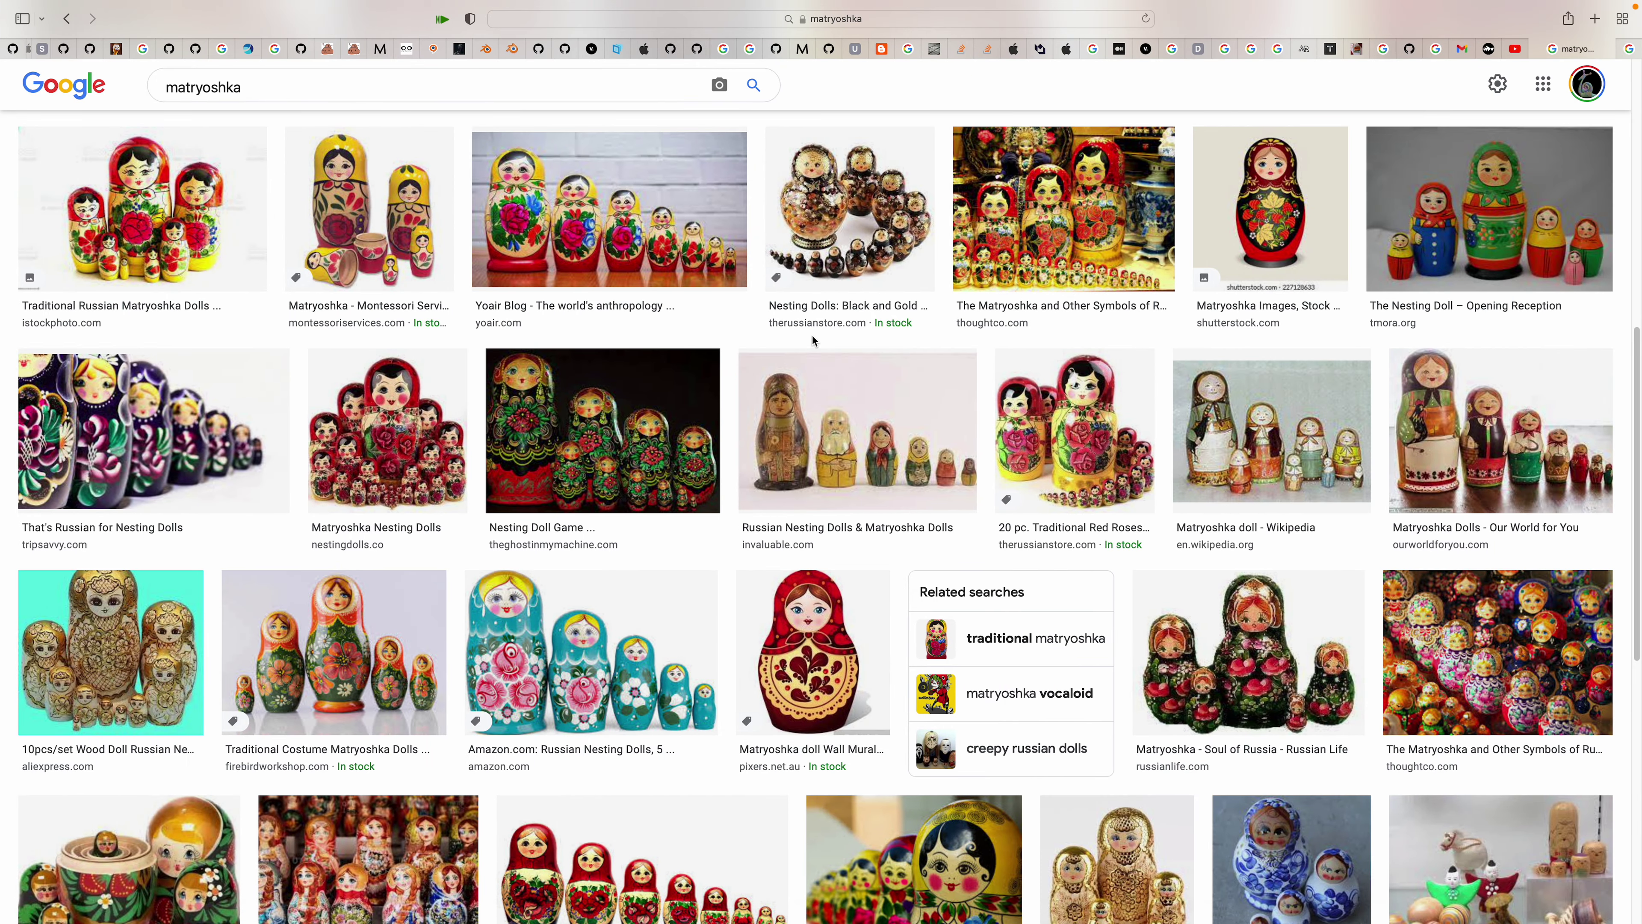
{"action": "left_click", "coordinate": [1631, 50]}
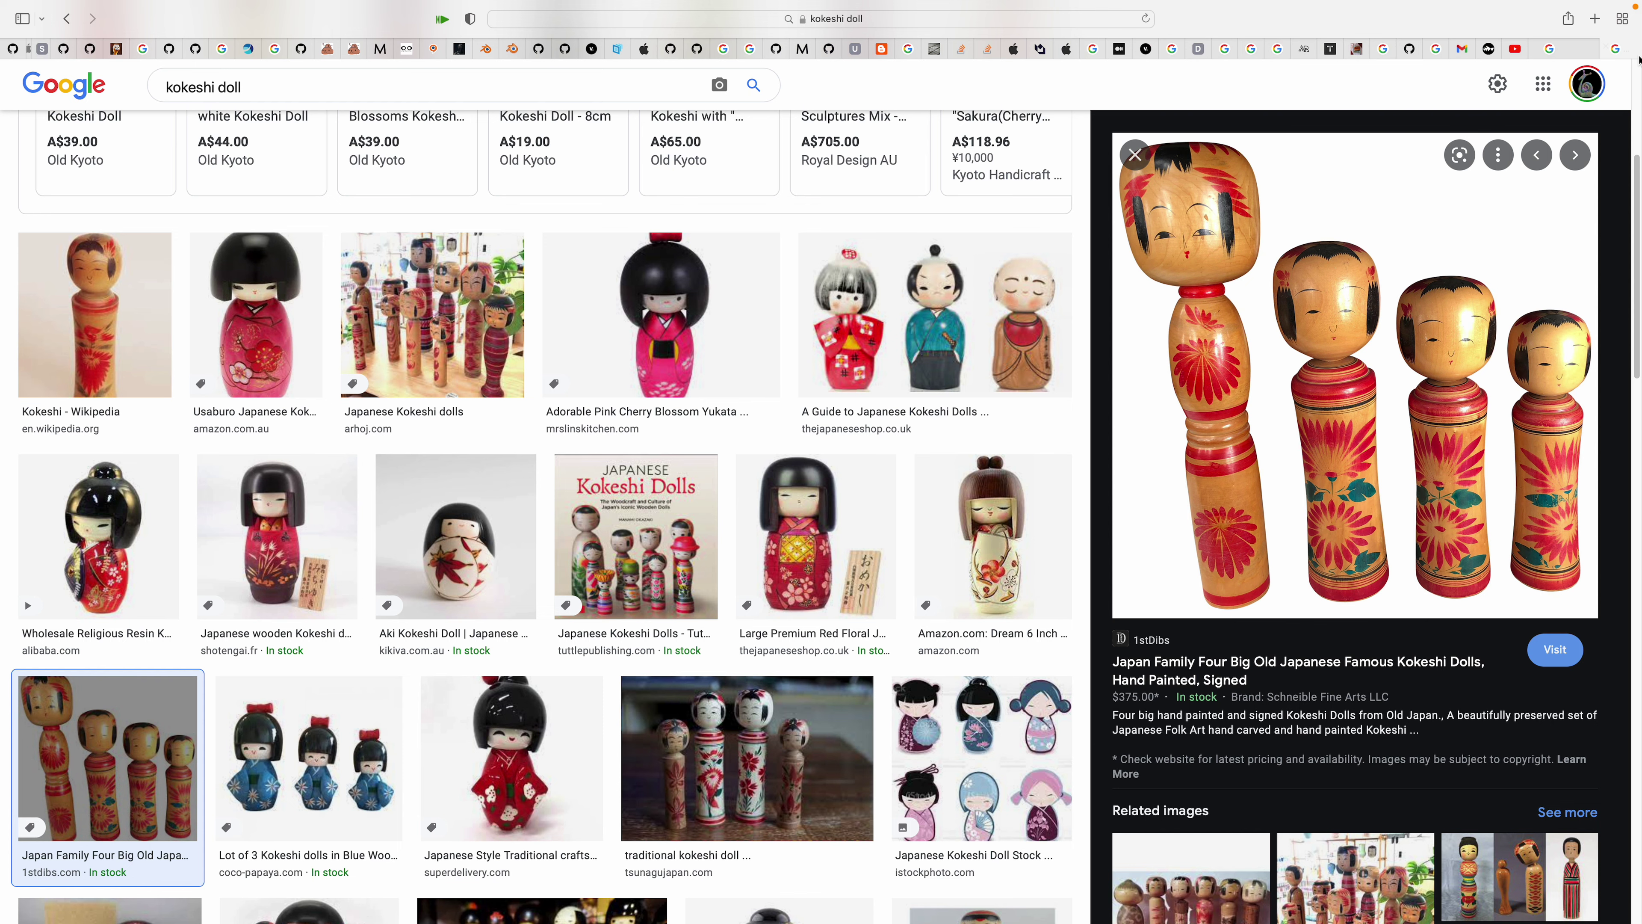
{"action": "scroll", "coordinate": [812, 506], "scroll_direction": "down", "scroll_amount": 5}
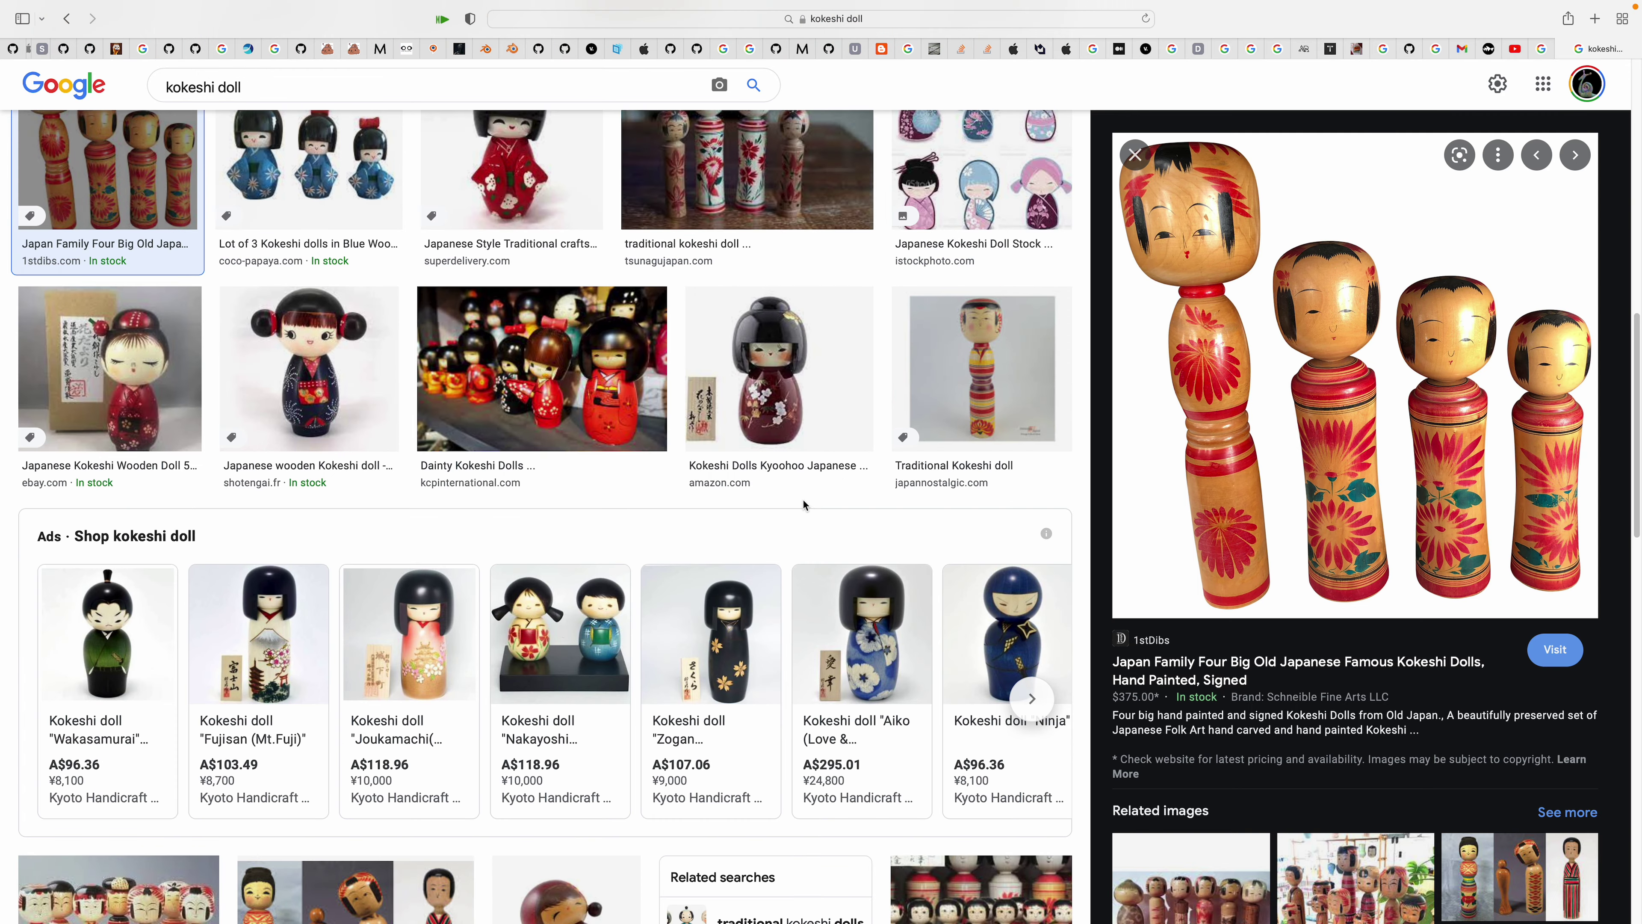
{"action": "scroll", "coordinate": [769, 517], "scroll_direction": "down", "scroll_amount": 2}
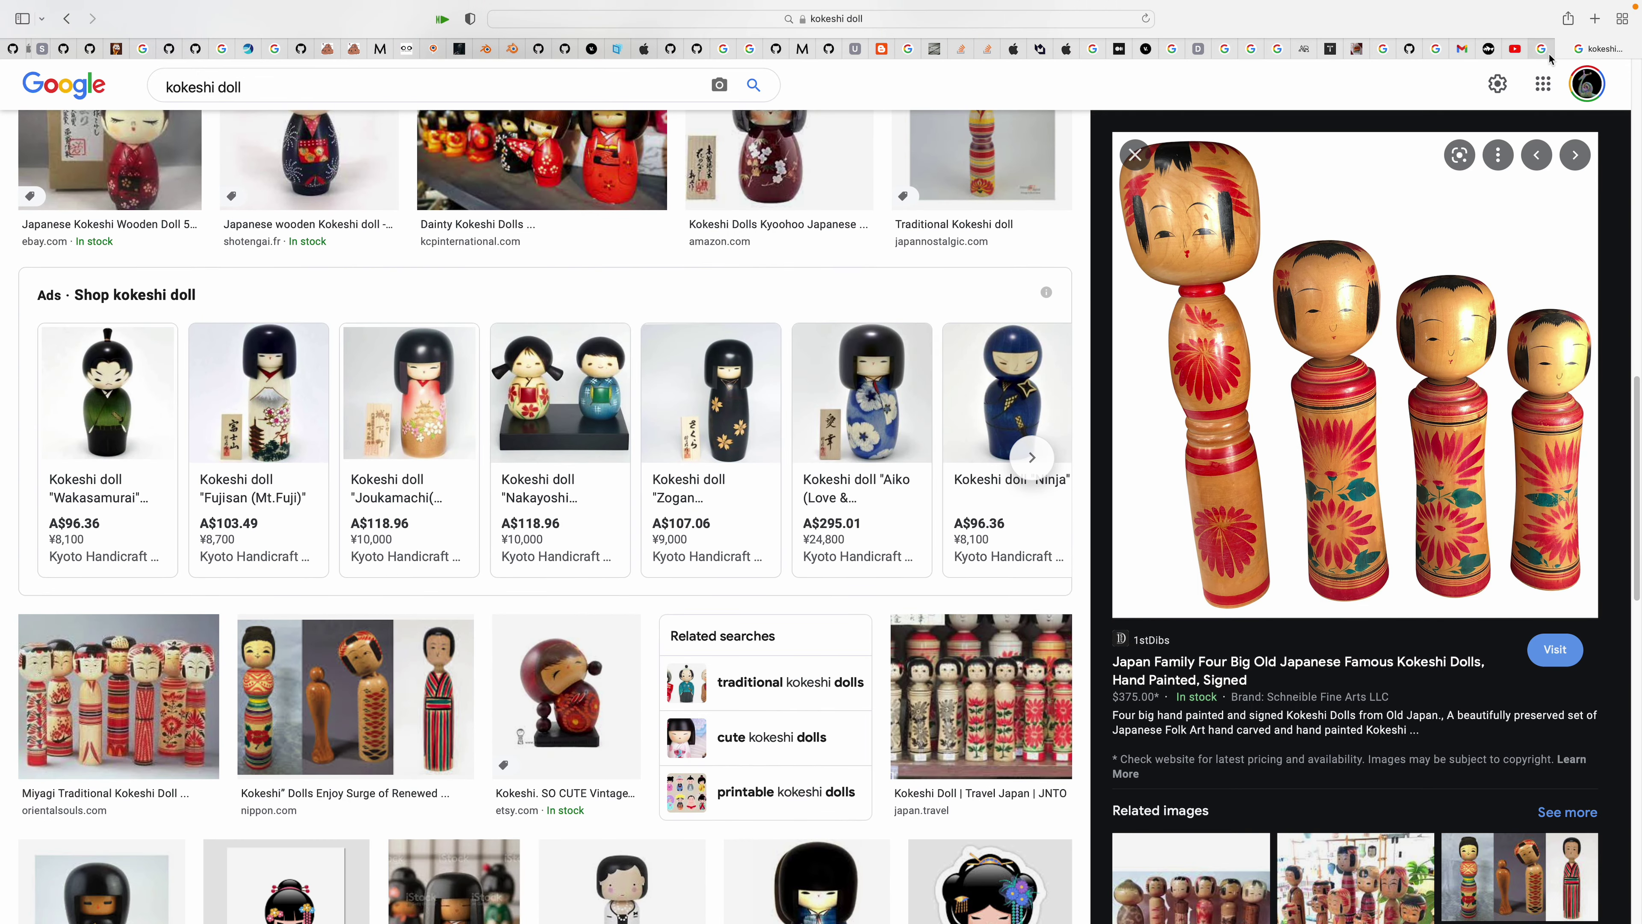
Browse the matryoshka image results and enlarge the Red Russian Matryoshka Nesting Dolls picture
{"action": "left_click", "coordinate": [1550, 57]}
{"action": "scroll", "coordinate": [770, 618], "scroll_direction": "down", "scroll_amount": 3}
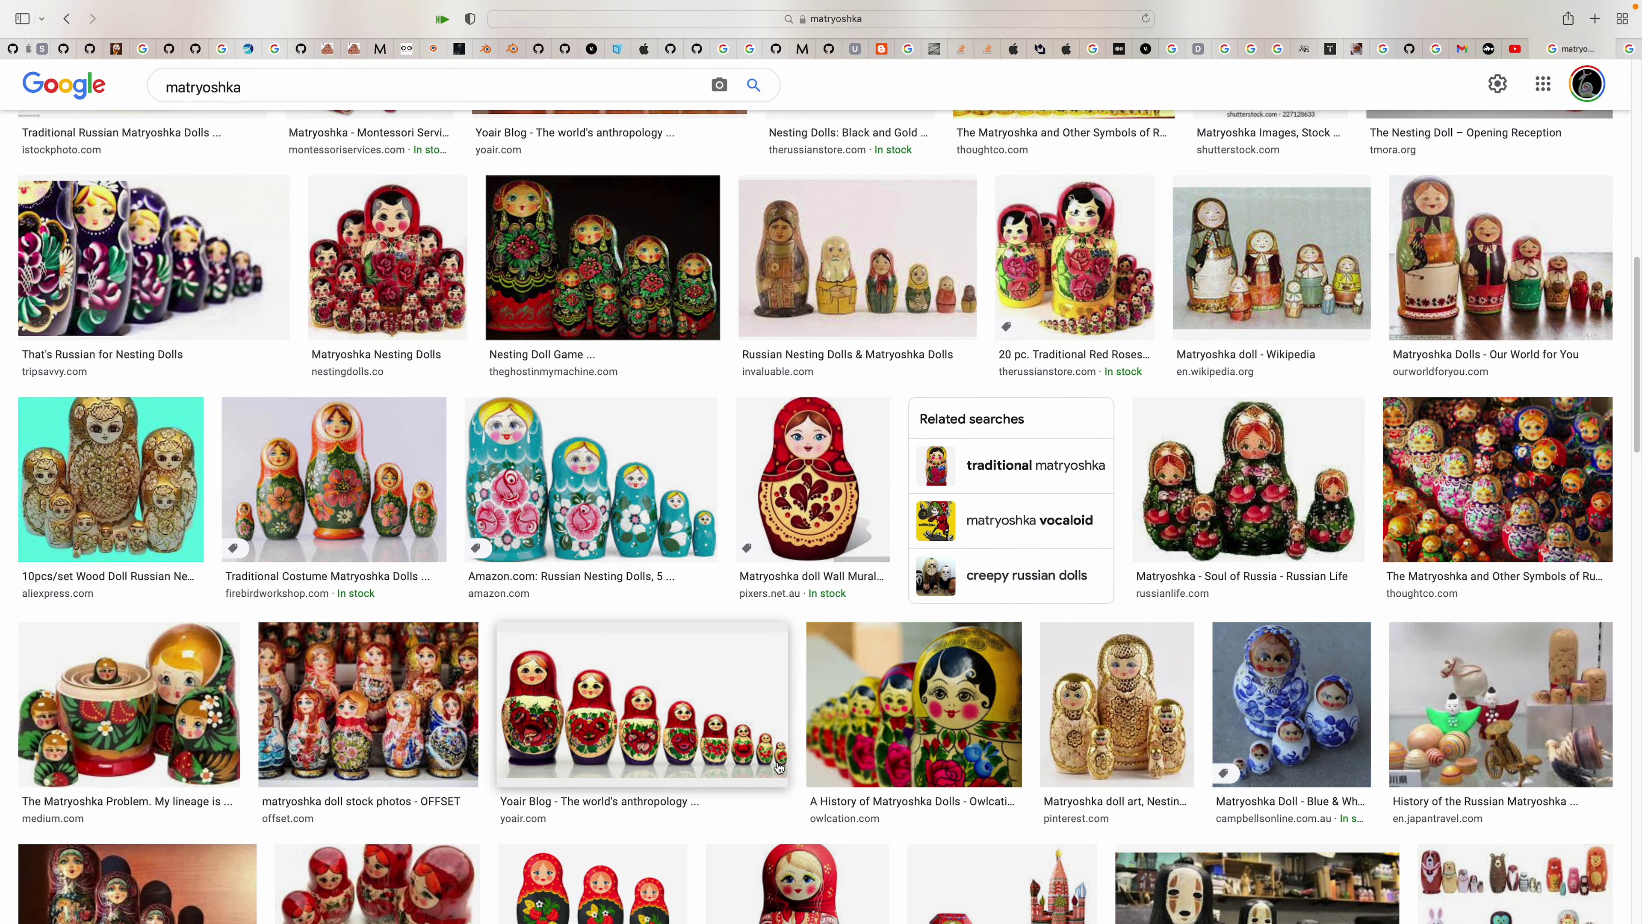
{"action": "scroll", "coordinate": [769, 770], "scroll_direction": "down", "scroll_amount": 7}
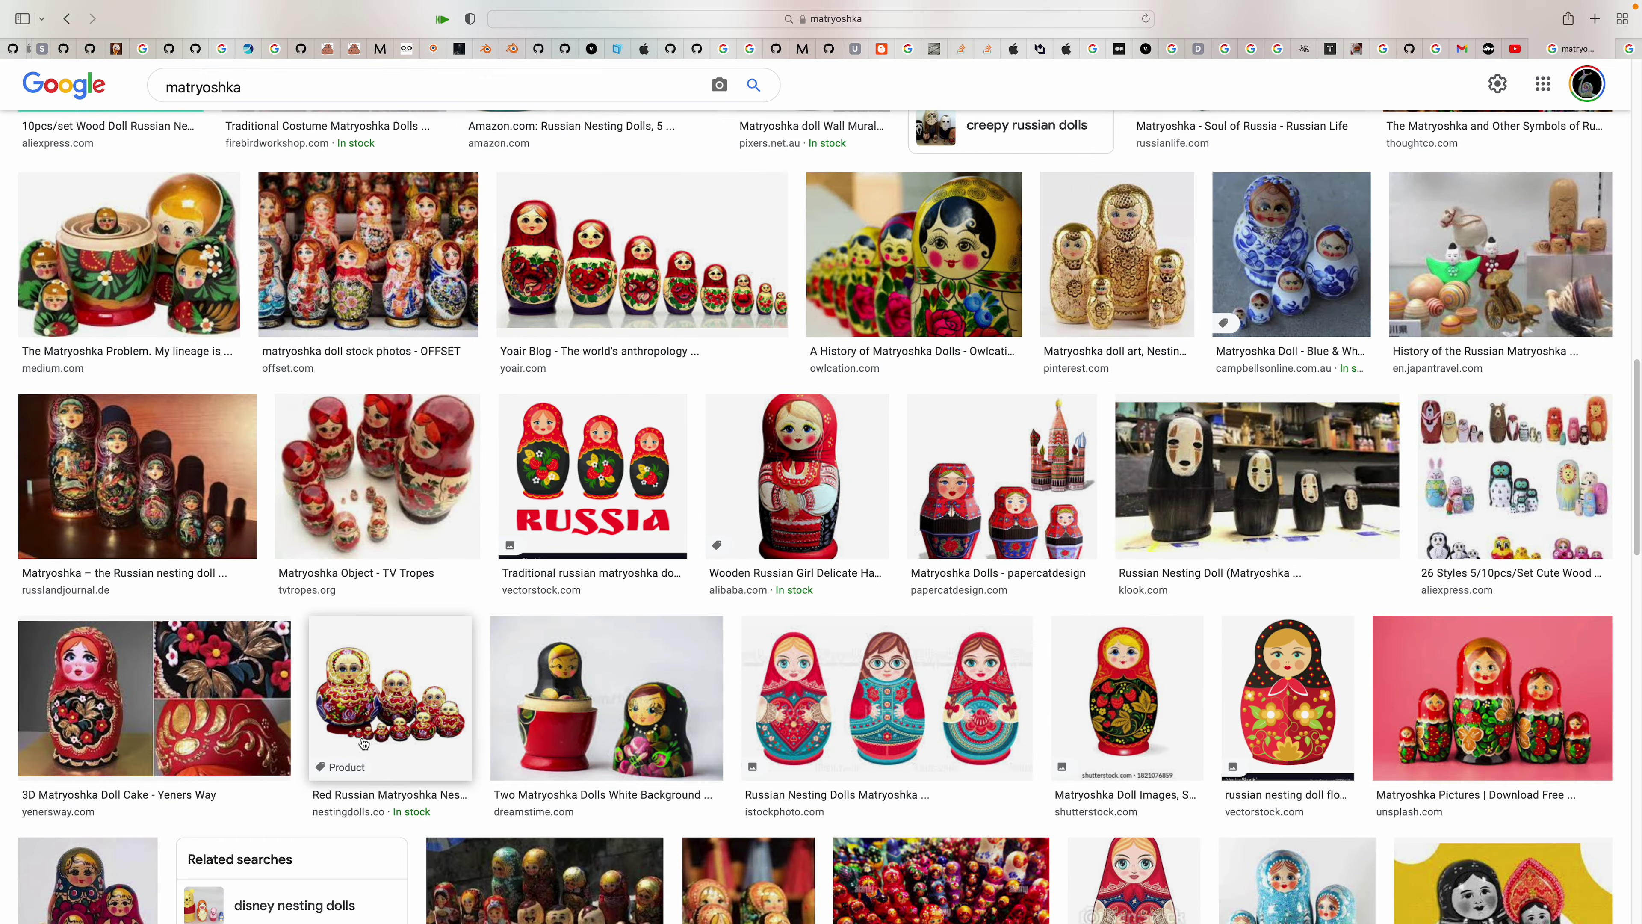
{"action": "left_click", "coordinate": [364, 742]}
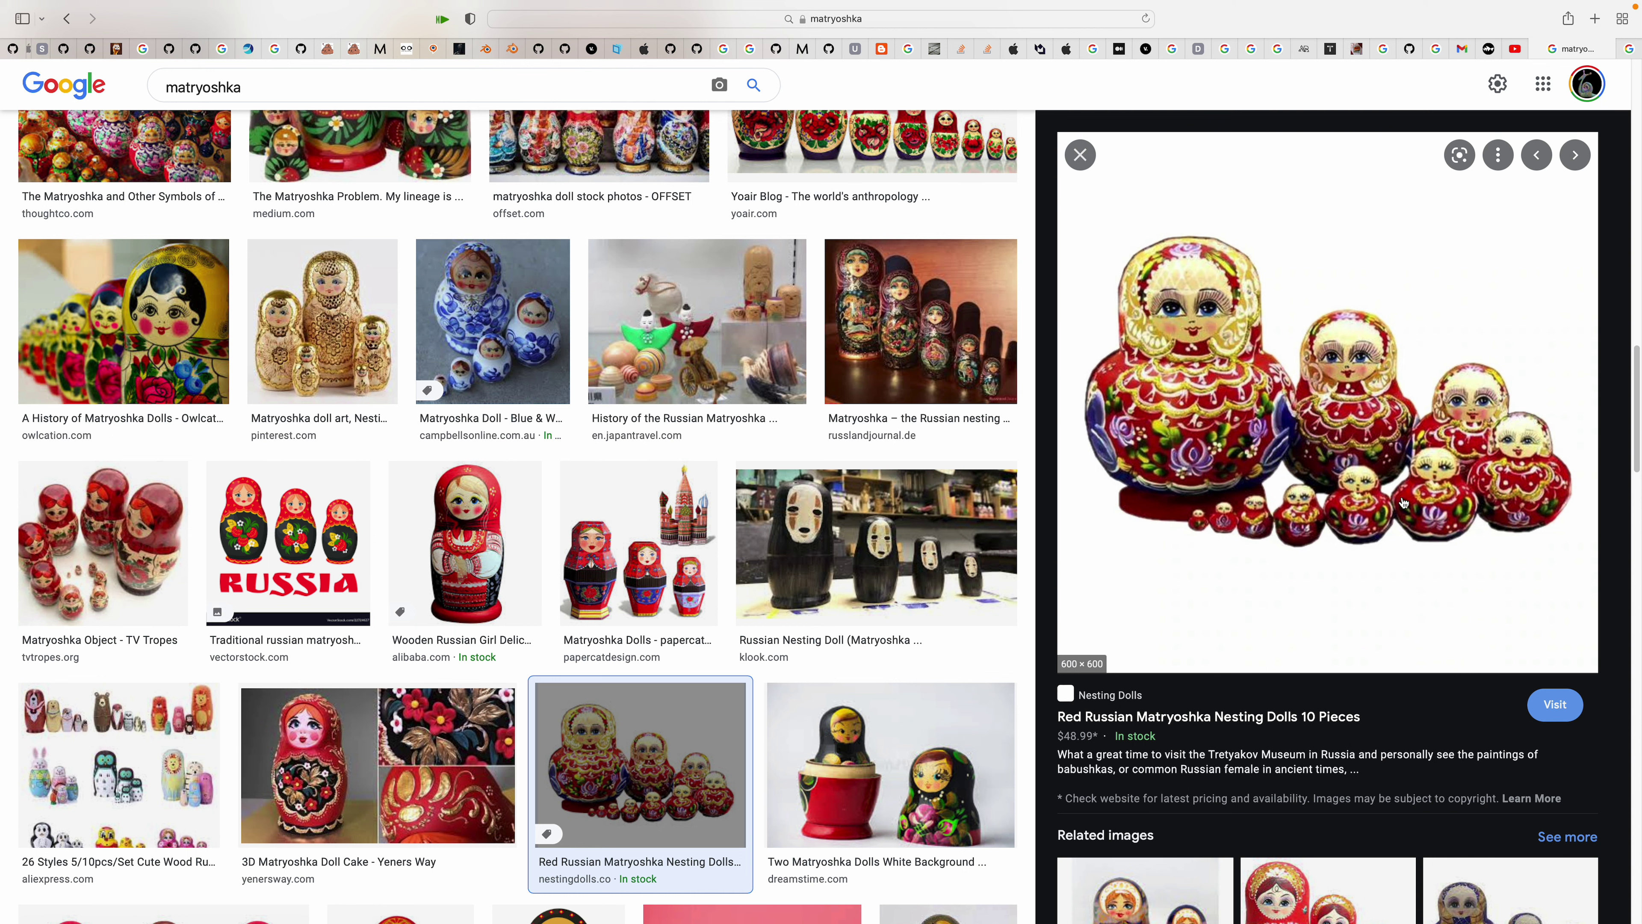
{"action": "scroll", "coordinate": [1160, 696], "scroll_direction": "down", "scroll_amount": 10}
{"action": "scroll", "coordinate": [799, 621], "scroll_direction": "down", "scroll_amount": 15}
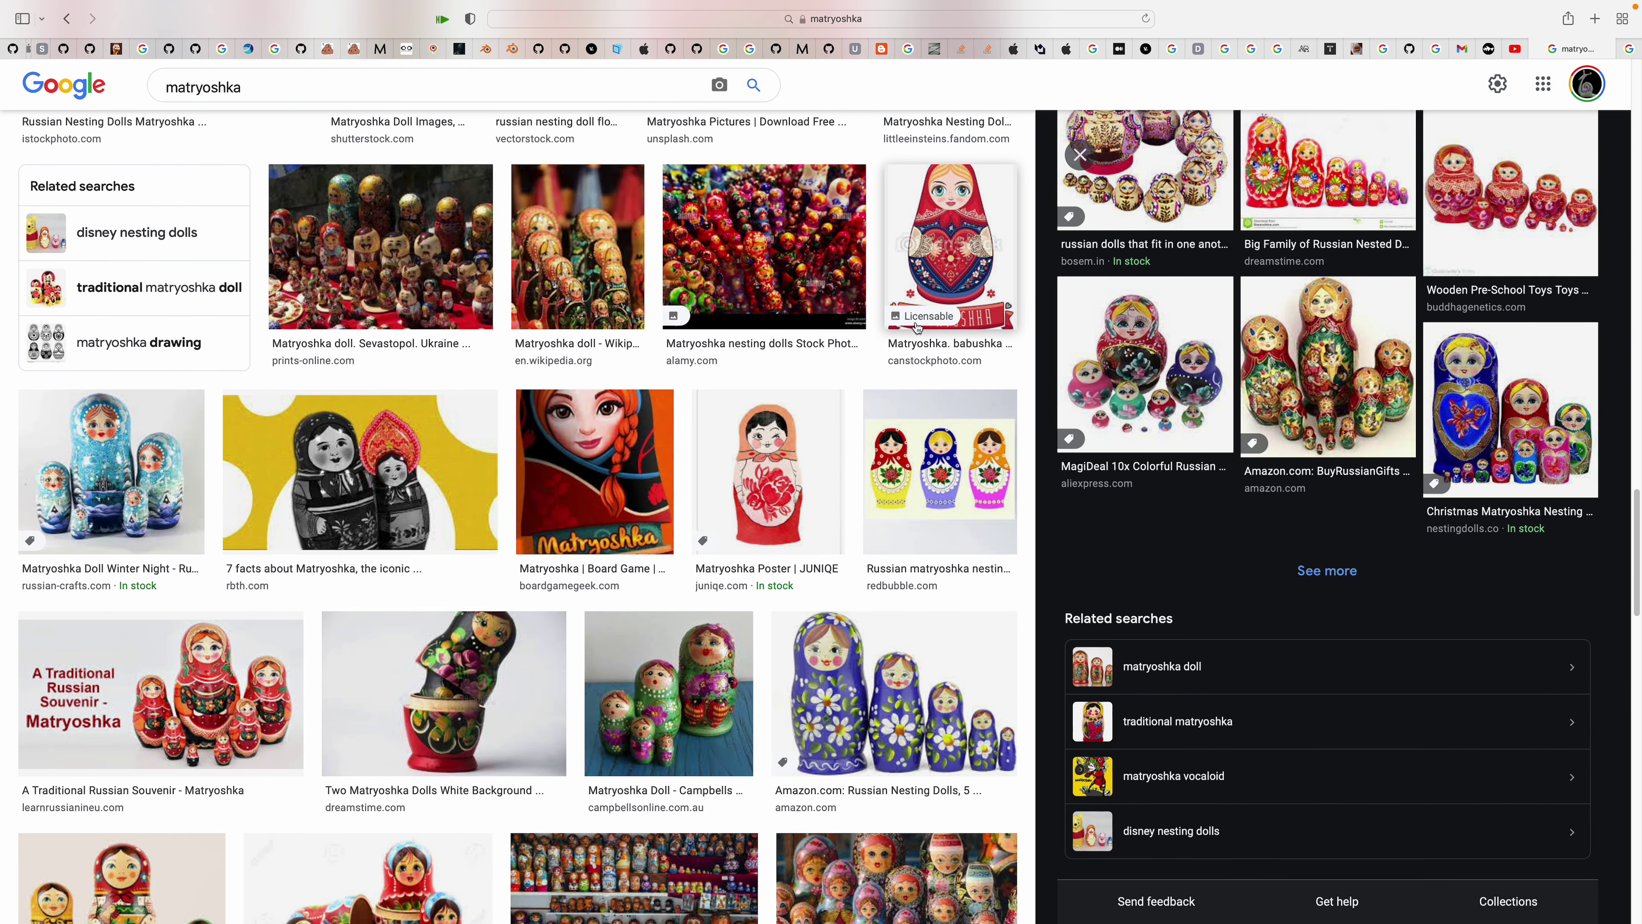
{"action": "scroll", "coordinate": [746, 564], "scroll_direction": "down", "scroll_amount": 10}
{"action": "scroll", "coordinate": [746, 564], "scroll_direction": "up", "scroll_amount": 10}
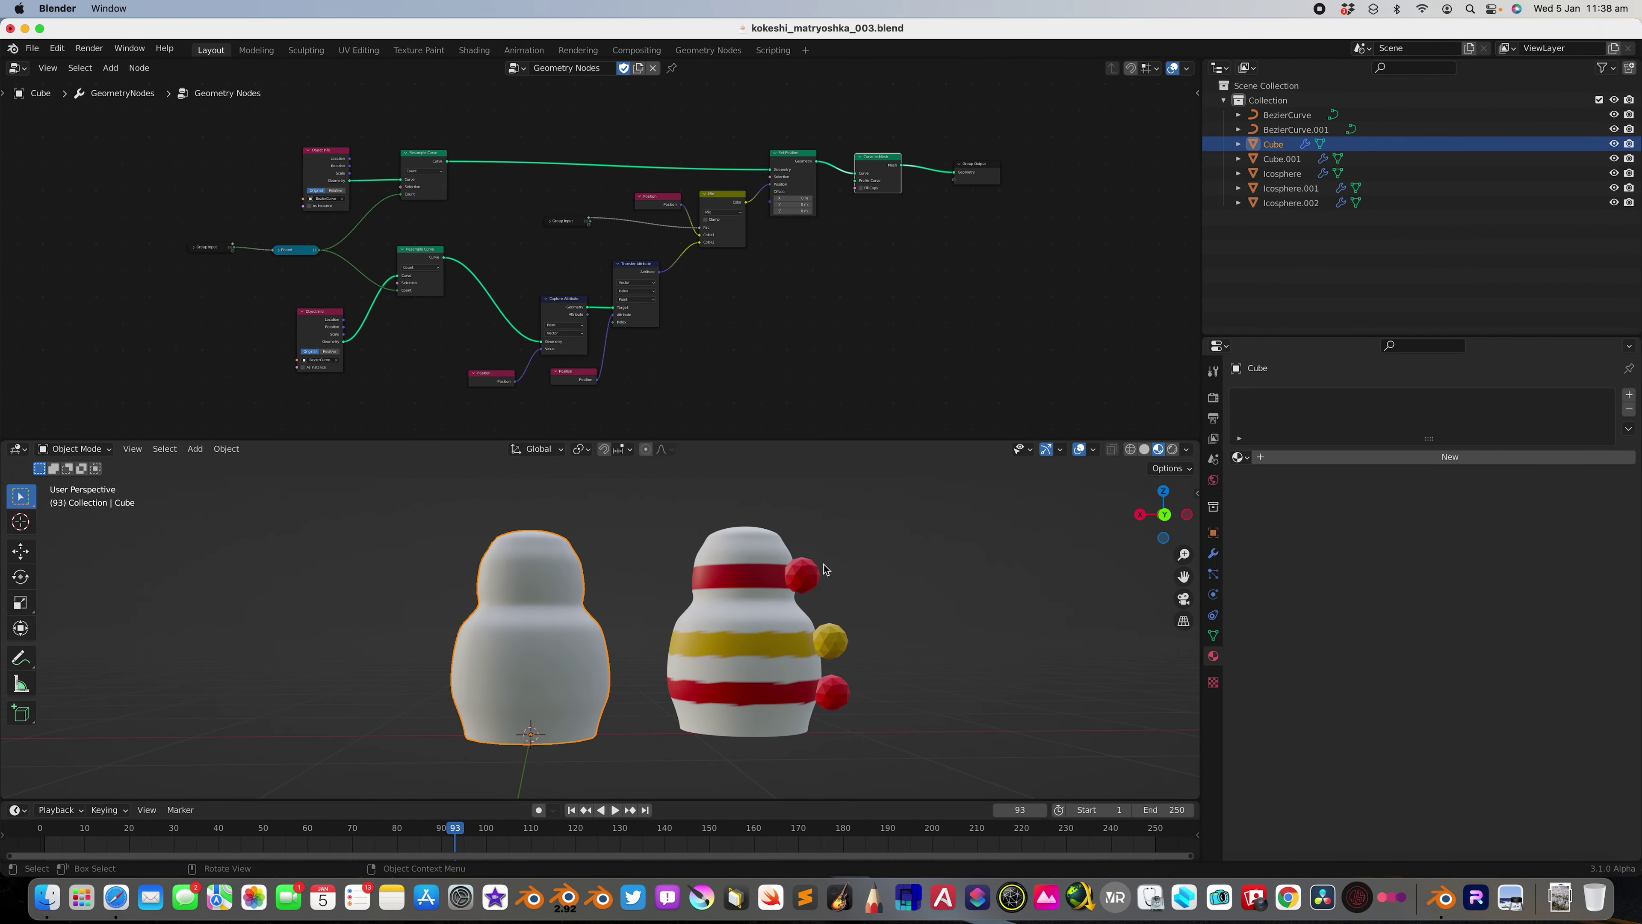
Back in Blender, delete the plain doll's Capture Attribute and its Position node, link the lower Resample Curve to Transfer Attribute's Target, and save
{"action": "scroll", "coordinate": [762, 278], "scroll_direction": "up", "scroll_amount": 3}
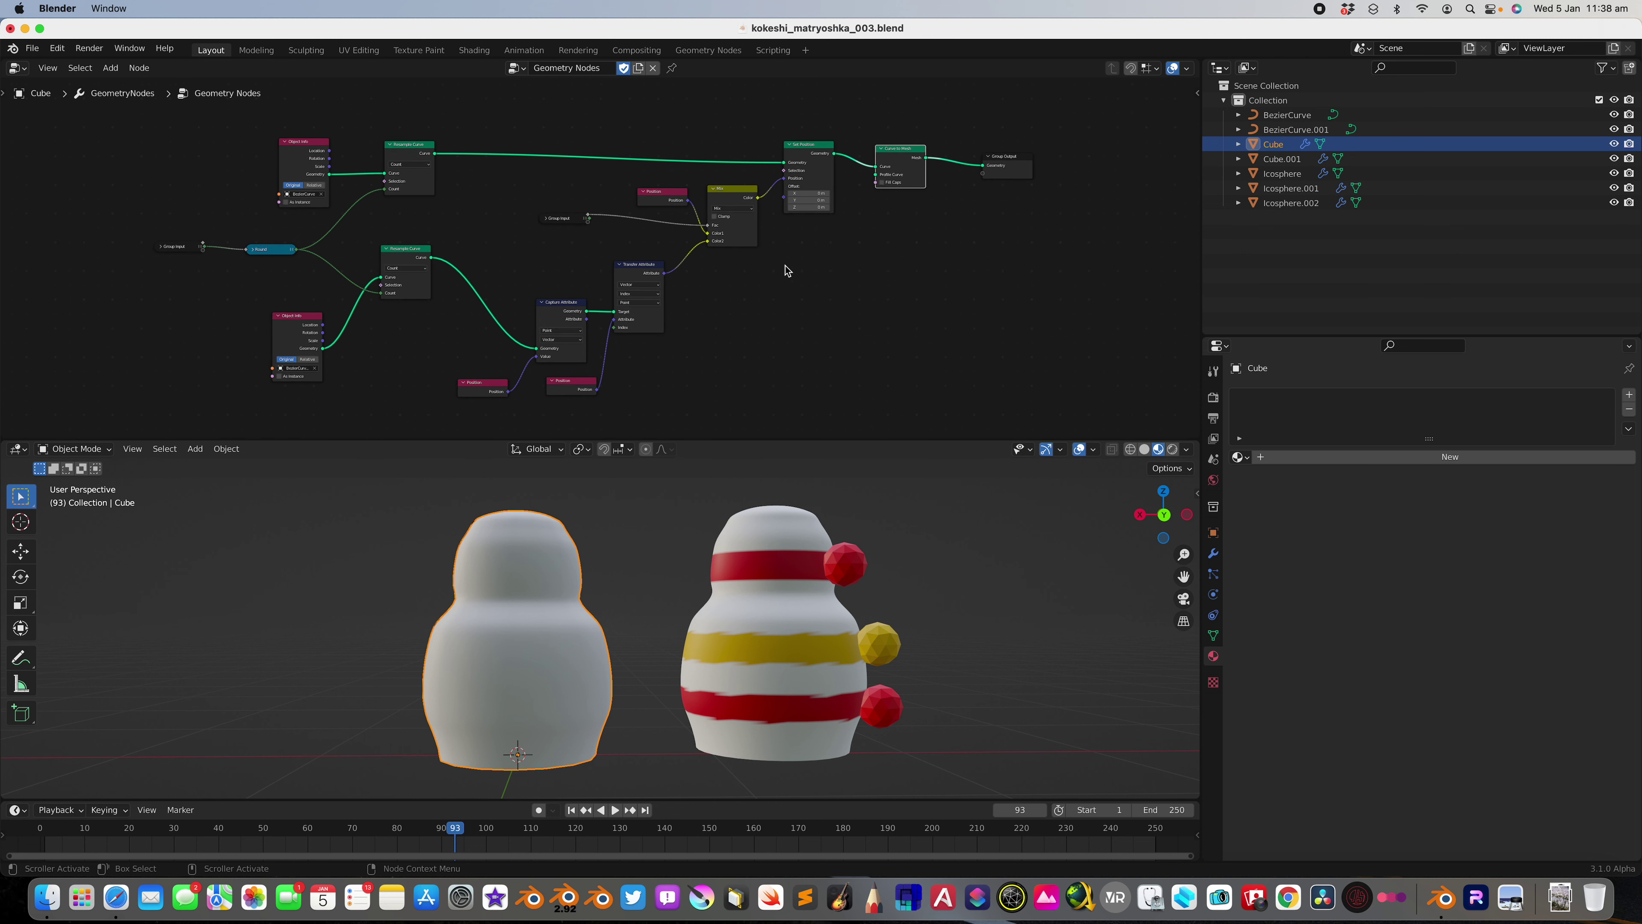
{"action": "middle_click_drag", "start_coordinate": [559, 605], "coordinate": [594, 564]}
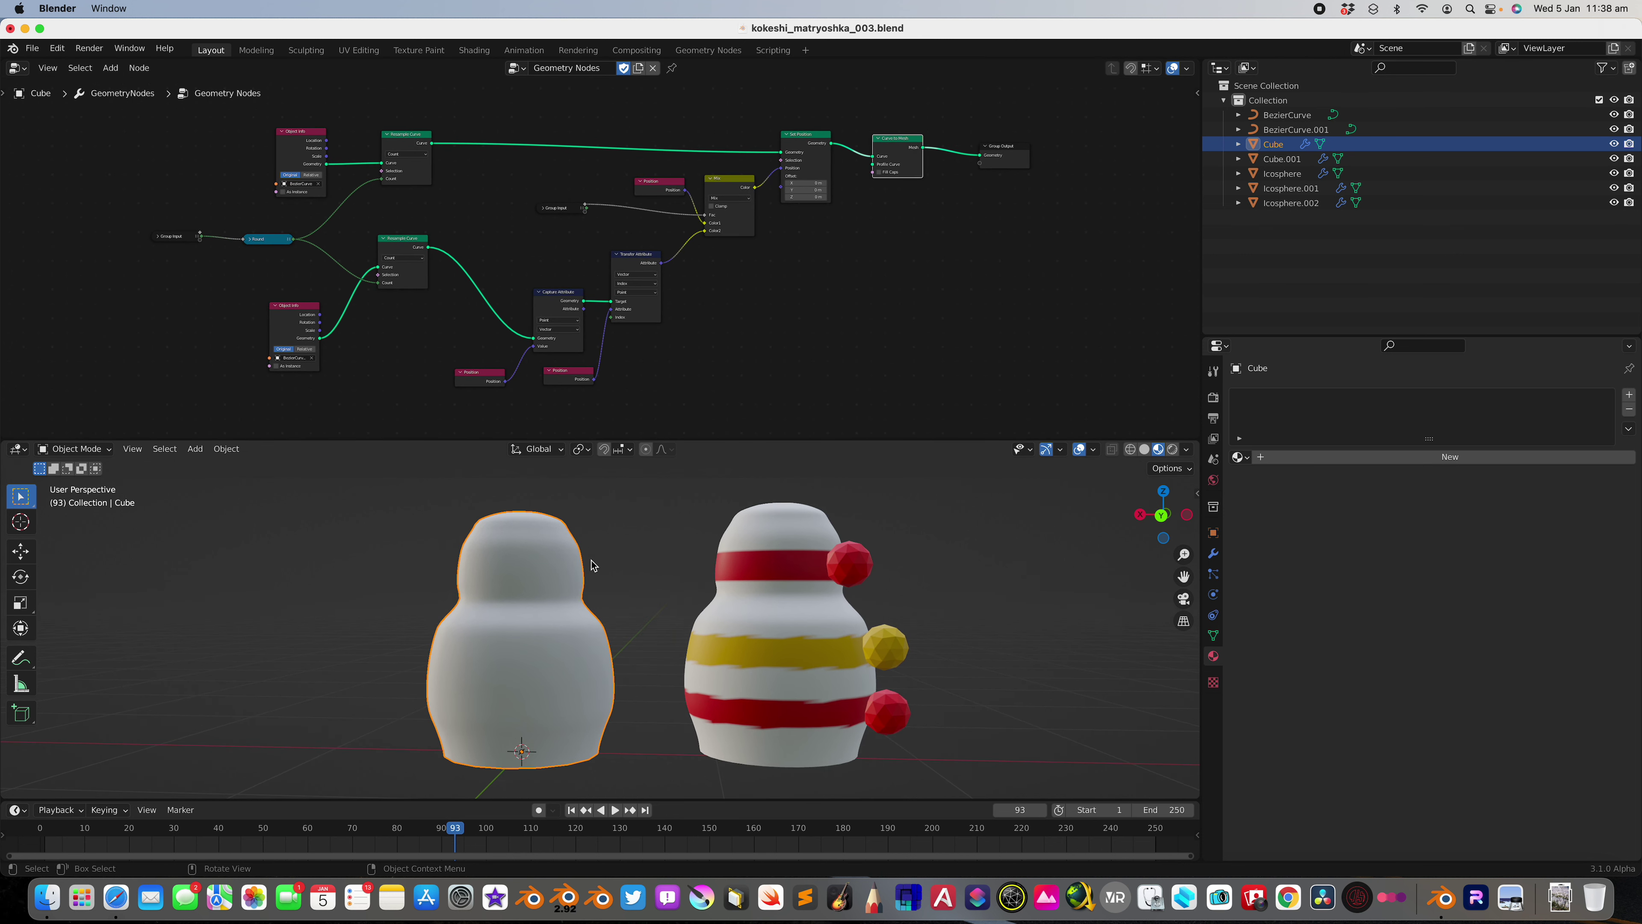
{"action": "middle_click_drag", "start_coordinate": [760, 583], "coordinate": [723, 580]}
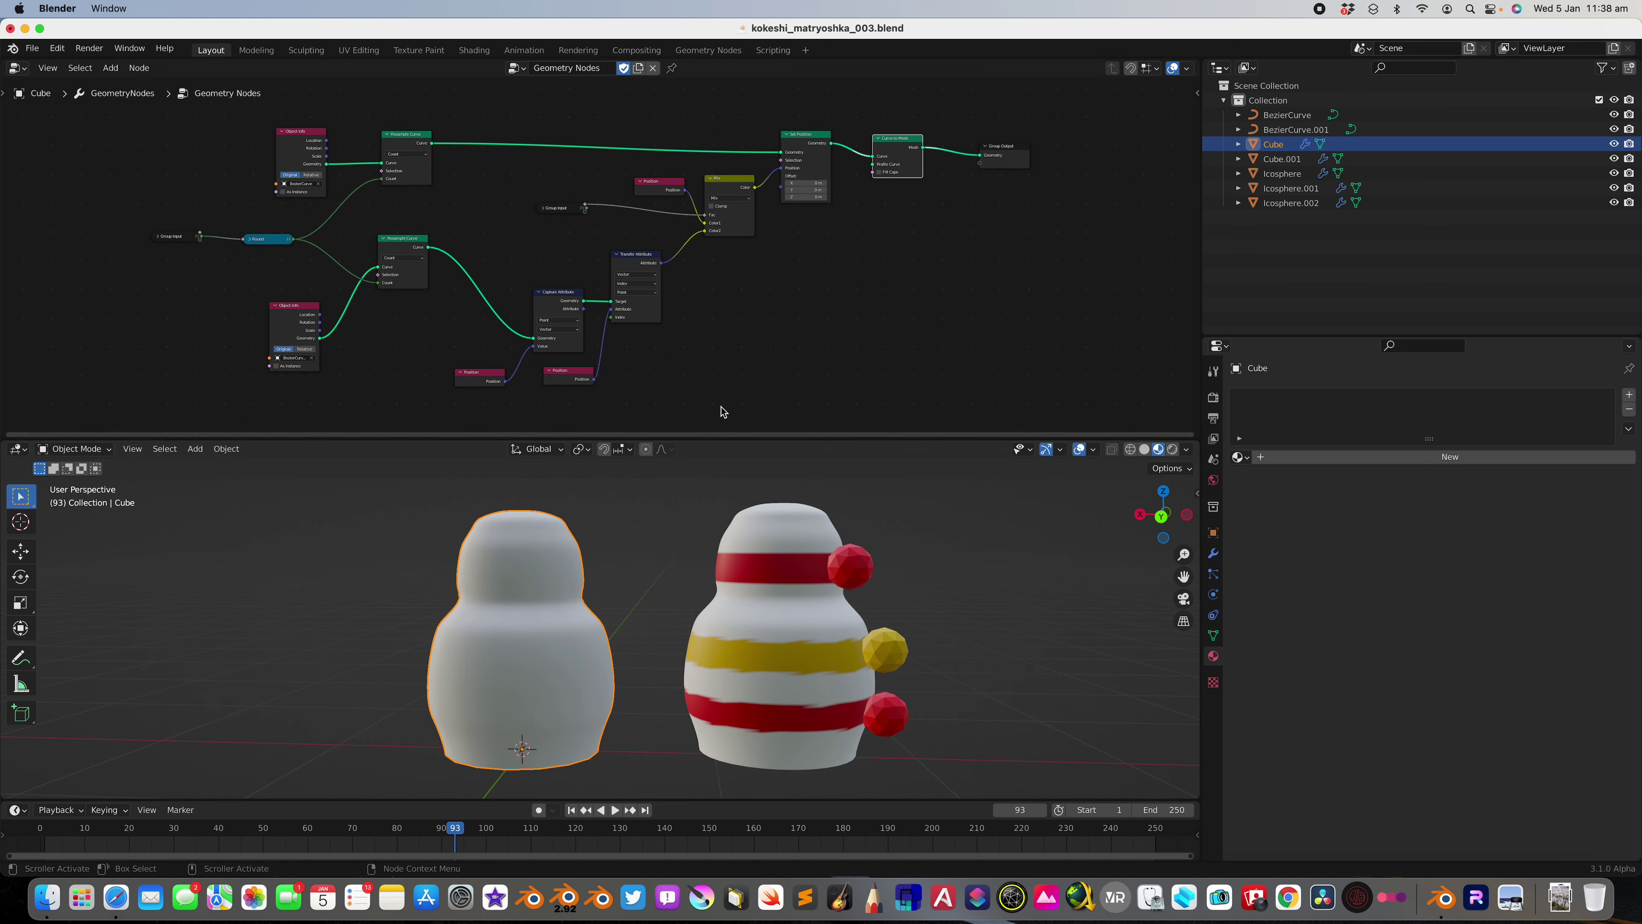
{"action": "middle_click_drag", "start_coordinate": [734, 409], "coordinate": [740, 407]}
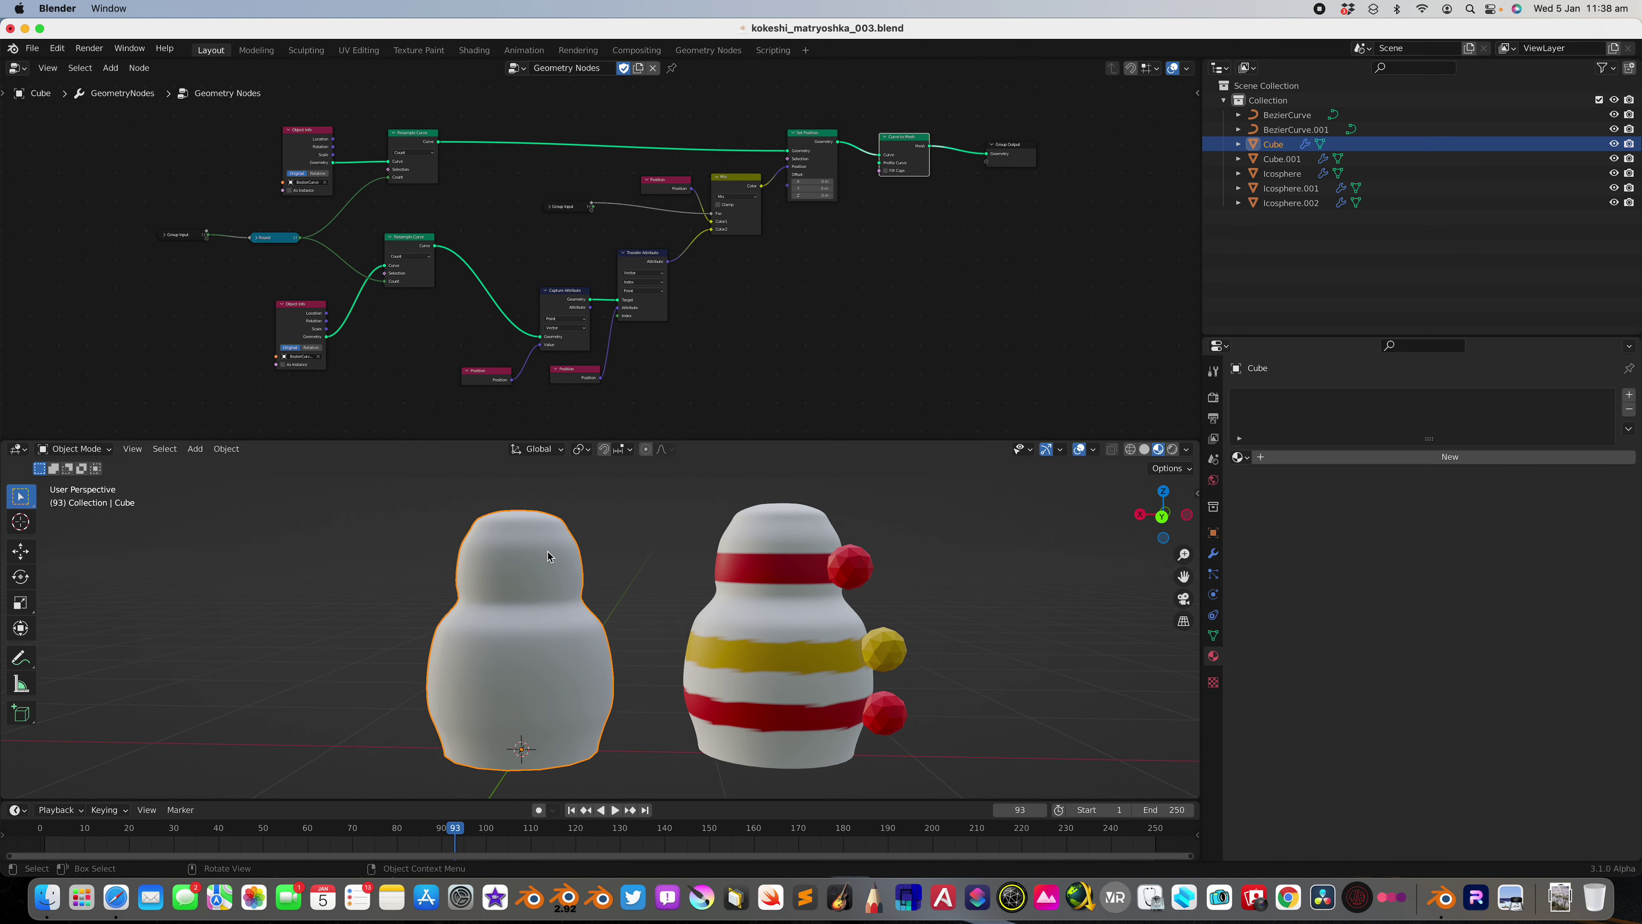
{"action": "scroll", "coordinate": [512, 346], "scroll_direction": "up", "scroll_amount": 3}
{"action": "left_click_drag", "start_coordinate": [568, 296], "coordinate": [575, 238]}
{"action": "key", "text": "x"}
{"action": "left_click", "coordinate": [486, 381]}
{"action": "key", "text": "x"}
{"action": "left_click_drag", "start_coordinate": [392, 192], "coordinate": [661, 271]}
{"action": "key", "text": "super+s"}
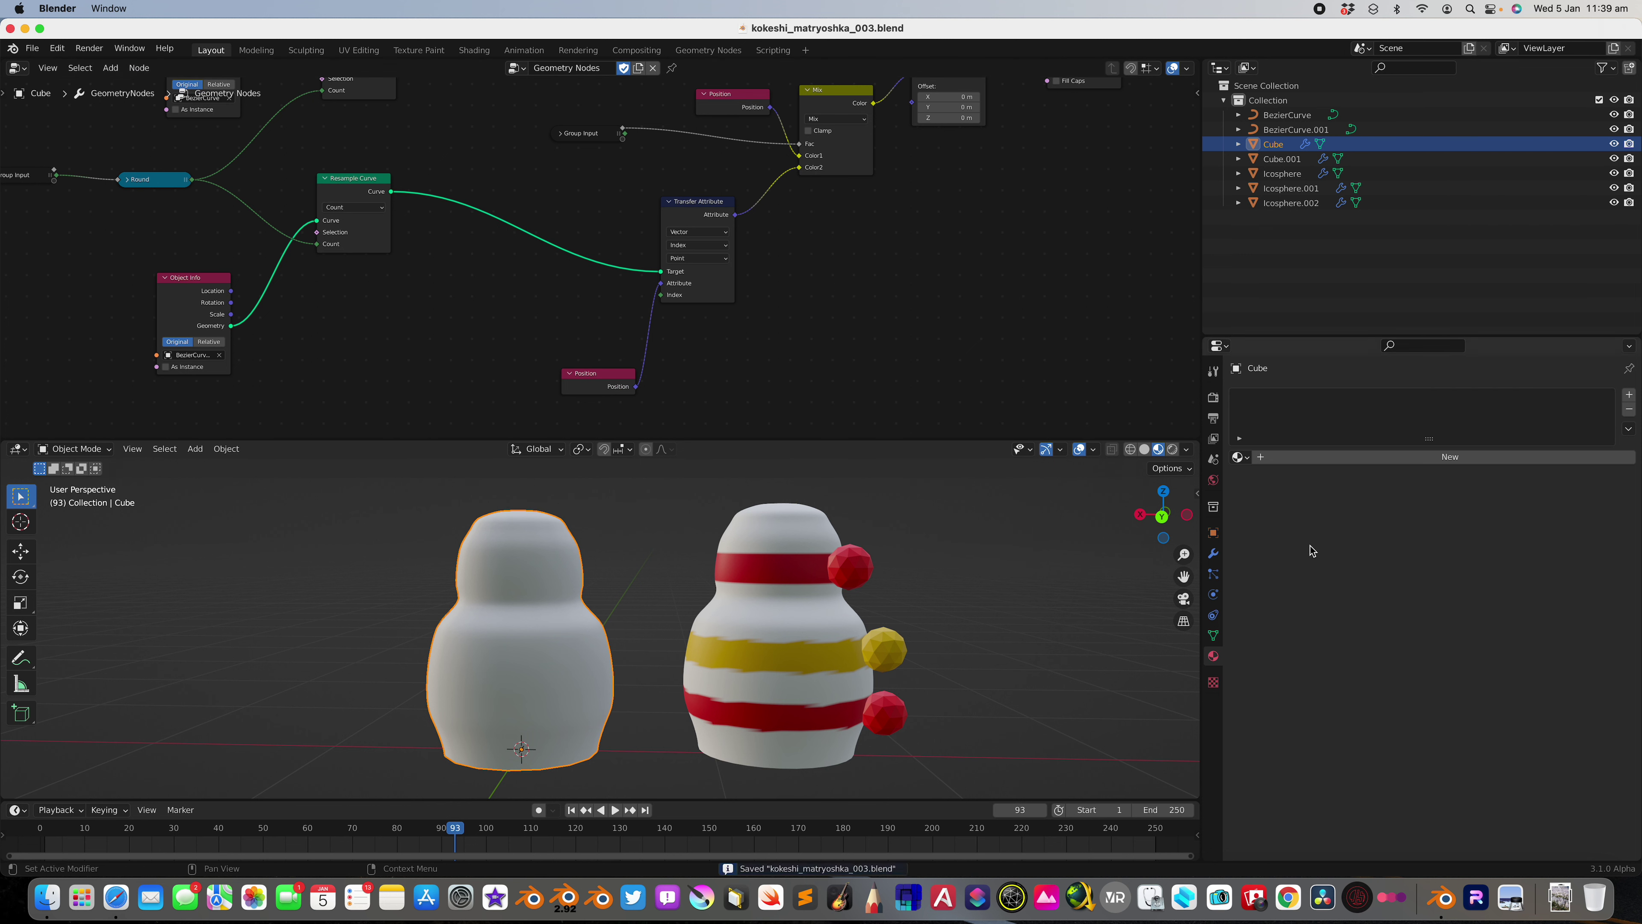
Show the plain doll's modifiers and set the Geometry Nodes Fac to 1.000
{"action": "left_click", "coordinate": [1218, 557]}
{"action": "left_click_drag", "start_coordinate": [1517, 463], "coordinate": [1614, 461]}
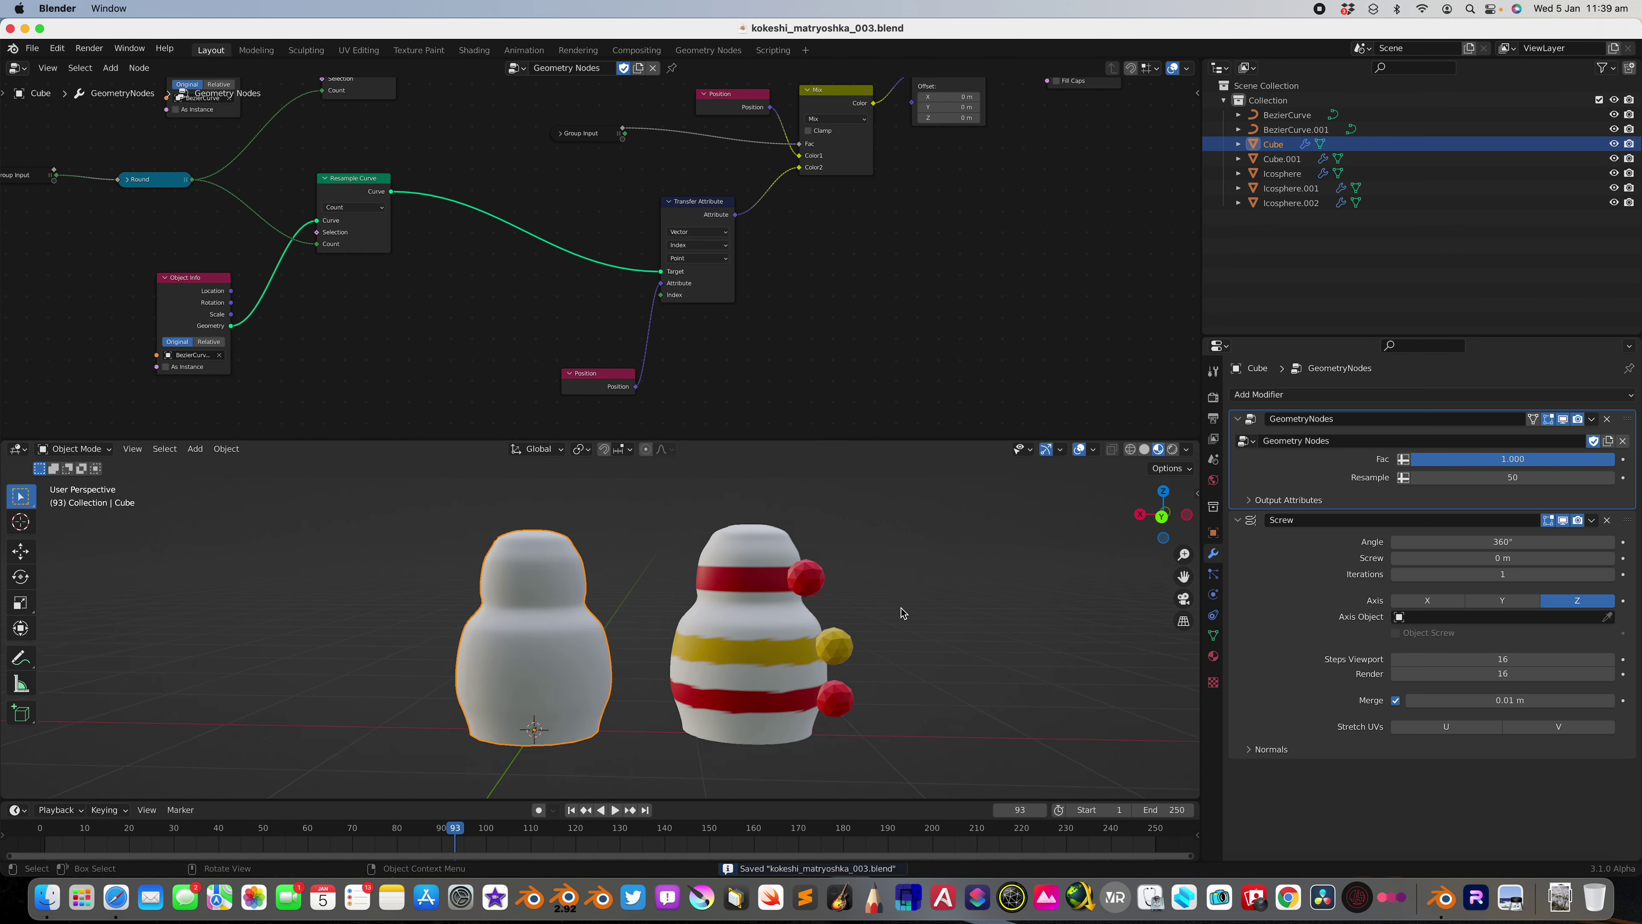
{"action": "scroll", "coordinate": [856, 614], "scroll_direction": "down", "scroll_amount": 3}
Expand the Group Input node beside Round and expose both Object Info nodes' Object sockets as new group inputs
{"action": "key", "text": "Home"}
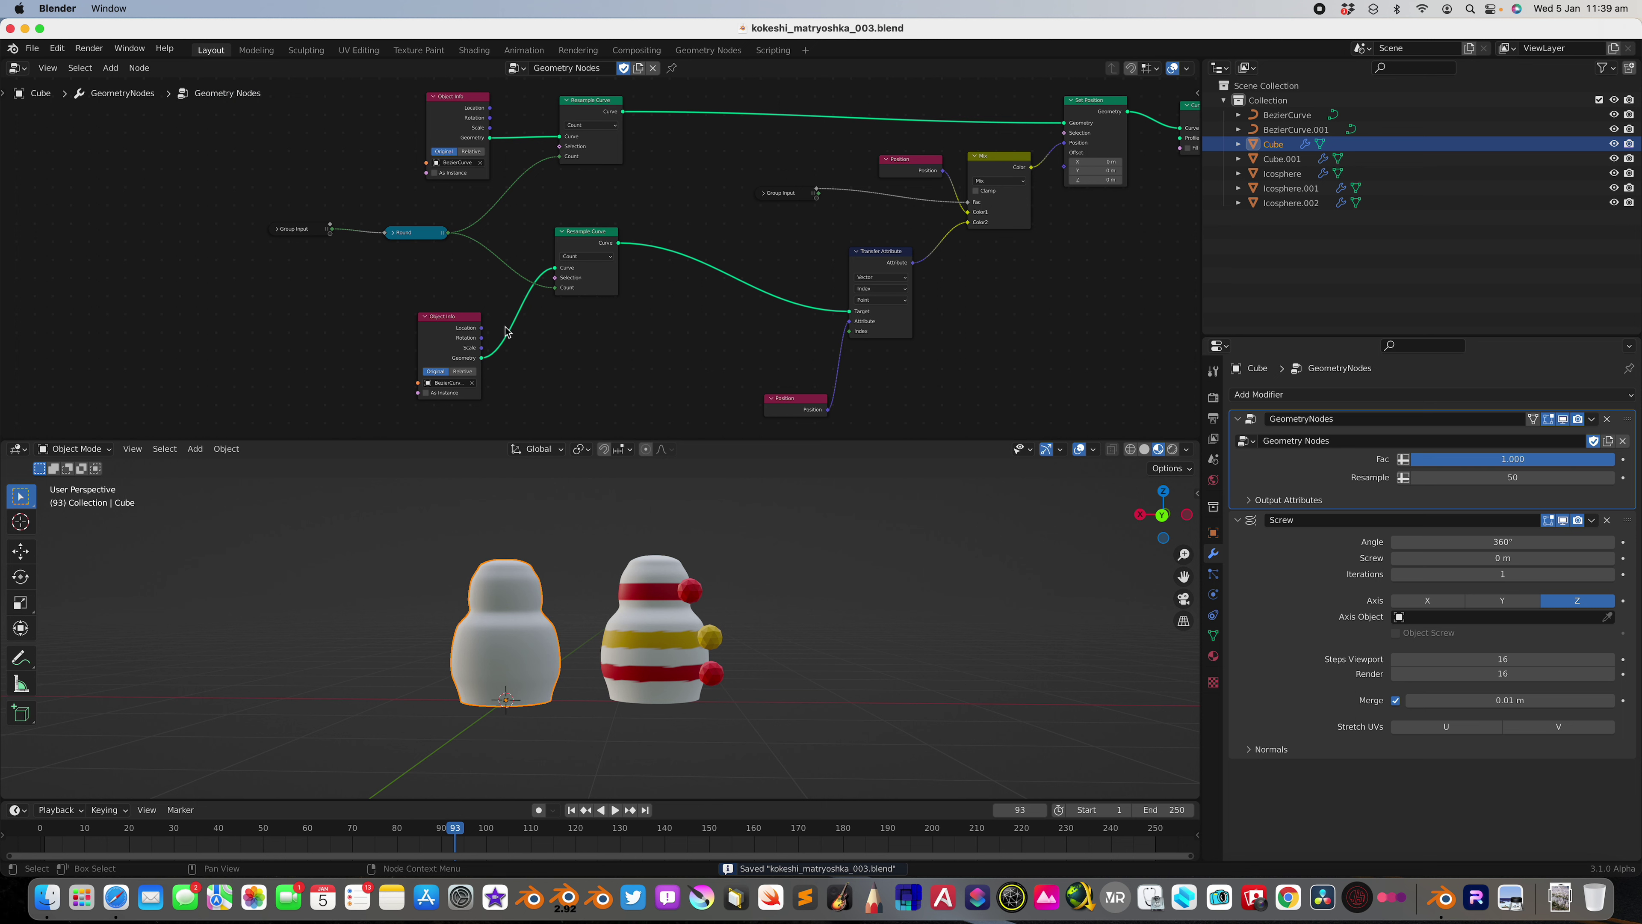
{"action": "scroll", "coordinate": [486, 357], "scroll_direction": "down", "scroll_amount": 1}
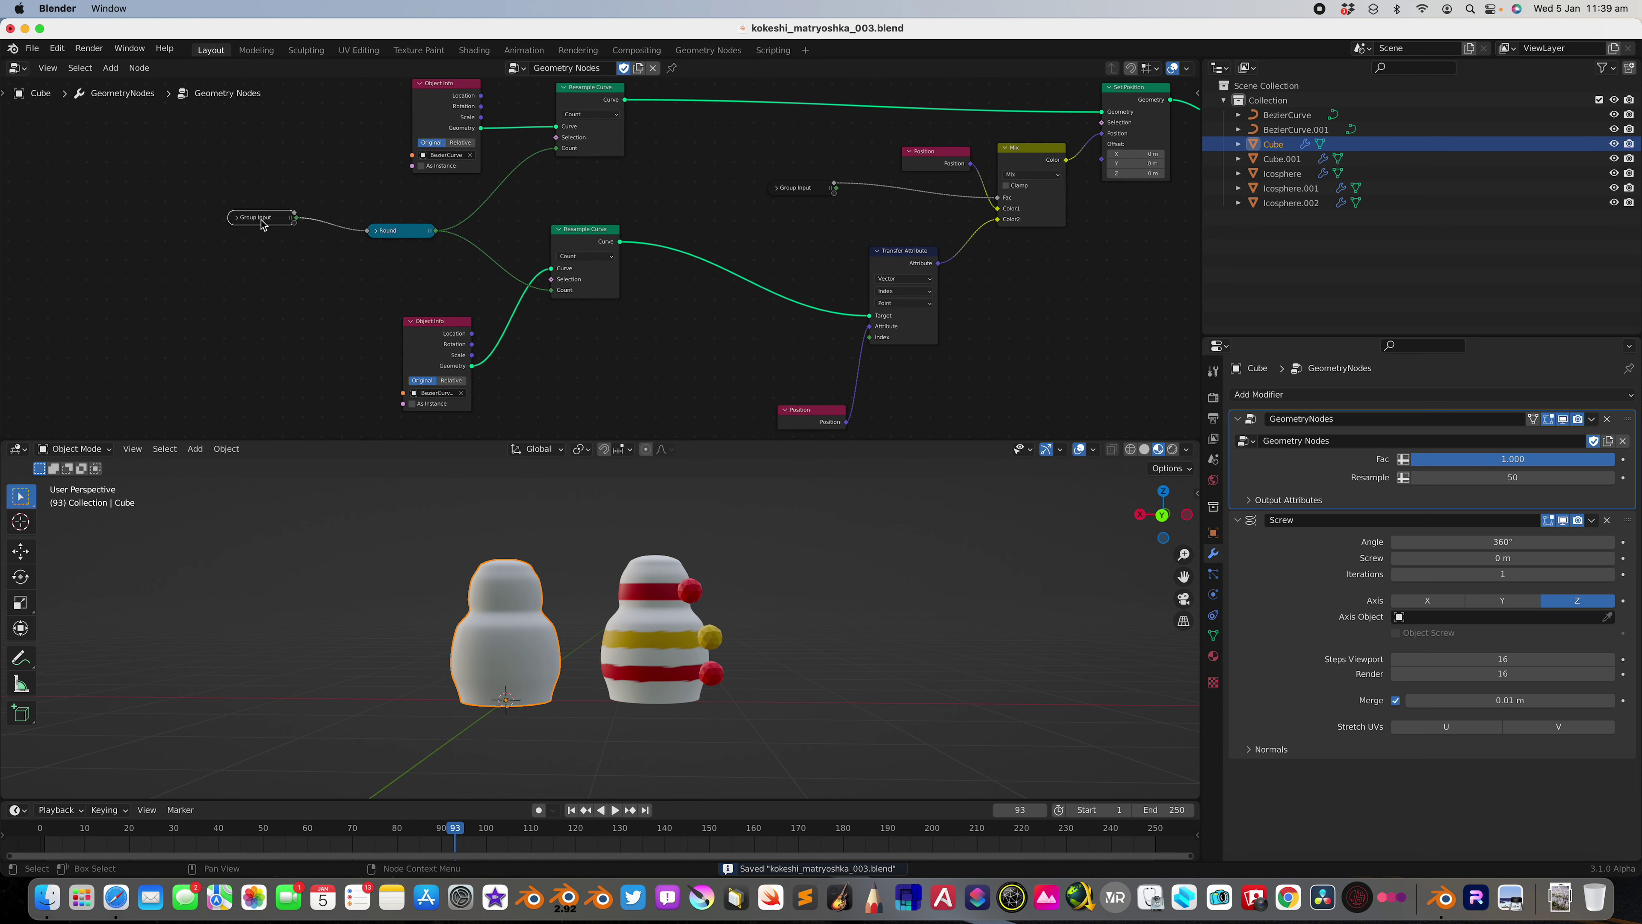
{"action": "key", "text": "h"}
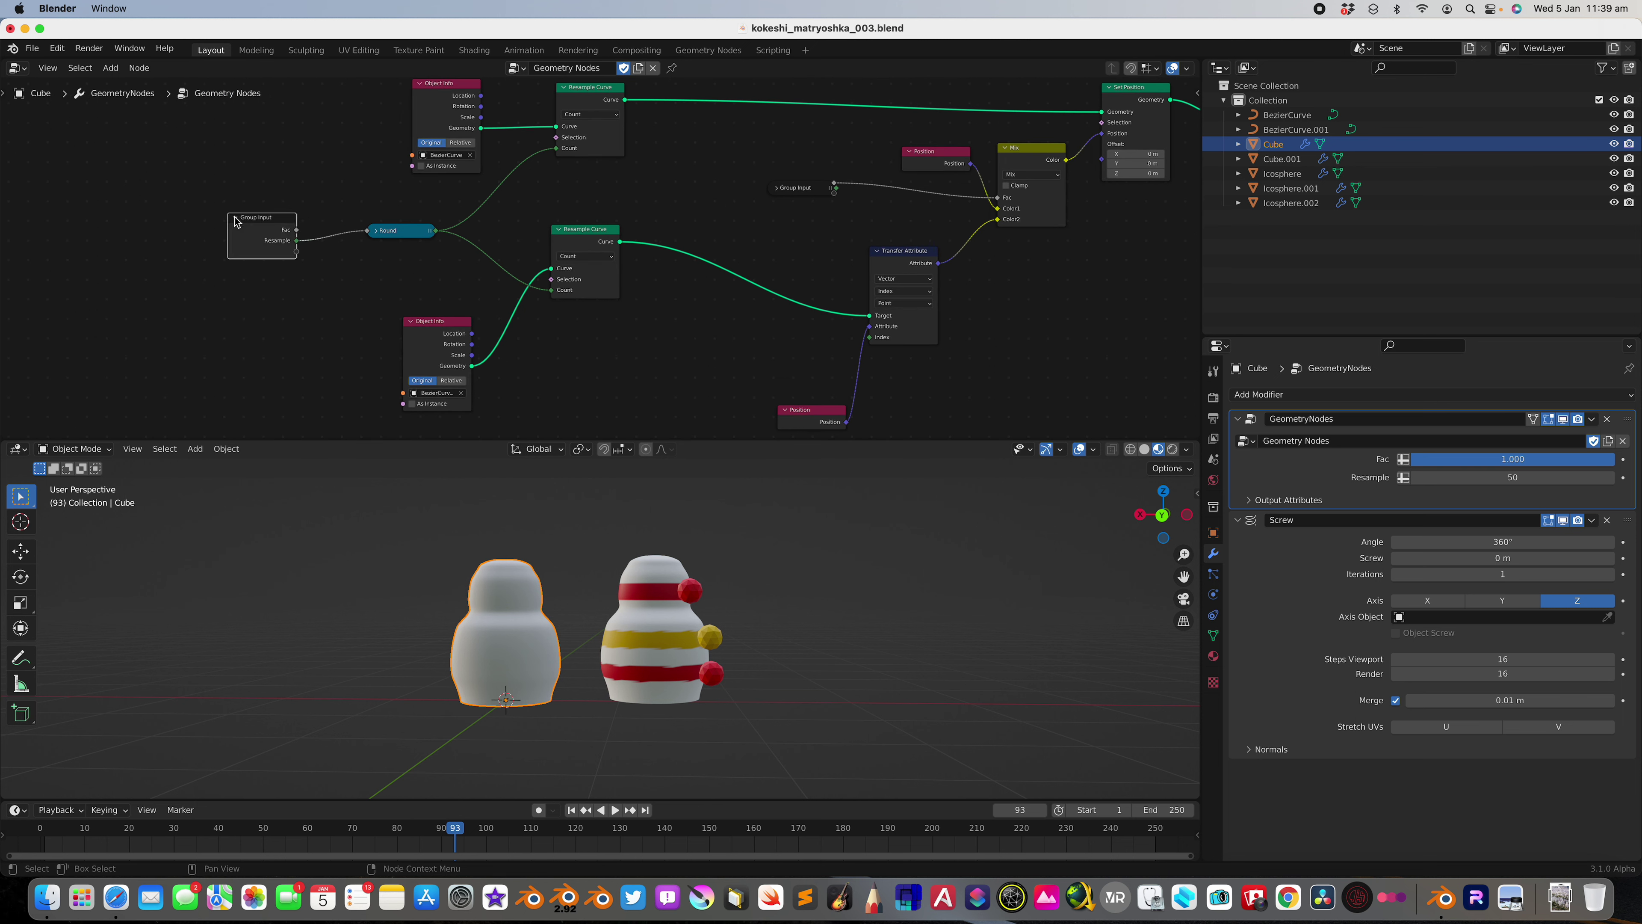
{"action": "scroll", "coordinate": [259, 243], "scroll_direction": "up", "scroll_amount": 2}
{"action": "left_click_drag", "start_coordinate": [257, 246], "coordinate": [279, 218]}
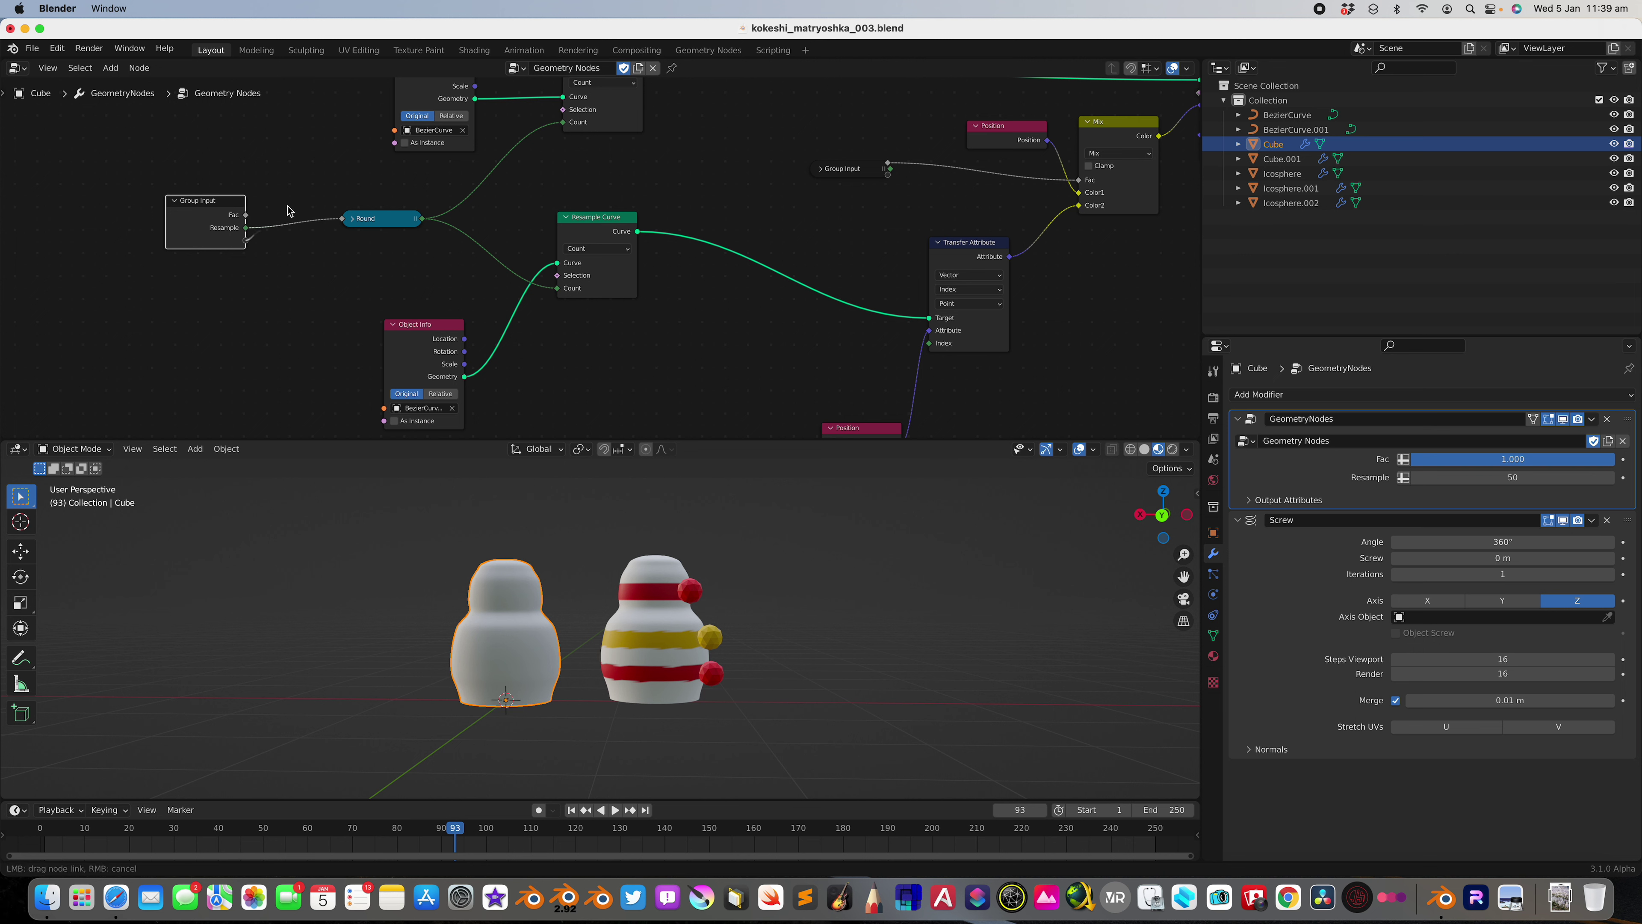
{"action": "left_click_drag", "start_coordinate": [386, 138], "coordinate": [394, 130]}
{"action": "left_click_drag", "start_coordinate": [246, 253], "coordinate": [384, 407]}
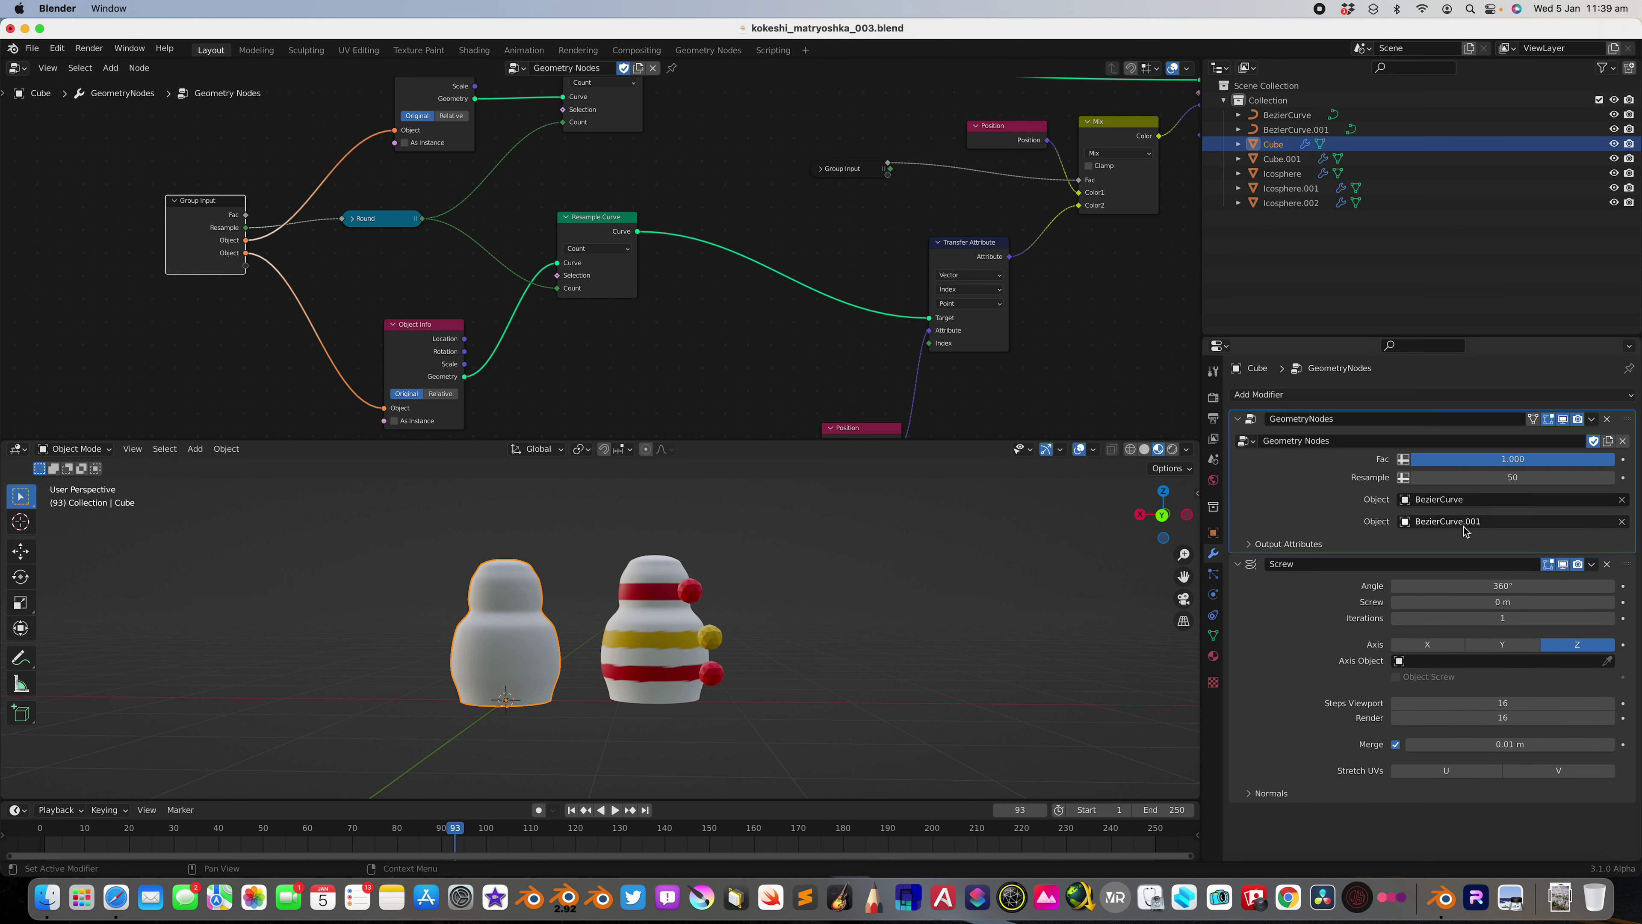
From the front view, scrub the plain doll's Fac, ending at 1.000, and save the file
{"action": "left_click", "coordinate": [1164, 517]}
{"action": "left_click_drag", "start_coordinate": [1509, 461], "coordinate": [1614, 460]}
{"action": "left_click", "coordinate": [932, 618]}
{"action": "middle_click_drag", "start_coordinate": [929, 621], "coordinate": [787, 645], "text": "shift"}
{"action": "key", "text": "super+s"}
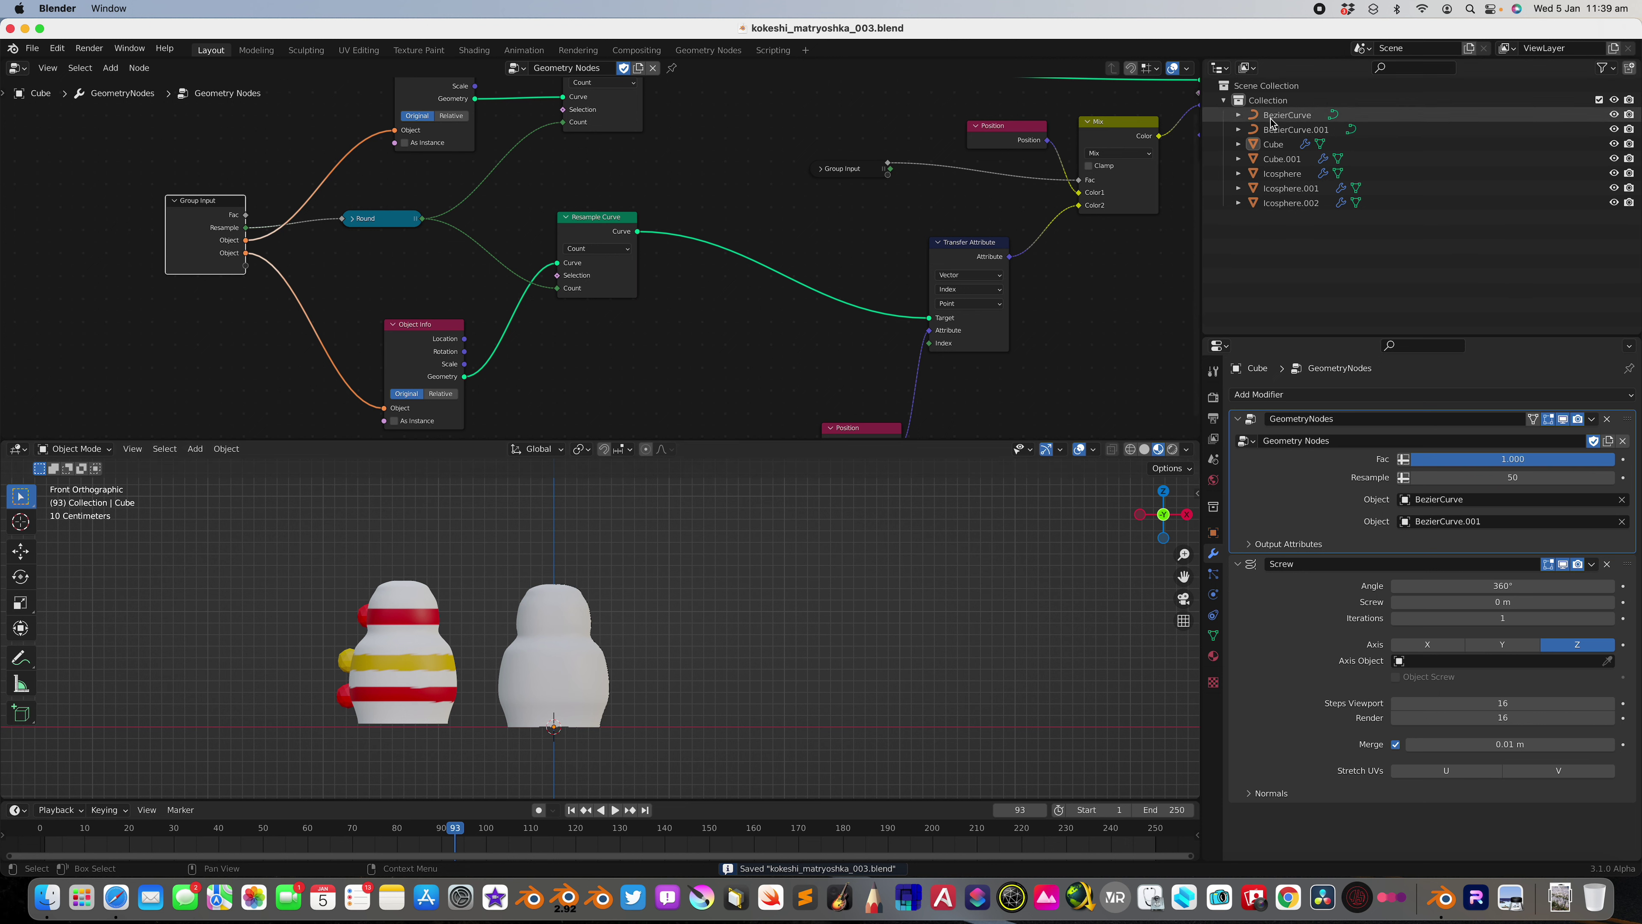
Hide BezierCurve, BezierCurve.001 and Cube while keeping the rest of the collection visible
{"action": "left_click", "coordinate": [1287, 115]}
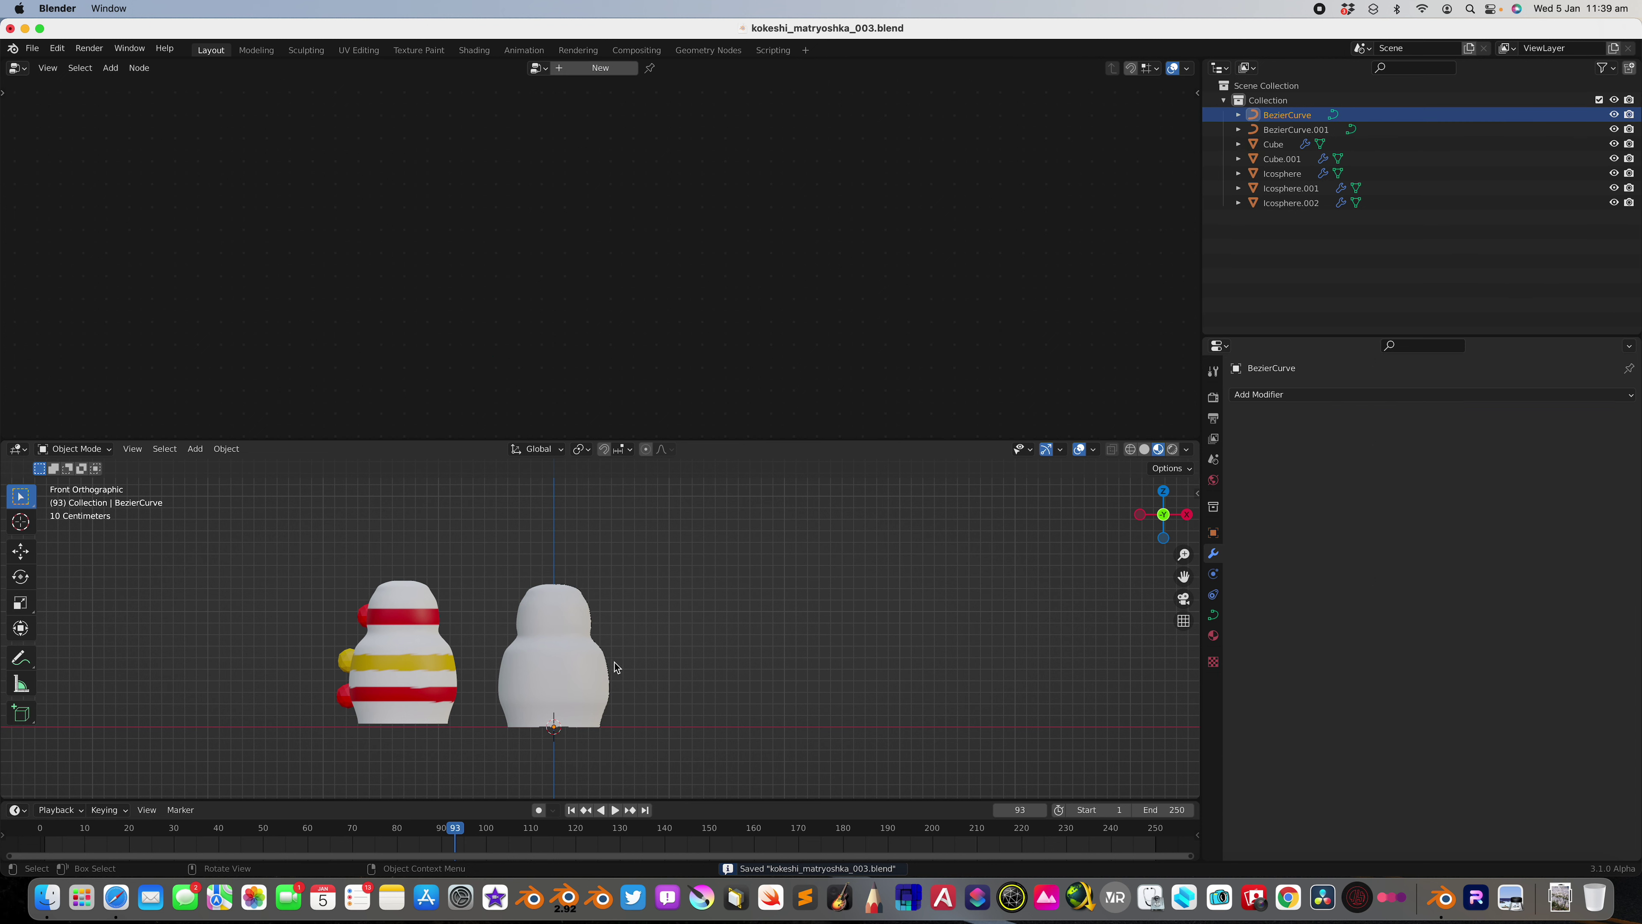
{"action": "left_click", "coordinate": [1614, 100]}
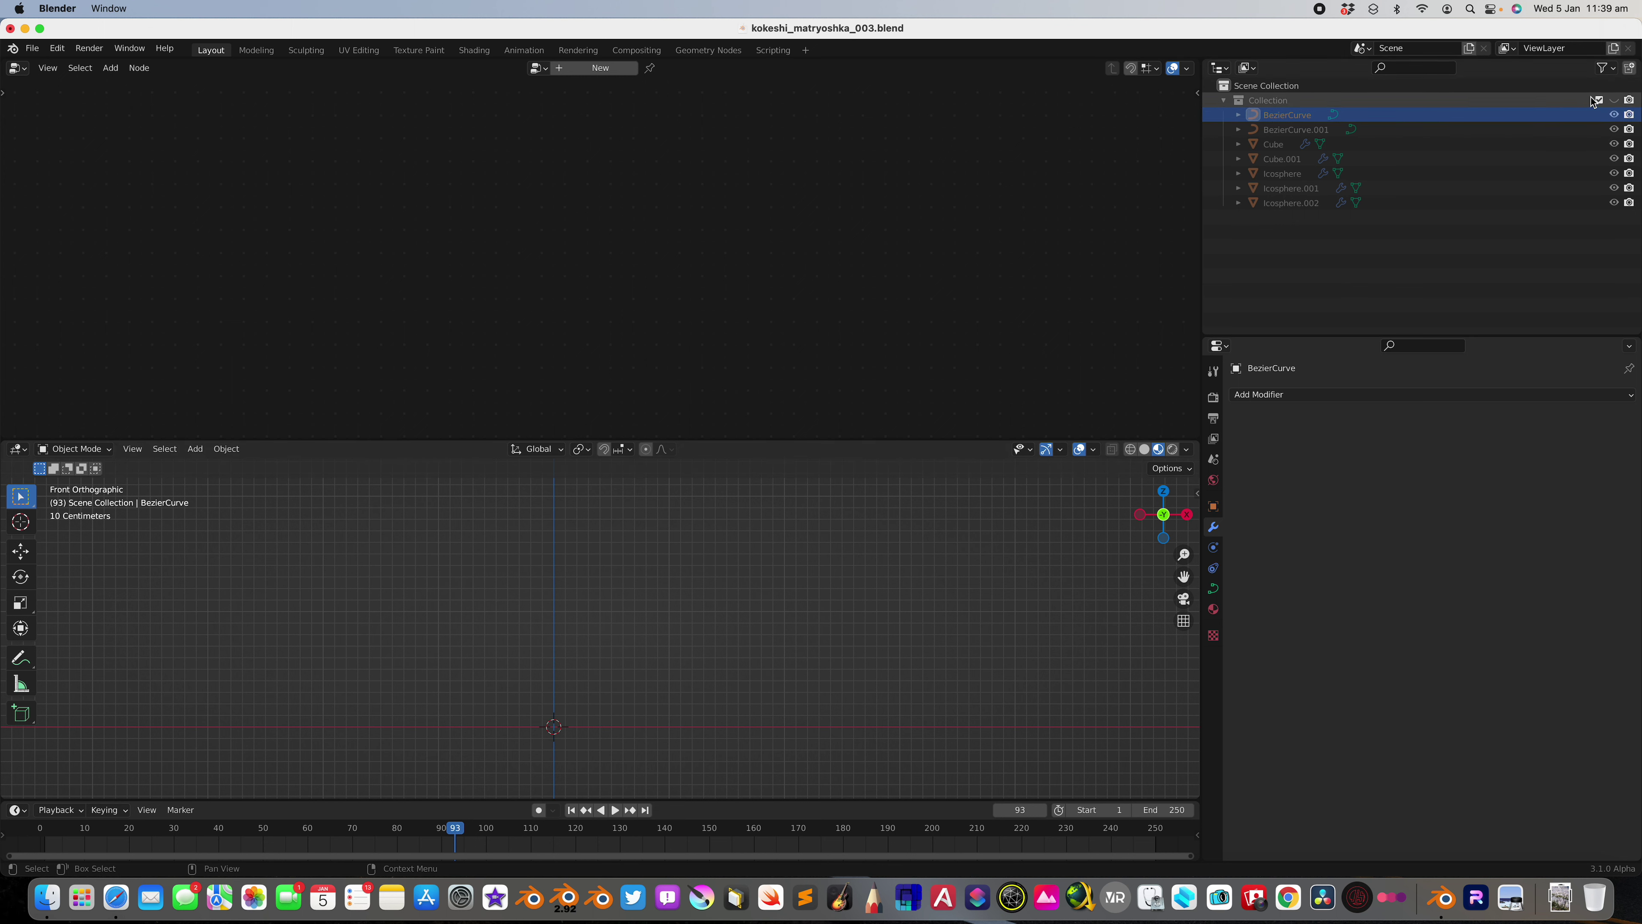
{"action": "left_click", "coordinate": [1615, 99]}
{"action": "left_click_drag", "start_coordinate": [1615, 114], "coordinate": [1614, 144]}
Add a new Bezier curve at the origin and delete all its vertices in Edit Mode
{"action": "key", "text": "shift+a"}
{"action": "mouse_move", "coordinate": [595, 581]}
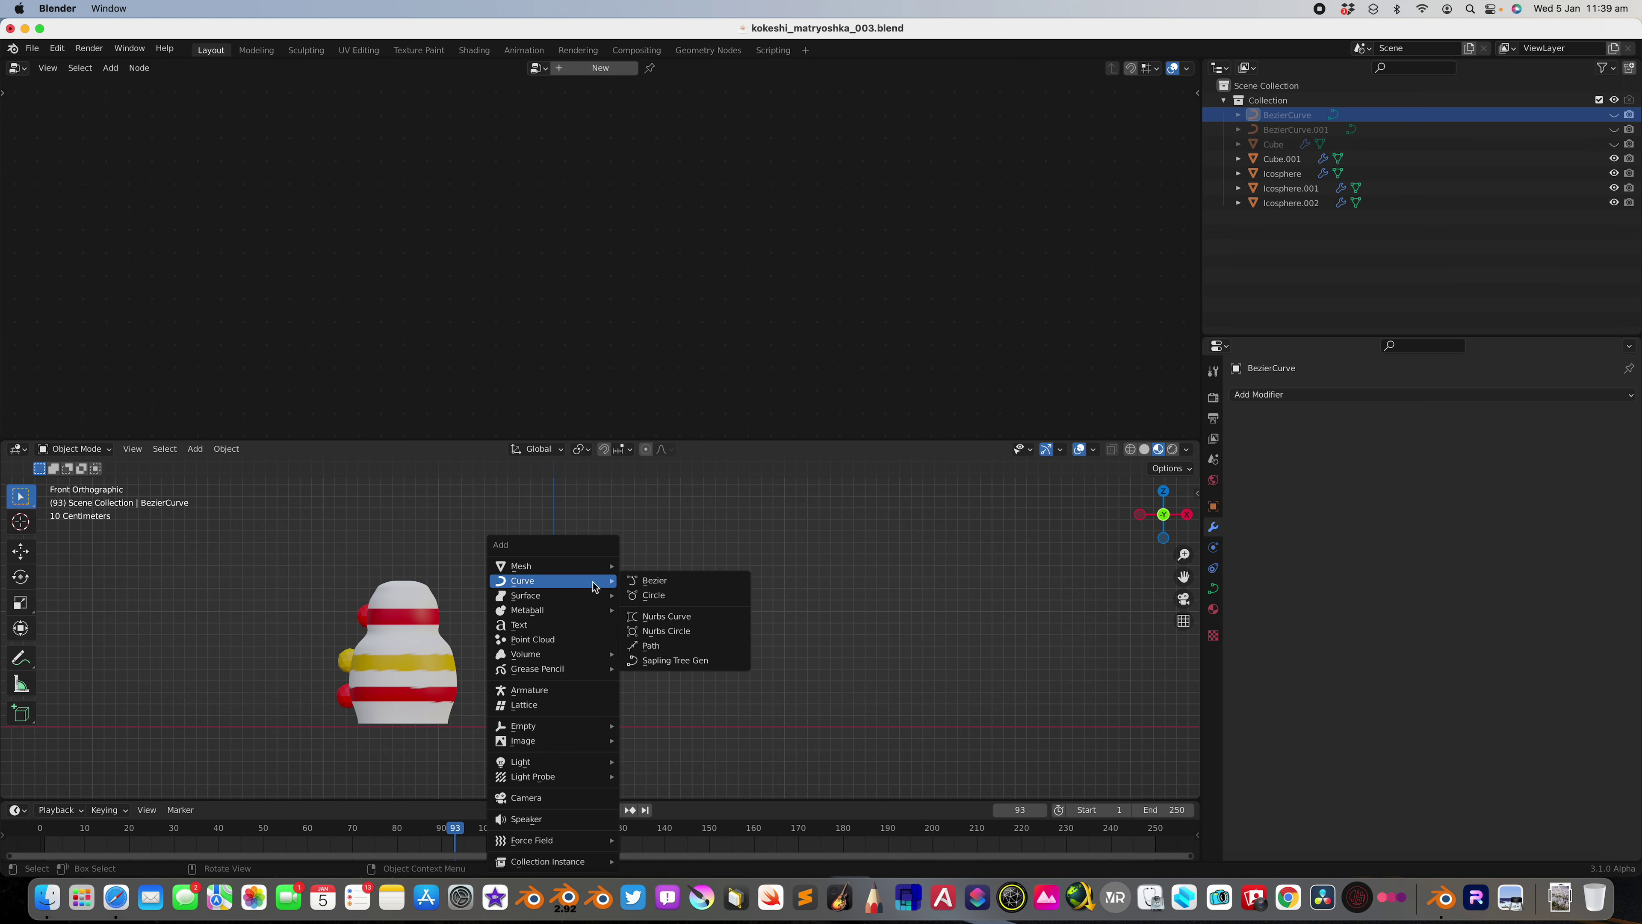
{"action": "left_click", "coordinate": [659, 585]}
{"action": "scroll", "coordinate": [615, 643], "scroll_direction": "up", "scroll_amount": 2}
{"action": "key", "text": "Tab"}
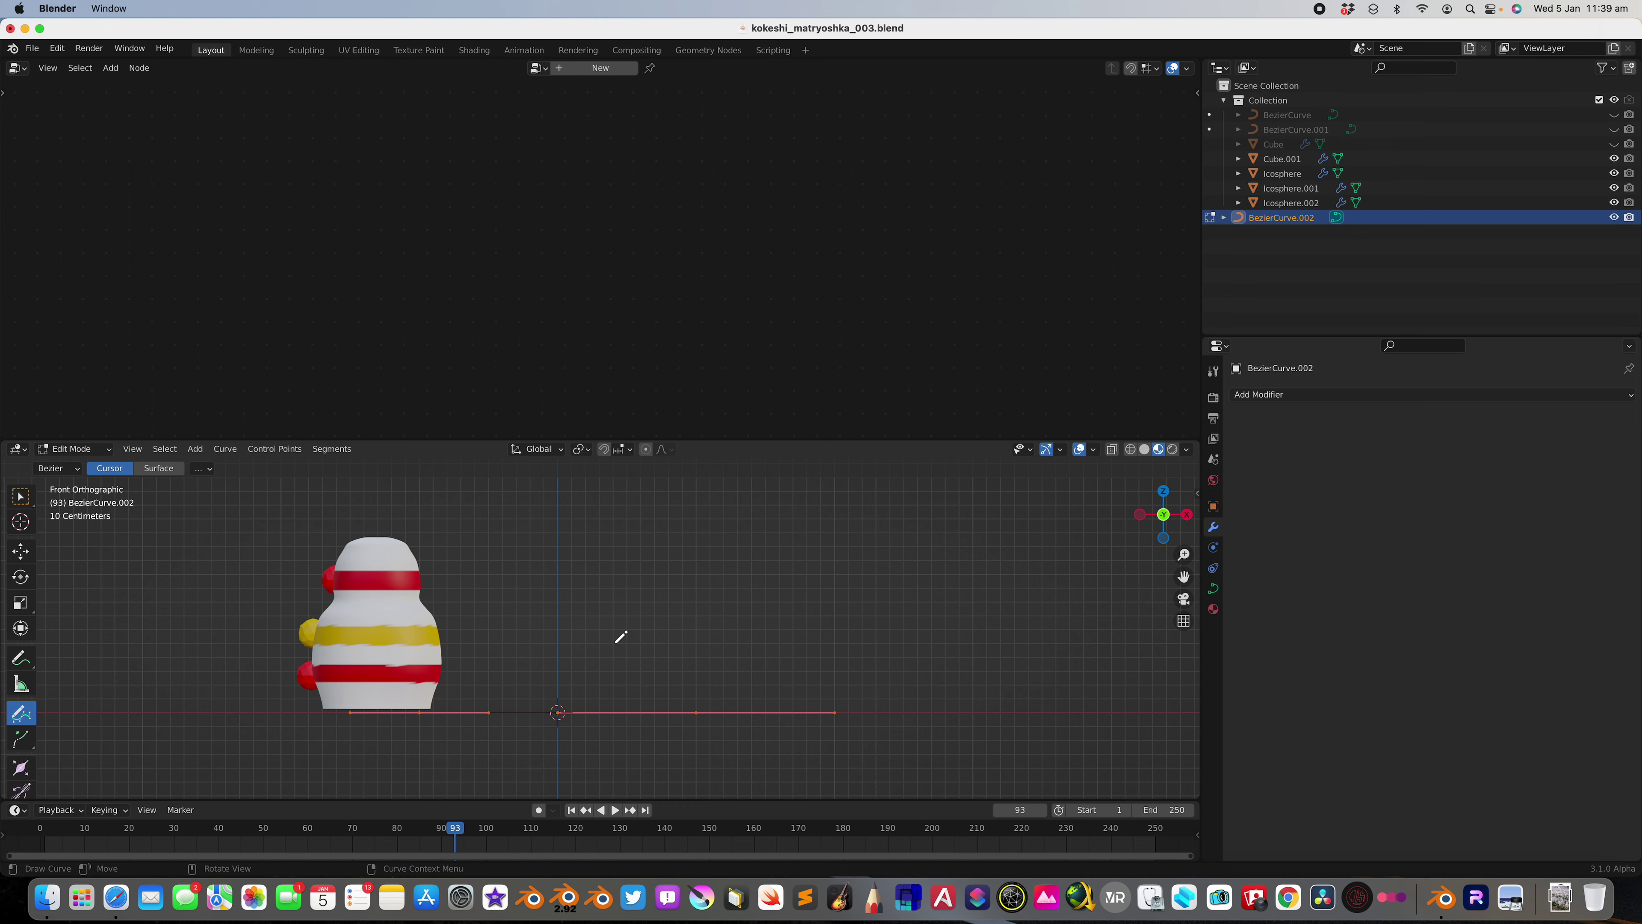
{"action": "key", "text": "x"}
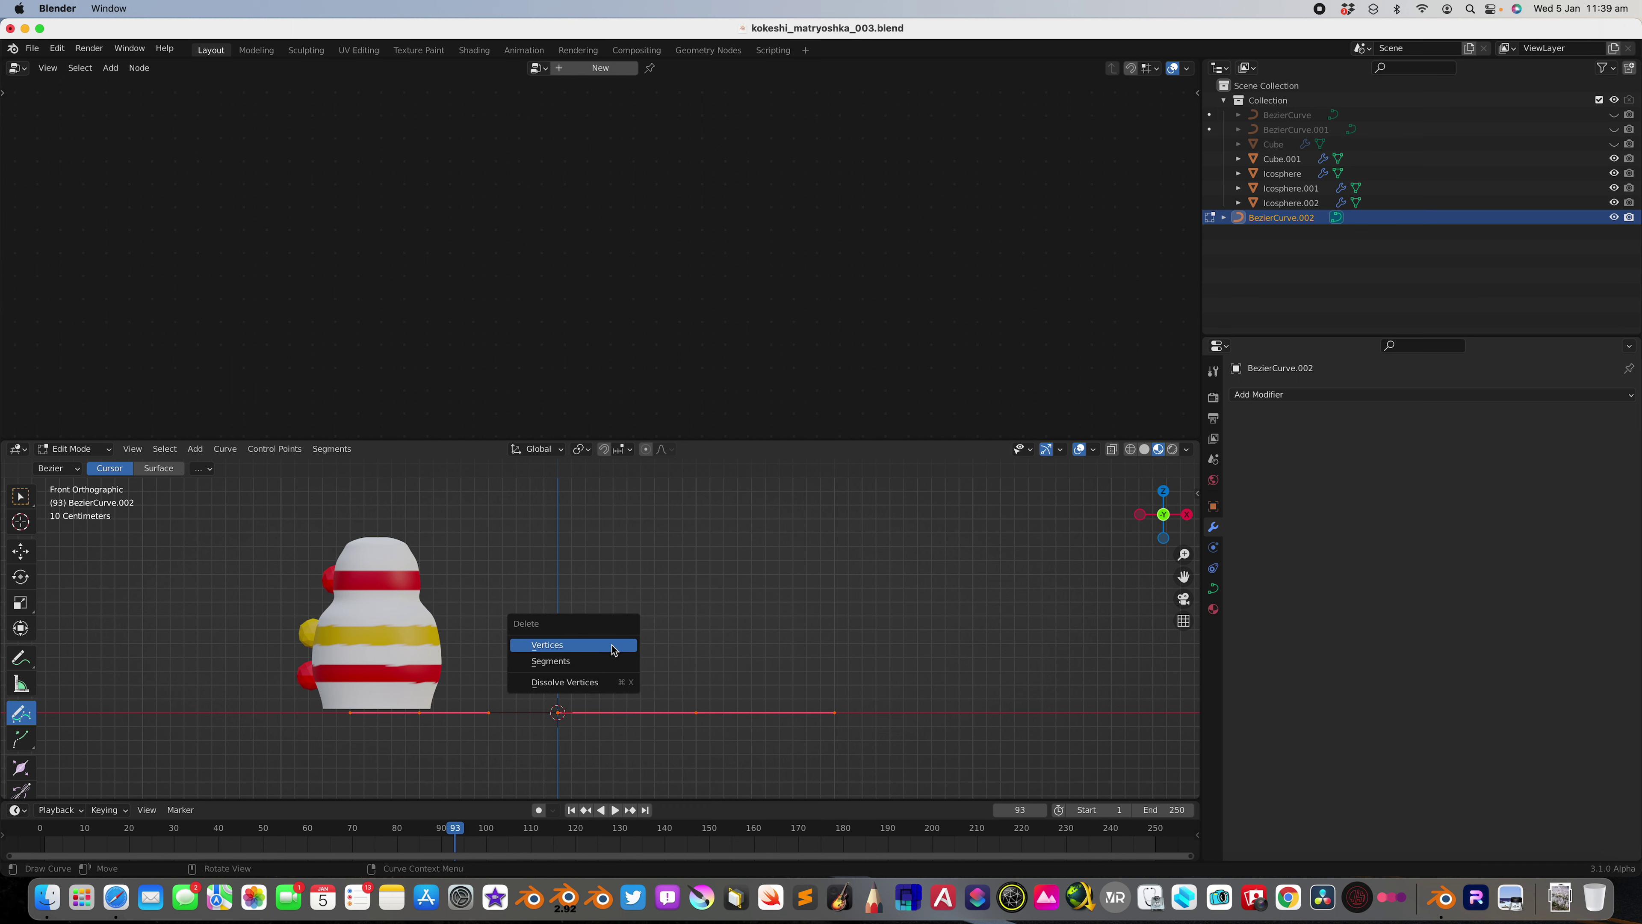
{"action": "left_click", "coordinate": [614, 644]}
Draw a tiny doll half-profile freehand beside the vertical axis just above the origin, and return to Object Mode
{"action": "scroll", "coordinate": [659, 696], "scroll_direction": "down", "scroll_amount": 2}
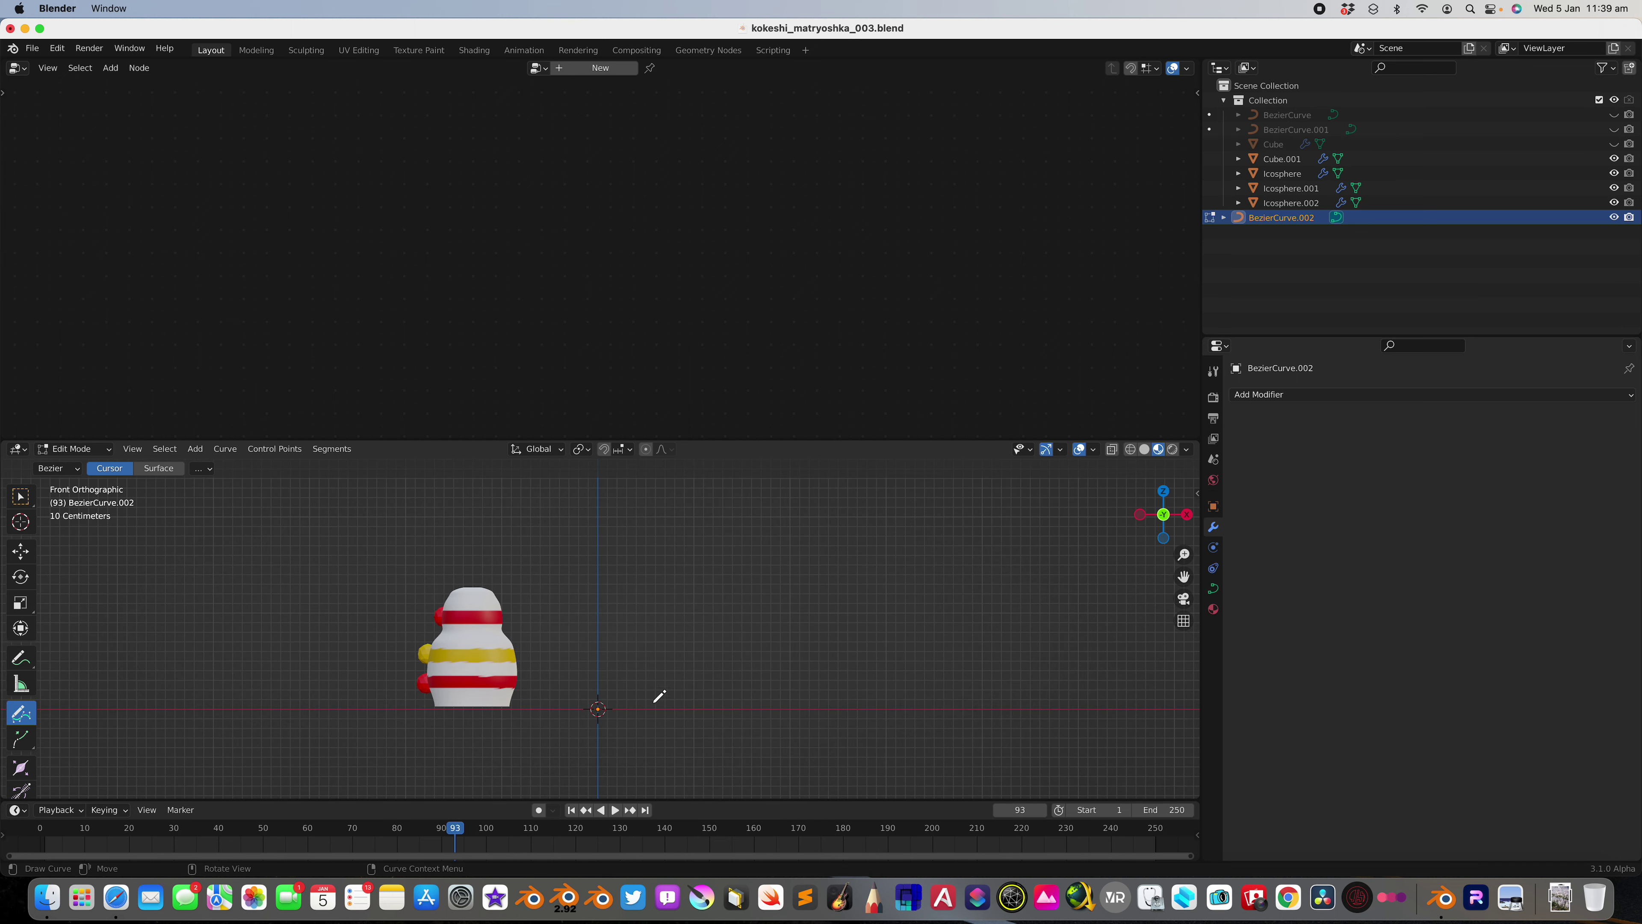
{"action": "scroll", "coordinate": [621, 701], "scroll_direction": "up", "scroll_amount": 1}
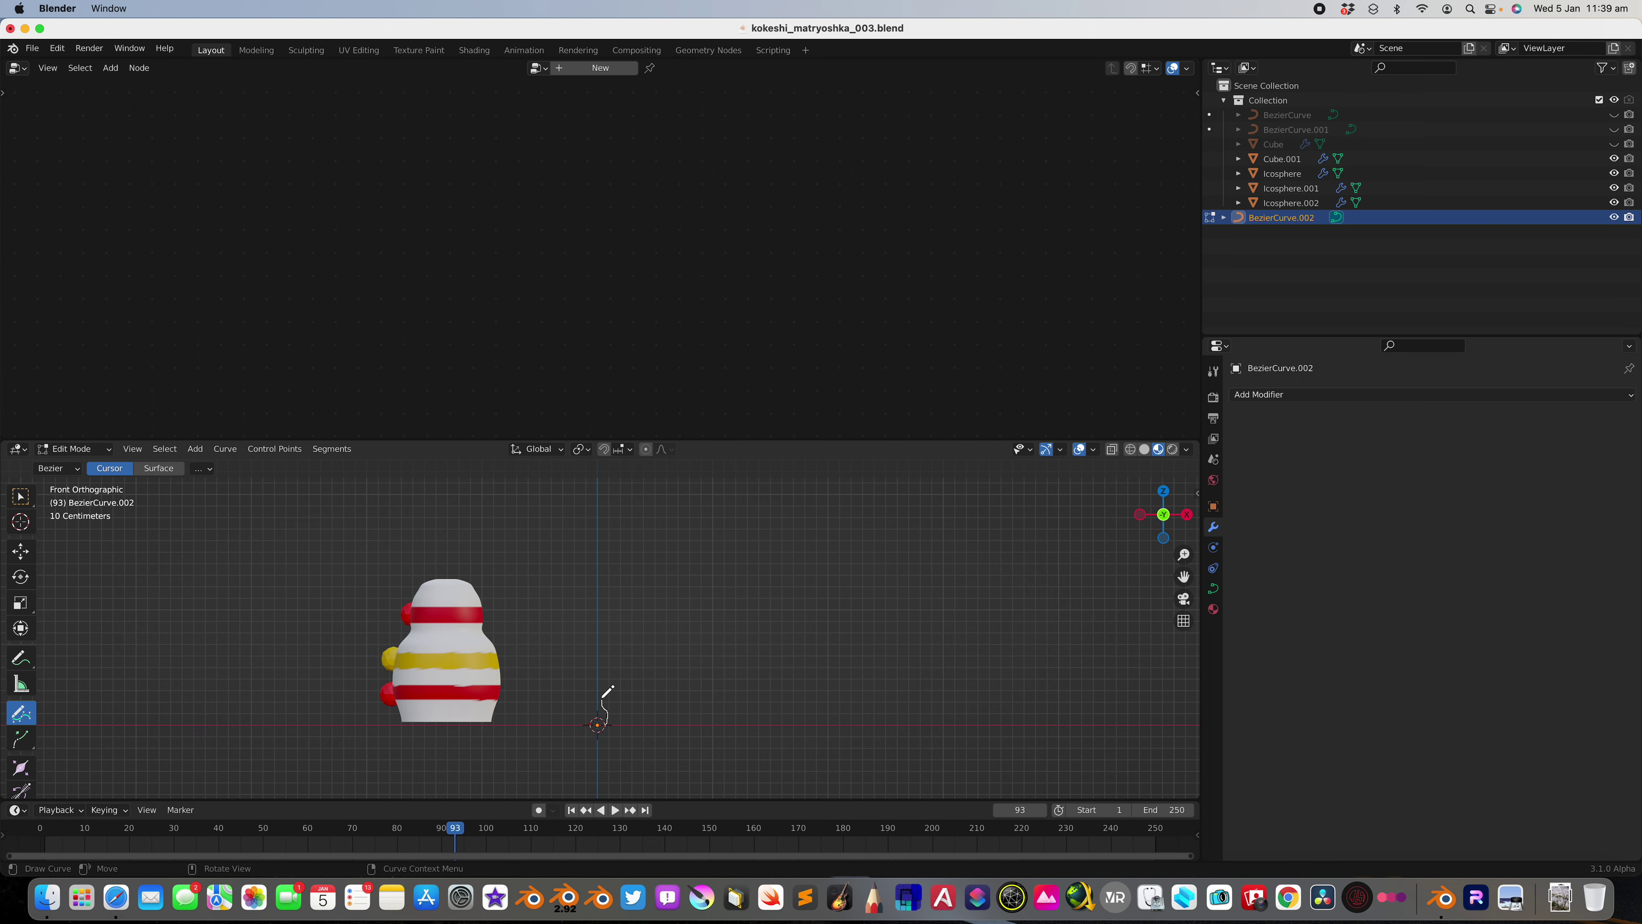
{"action": "left_click_drag", "start_coordinate": [604, 696], "coordinate": [599, 698]}
{"action": "key", "text": "Tab"}
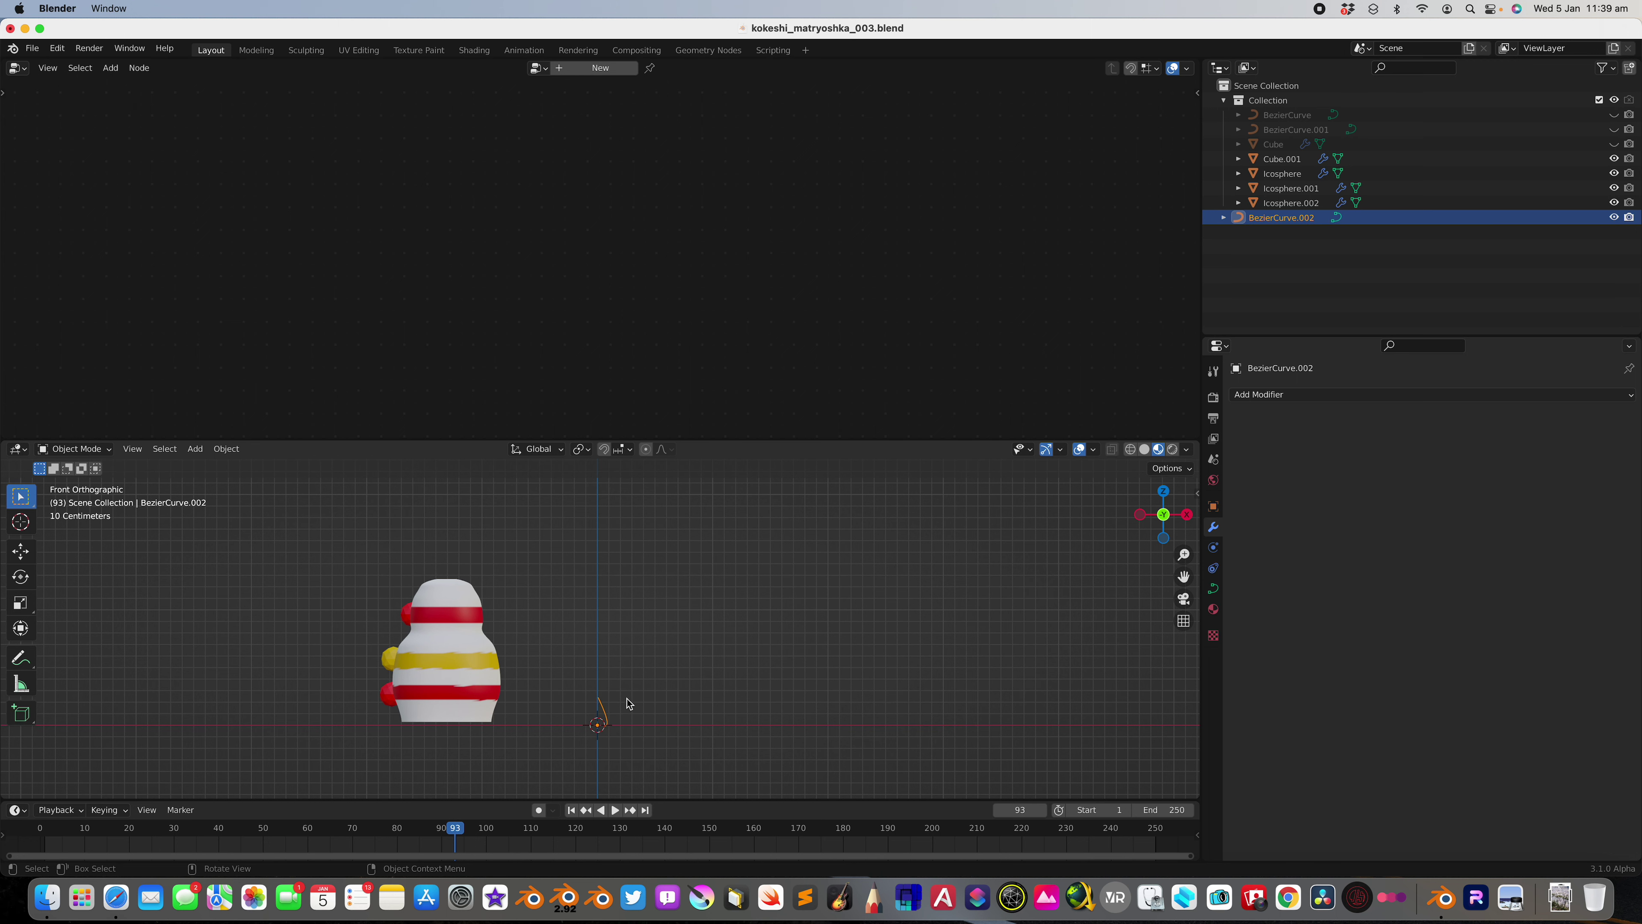
Duplicate the tiny profile curve in place and replace its points with a tall freehand doll half-profile ending at the vertical axis
{"action": "scroll", "coordinate": [630, 704], "scroll_direction": "up", "scroll_amount": 2}
{"action": "scroll", "coordinate": [630, 649], "scroll_direction": "up", "scroll_amount": 1}
{"action": "scroll", "coordinate": [634, 649], "scroll_direction": "down", "scroll_amount": 5}
{"action": "key", "text": "shift+d"}
{"action": "key", "text": "Escape"}
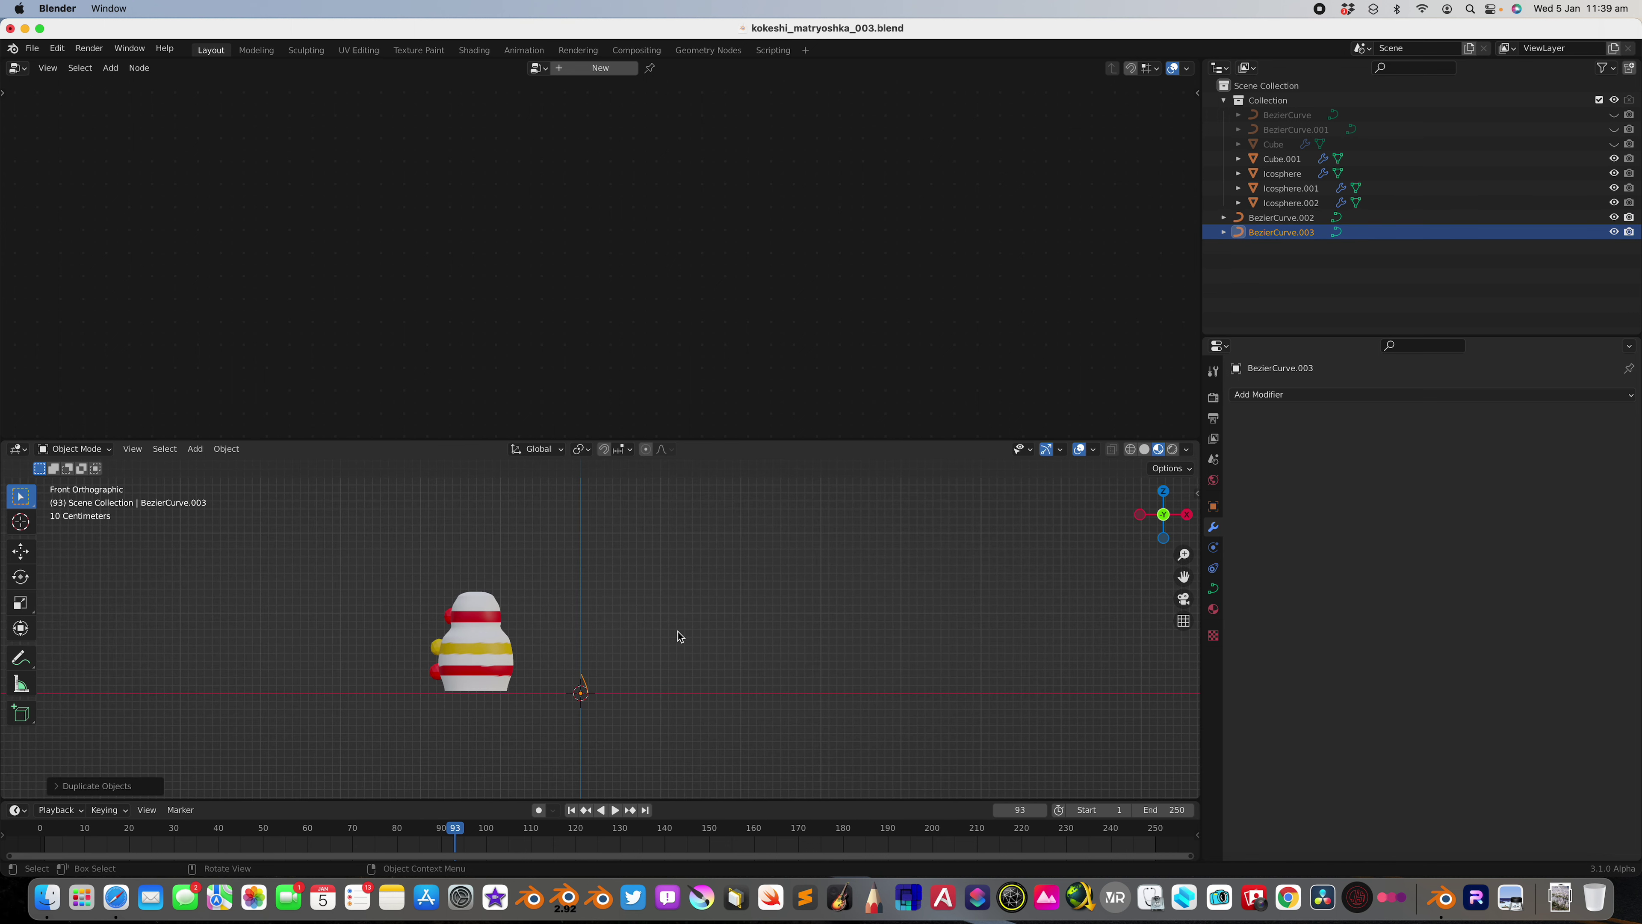
{"action": "key", "text": "Tab"}
{"action": "key", "text": "ctrl+Tab"}
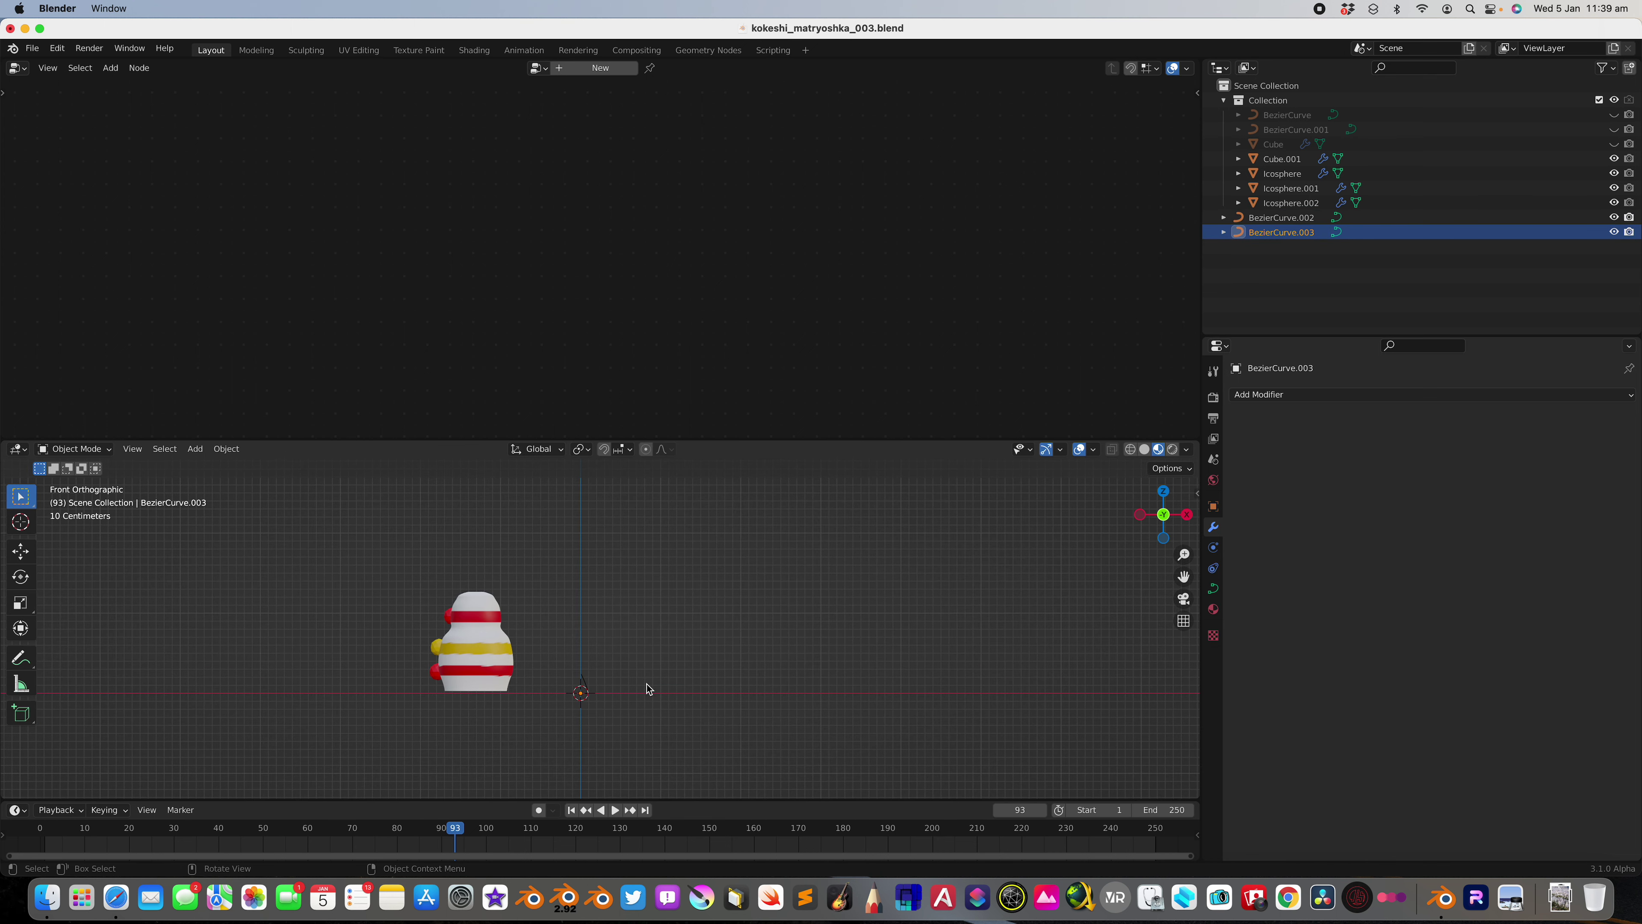
{"action": "scroll", "coordinate": [652, 699], "scroll_direction": "down", "scroll_amount": 1}
{"action": "key", "text": "Tab"}
{"action": "scroll", "coordinate": [663, 726], "scroll_direction": "up", "scroll_amount": 2, "text": "shift"}
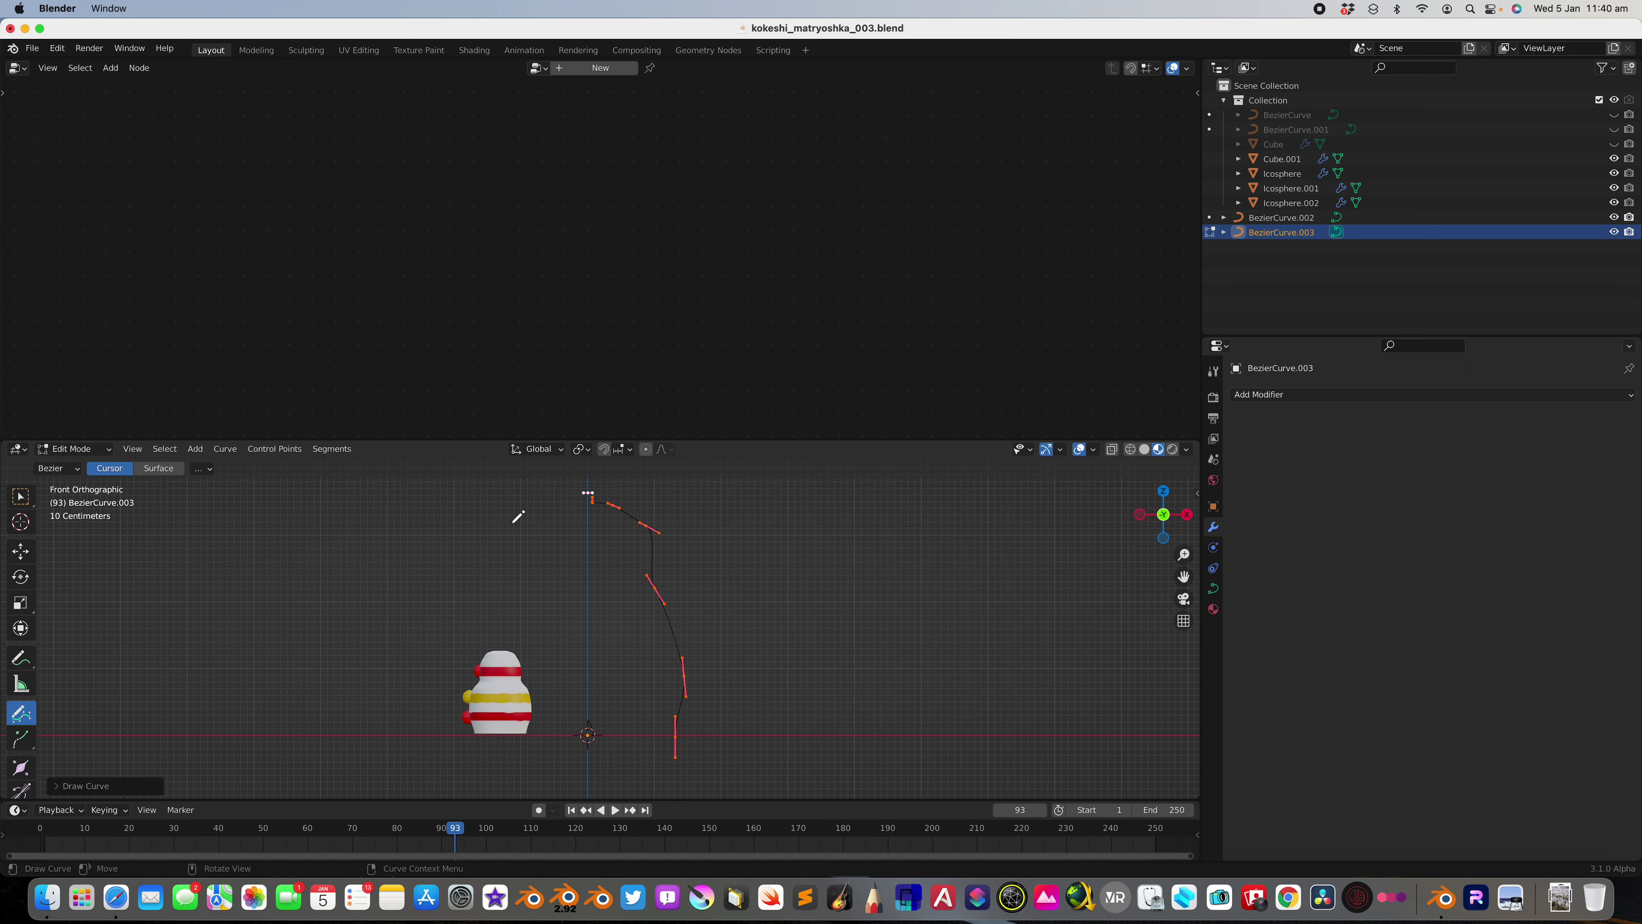
{"action": "key", "text": "Tab"}
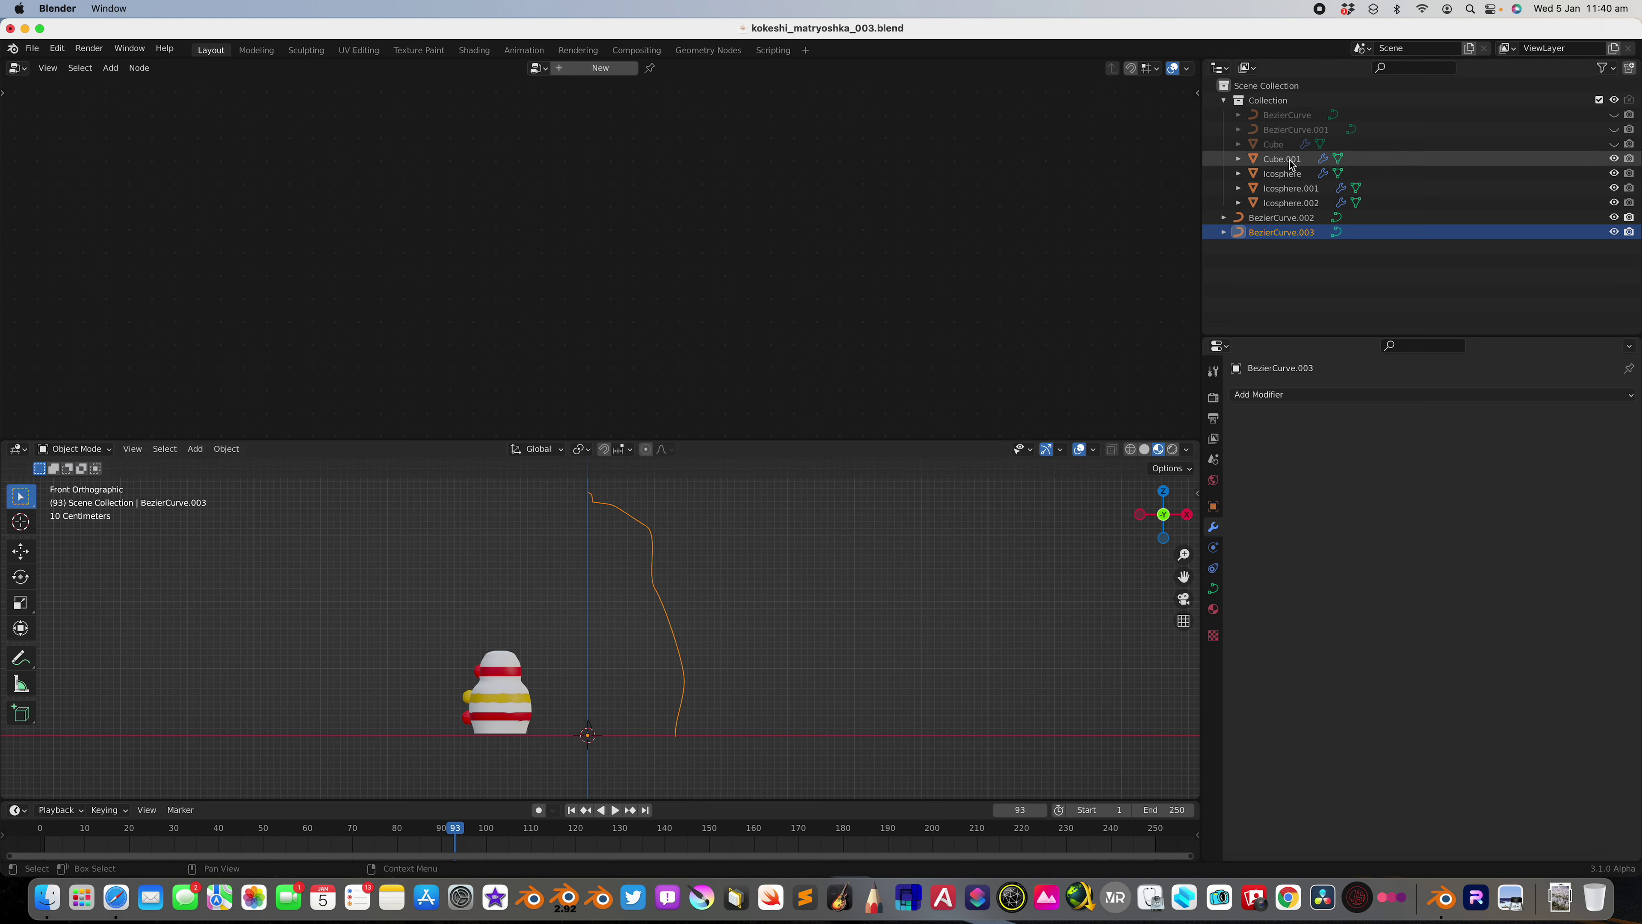
Duplicate the plain doll Cube to the far side of the tall profile curve, rest the copy near the ground line, and hide the original
{"action": "left_click", "coordinate": [1283, 159]}
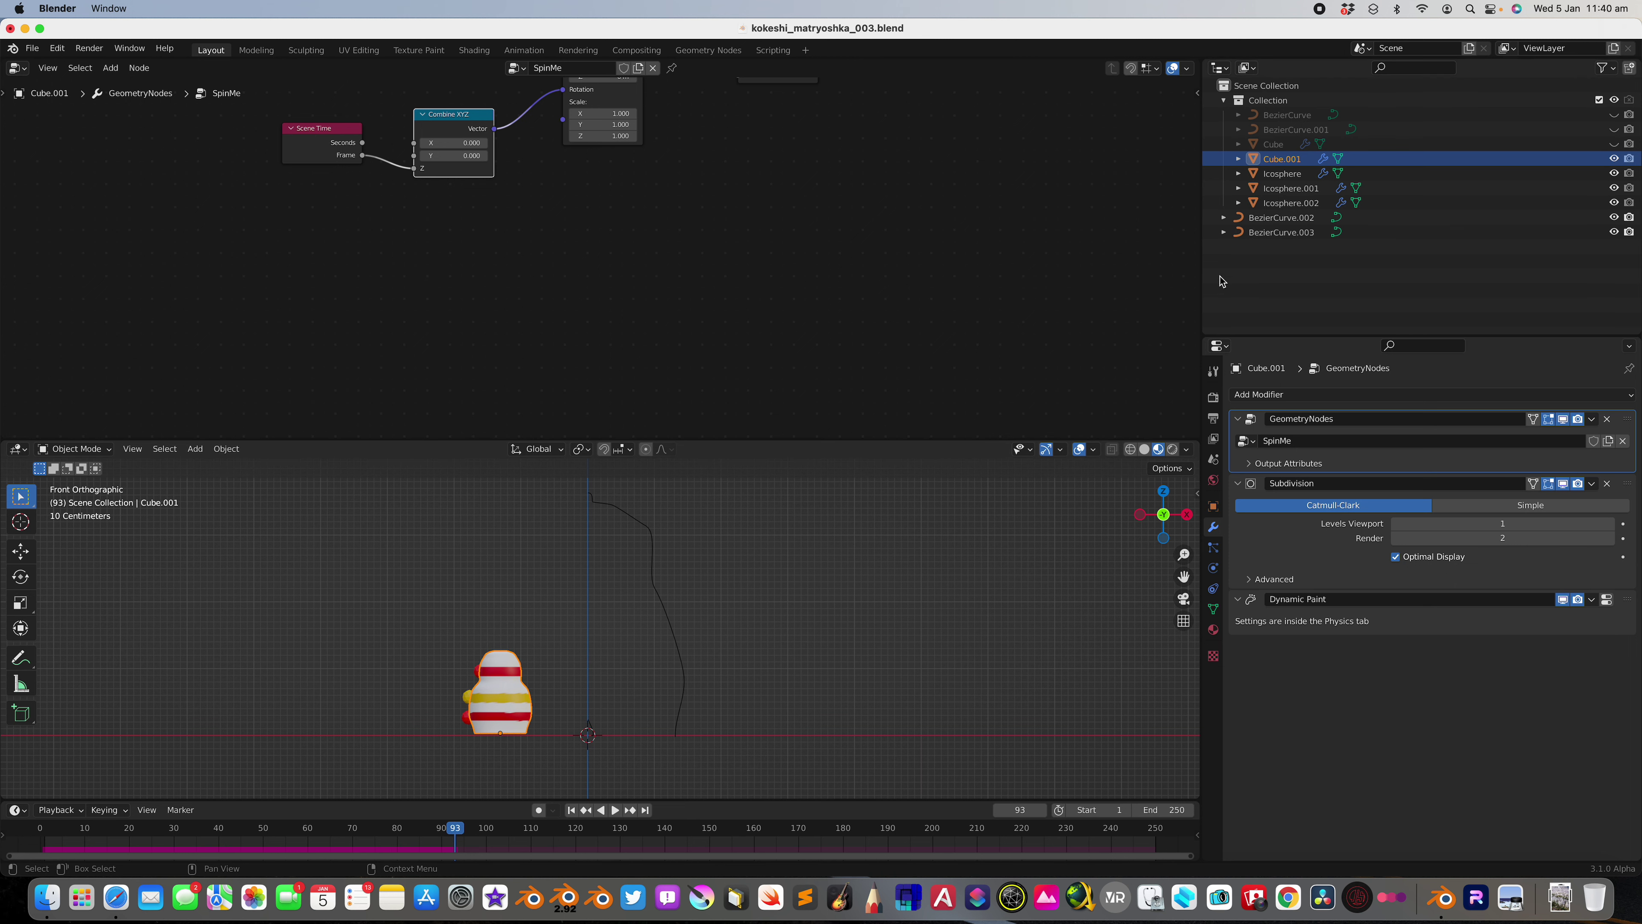
{"action": "left_click", "coordinate": [1273, 144]}
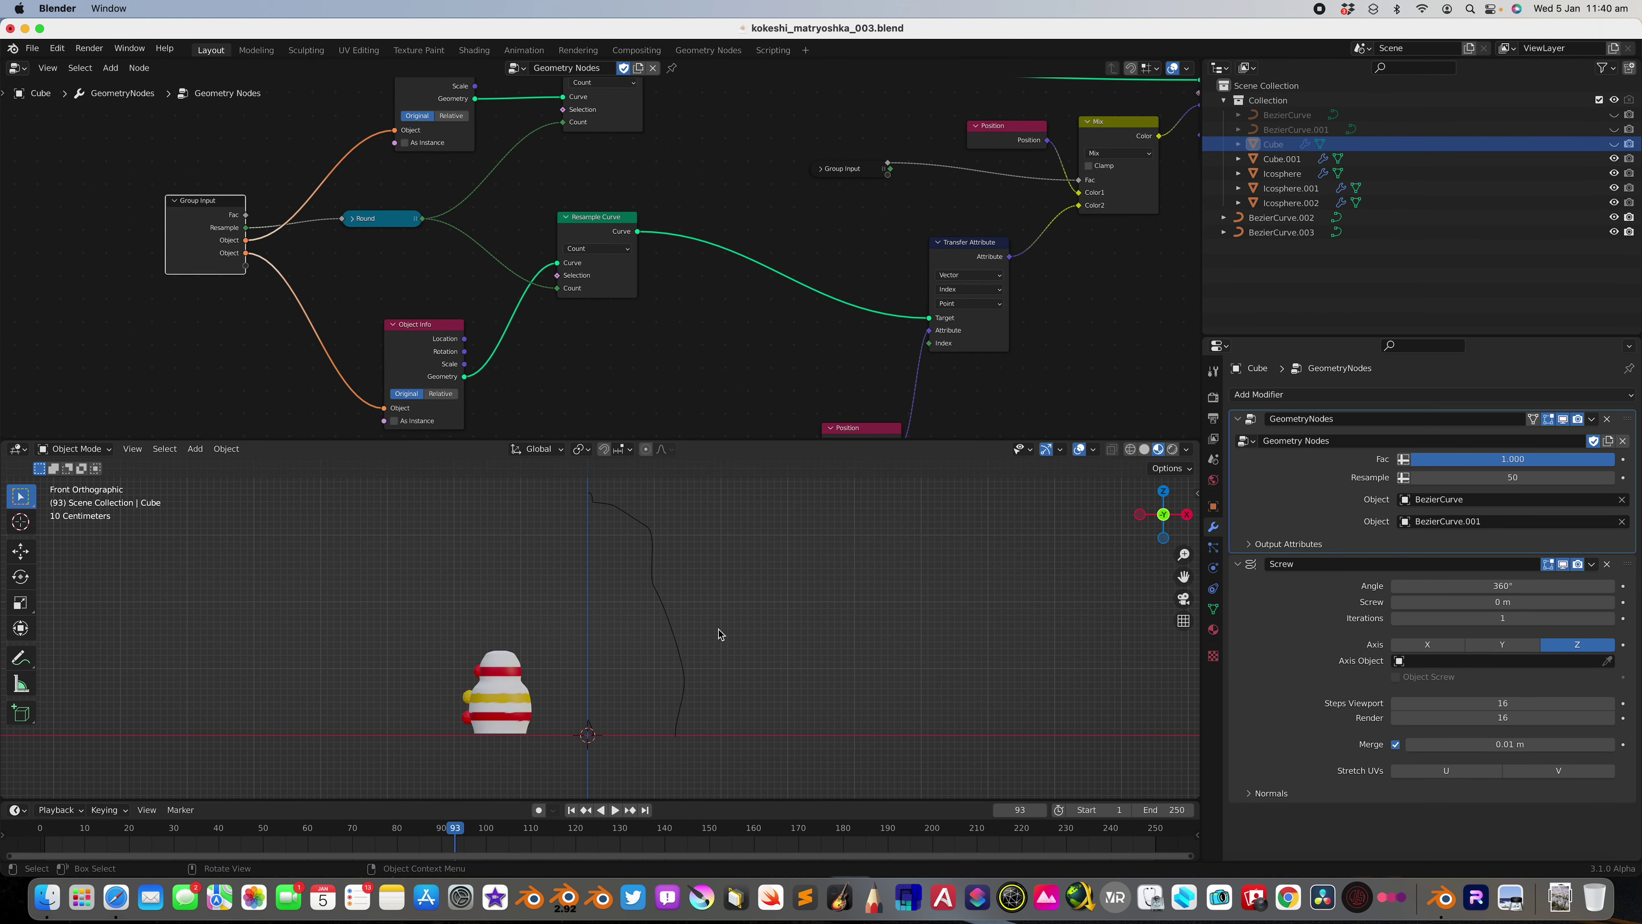
{"action": "key", "text": "shift+d"}
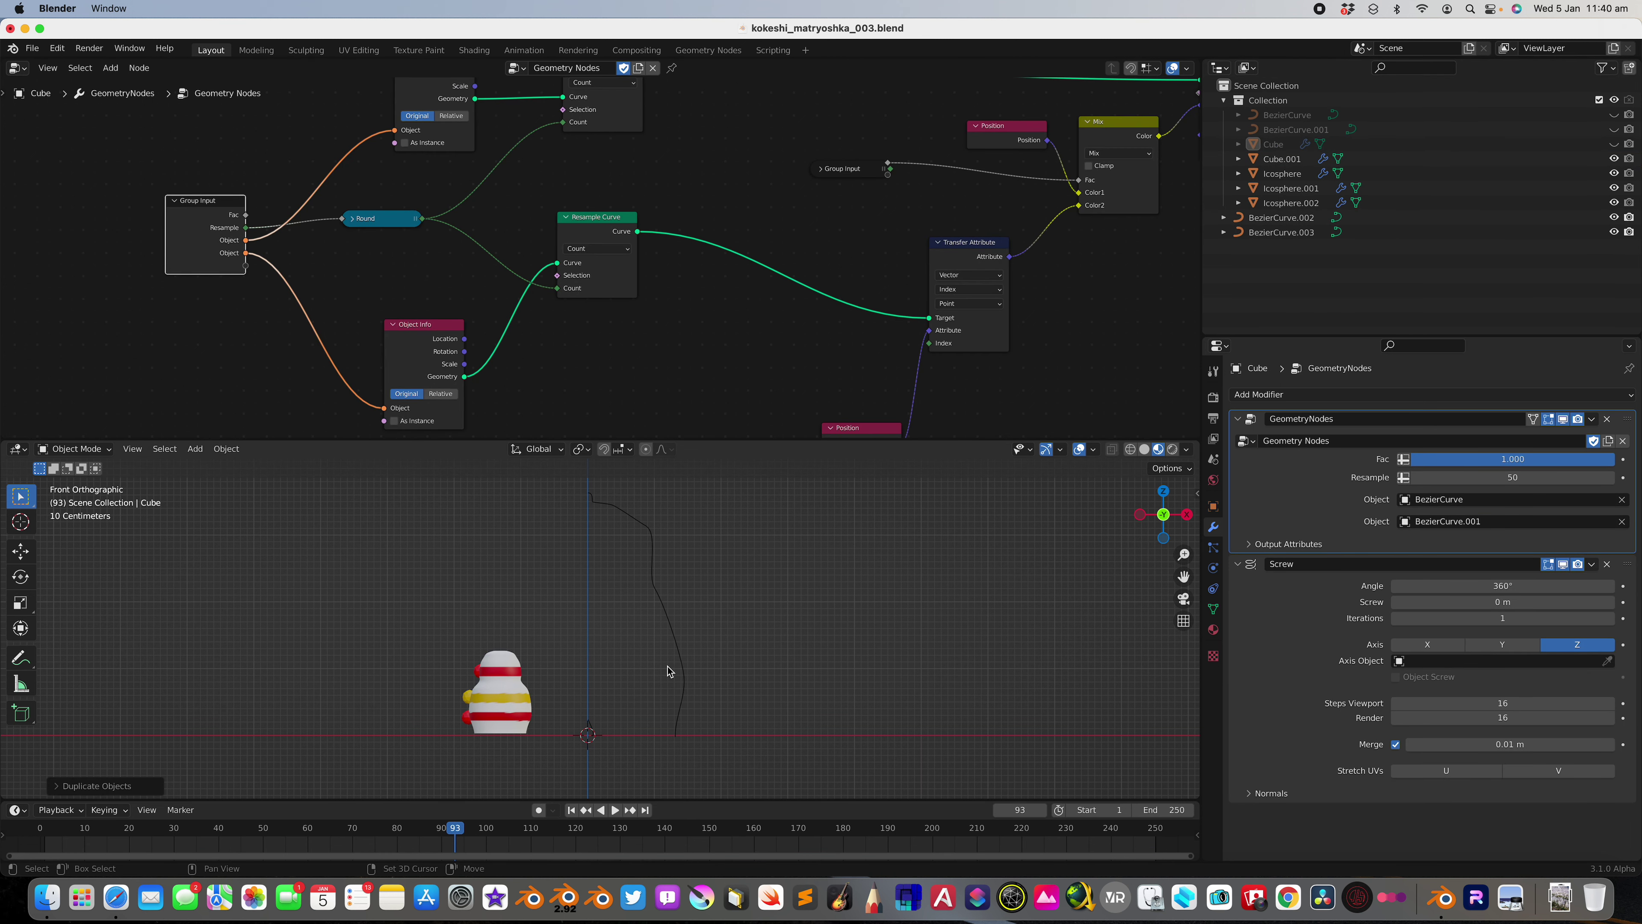
{"action": "left_click", "coordinate": [1614, 144]}
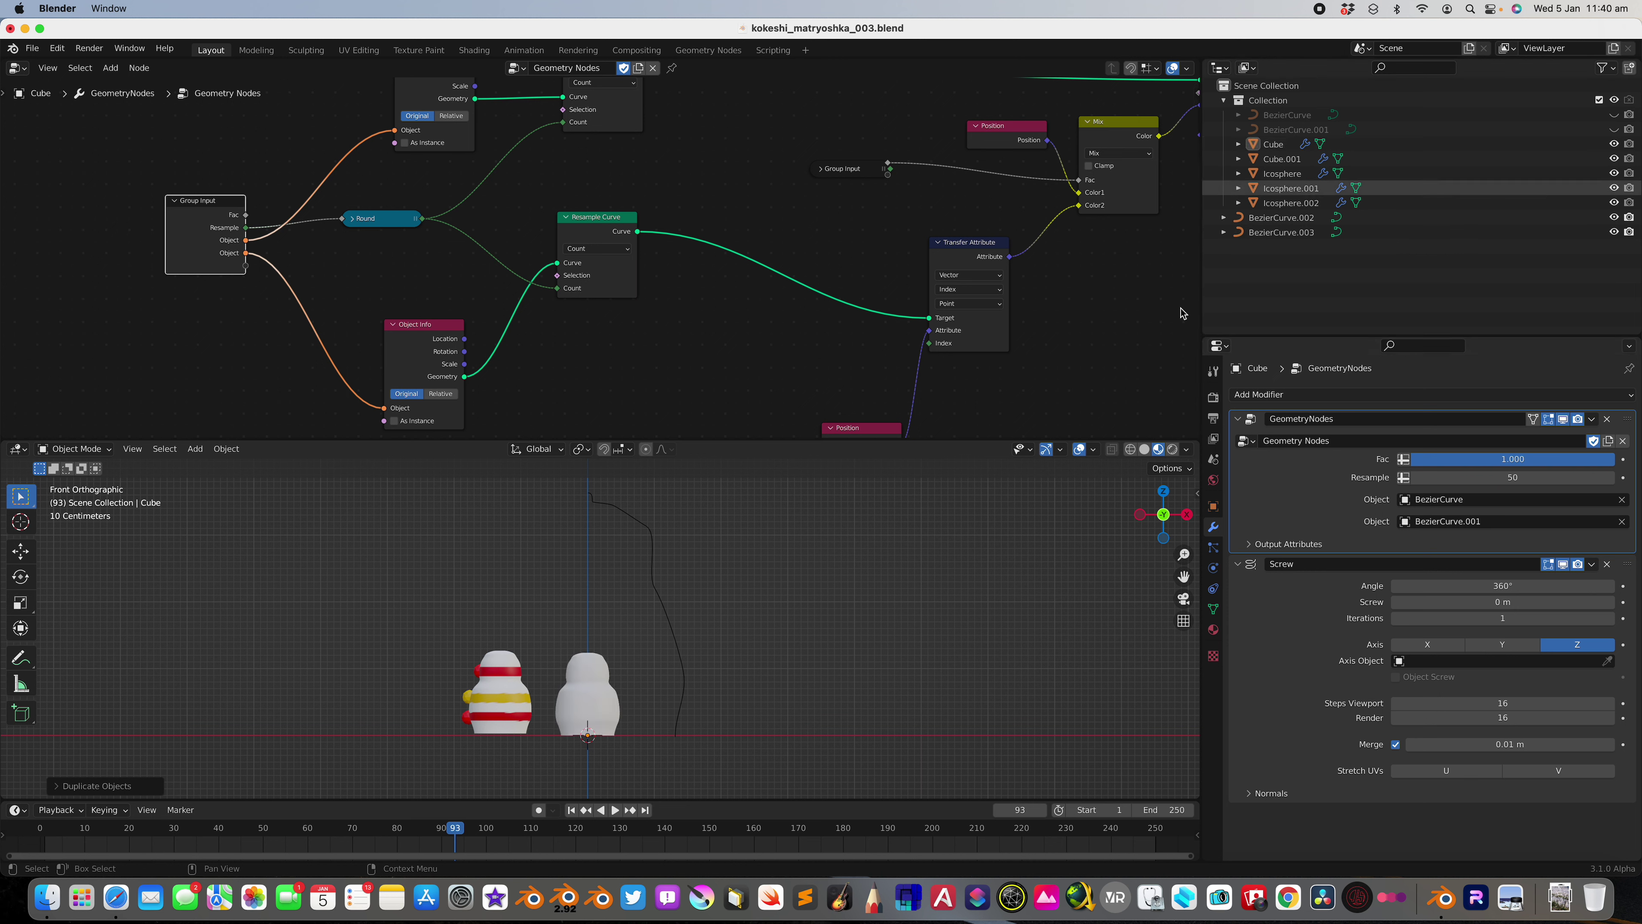
{"action": "left_click", "coordinate": [610, 704]}
{"action": "key", "text": "shift+d"}
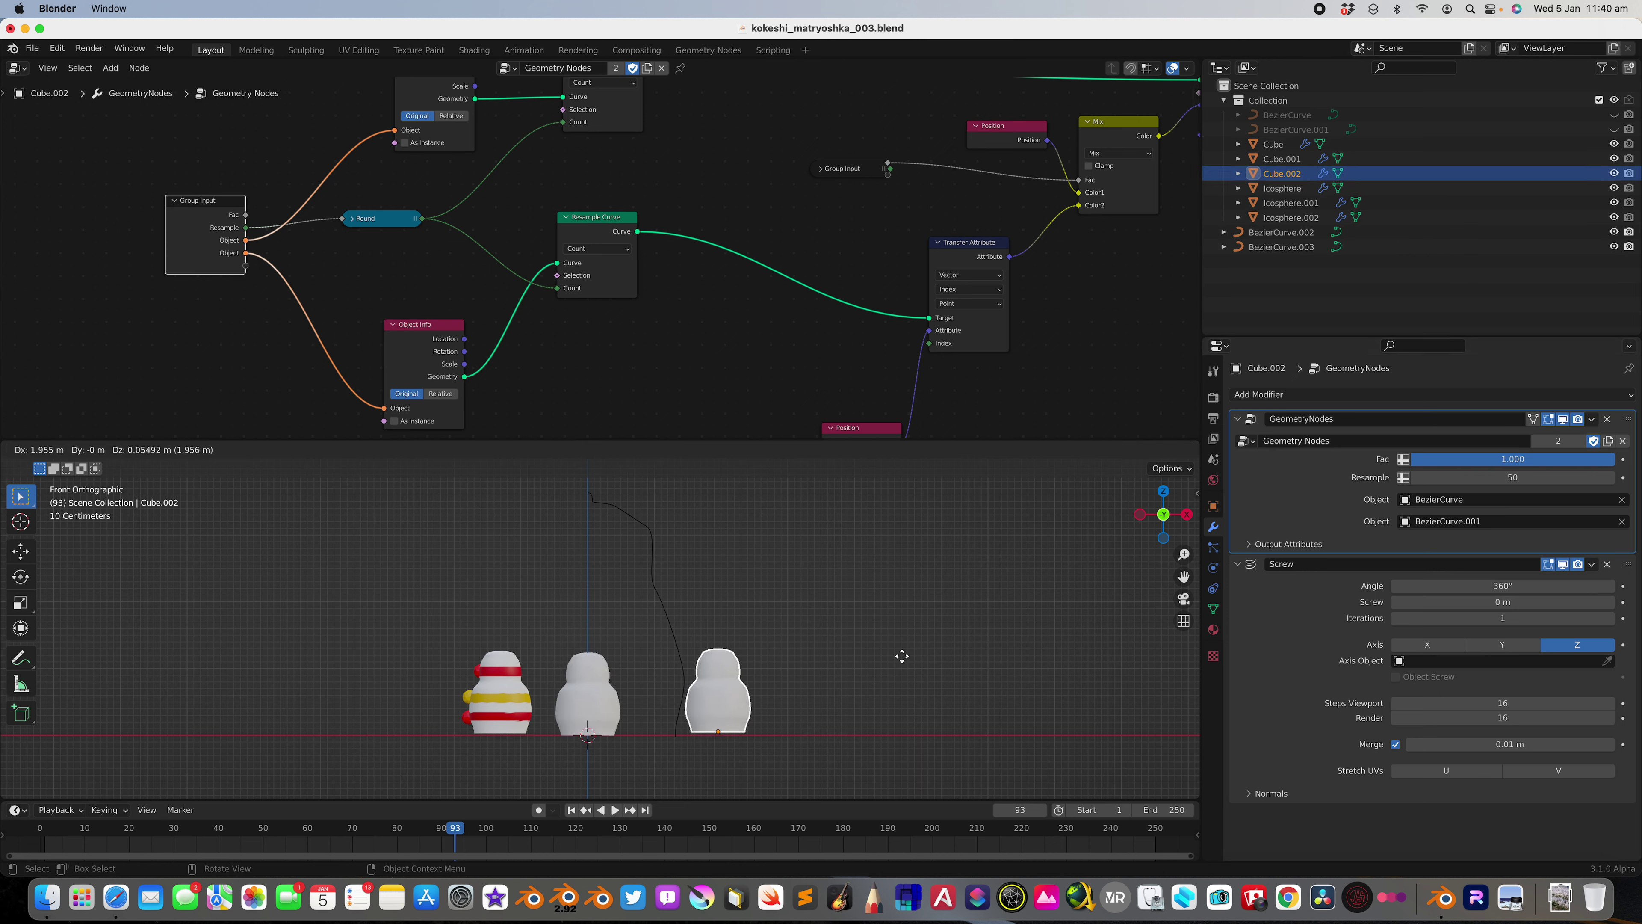
{"action": "left_click", "coordinate": [946, 660]}
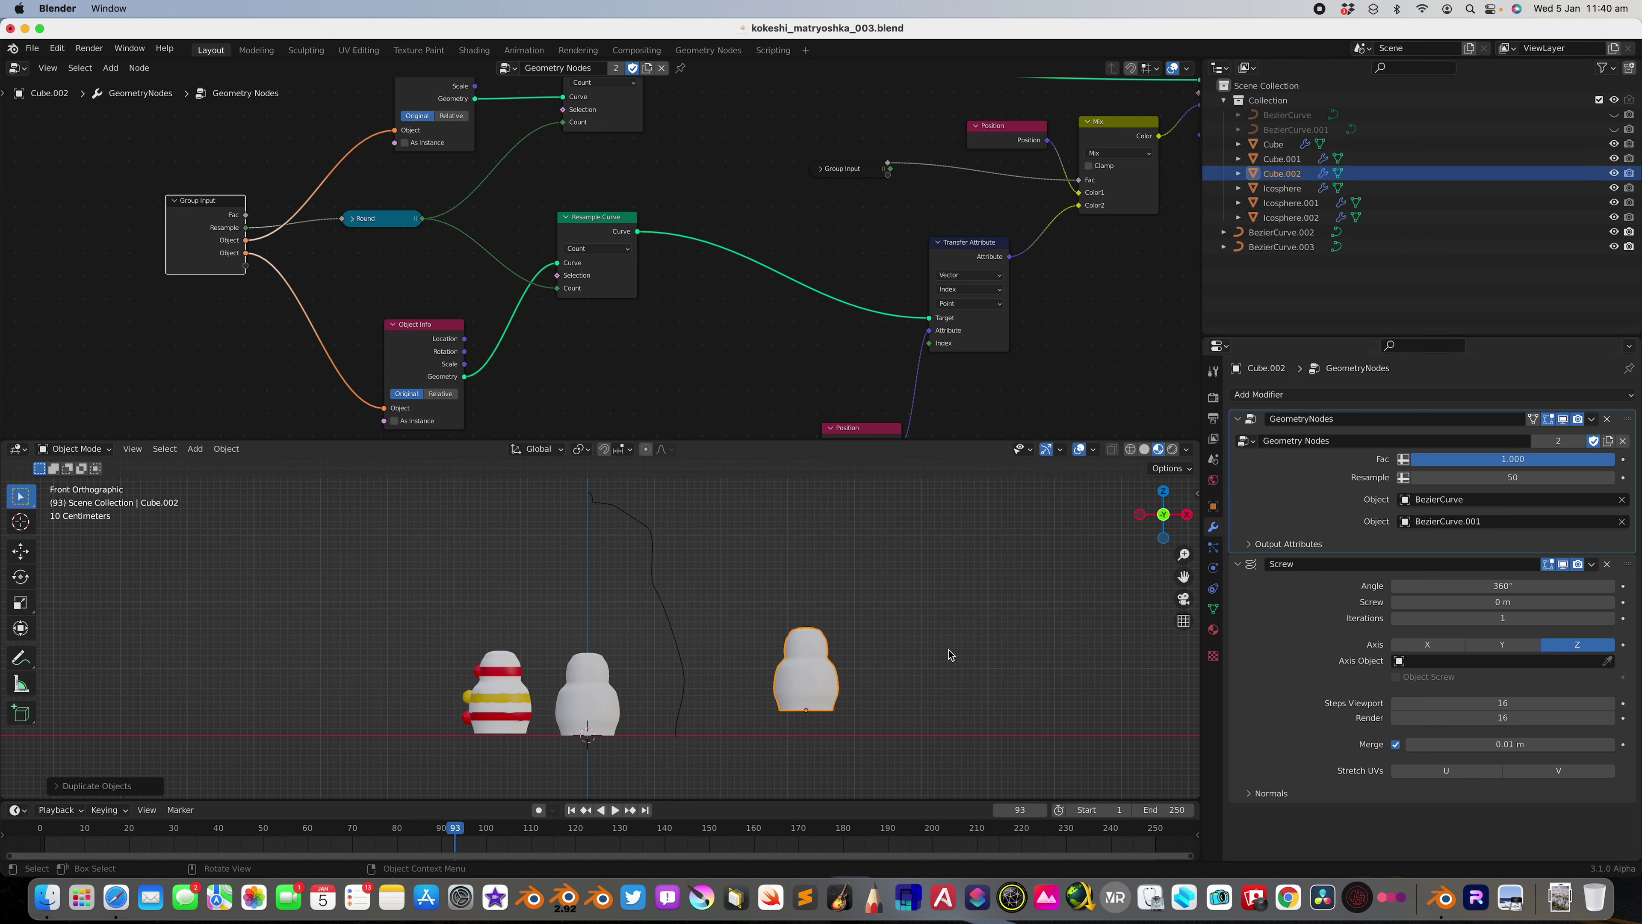
{"action": "left_click", "coordinate": [1614, 144]}
{"action": "left_click_drag", "start_coordinate": [813, 677], "coordinate": [797, 695]}
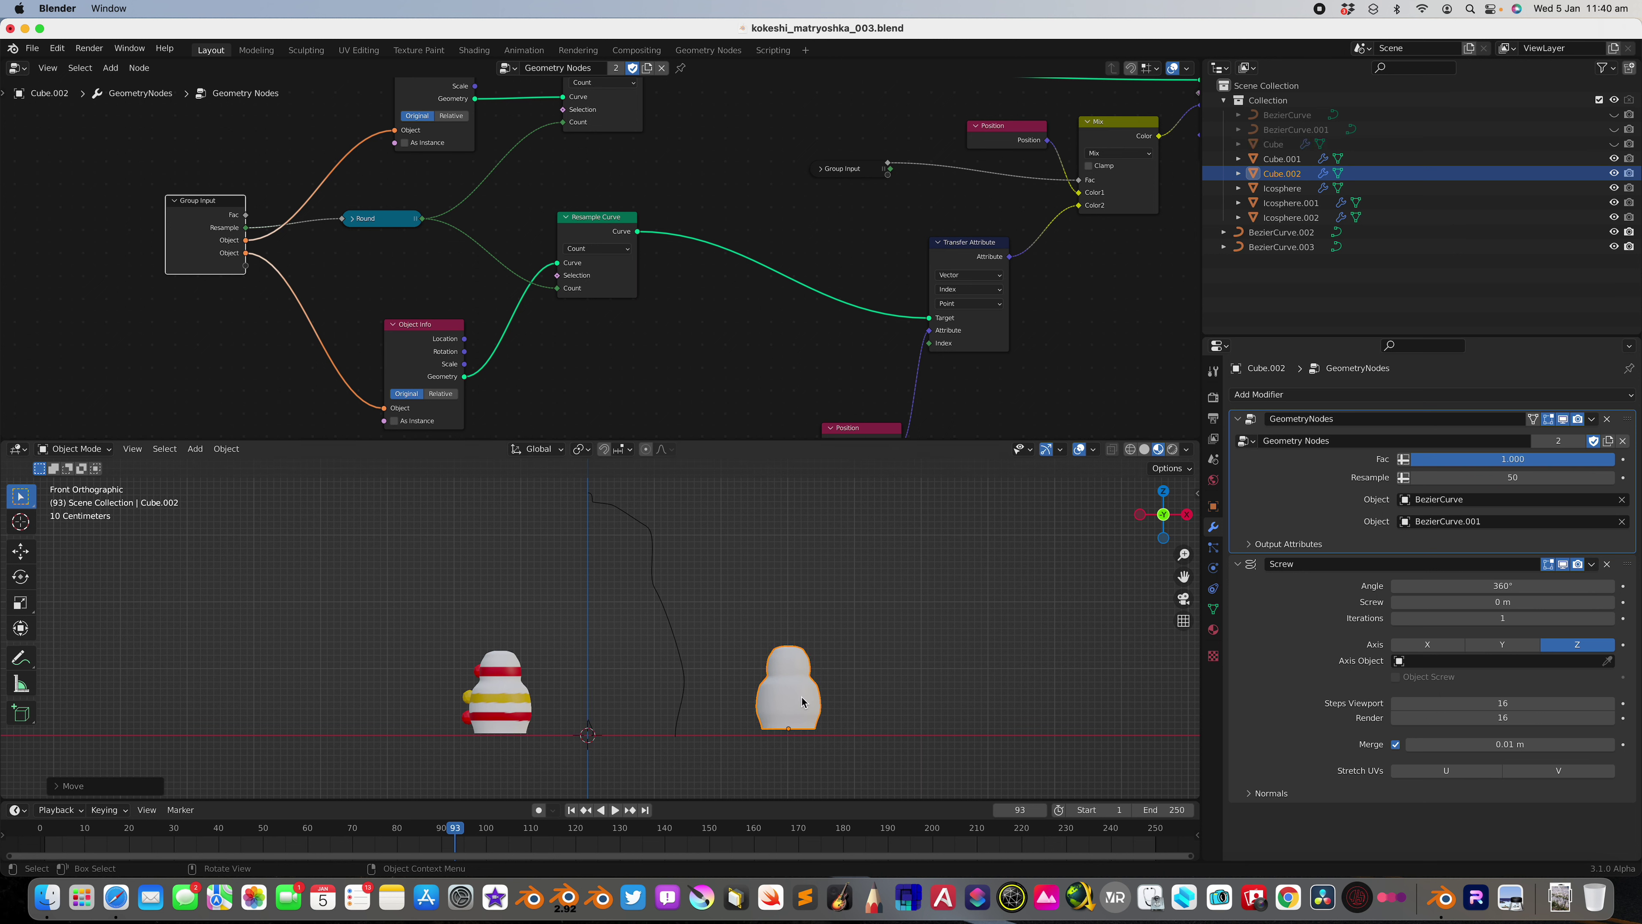
Assign BezierCurve.002 and BezierCurve.003 to the first and second Object inputs of the doll copy's Geometry Nodes modifier
{"action": "left_click", "coordinate": [1281, 232]}
{"action": "left_click_drag", "start_coordinate": [1282, 232], "coordinate": [1441, 505]}
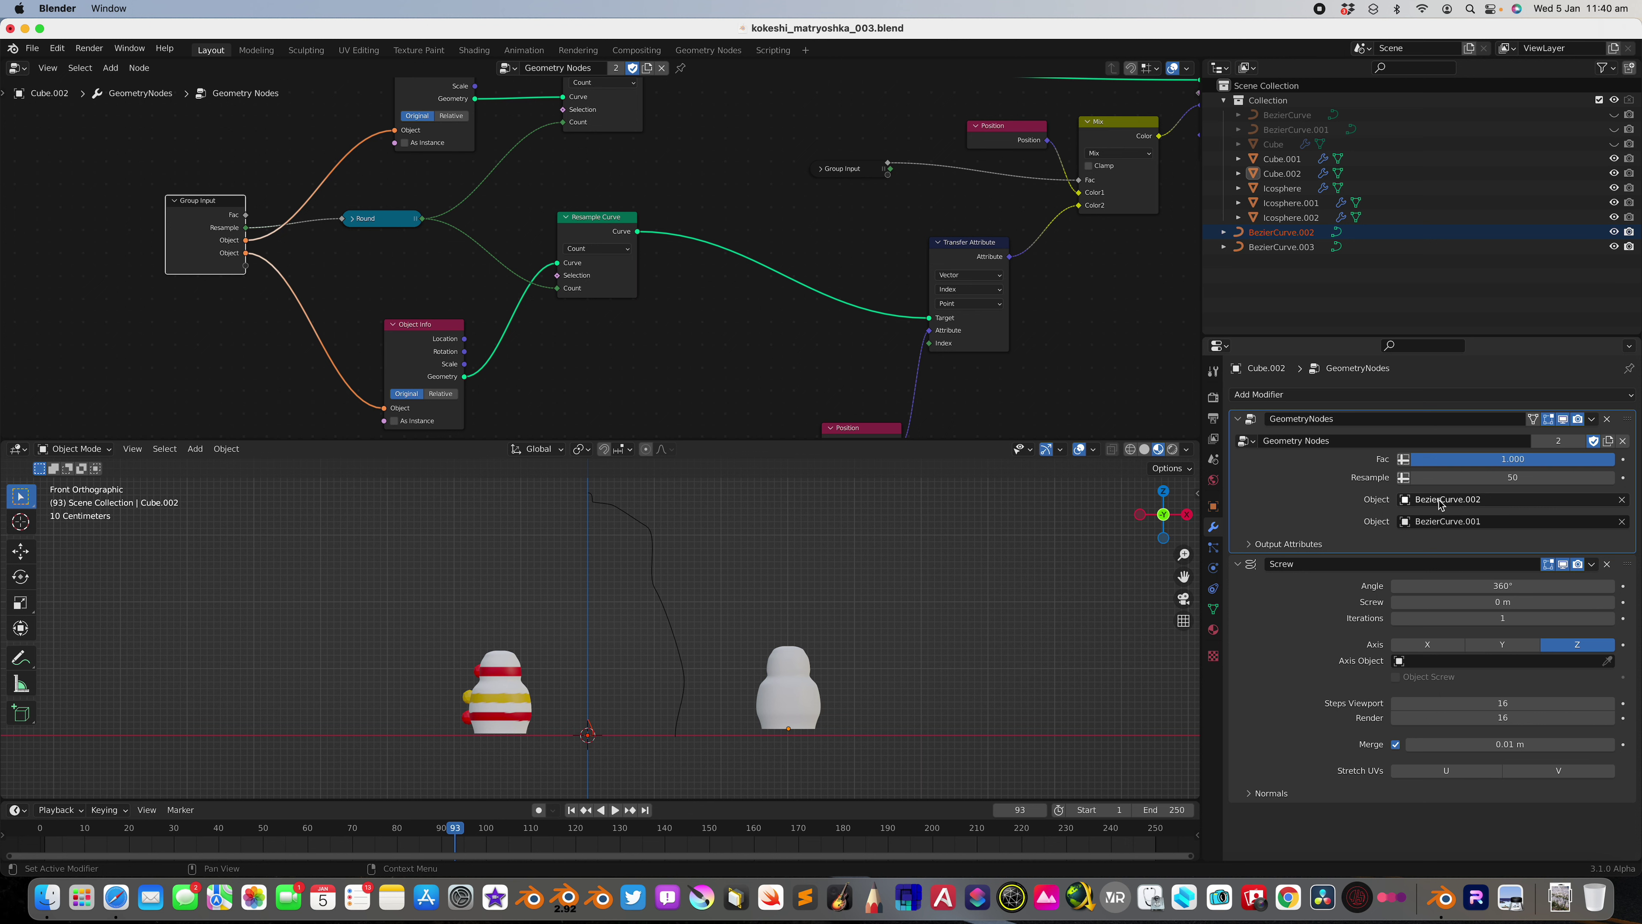
{"action": "left_click", "coordinate": [1290, 249]}
{"action": "left_click_drag", "start_coordinate": [1290, 249], "coordinate": [1426, 524]}
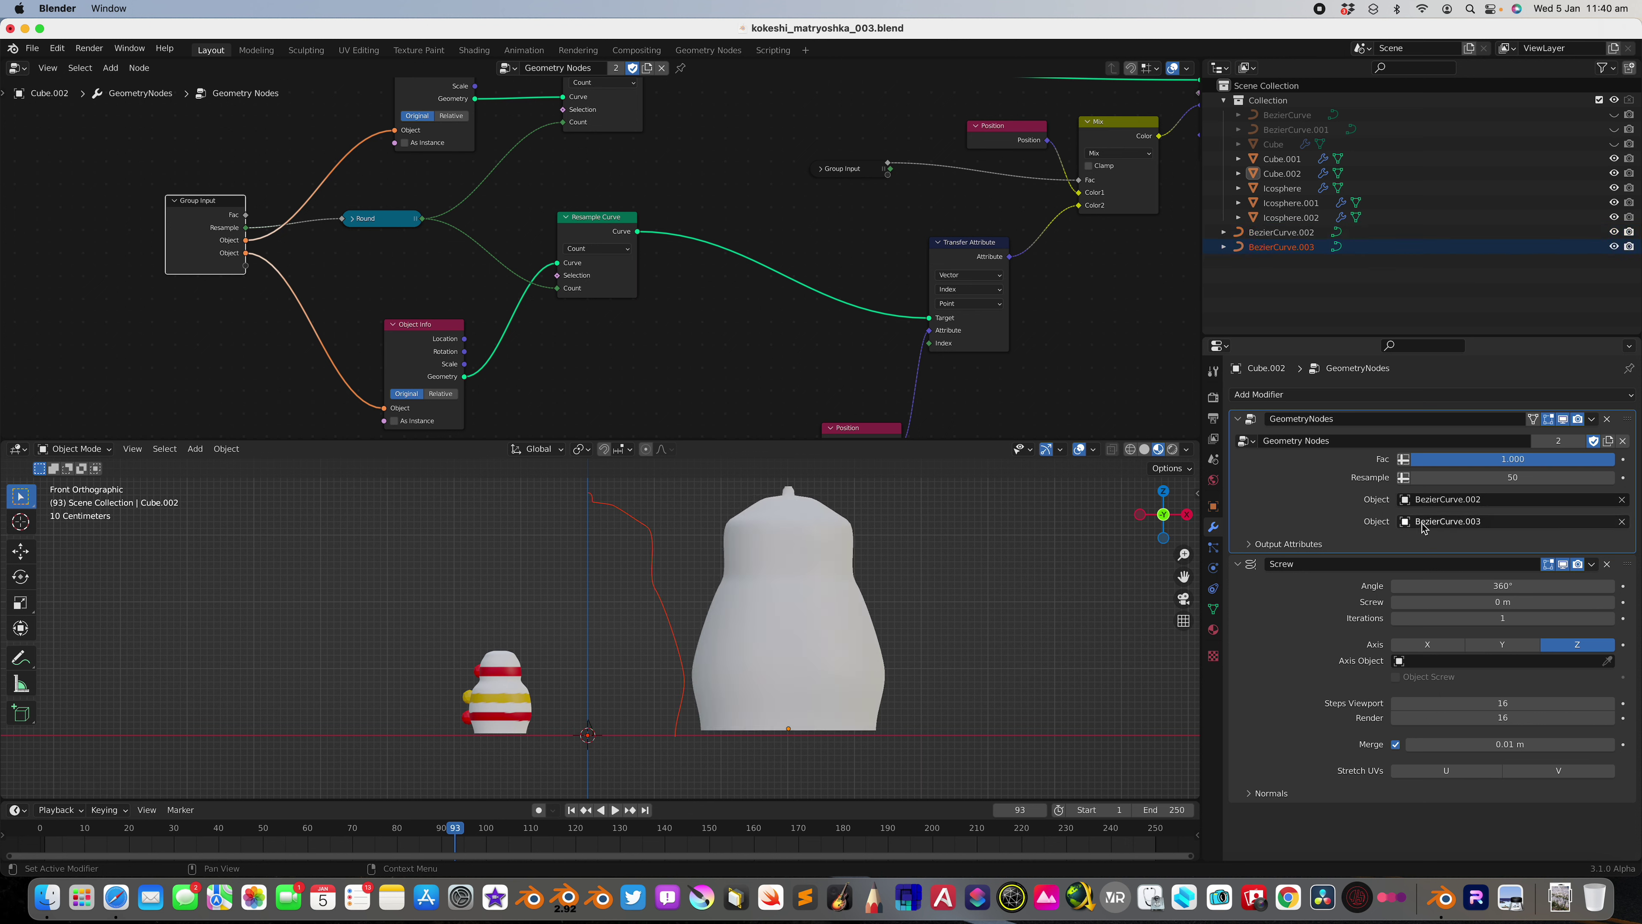
Scrub the doll copy's Fac, ending at 1.000, and set its Resample to 74
{"action": "mouse_move", "coordinate": [1509, 460]}
{"action": "left_mouse_down"}
{"action": "mouse_move", "coordinate": [1316, 460]}
{"action": "mouse_move", "coordinate": [1510, 459]}
{"action": "mouse_move", "coordinate": [1481, 477]}
{"action": "mouse_move", "coordinate": [1474, 458]}
{"action": "mouse_move", "coordinate": [1365, 459]}
{"action": "mouse_move", "coordinate": [1513, 459]}
{"action": "left_mouse_up"}
{"action": "left_click", "coordinate": [846, 607]}
{"action": "middle_click_drag", "start_coordinate": [847, 607], "coordinate": [838, 621]}
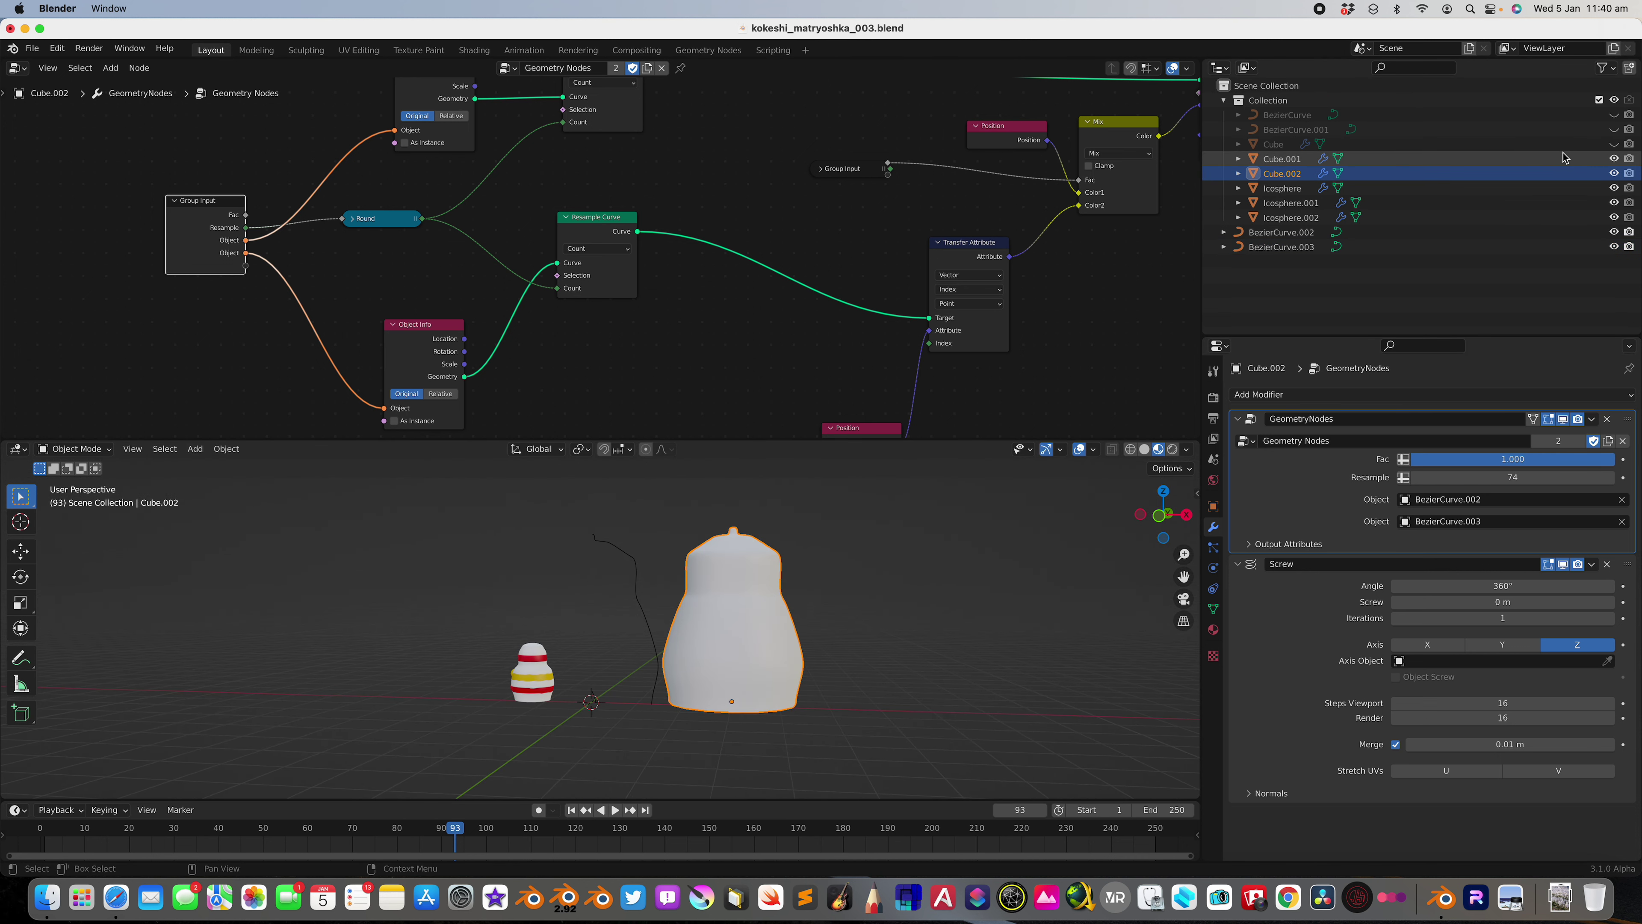
Show the original plain doll Cube again and enlarge it by scrubbing its Fac
{"action": "left_click", "coordinate": [1615, 144]}
{"action": "left_click", "coordinate": [585, 679]}
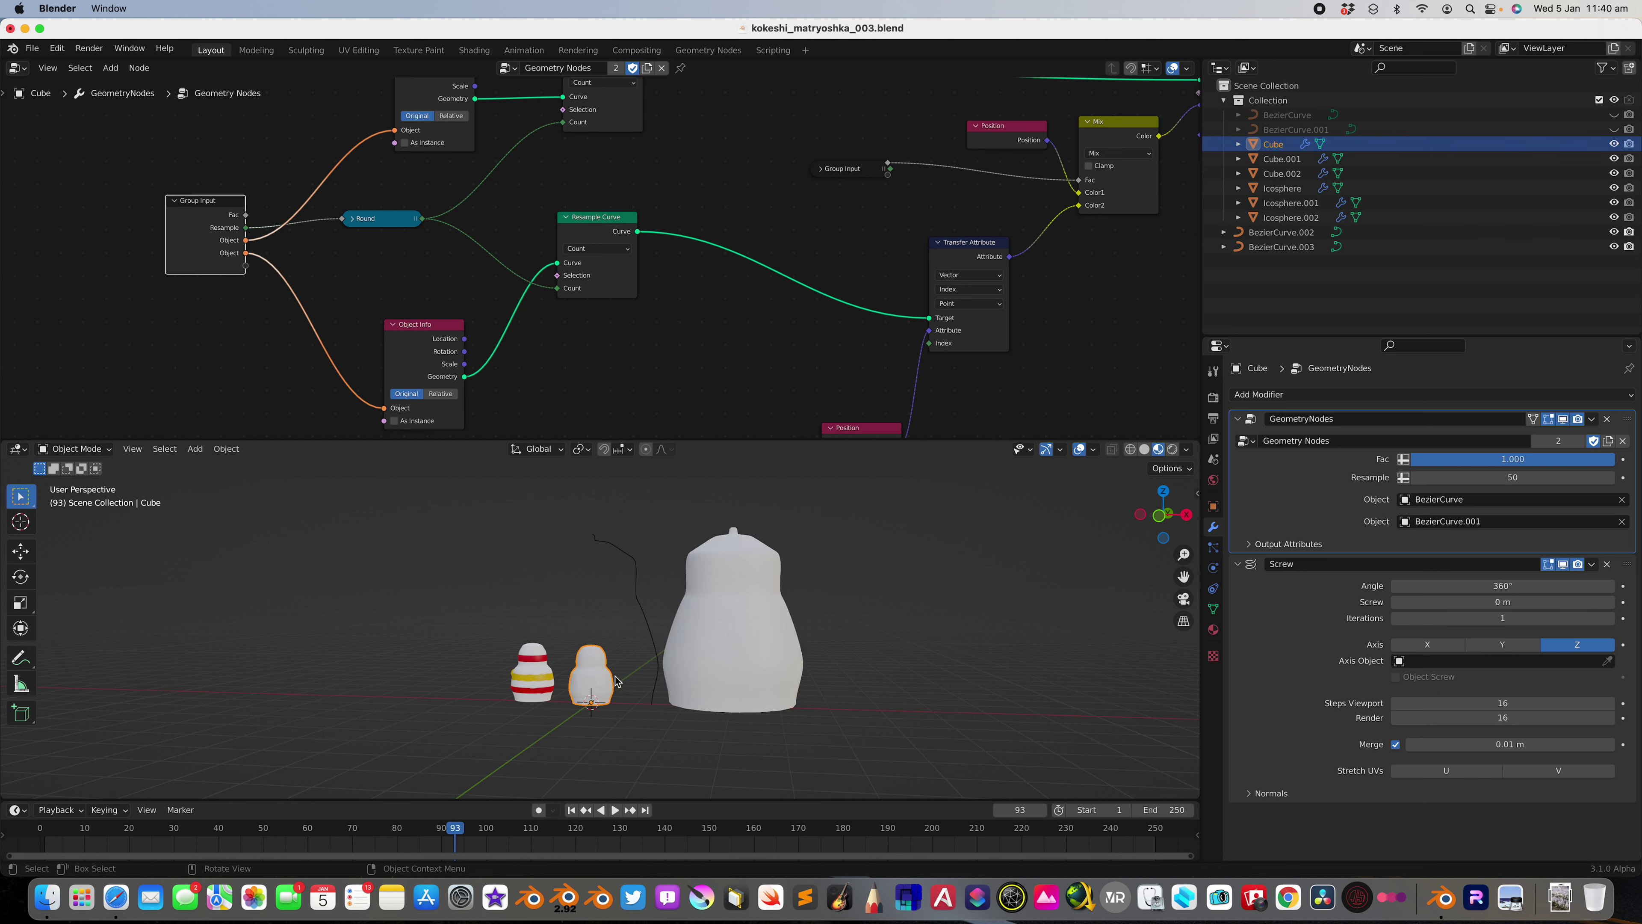
{"action": "scroll", "coordinate": [647, 666], "scroll_direction": "up", "scroll_amount": 2}
{"action": "left_click_drag", "start_coordinate": [1512, 458], "coordinate": [1613, 458]}
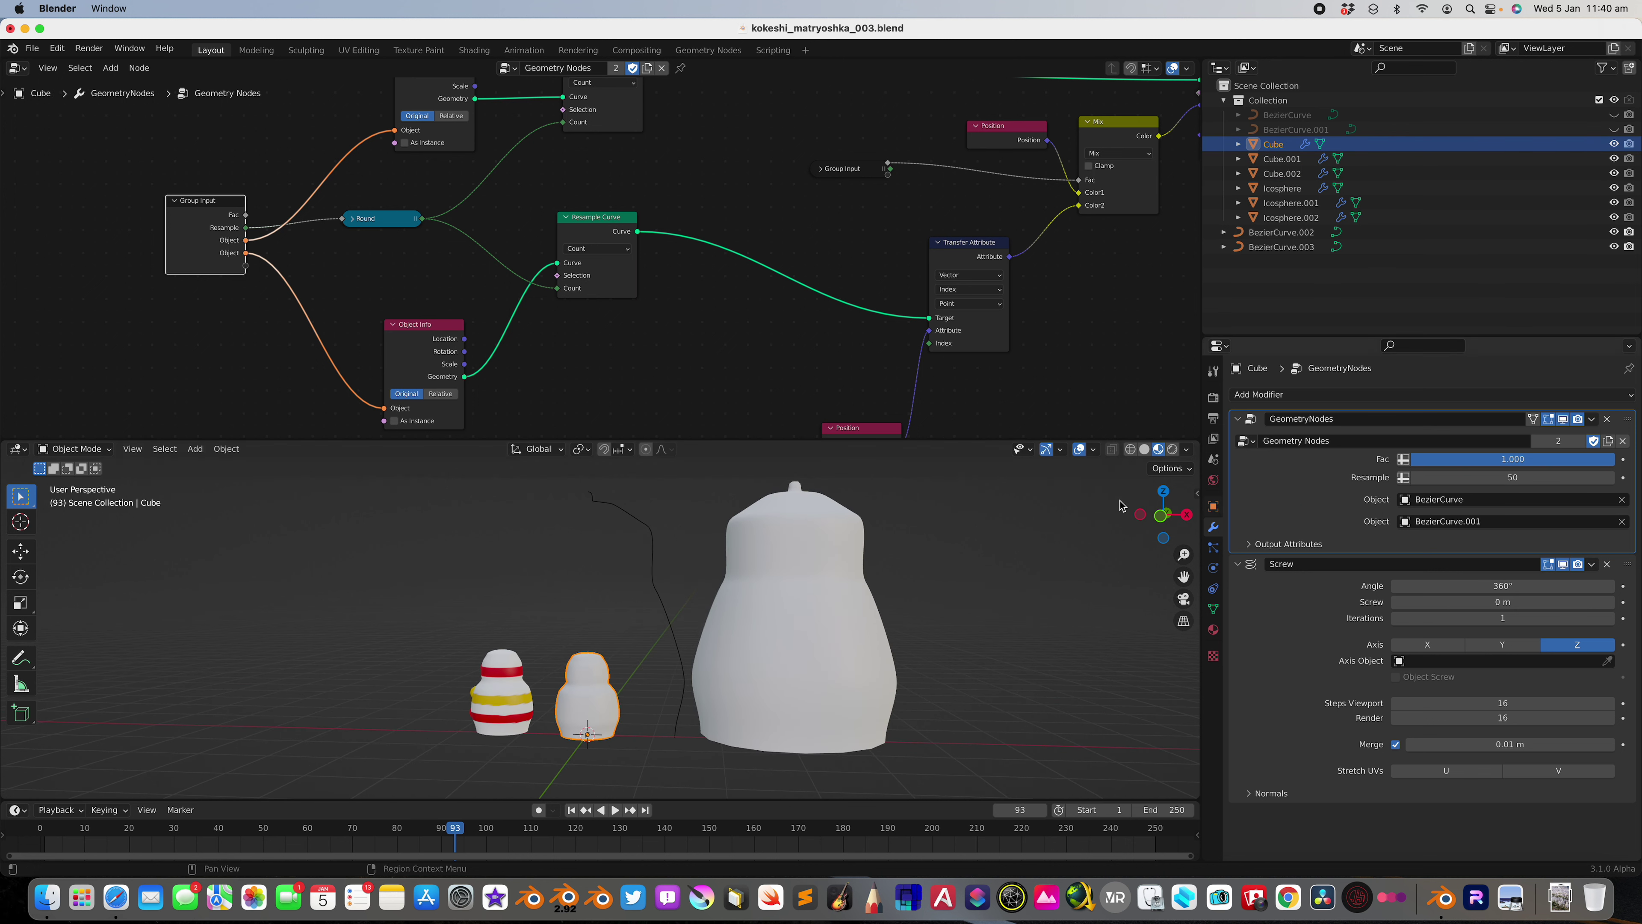
Demonstrate the large doll's morph by scrubbing its Fac down to 0.578 and back to 1.000
{"action": "left_click", "coordinate": [850, 681]}
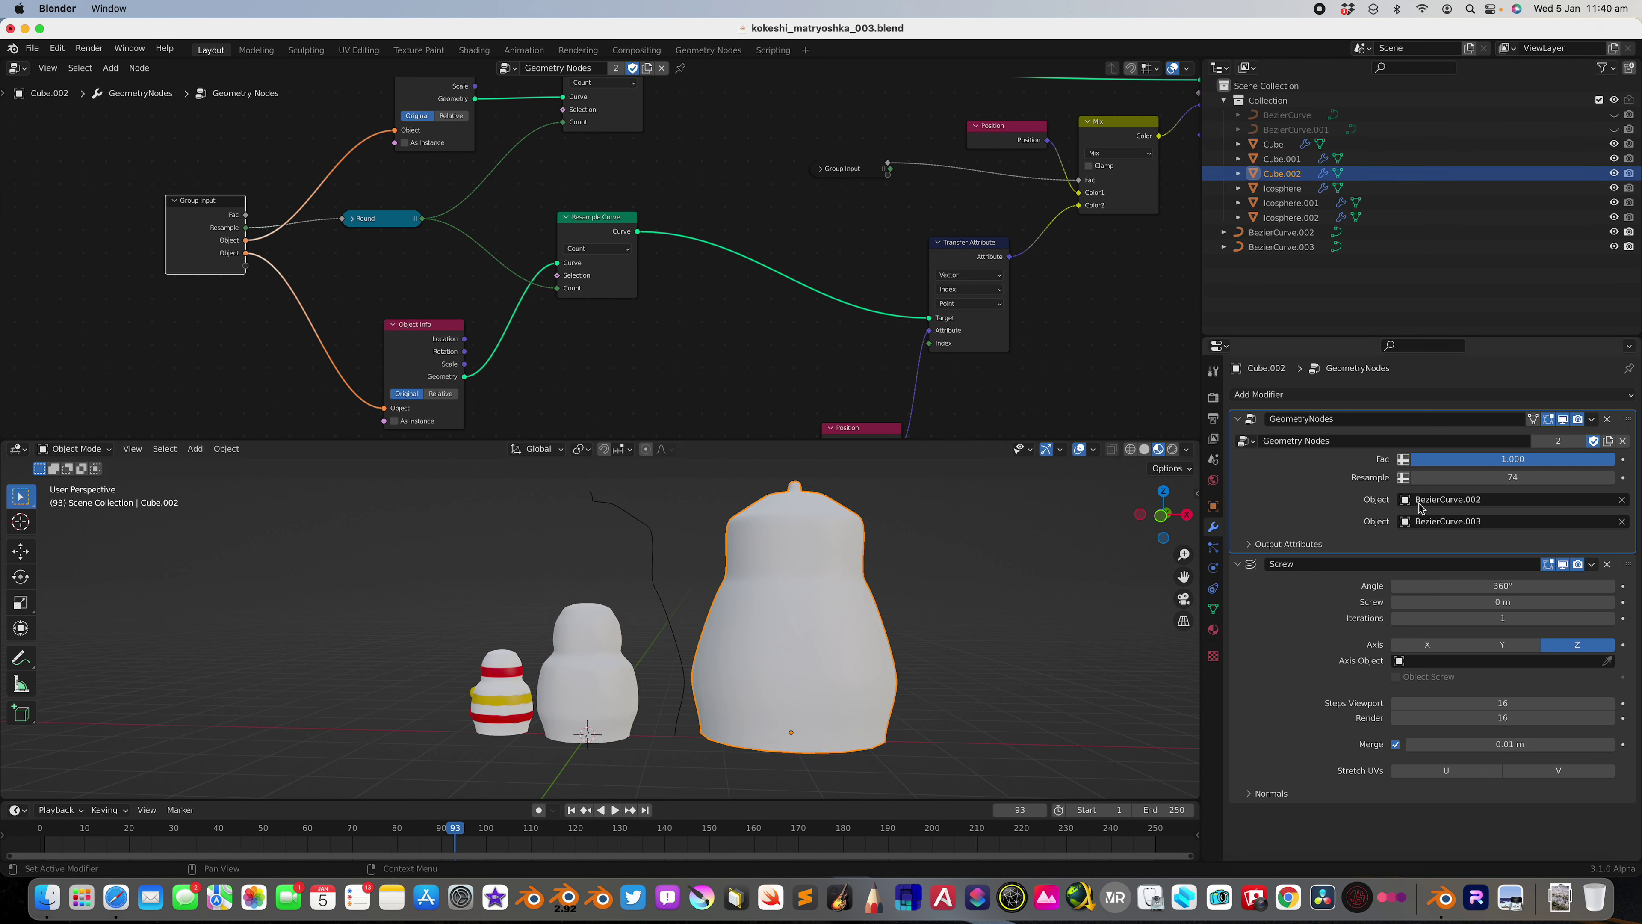
{"action": "mouse_move", "coordinate": [1508, 458]}
{"action": "left_mouse_down"}
{"action": "mouse_move", "coordinate": [1413, 458]}
{"action": "mouse_move", "coordinate": [1613, 458]}
{"action": "mouse_move", "coordinate": [1408, 458]}
{"action": "mouse_move", "coordinate": [1527, 458]}
{"action": "left_mouse_up"}
{"action": "scroll", "coordinate": [651, 359], "scroll_direction": "down", "scroll_amount": 2}
{"action": "middle_click_drag", "start_coordinate": [762, 178], "coordinate": [677, 160]}
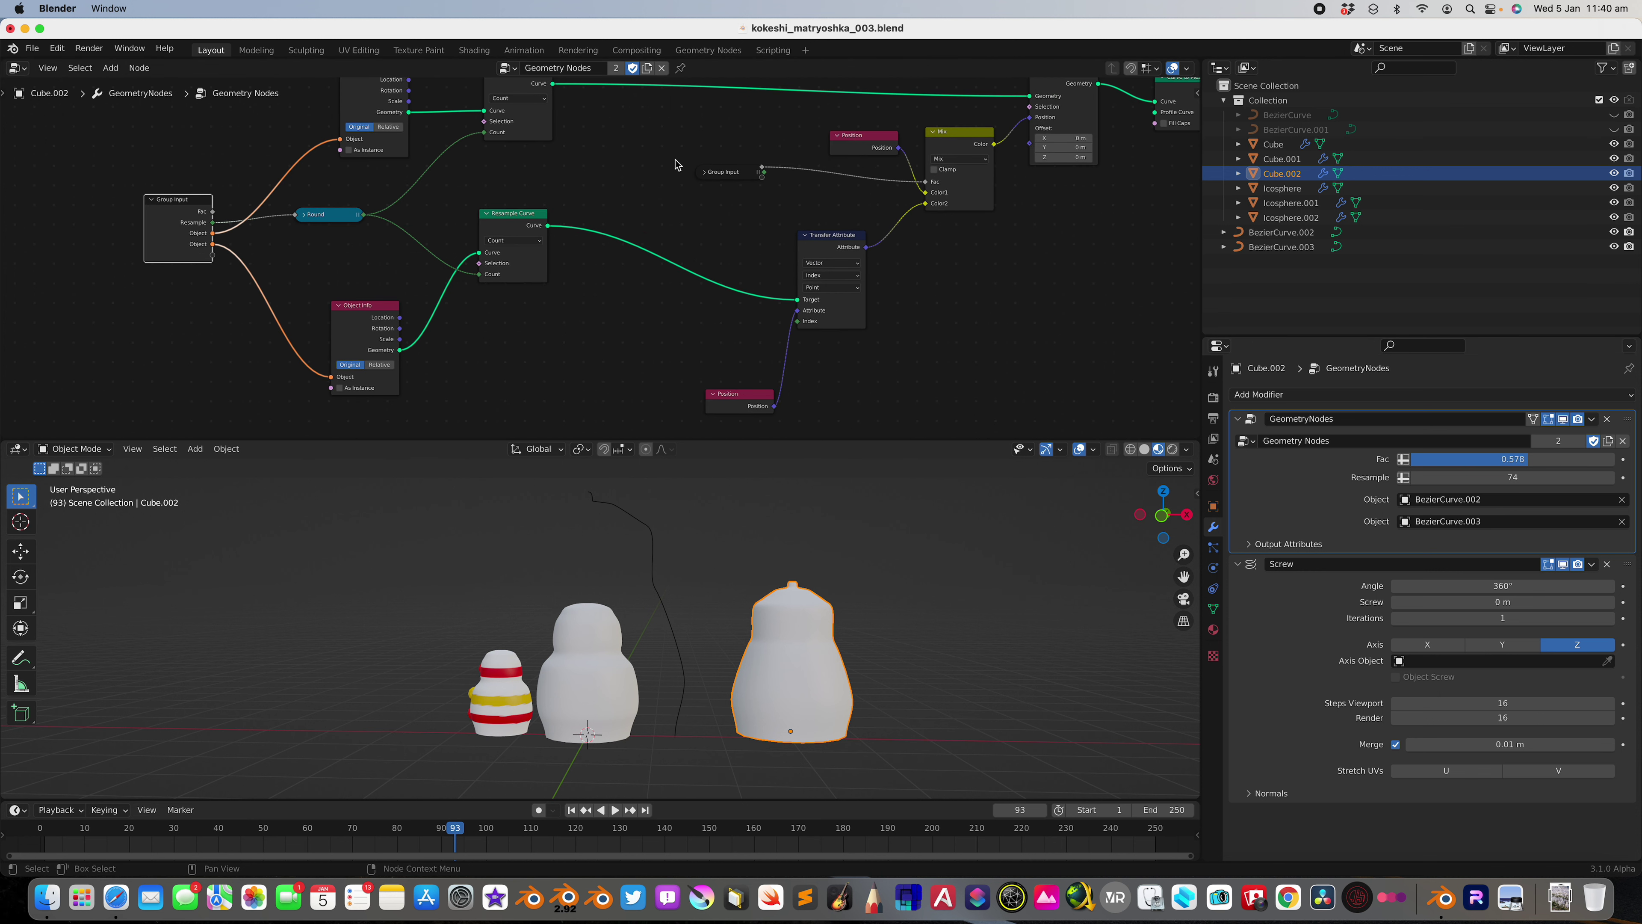
{"action": "scroll", "coordinate": [569, 240], "scroll_direction": "down", "scroll_amount": 2}
{"action": "middle_click_drag", "start_coordinate": [627, 240], "coordinate": [570, 243]}
{"action": "scroll", "coordinate": [591, 275], "scroll_direction": "up", "scroll_amount": 2}
{"action": "middle_click_drag", "start_coordinate": [647, 316], "coordinate": [613, 315]}
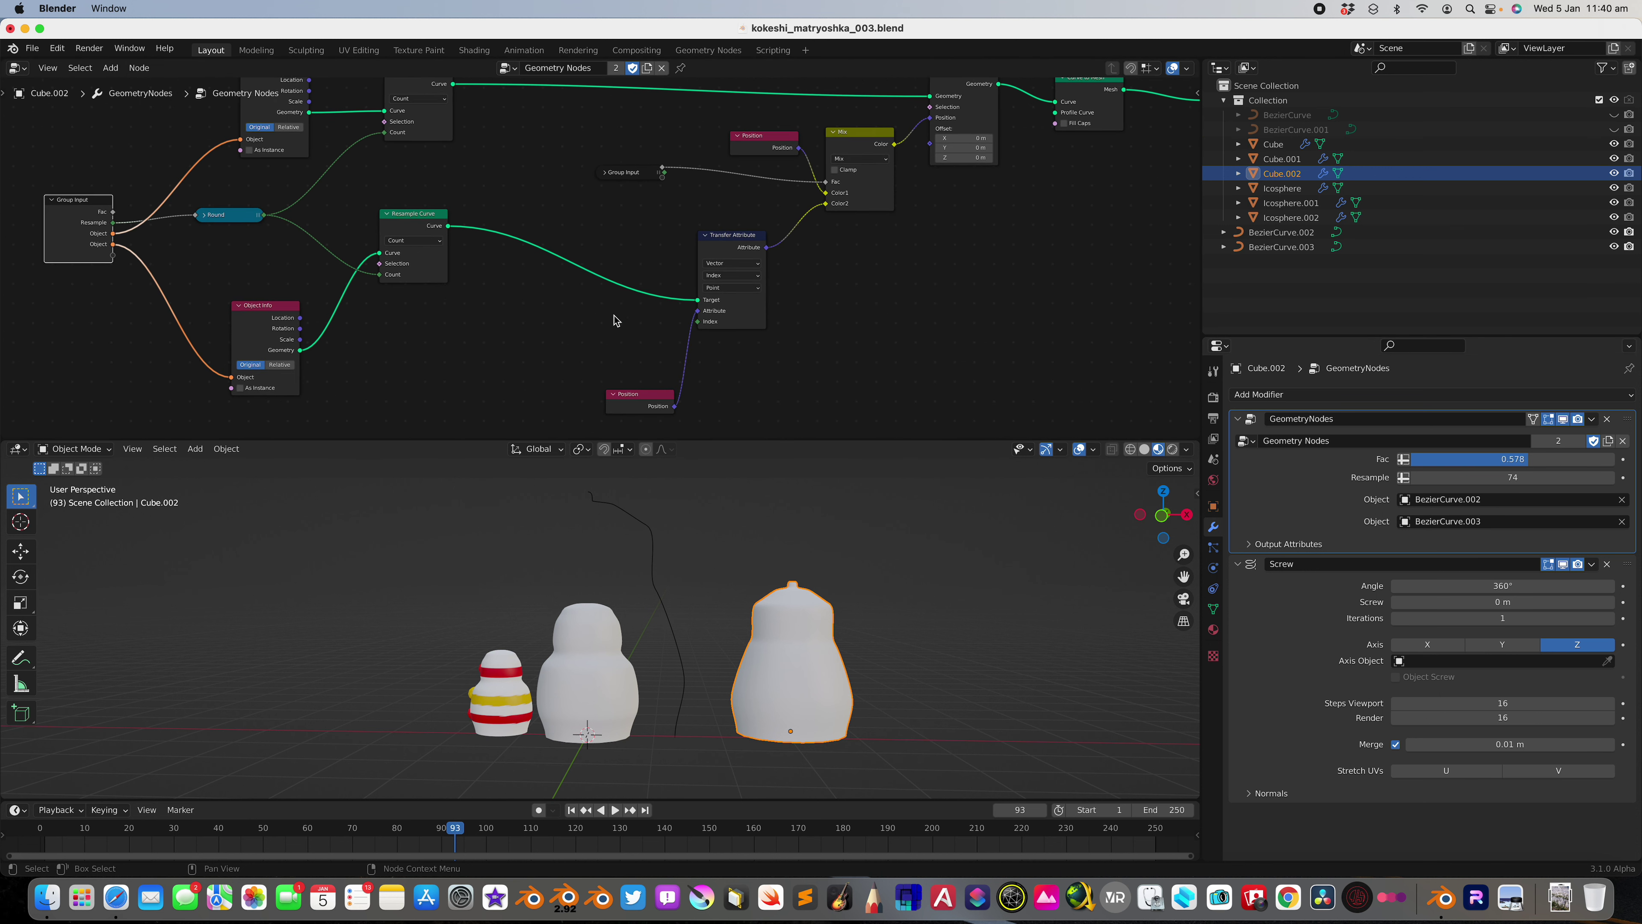
{"action": "mouse_move", "coordinate": [1602, 458]}
{"action": "left_mouse_down"}
{"action": "mouse_move", "coordinate": [1434, 459]}
{"action": "mouse_move", "coordinate": [1614, 458]}
{"action": "left_mouse_up"}
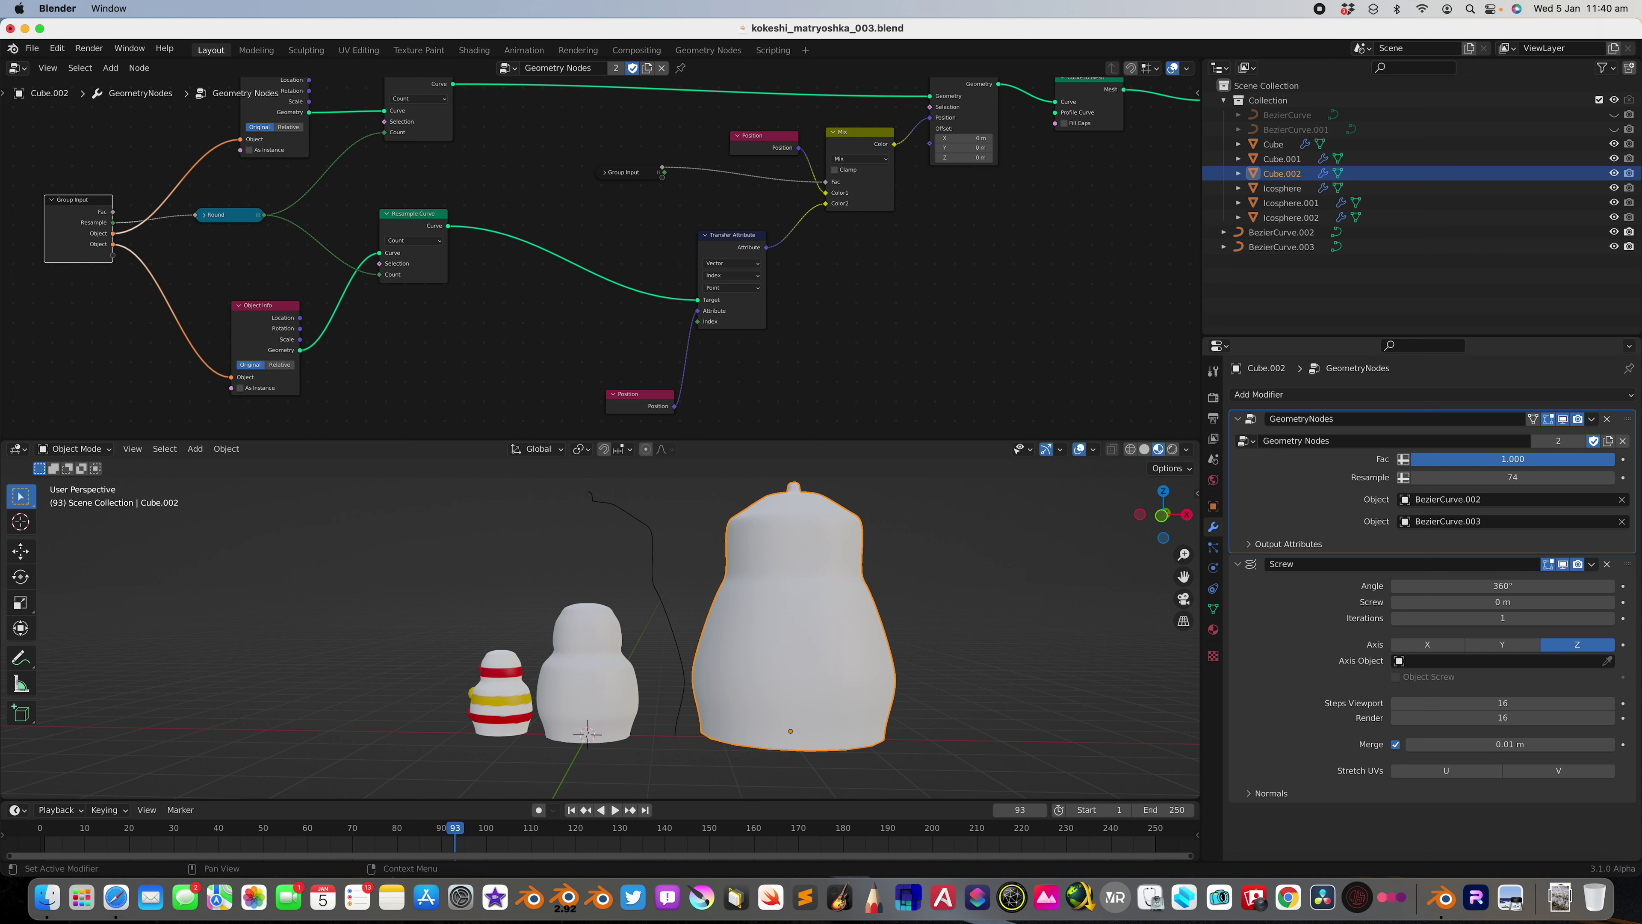
Duplicate the large doll sideways and repeat the duplication to make a row of seven evenly spaced dolls
{"action": "scroll", "coordinate": [1177, 484], "scroll_direction": "down", "scroll_amount": 2}
{"action": "left_click", "coordinate": [1162, 515]}
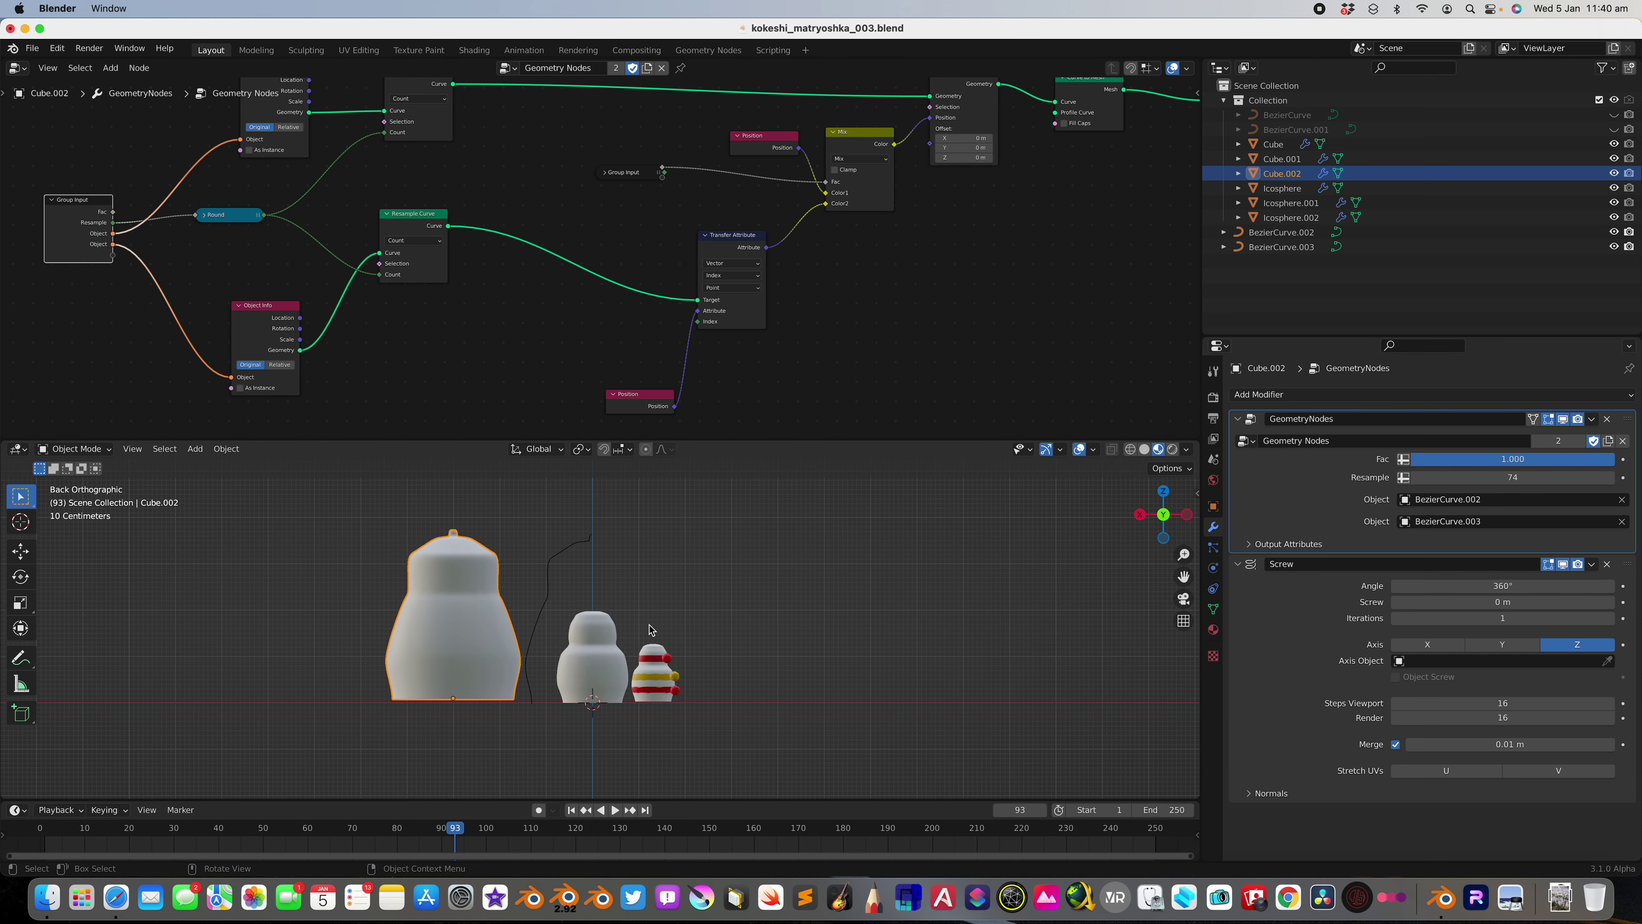
{"action": "key", "text": "shift+d"}
{"action": "left_click", "coordinate": [631, 633]}
{"action": "key", "text": "shift+r"}
{"action": "key", "text": "shift+r"}
{"action": "key", "text": "shift+r"}
{"action": "key", "text": "shift+r"}
{"action": "key", "text": "shift+r"}
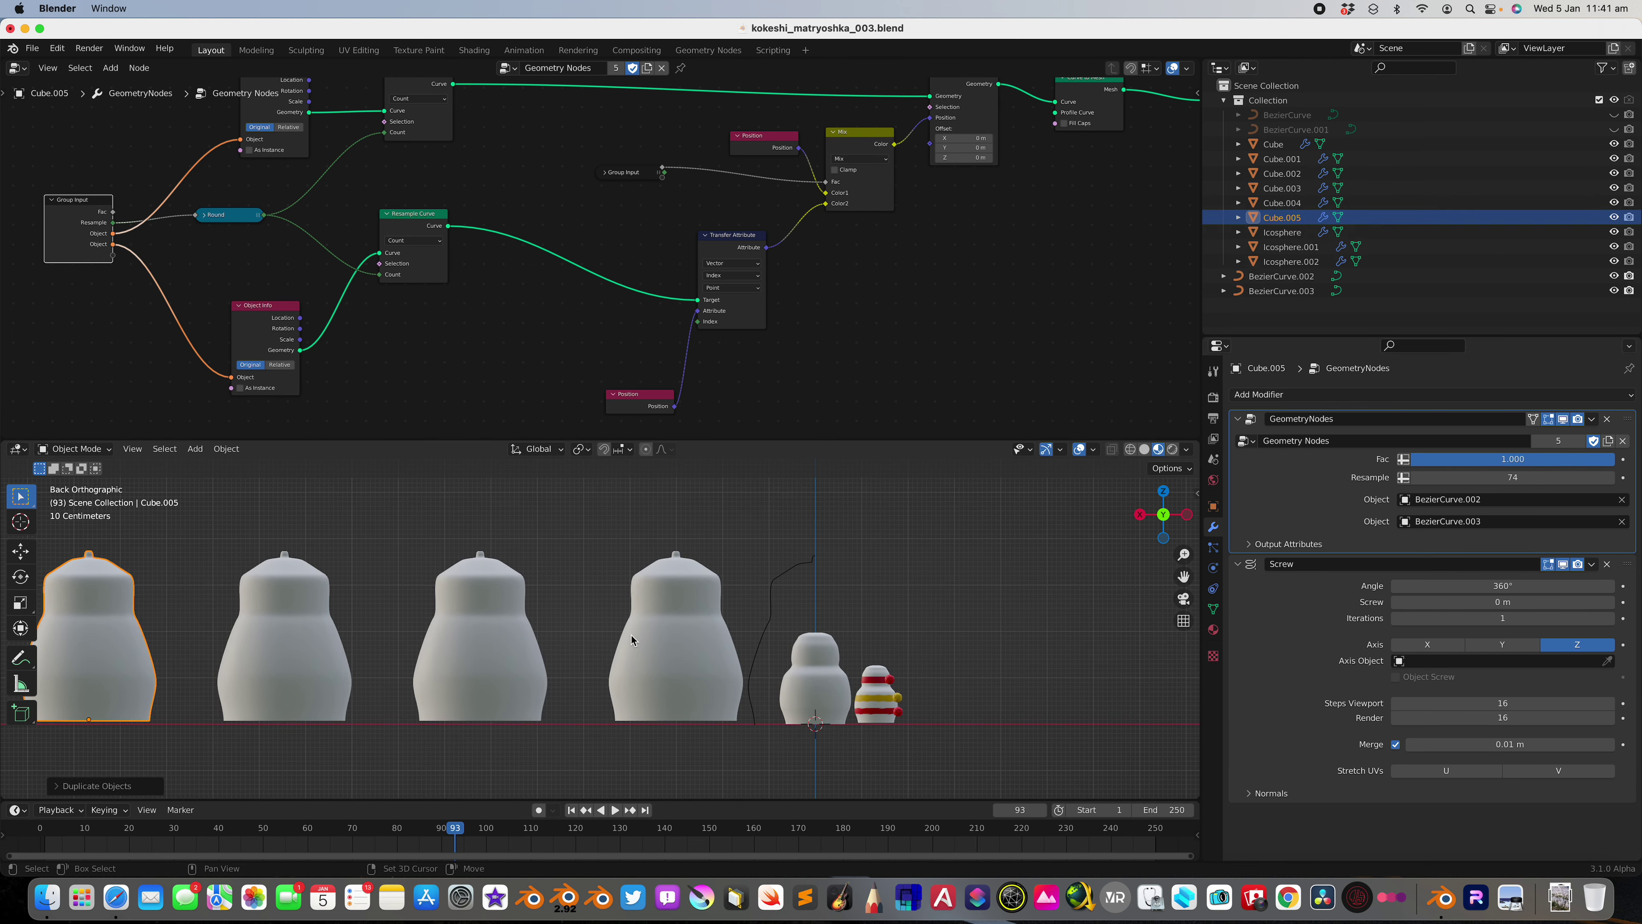
{"action": "scroll", "coordinate": [828, 610], "scroll_direction": "down", "scroll_amount": 3}
Reduce the Fac of each of the six copies so the dolls shrink along the row, with 0.000 for the farthest one
{"action": "left_click", "coordinate": [795, 601]}
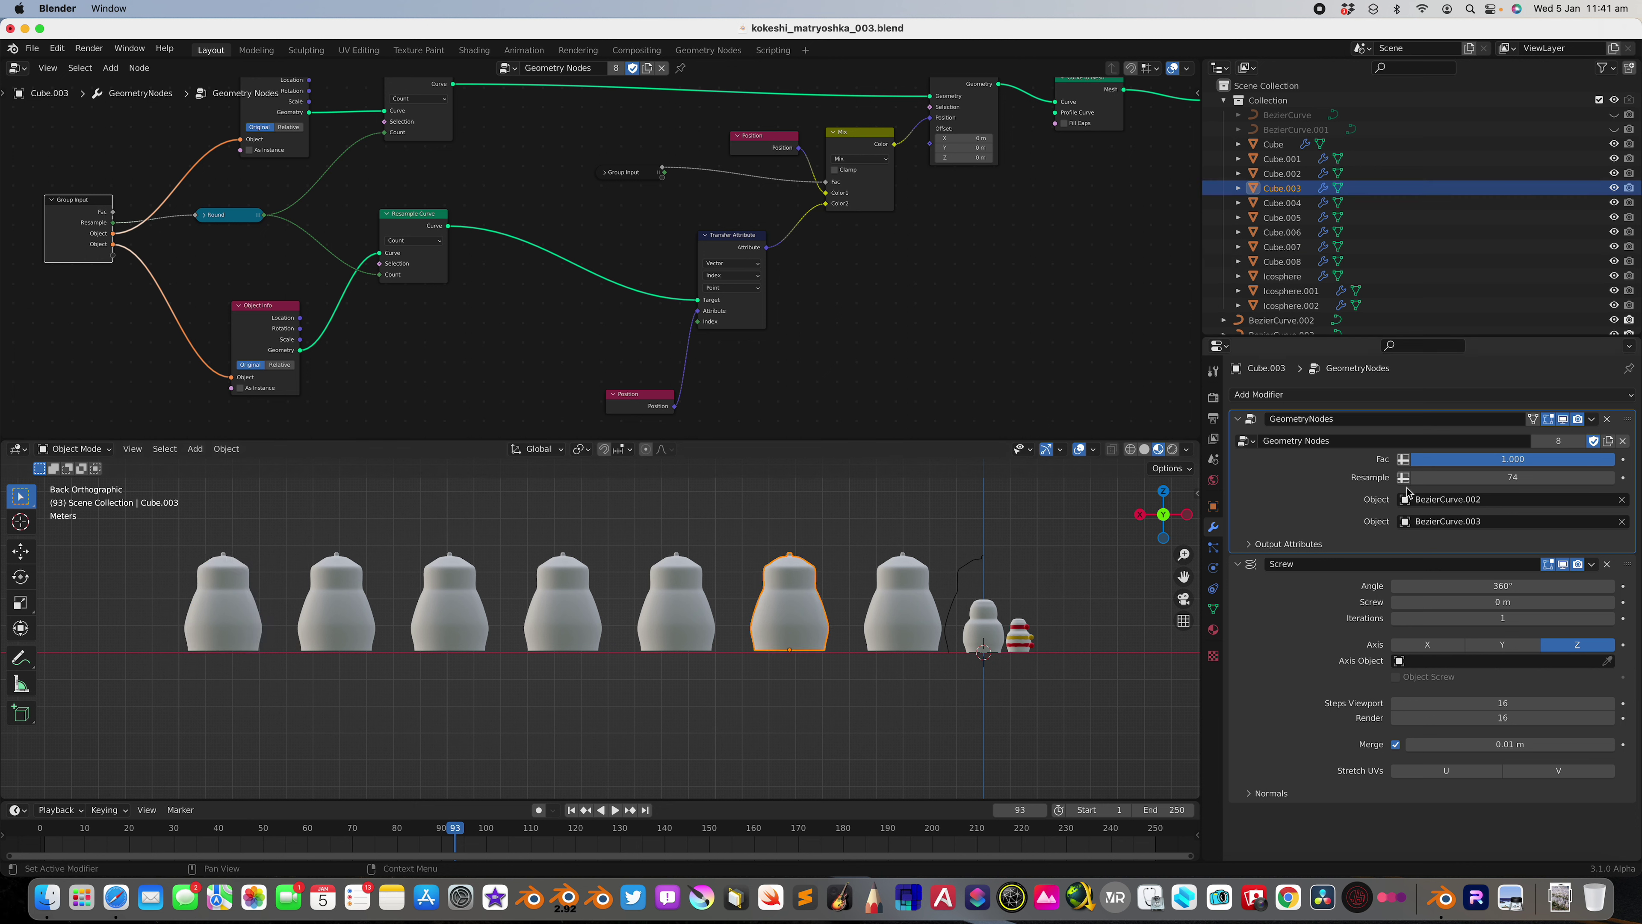
{"action": "left_click_drag", "start_coordinate": [1608, 458], "coordinate": [1422, 458]}
{"action": "left_click", "coordinate": [676, 608]}
{"action": "left_click", "coordinate": [563, 608]}
{"action": "left_click", "coordinate": [450, 608]}
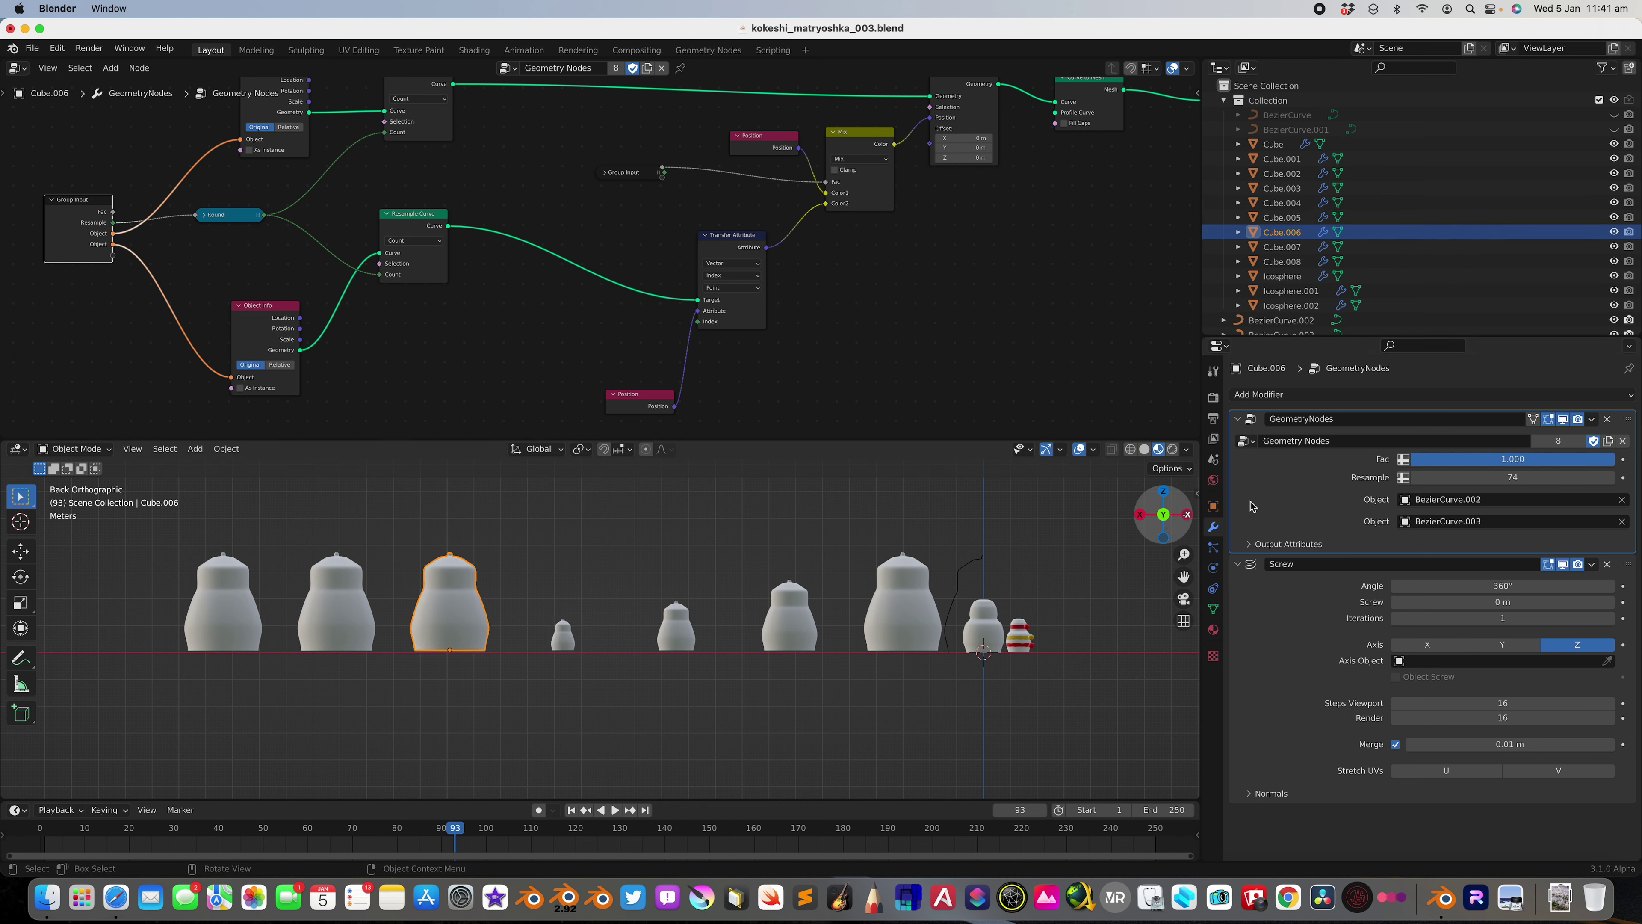
{"action": "left_click_drag", "start_coordinate": [1608, 458], "coordinate": [1474, 458]}
{"action": "left_click", "coordinate": [346, 584]}
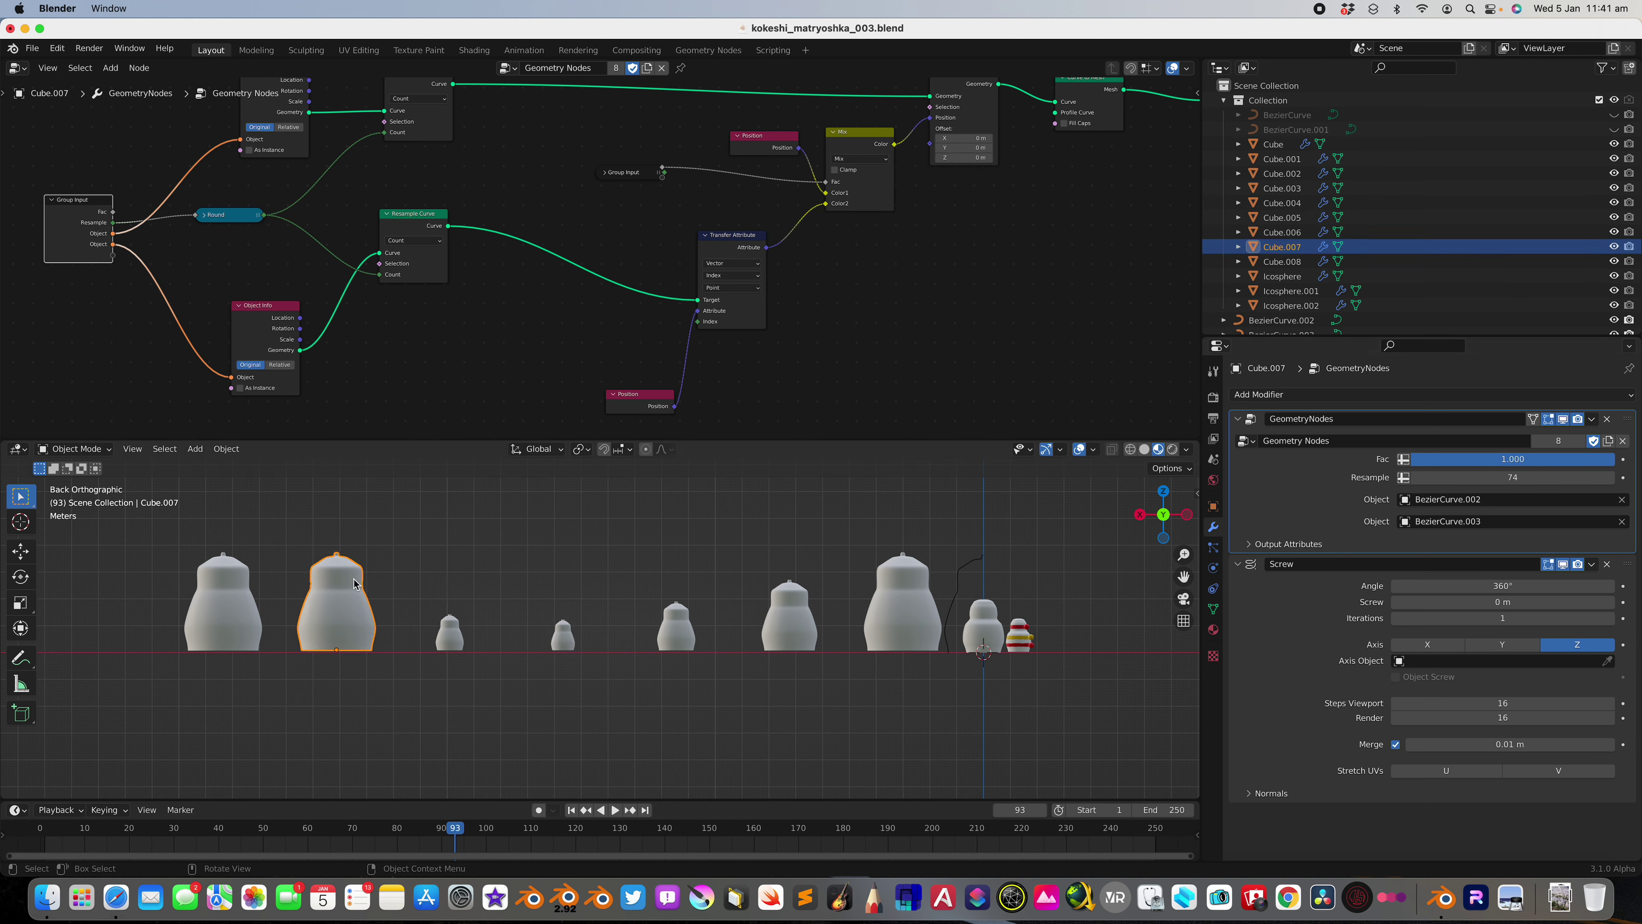
{"action": "left_click_drag", "start_coordinate": [1610, 458], "coordinate": [1400, 461]}
{"action": "left_click", "coordinate": [240, 587]}
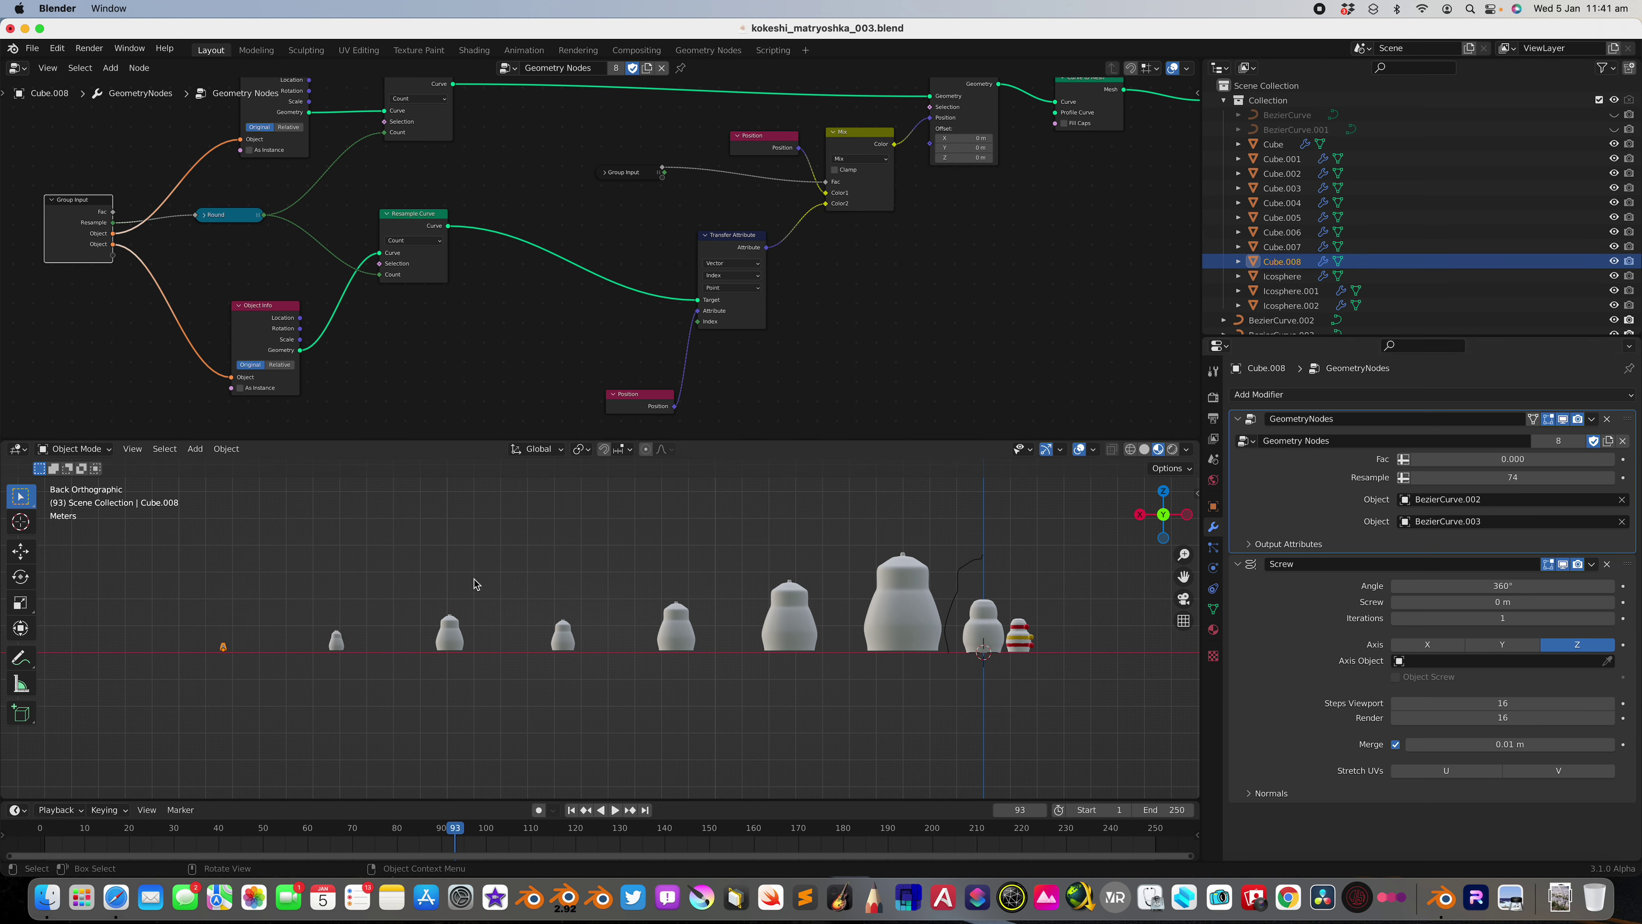